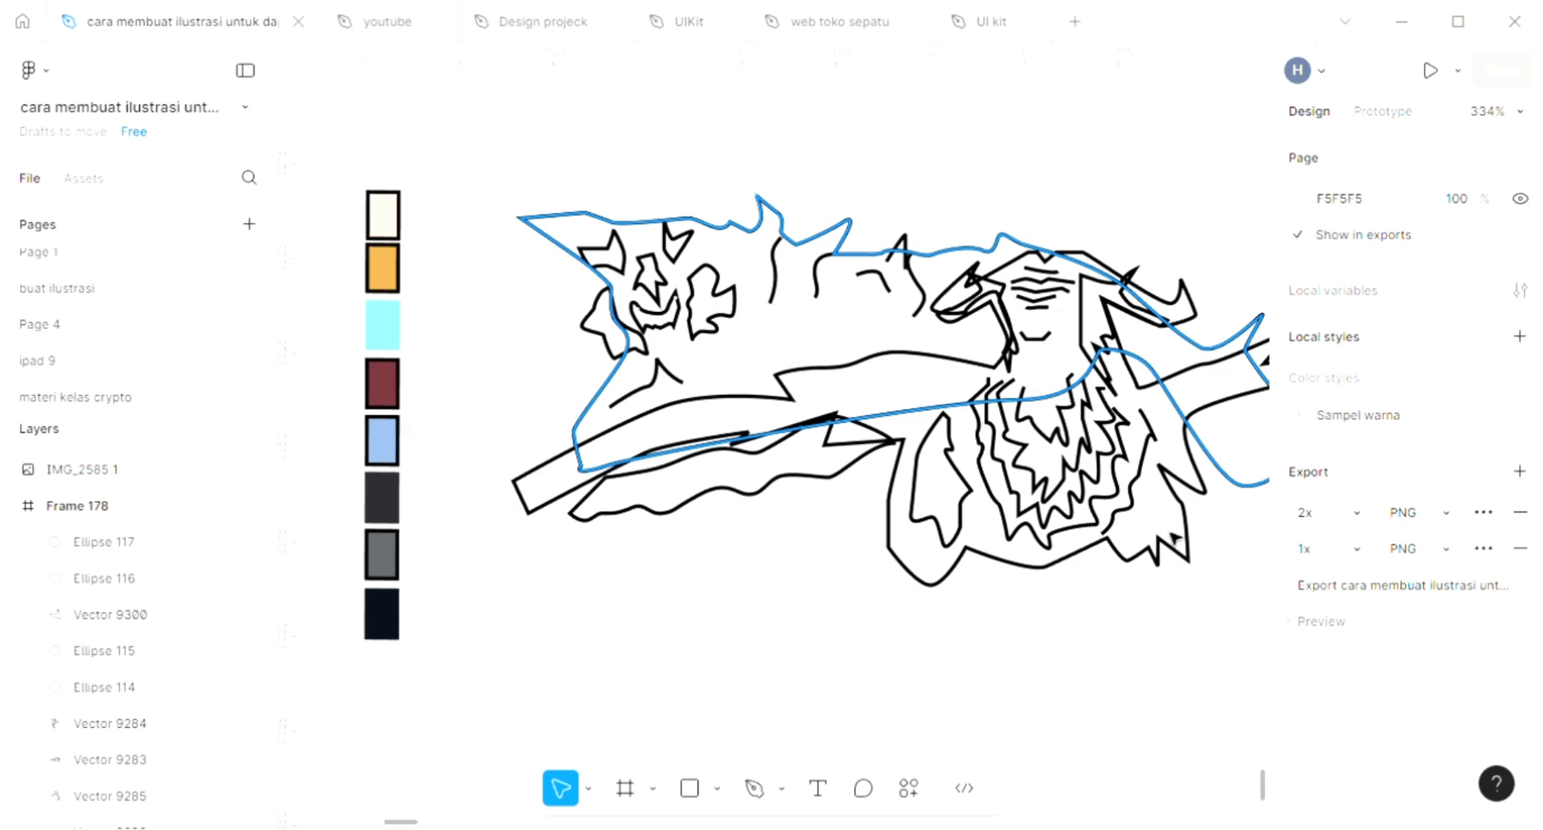
Add a fill to the large horned figure's body outline and send the shape behind the other line art.
{"action": "left_click", "coordinate": [1201, 550]}
{"action": "left_click", "coordinate": [1202, 555]}
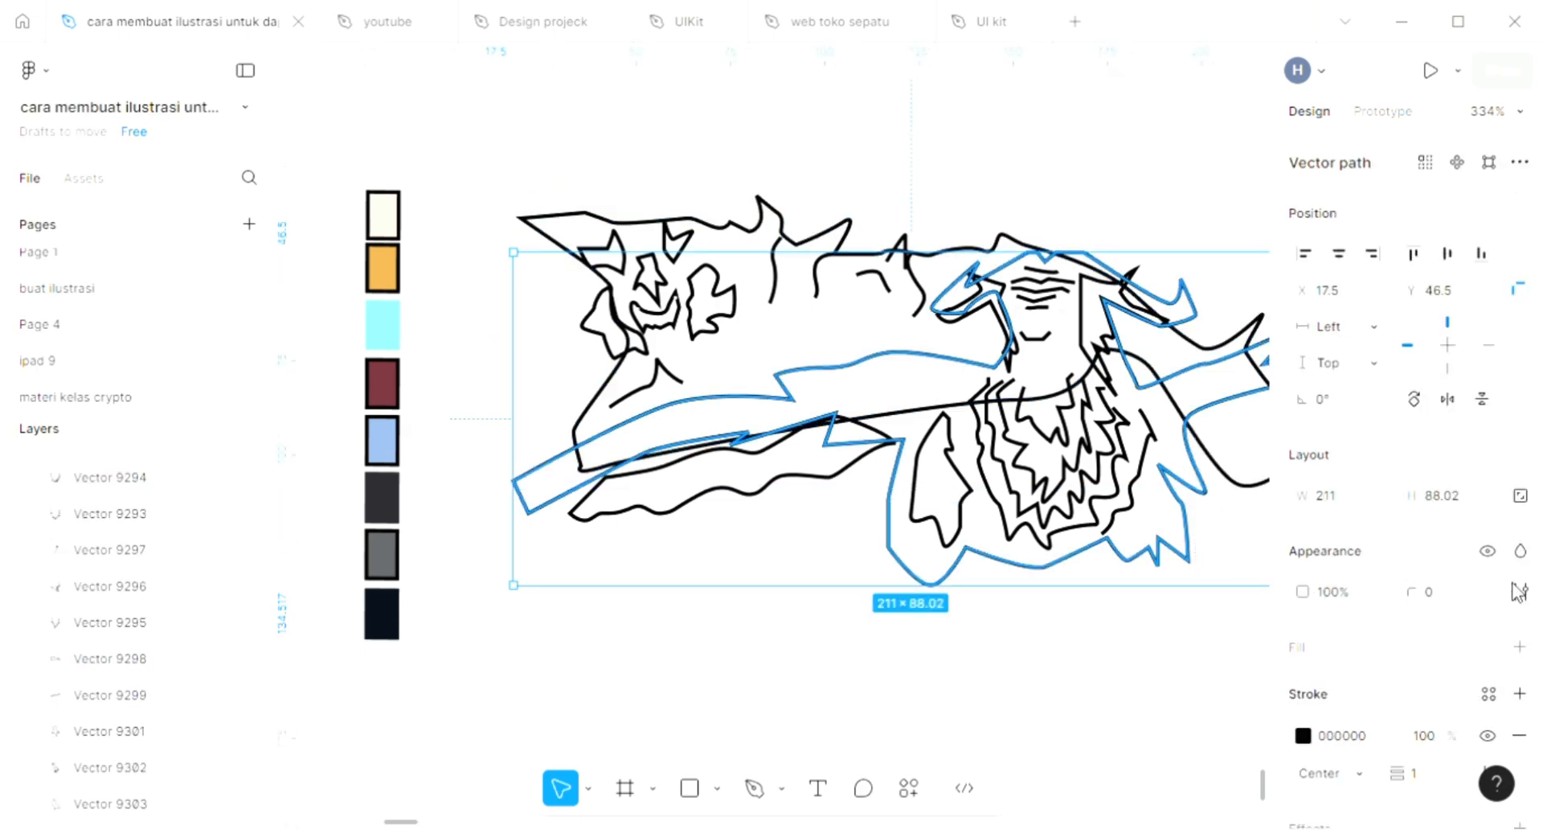
{"action": "left_click", "coordinate": [1519, 647]}
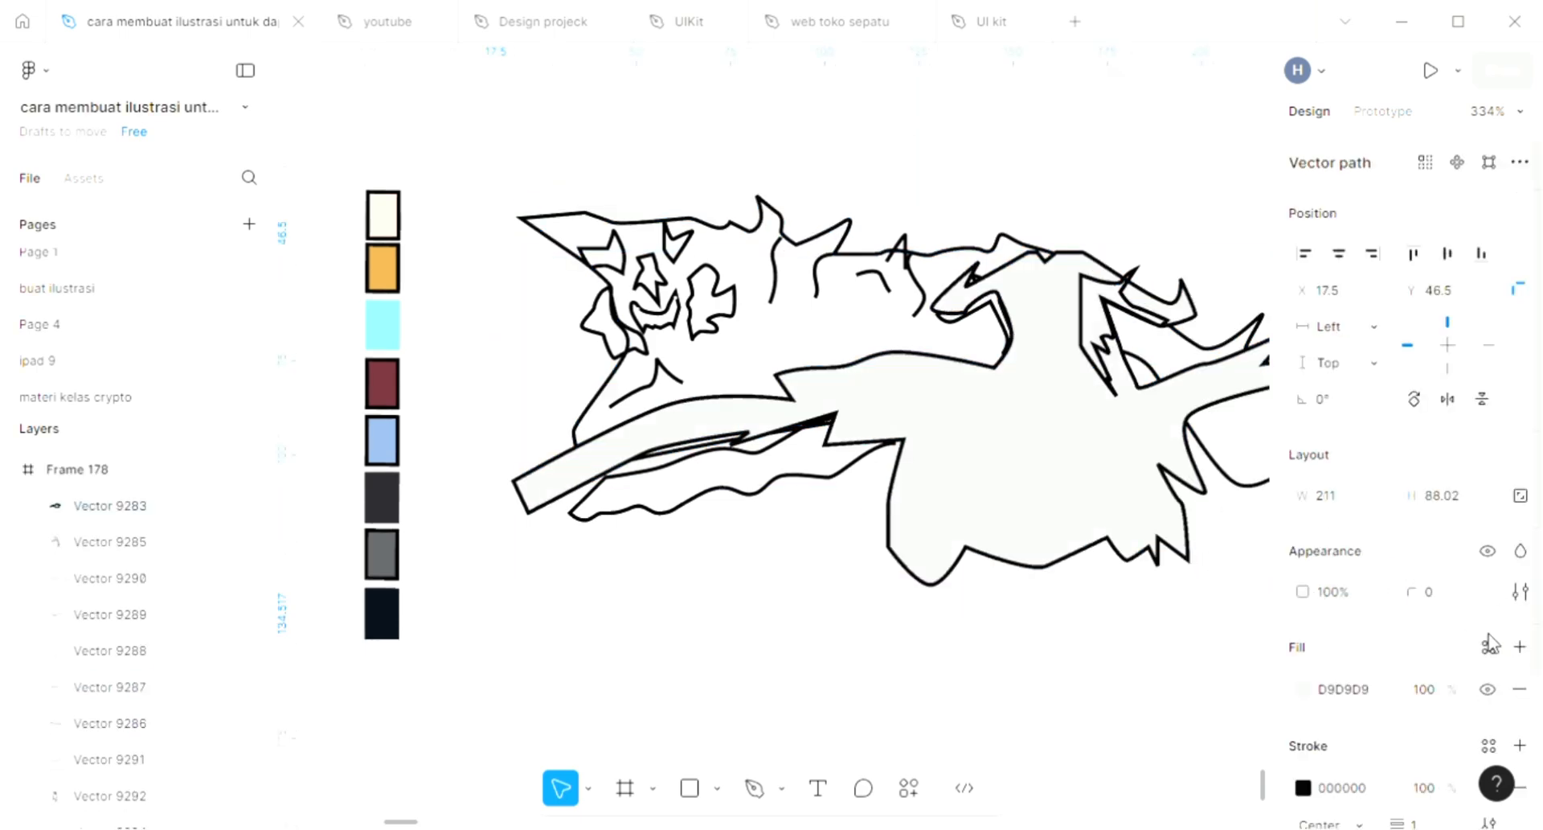
{"action": "key", "text": "["}
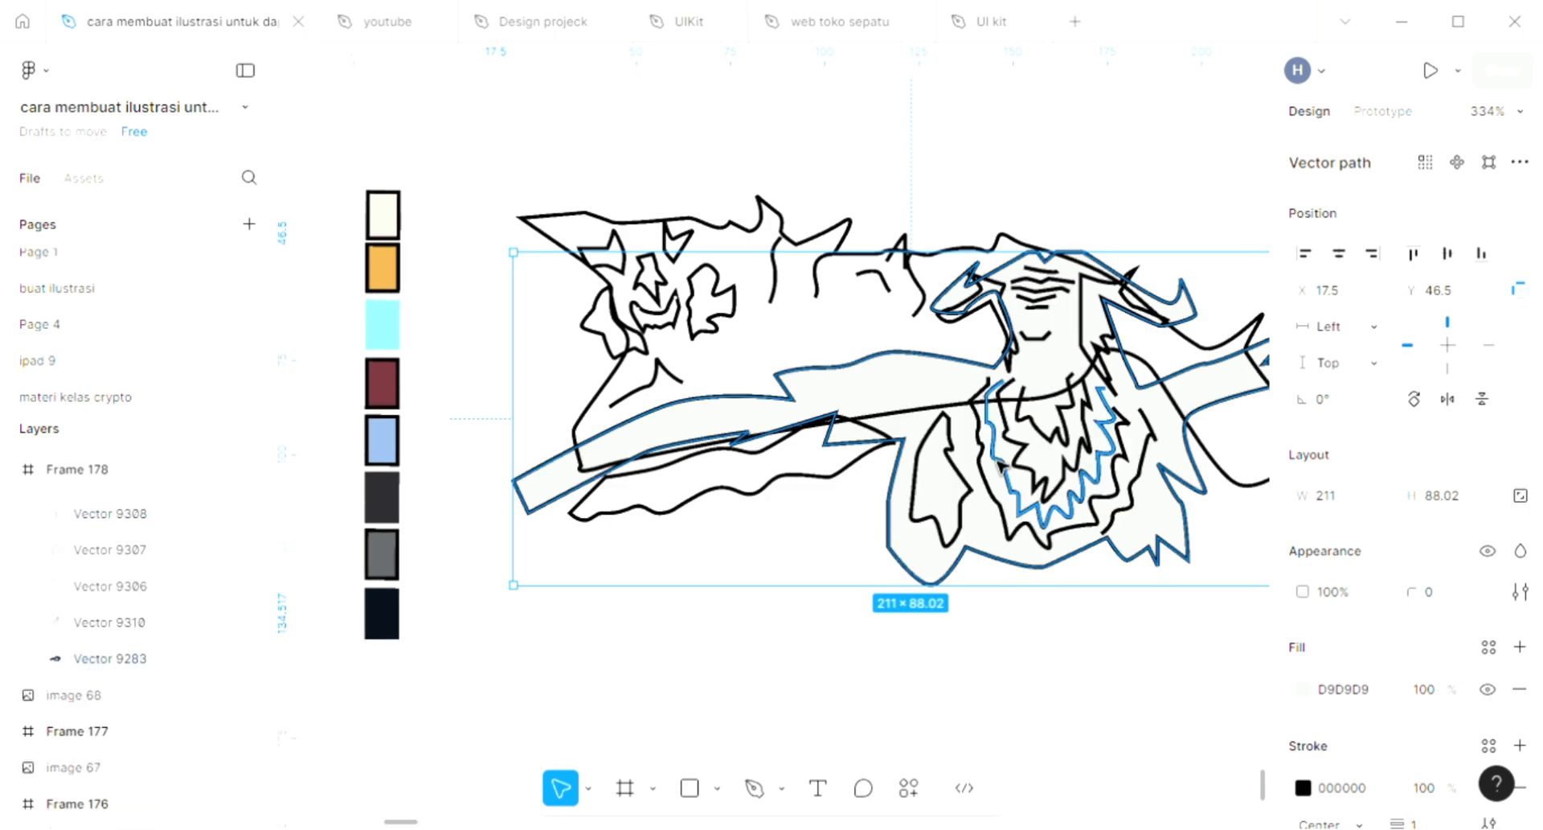
Recolour the figure's body fill with the light blue sampled from the colour palette.
{"action": "scroll", "coordinate": [972, 414], "scroll_direction": "left", "scroll_amount": 1}
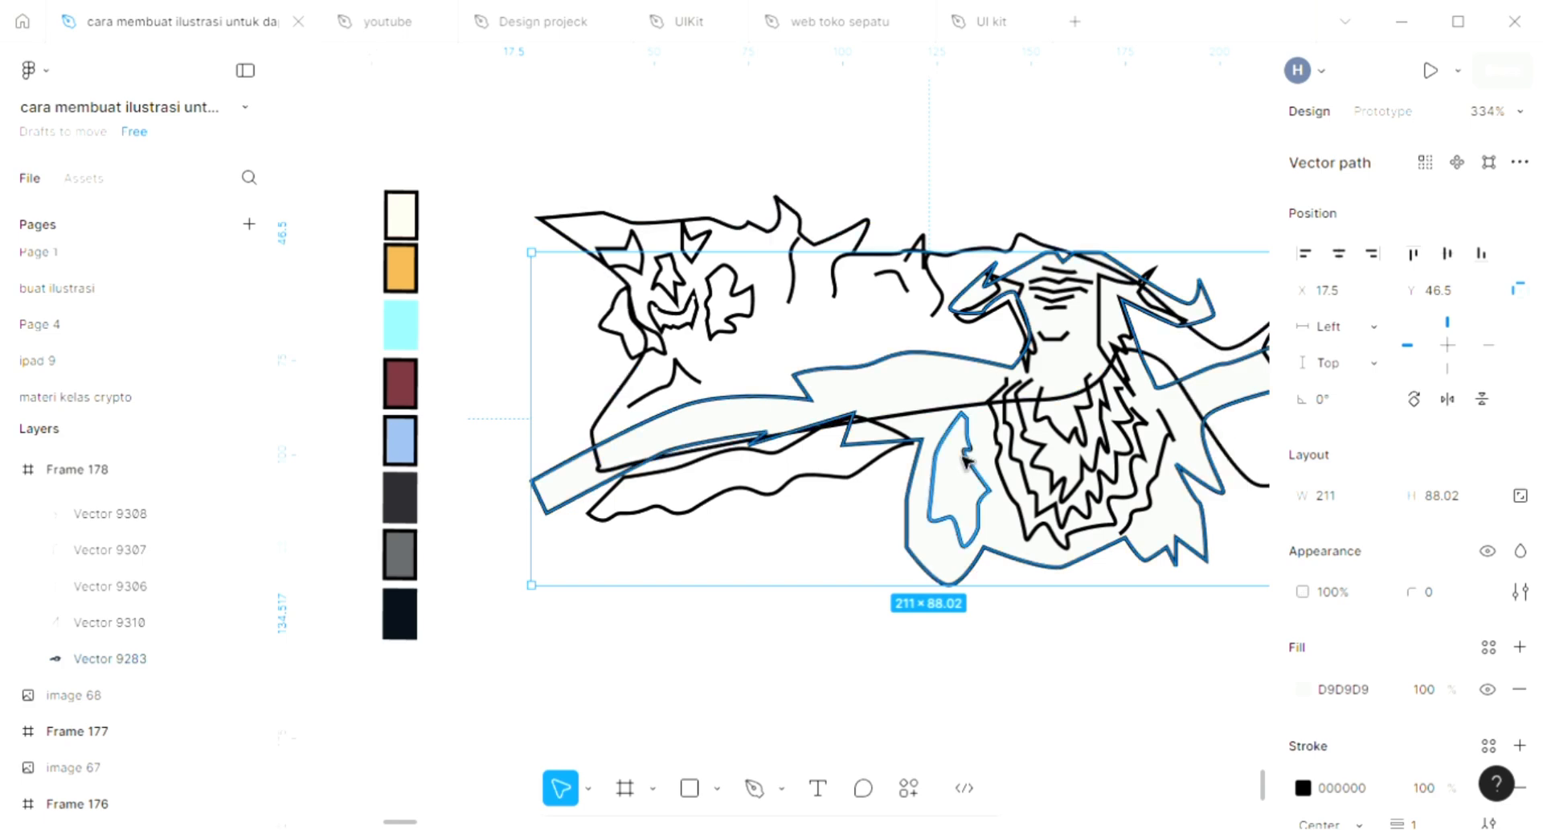
{"action": "scroll", "coordinate": [969, 450], "scroll_direction": "left", "scroll_amount": 2}
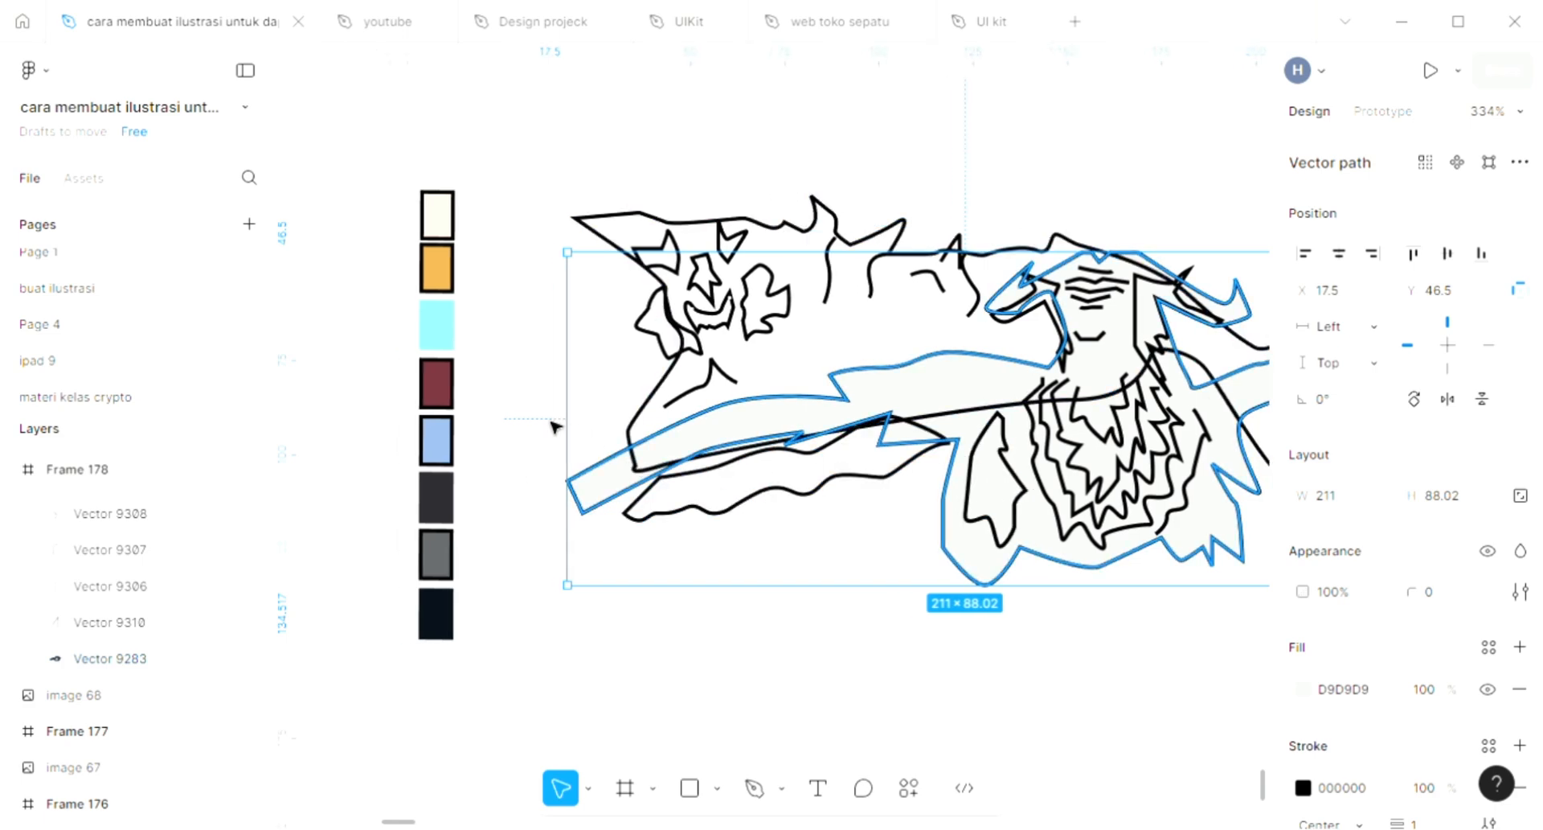
{"action": "key", "text": "i"}
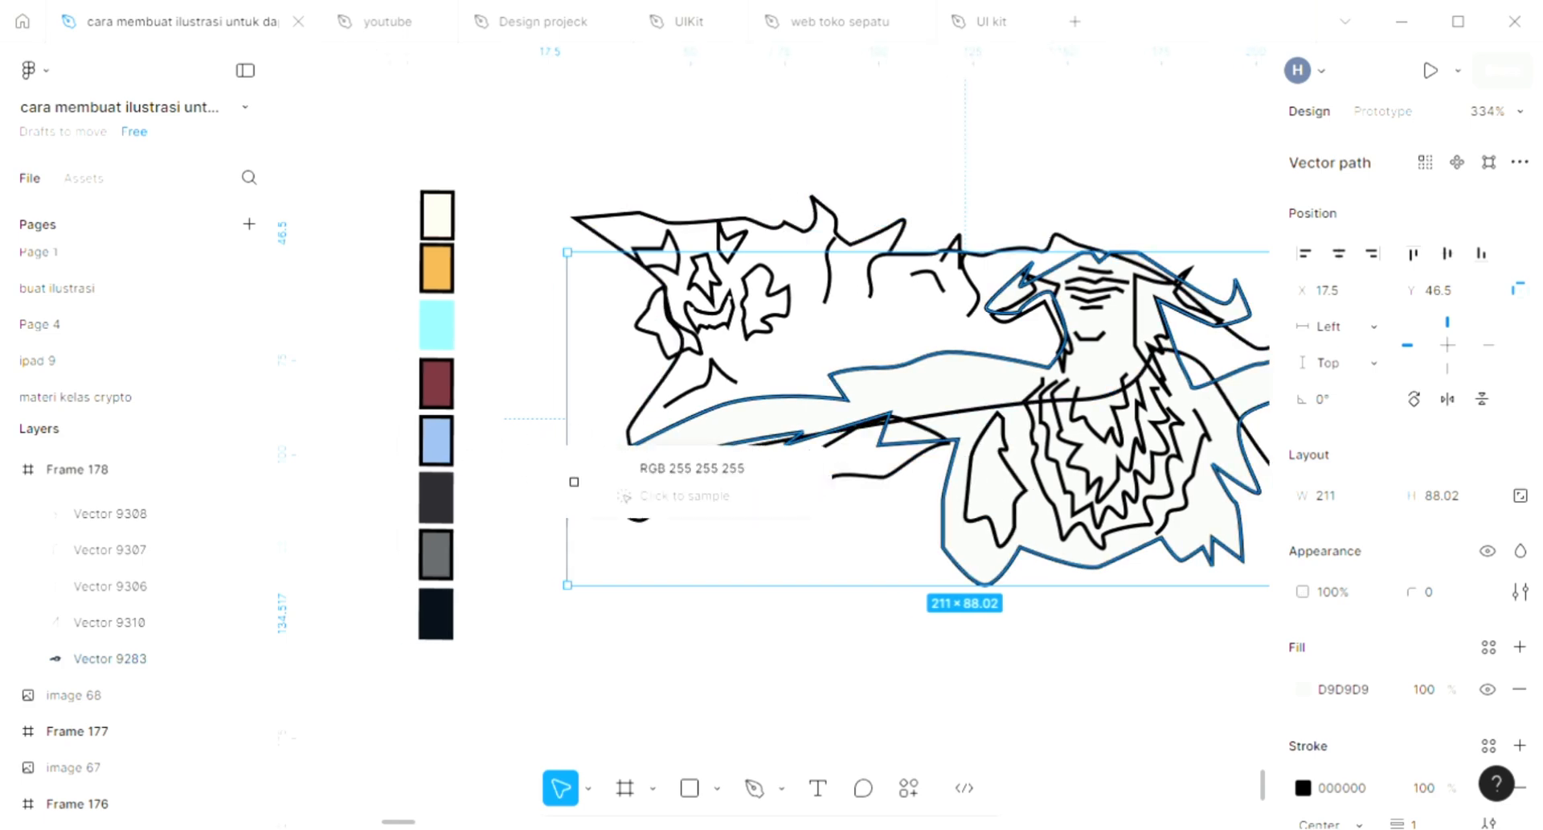
{"action": "left_click", "coordinate": [437, 440]}
Fill both small eye ellipses on the figure's face with the dark red palette colour 70313A.
{"action": "scroll", "coordinate": [824, 344], "scroll_direction": "right", "scroll_amount": 4}
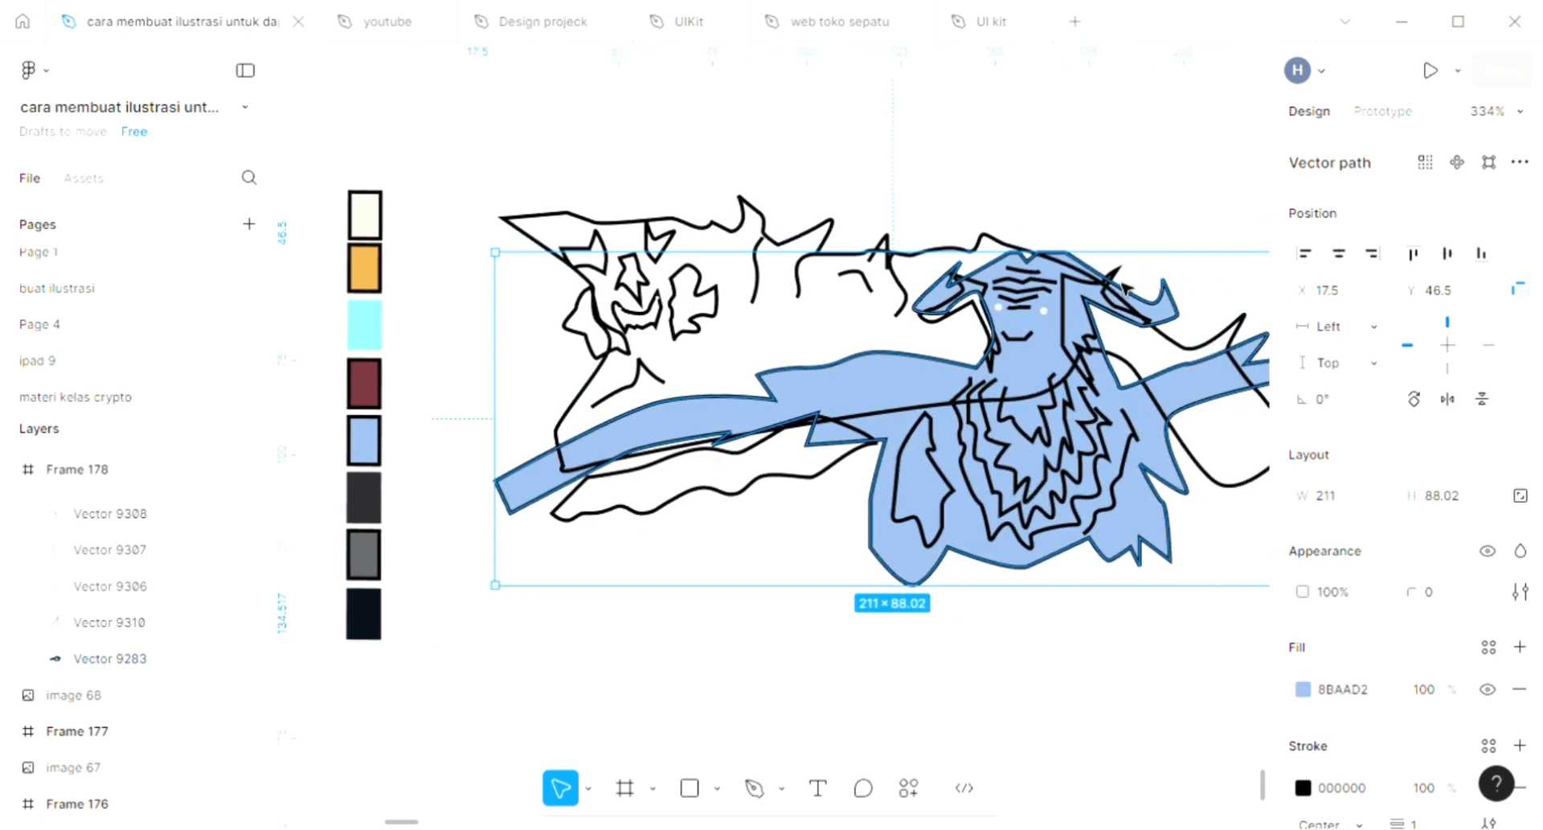
{"action": "left_click", "coordinate": [1043, 310]}
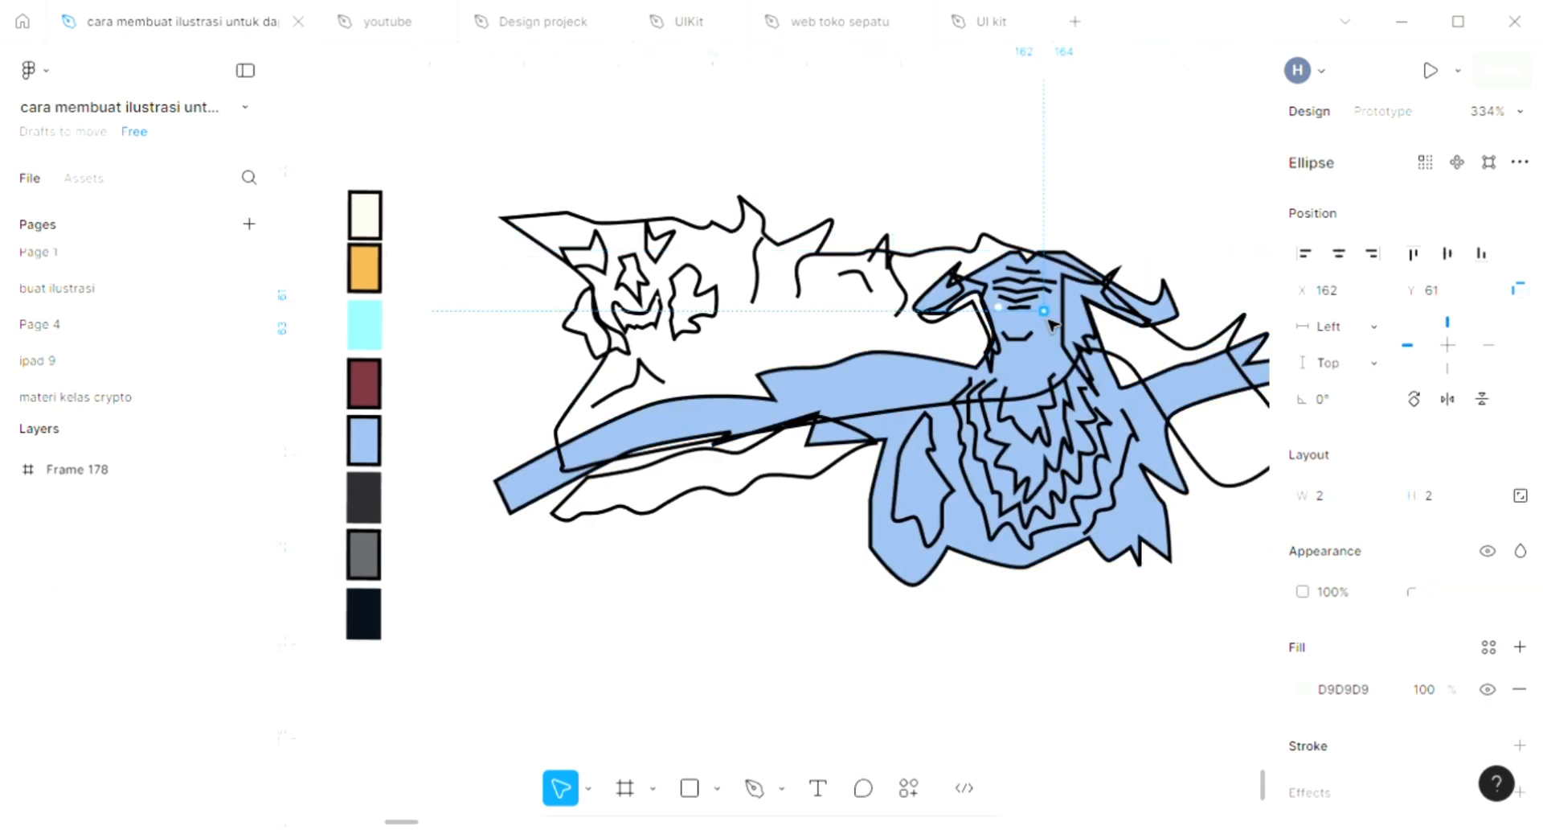
{"action": "left_click", "coordinate": [998, 306], "text": "shift"}
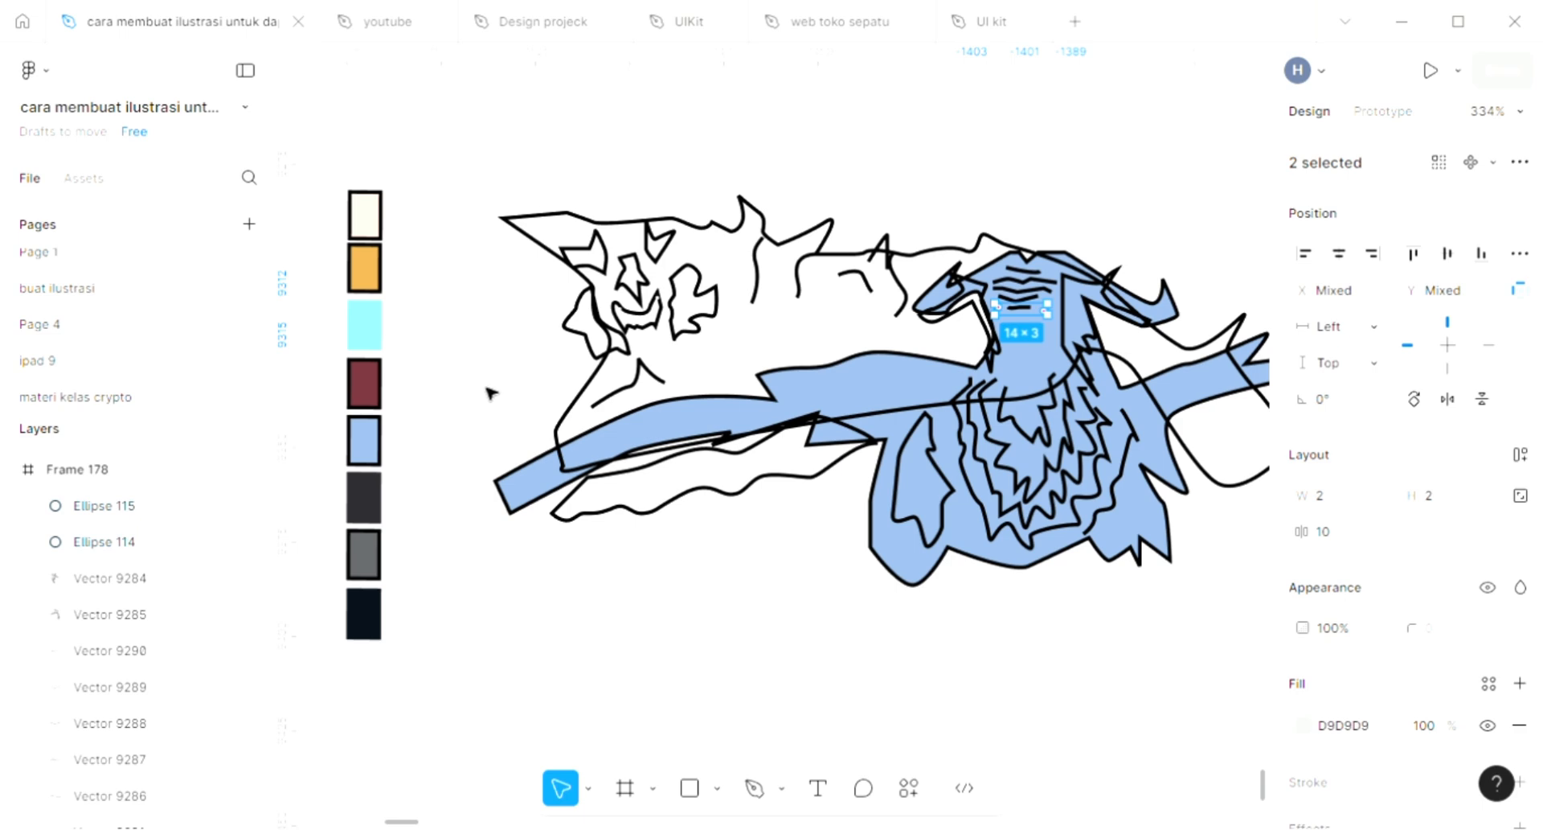
{"action": "key", "text": "i"}
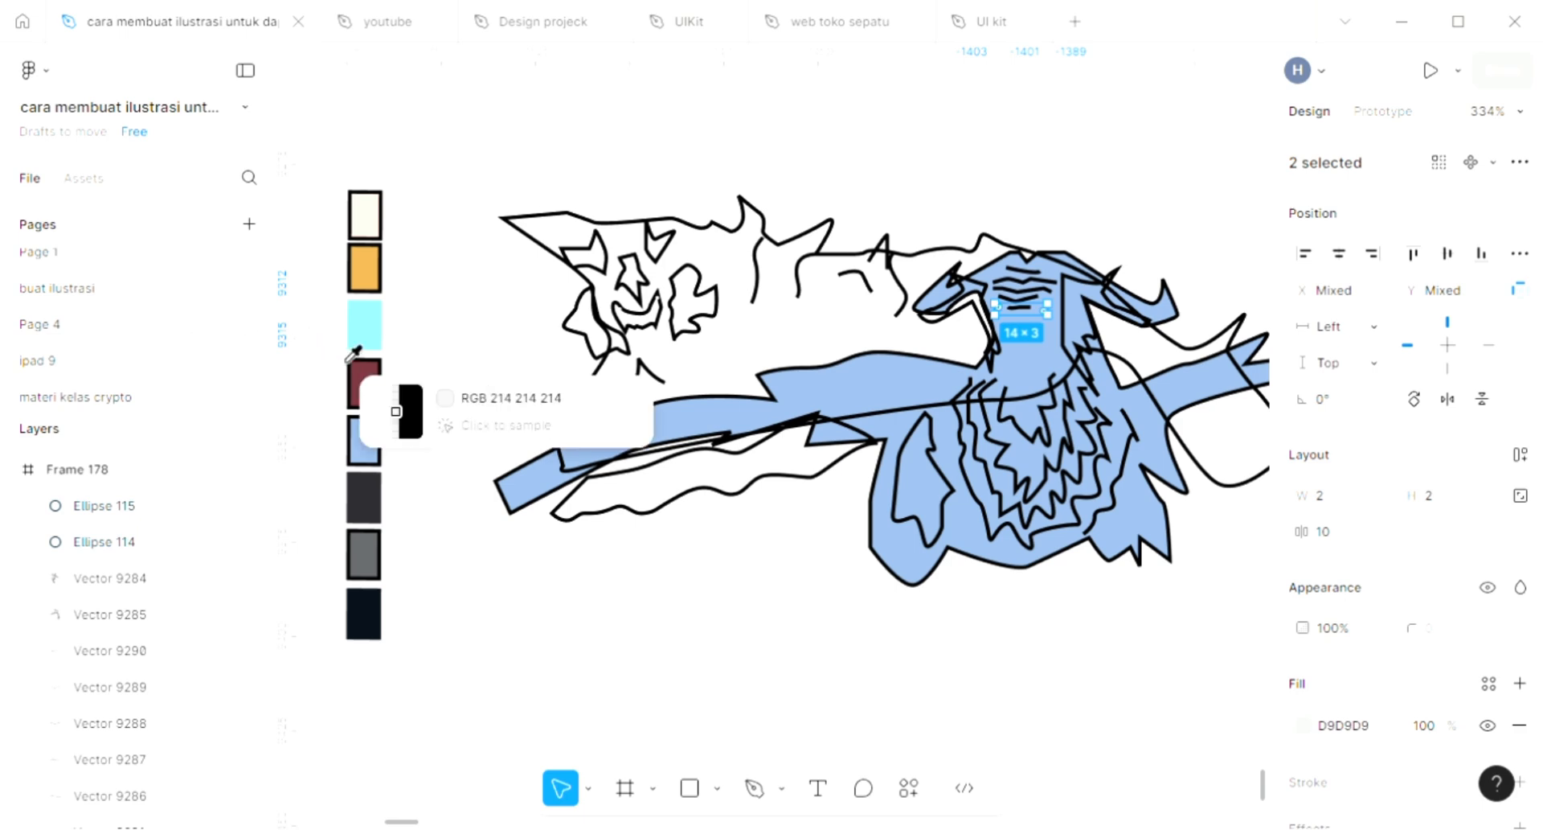
{"action": "left_click", "coordinate": [366, 384]}
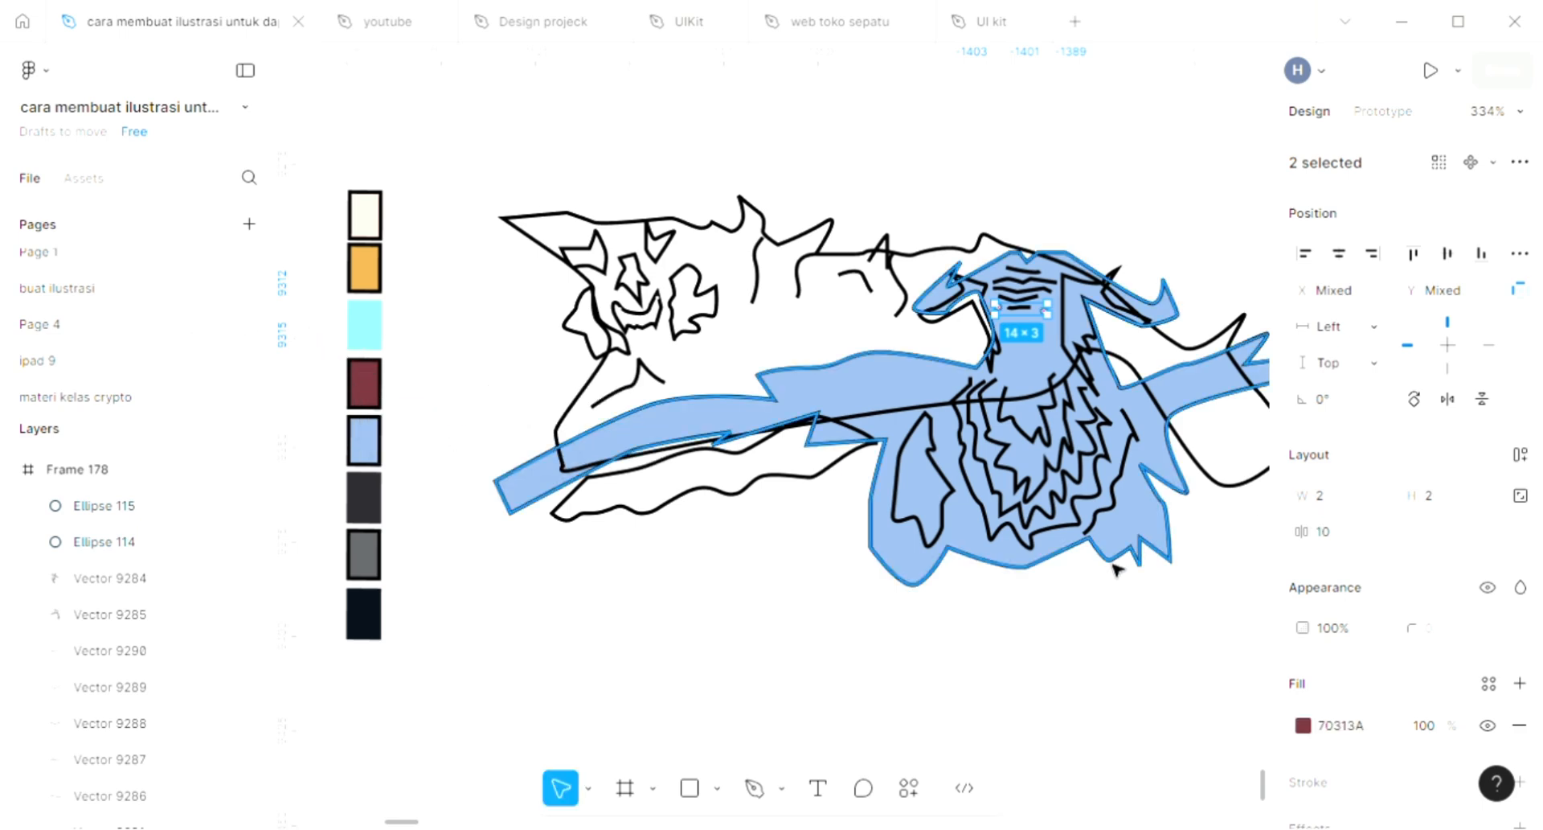
{"action": "left_click", "coordinate": [1026, 595]}
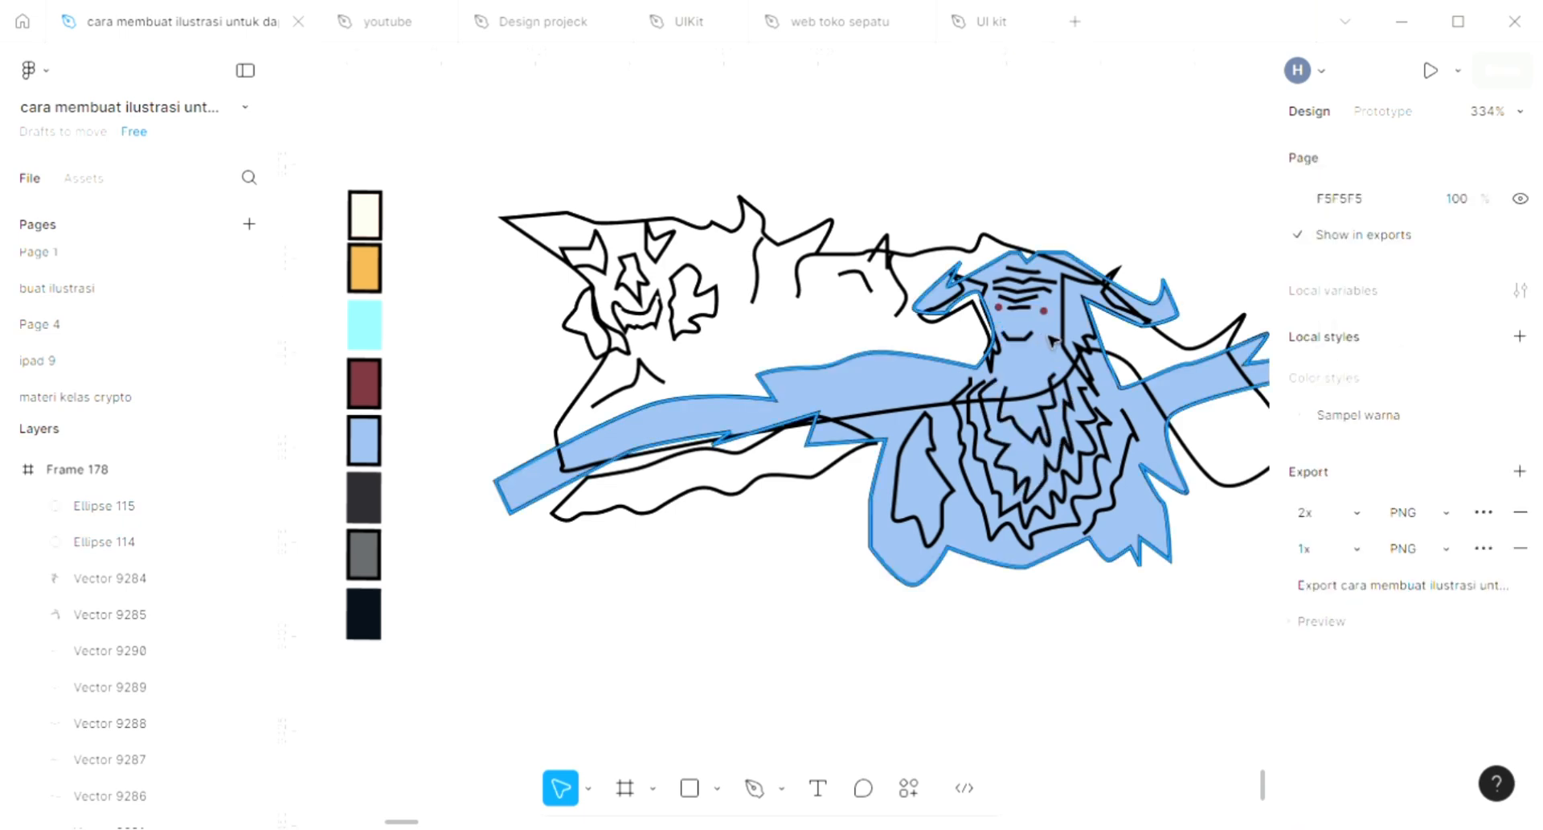
Change the fill of both eye ellipses to the brighter red EA364F.
{"action": "scroll", "coordinate": [1044, 310], "scroll_direction": "up", "scroll_amount": 5}
{"action": "left_click", "coordinate": [1047, 281]}
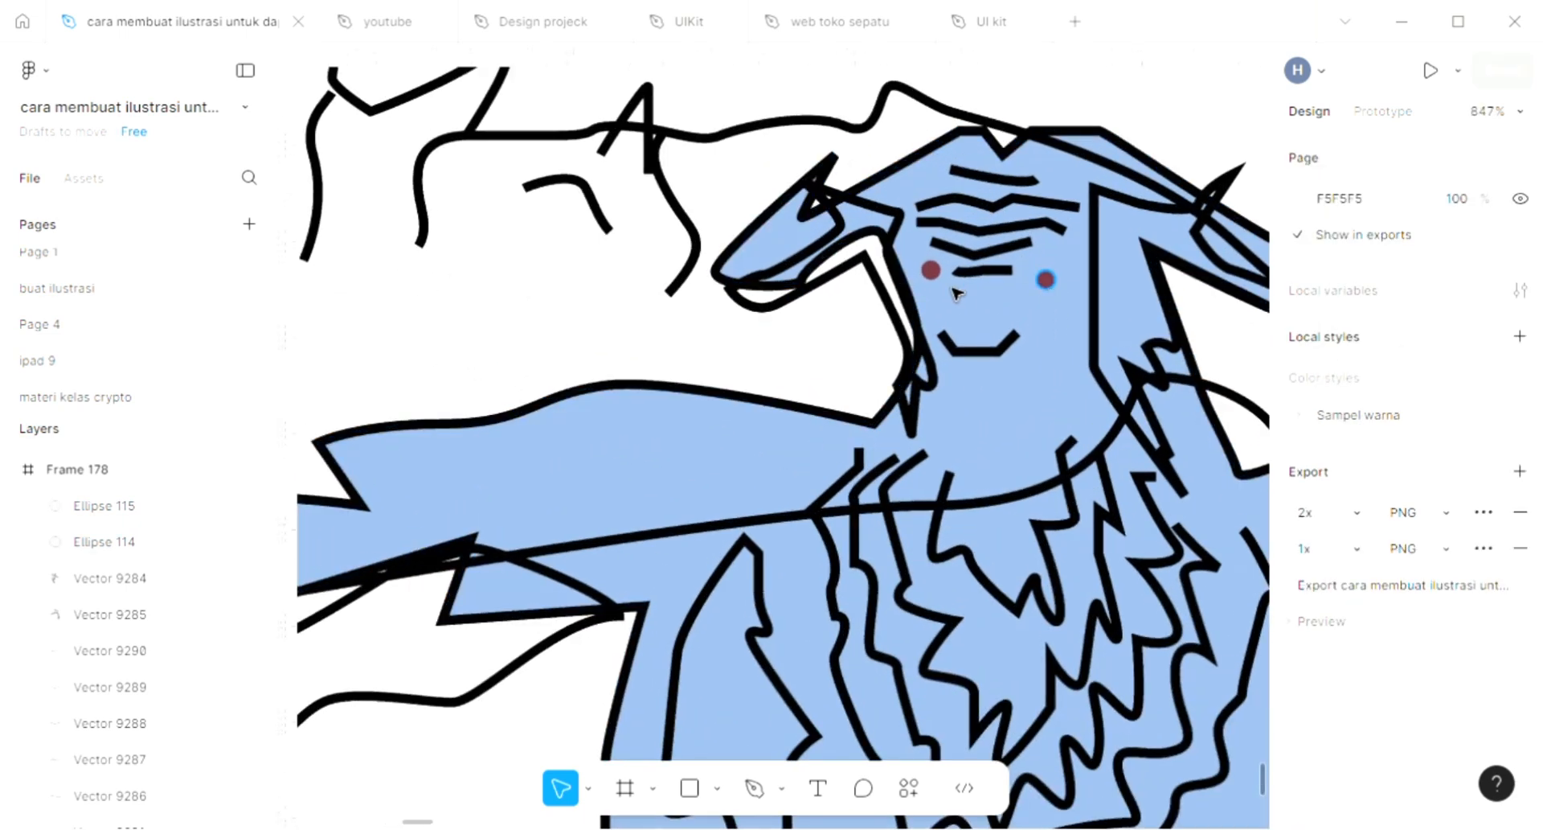
{"action": "left_click", "coordinate": [930, 270], "text": "shift"}
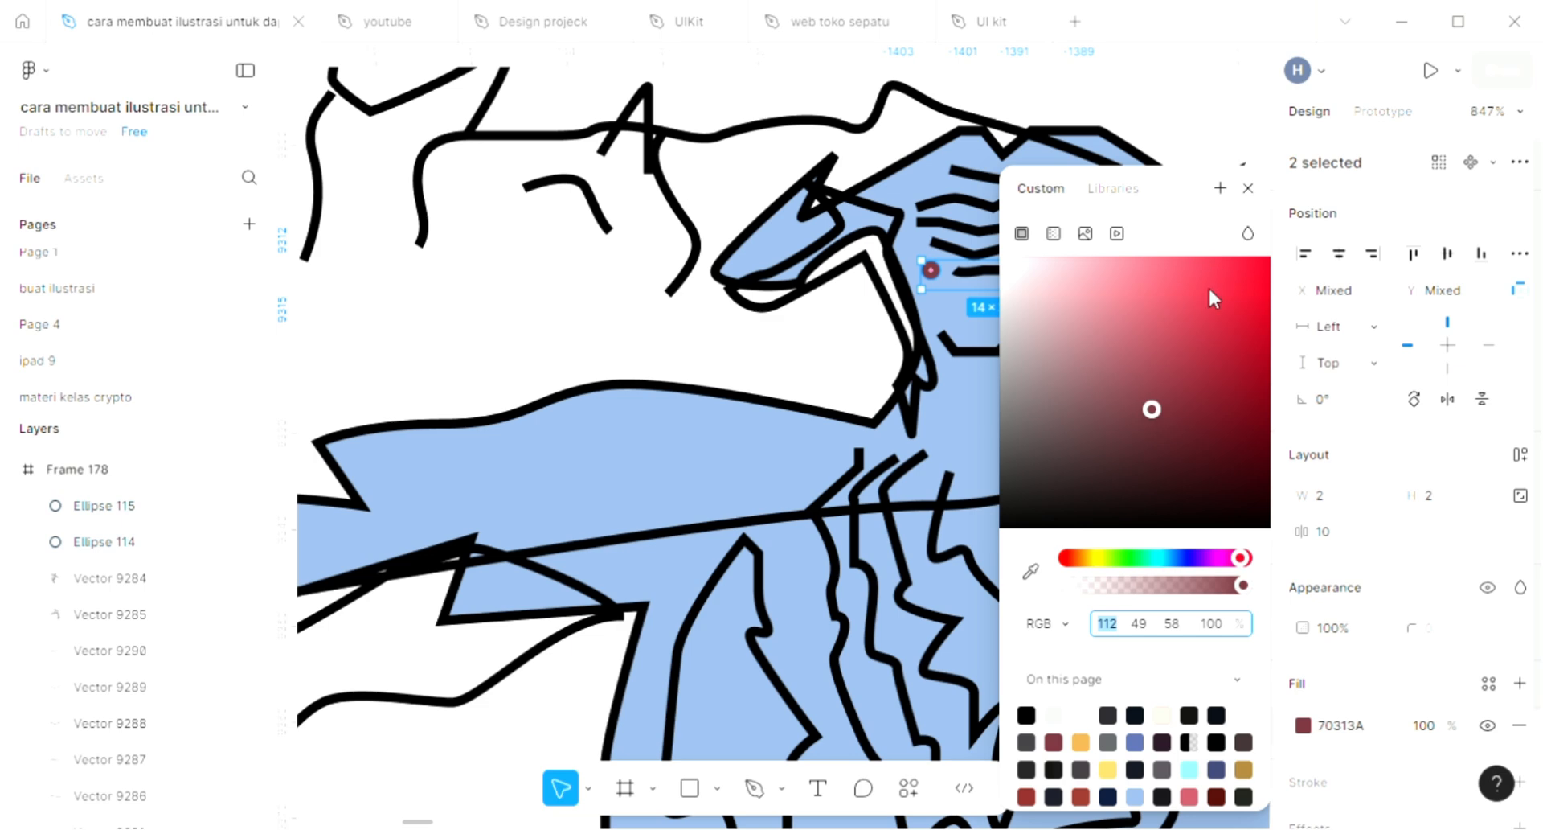
{"action": "left_click", "coordinate": [1209, 287]}
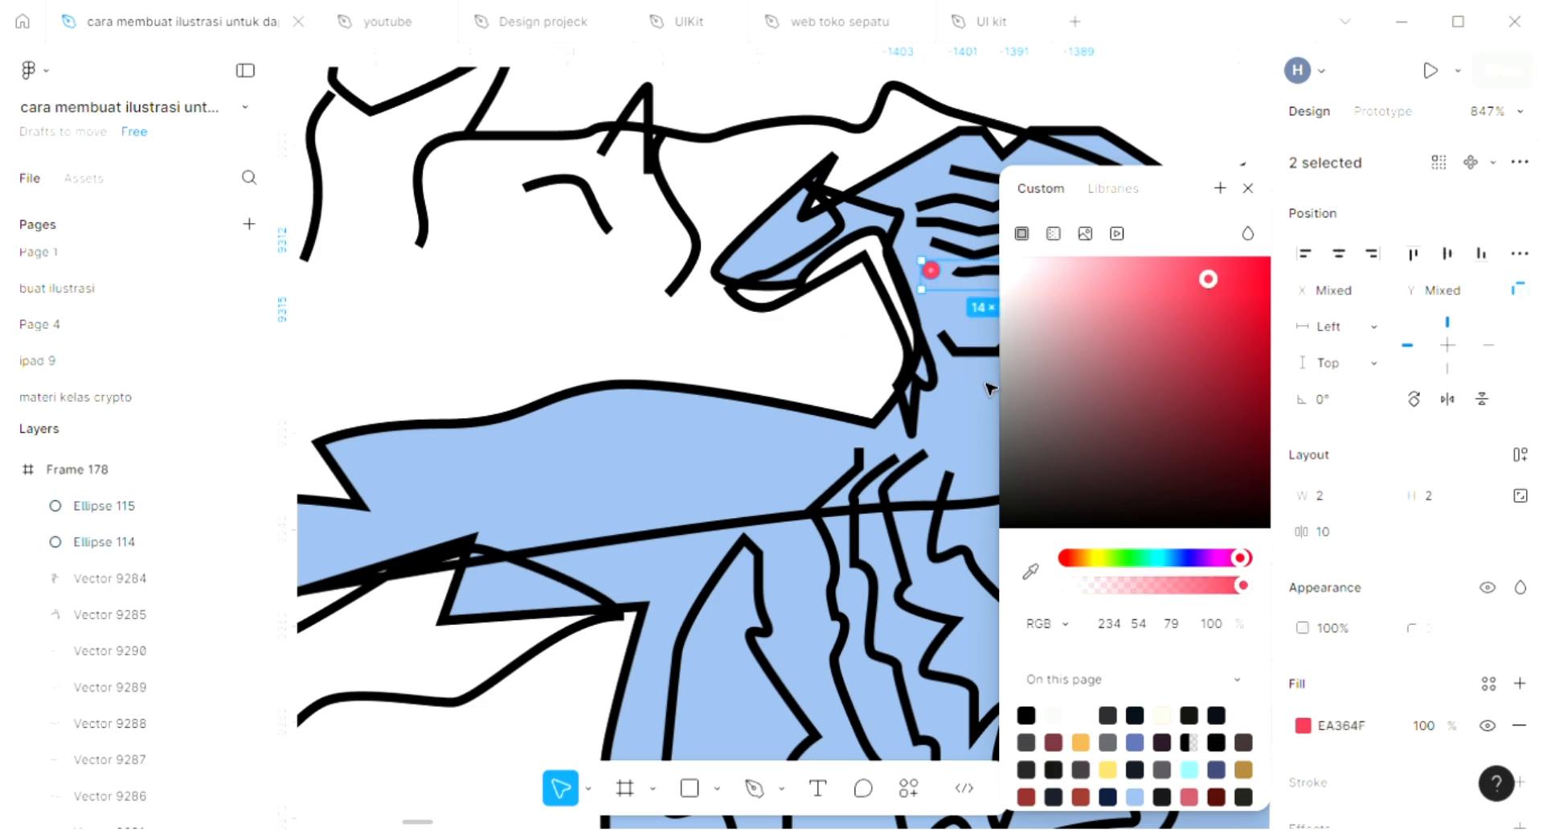
{"action": "key", "text": "Escape"}
Fill the hair shape on the left side of the figure's face with the dark grey palette colour 29282D.
{"action": "scroll", "coordinate": [987, 364], "scroll_direction": "left", "scroll_amount": 2}
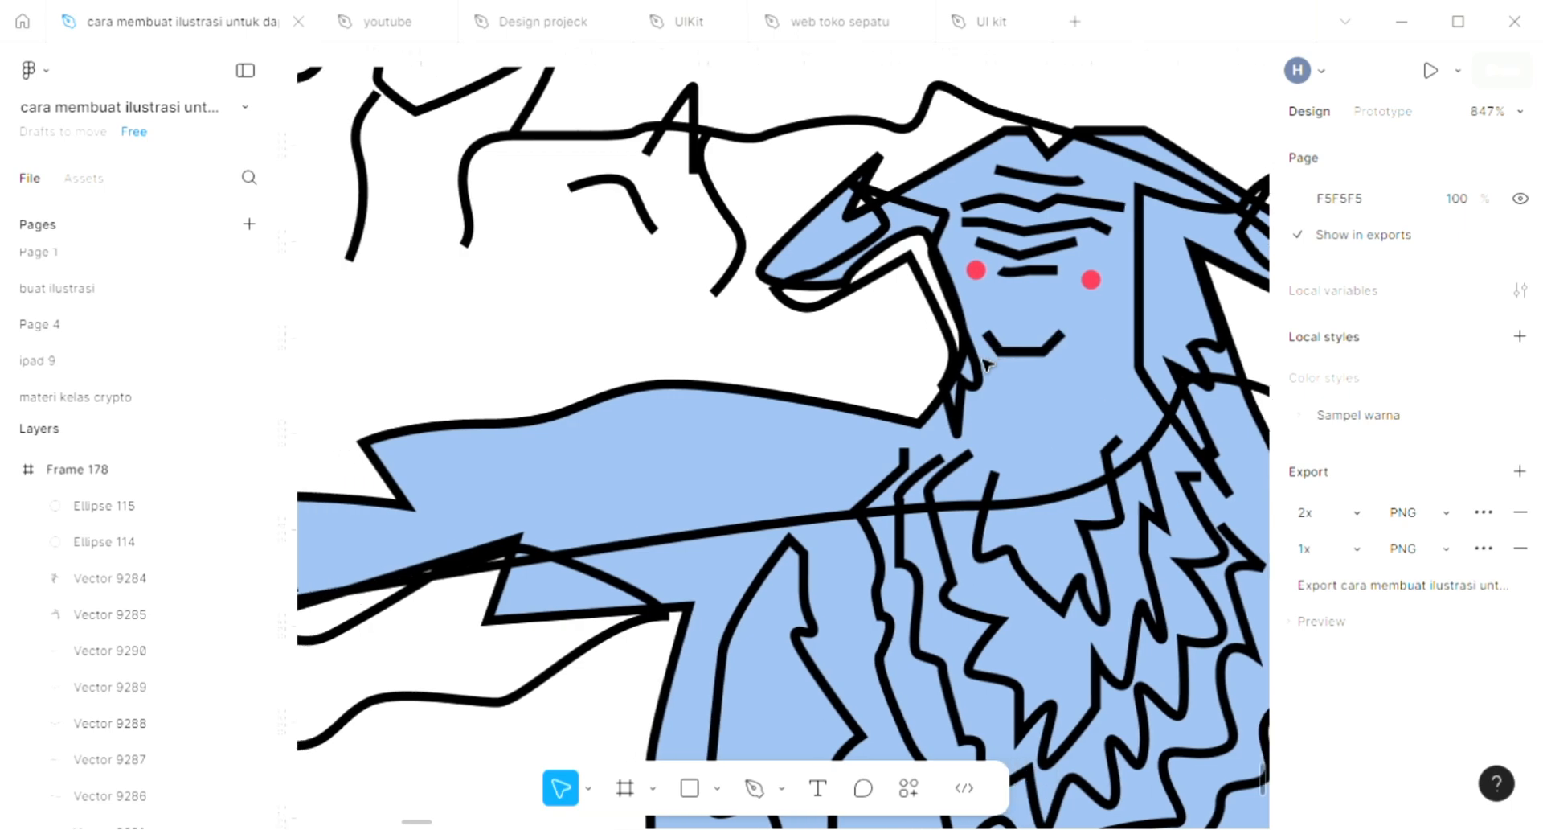
{"action": "scroll", "coordinate": [987, 363], "scroll_direction": "down", "scroll_amount": 5}
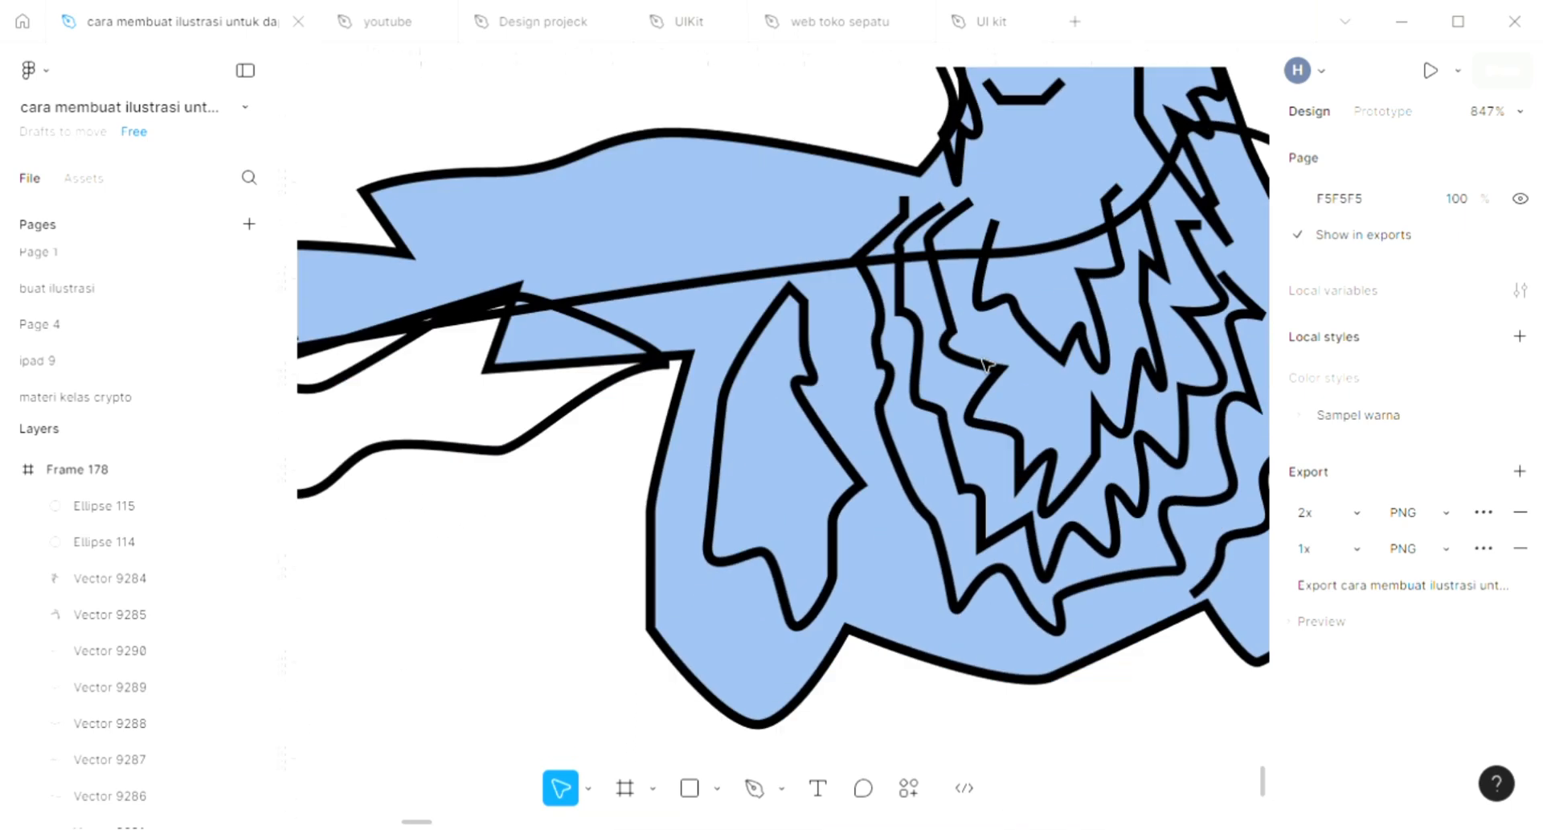
{"action": "scroll", "coordinate": [987, 363], "scroll_direction": "down", "scroll_amount": 3, "text": "ctrl"}
{"action": "scroll", "coordinate": [987, 363], "scroll_direction": "down", "scroll_amount": 1}
{"action": "scroll", "coordinate": [987, 394], "scroll_direction": "down", "scroll_amount": 3, "text": "ctrl"}
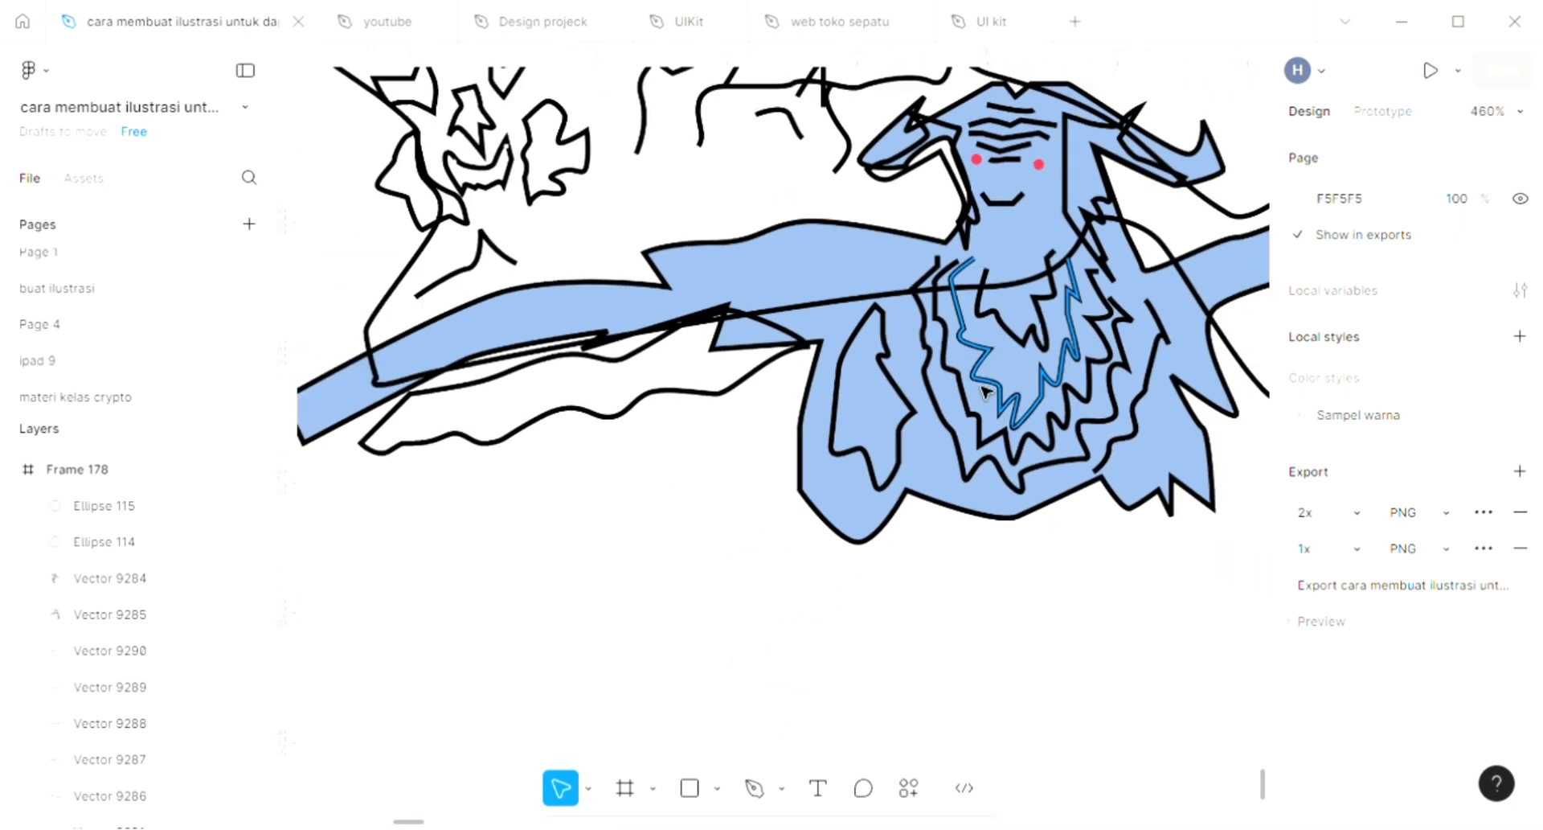
{"action": "scroll", "coordinate": [899, 441], "scroll_direction": "up", "scroll_amount": 2}
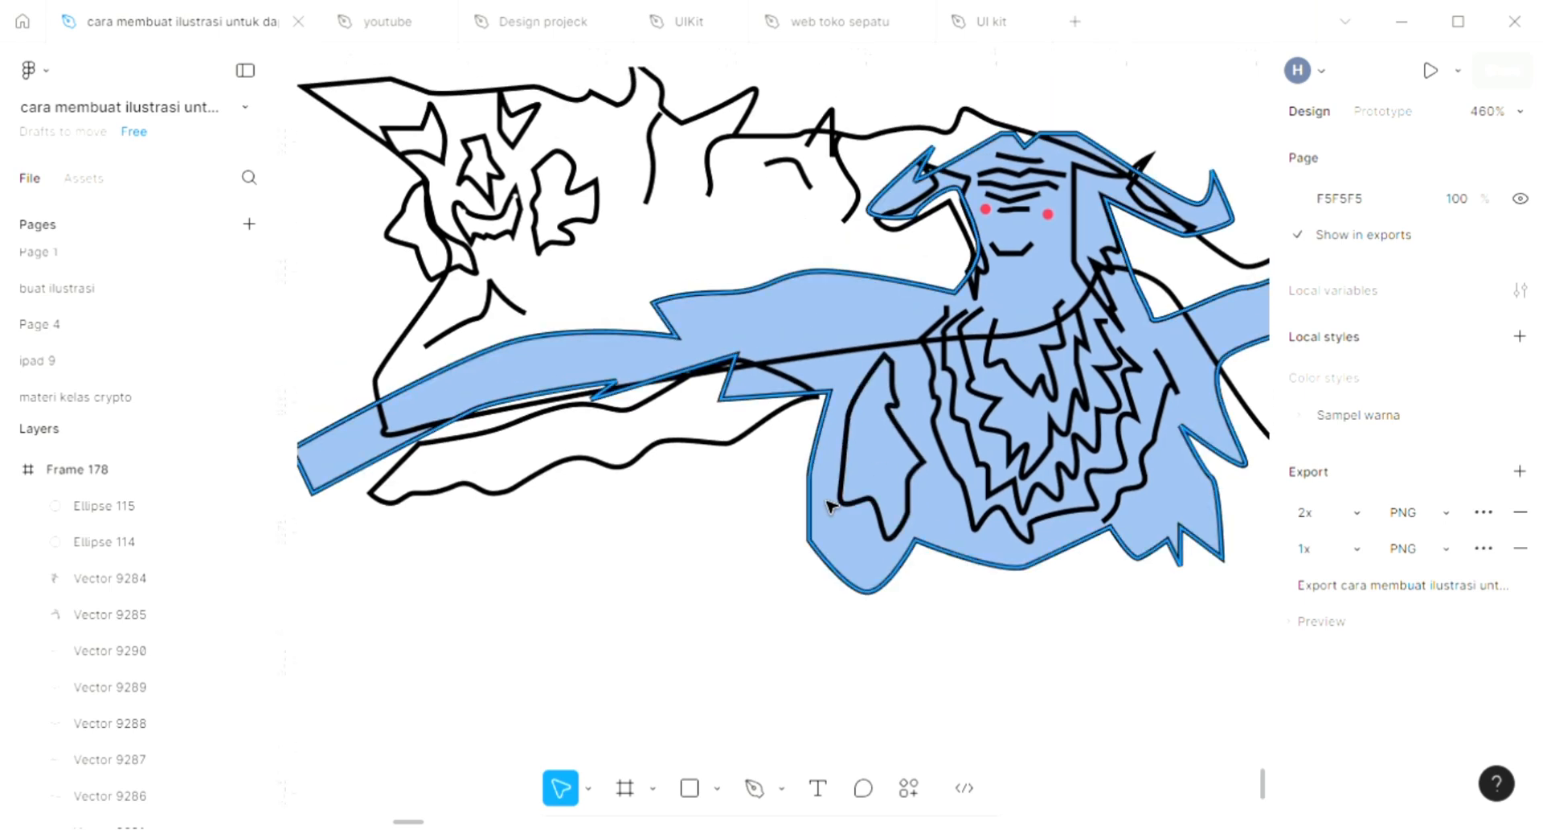
{"action": "scroll", "coordinate": [832, 504], "scroll_direction": "up", "scroll_amount": 3}
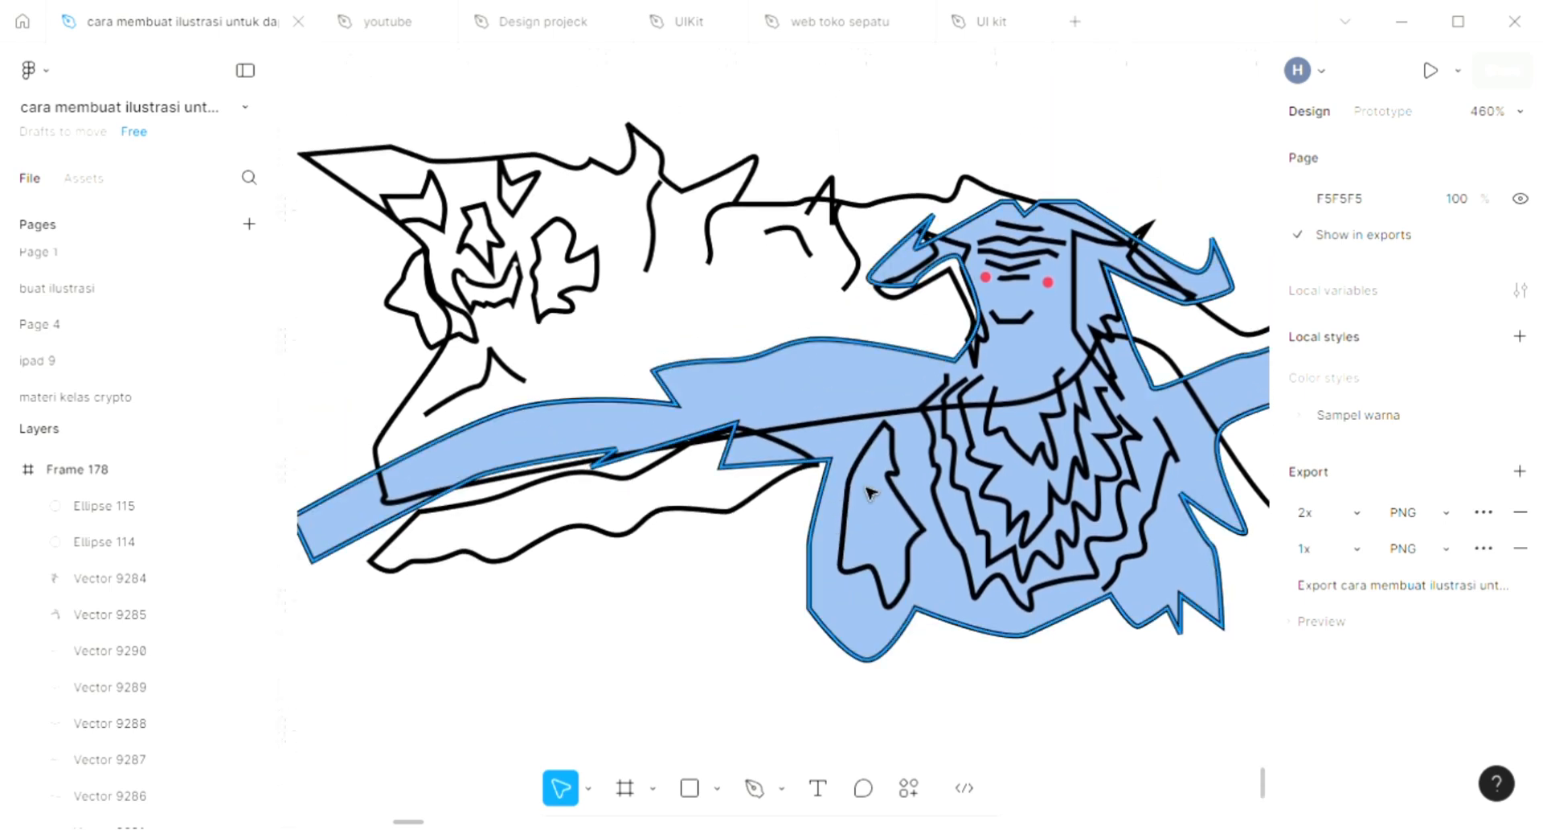
{"action": "scroll", "coordinate": [707, 523], "scroll_direction": "right", "scroll_amount": 2}
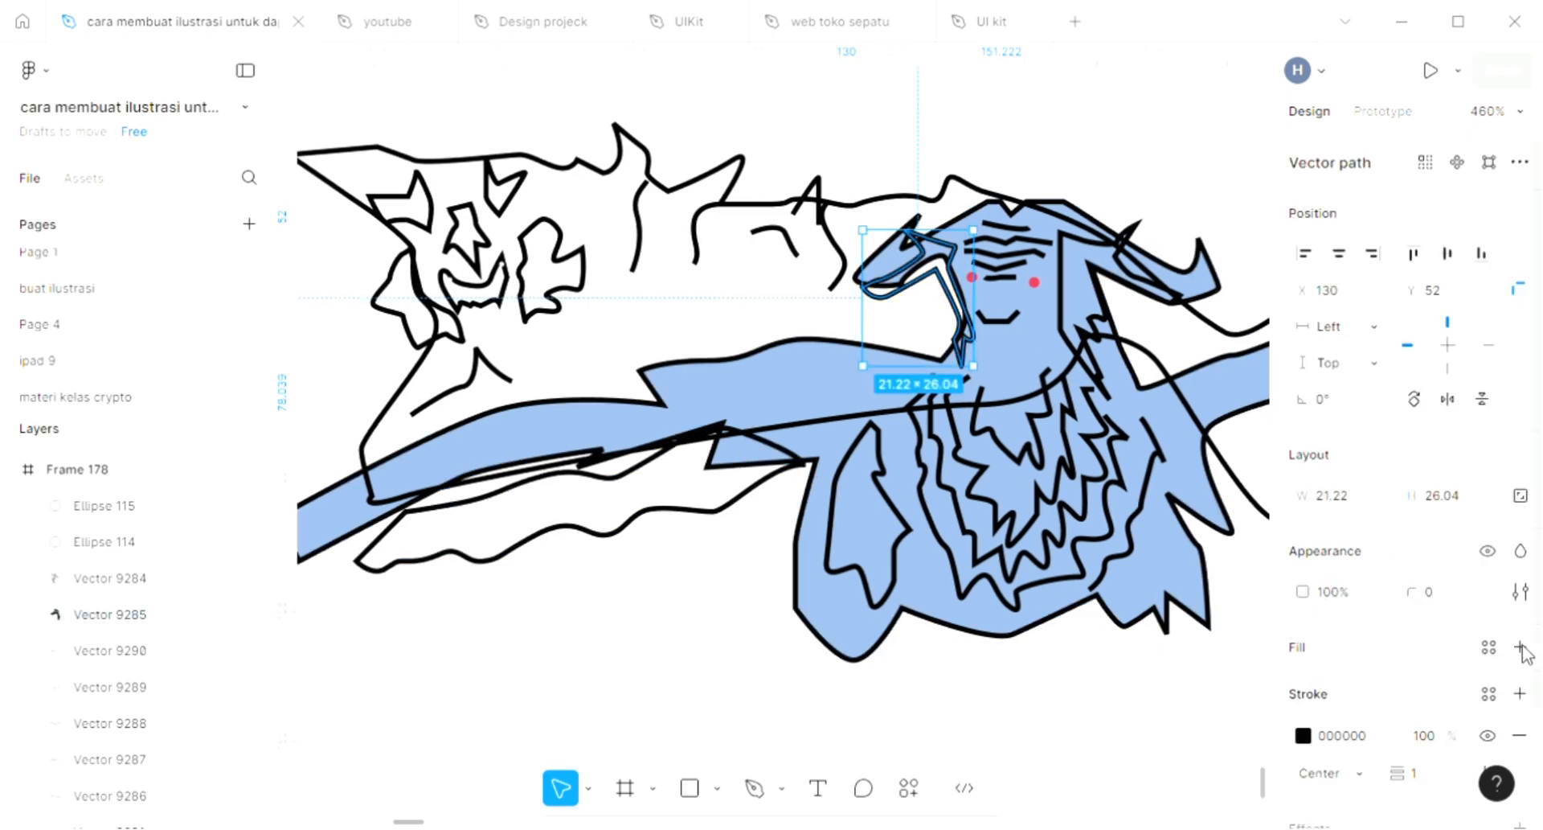
{"action": "left_click", "coordinate": [1519, 646]}
{"action": "scroll", "coordinate": [1055, 458], "scroll_direction": "left", "scroll_amount": 10}
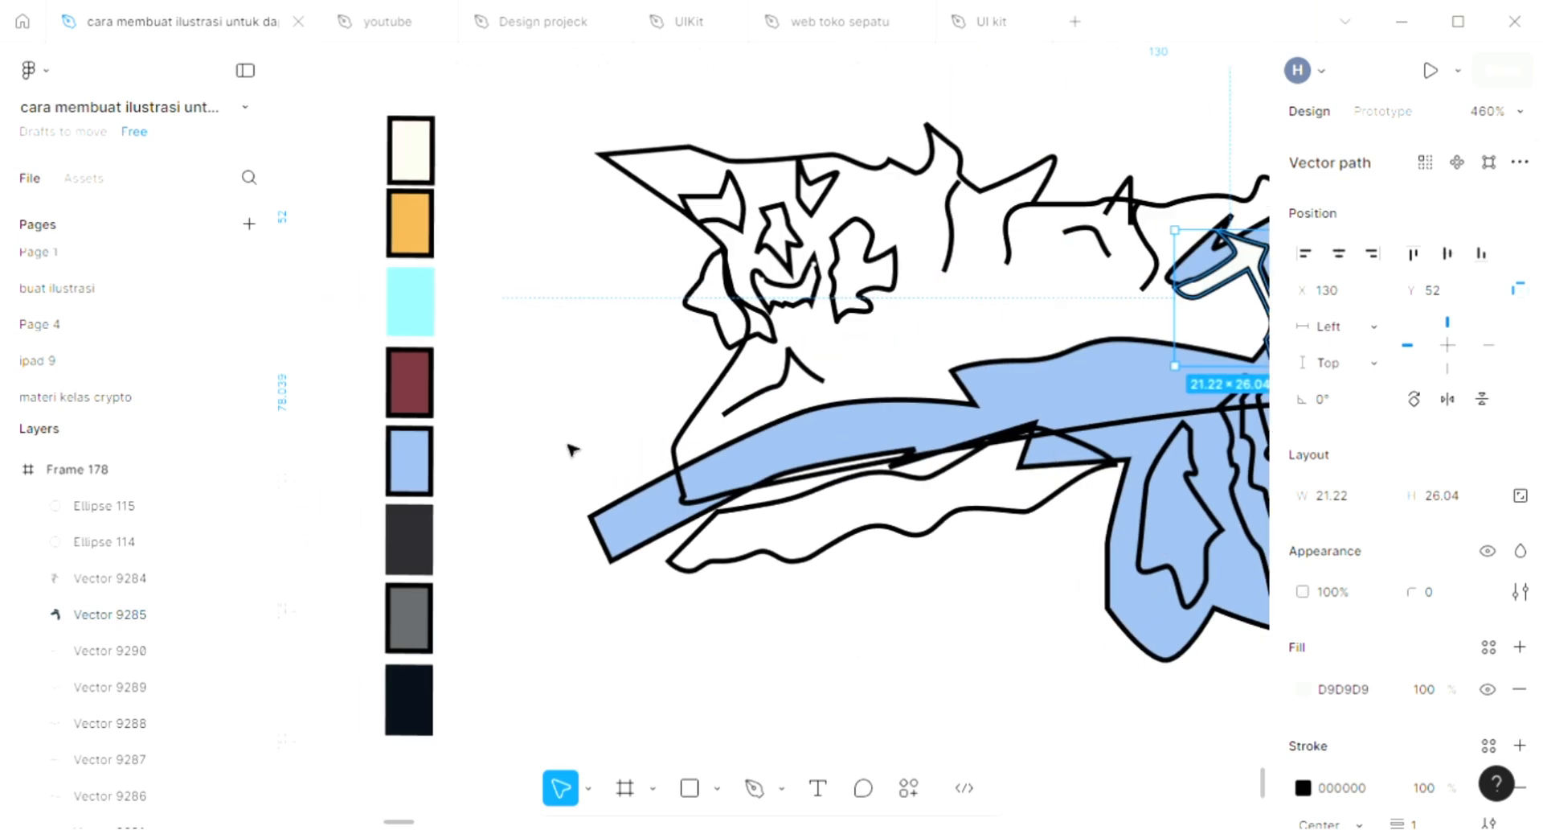
{"action": "scroll", "coordinate": [358, 562], "scroll_direction": "left", "scroll_amount": 6}
{"action": "key", "text": "i"}
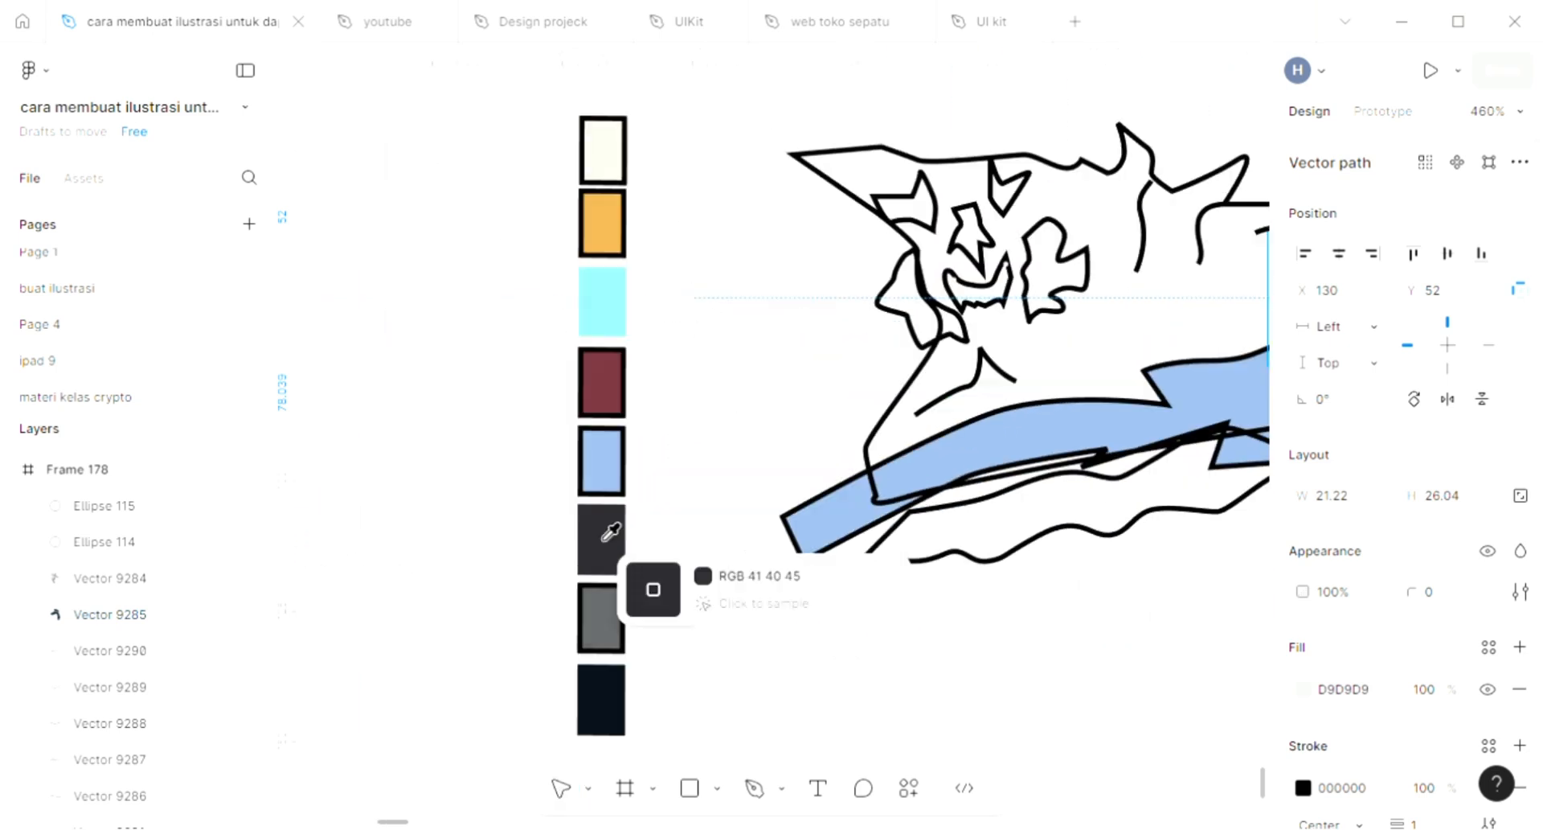
{"action": "left_click", "coordinate": [611, 547]}
Fill the hair shape on the right side of the face with the dark grey 29282D sampled from the opposite hair shape.
{"action": "scroll", "coordinate": [940, 343], "scroll_direction": "right", "scroll_amount": 18}
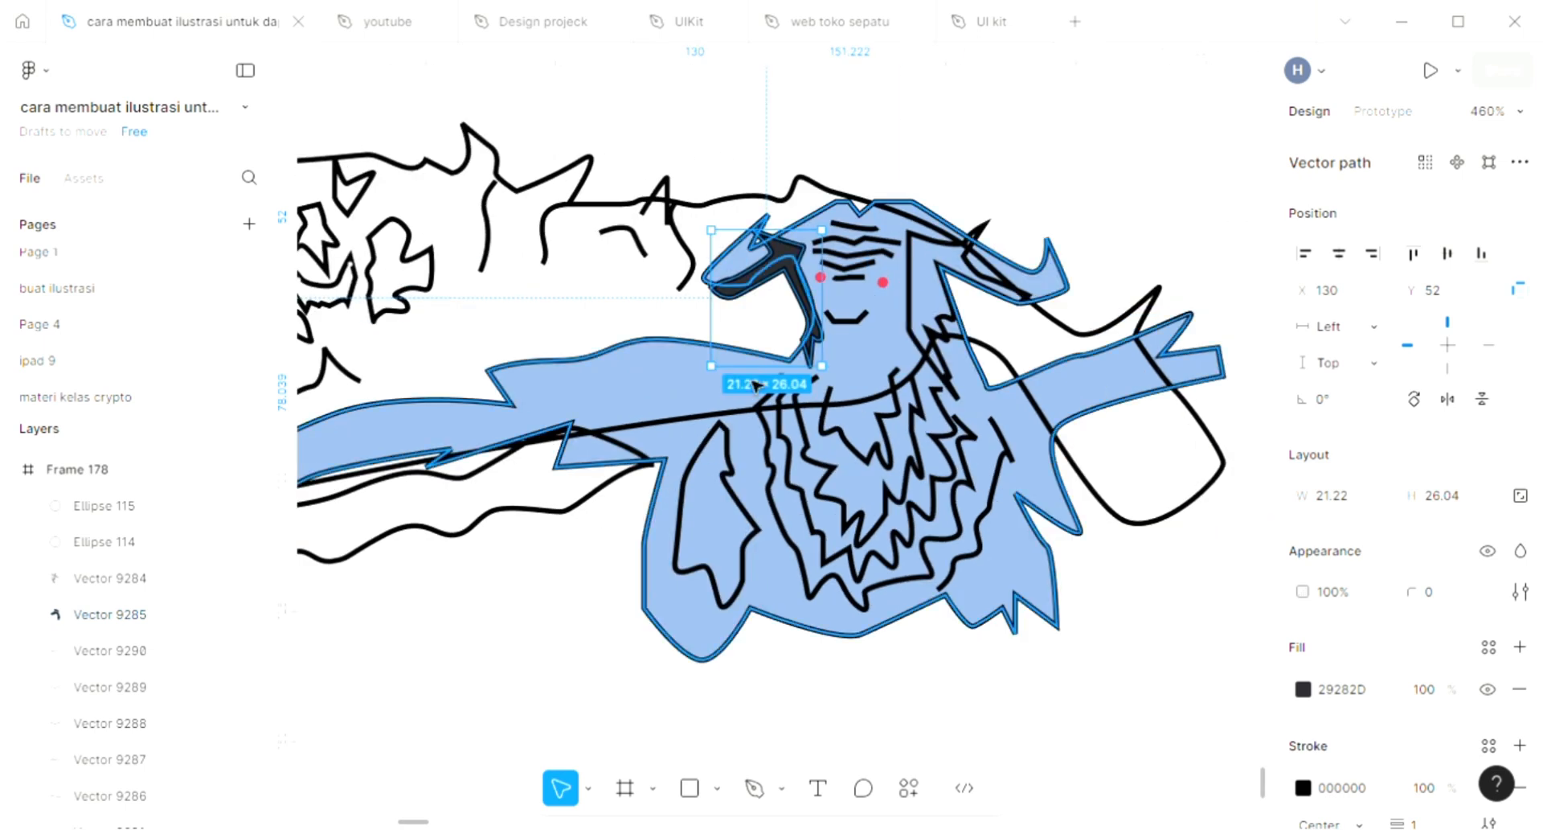
{"action": "left_click", "coordinate": [931, 307]}
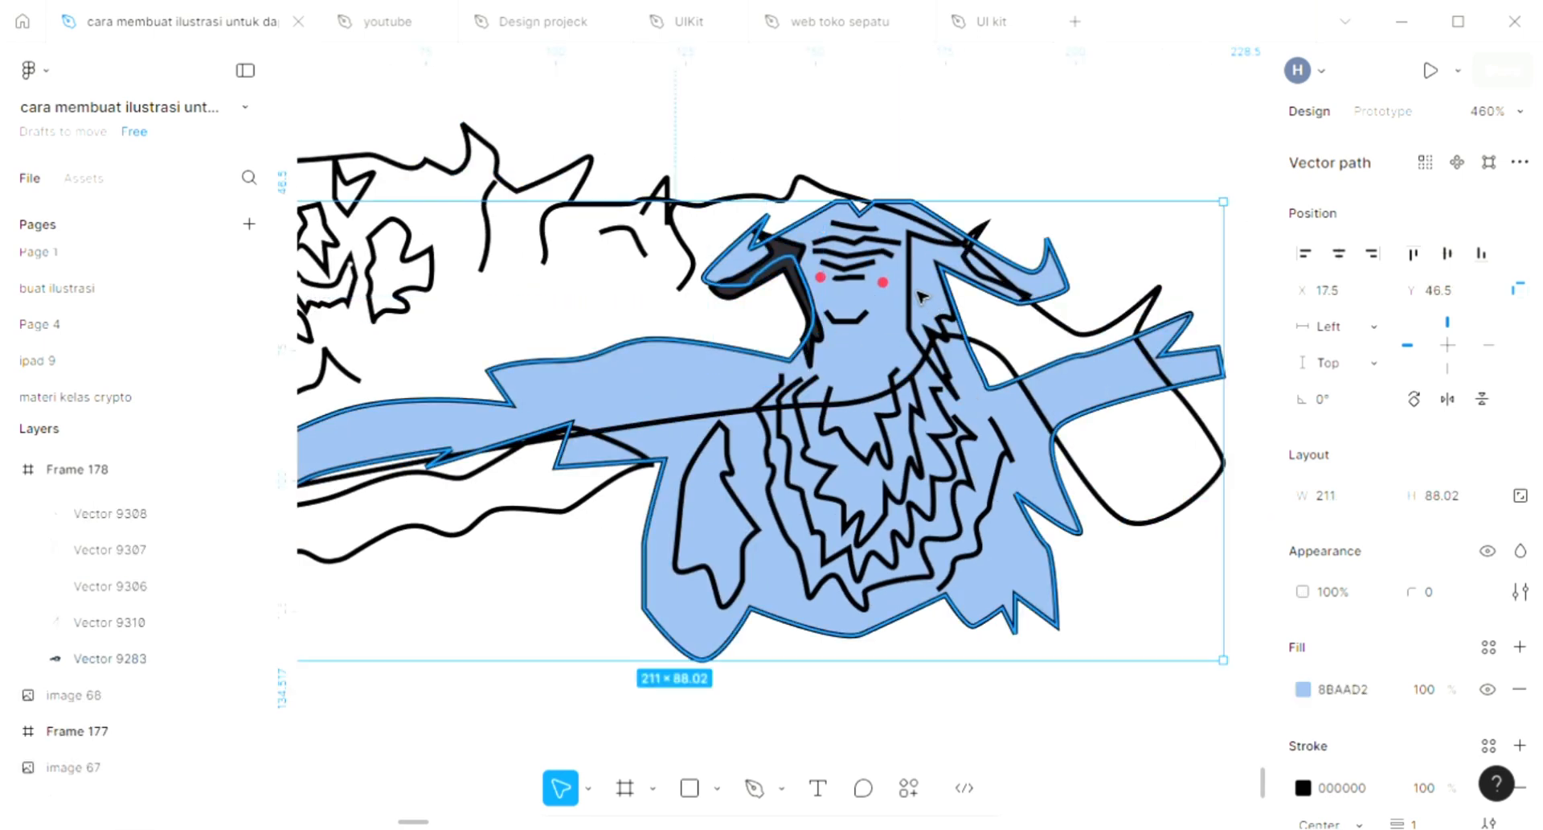
{"action": "left_click", "coordinate": [931, 307]}
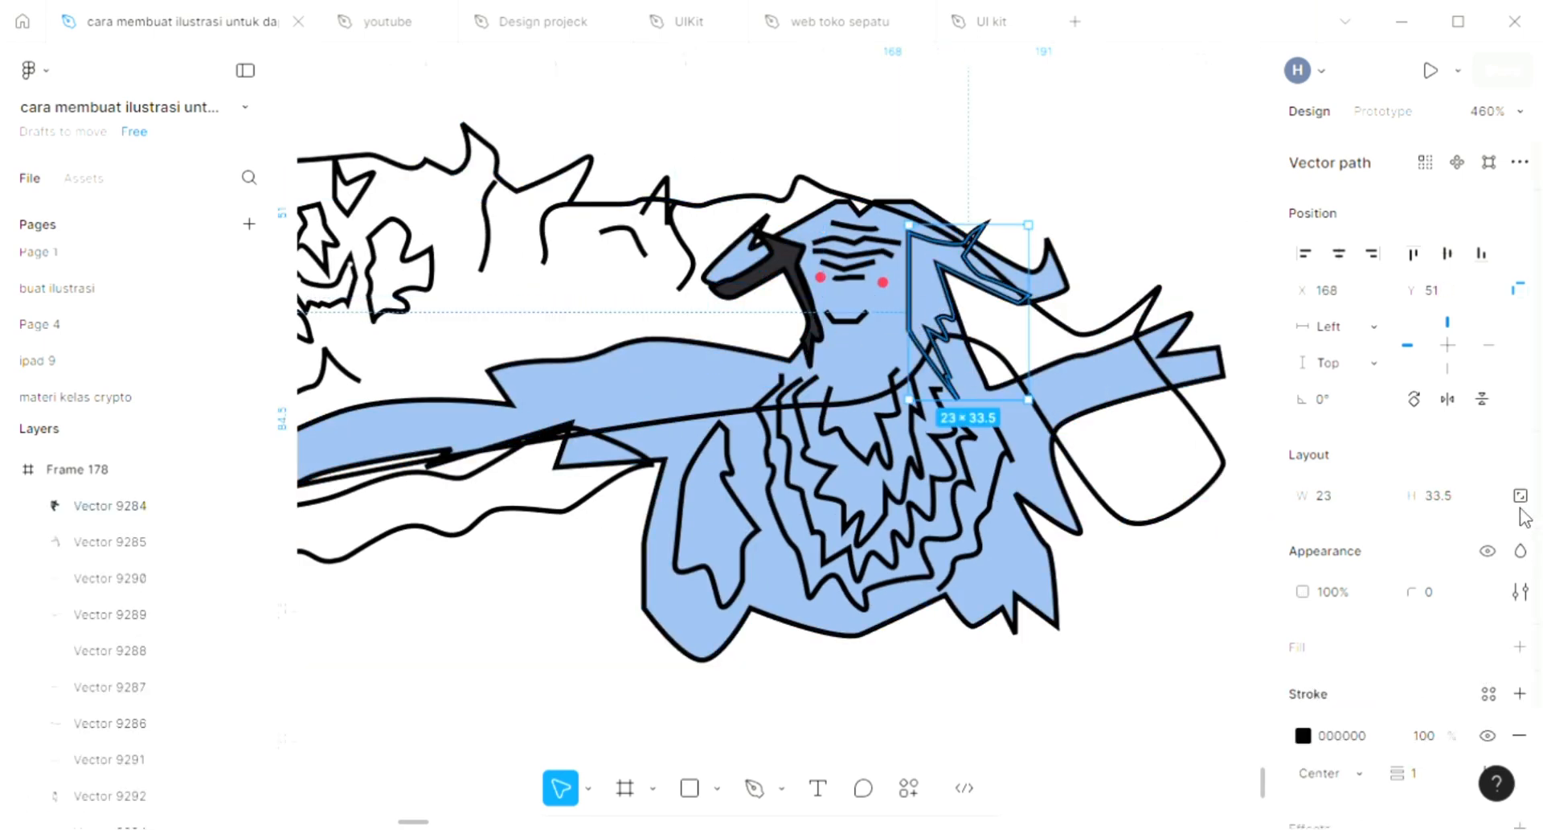
{"action": "left_click", "coordinate": [1519, 646]}
{"action": "scroll", "coordinate": [828, 265], "scroll_direction": "up", "scroll_amount": 2}
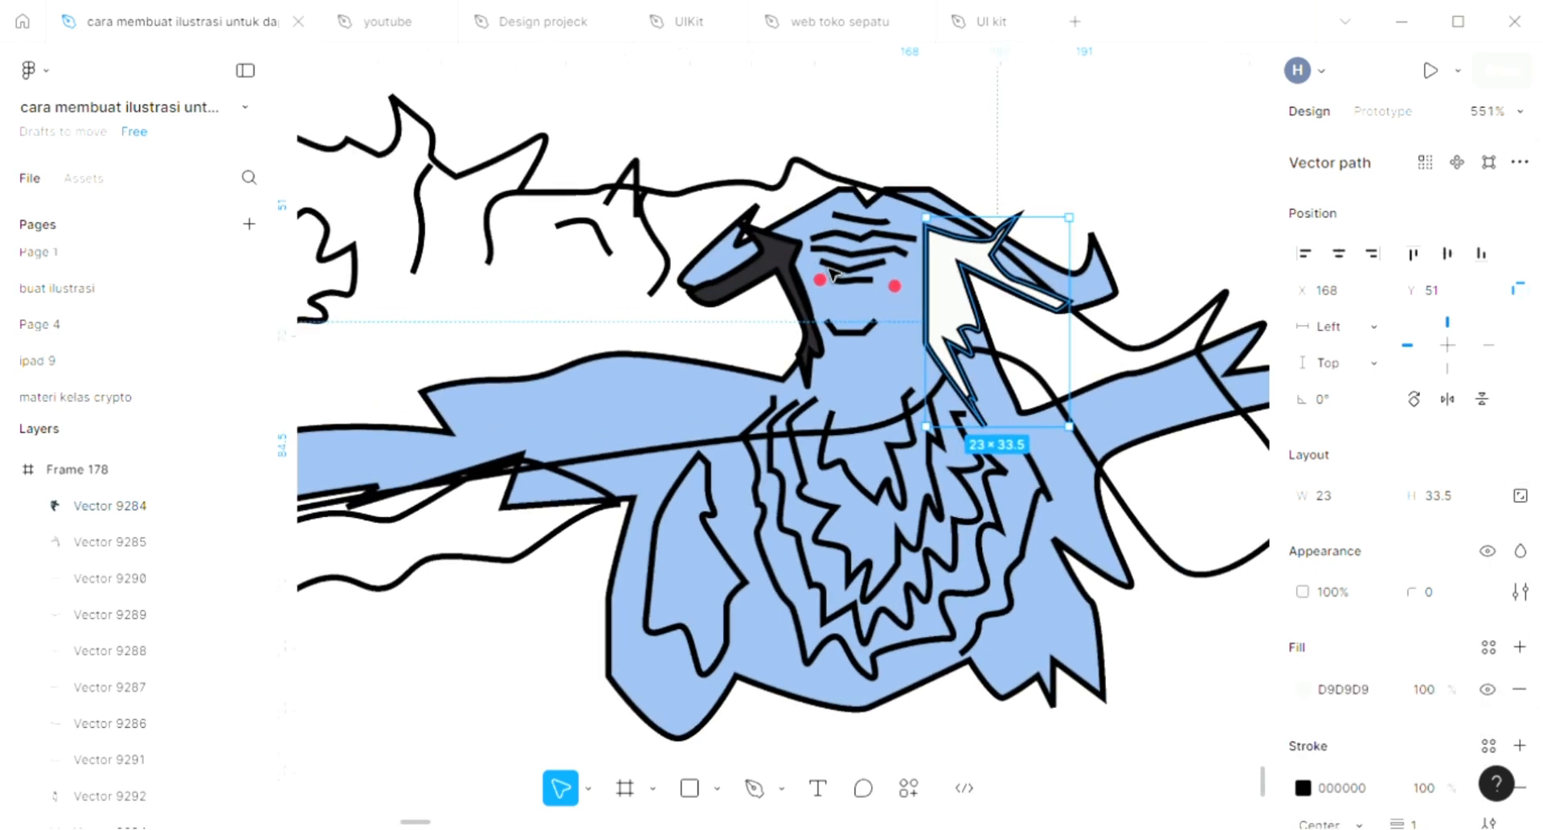
{"action": "key", "text": "i"}
{"action": "left_click", "coordinate": [773, 245]}
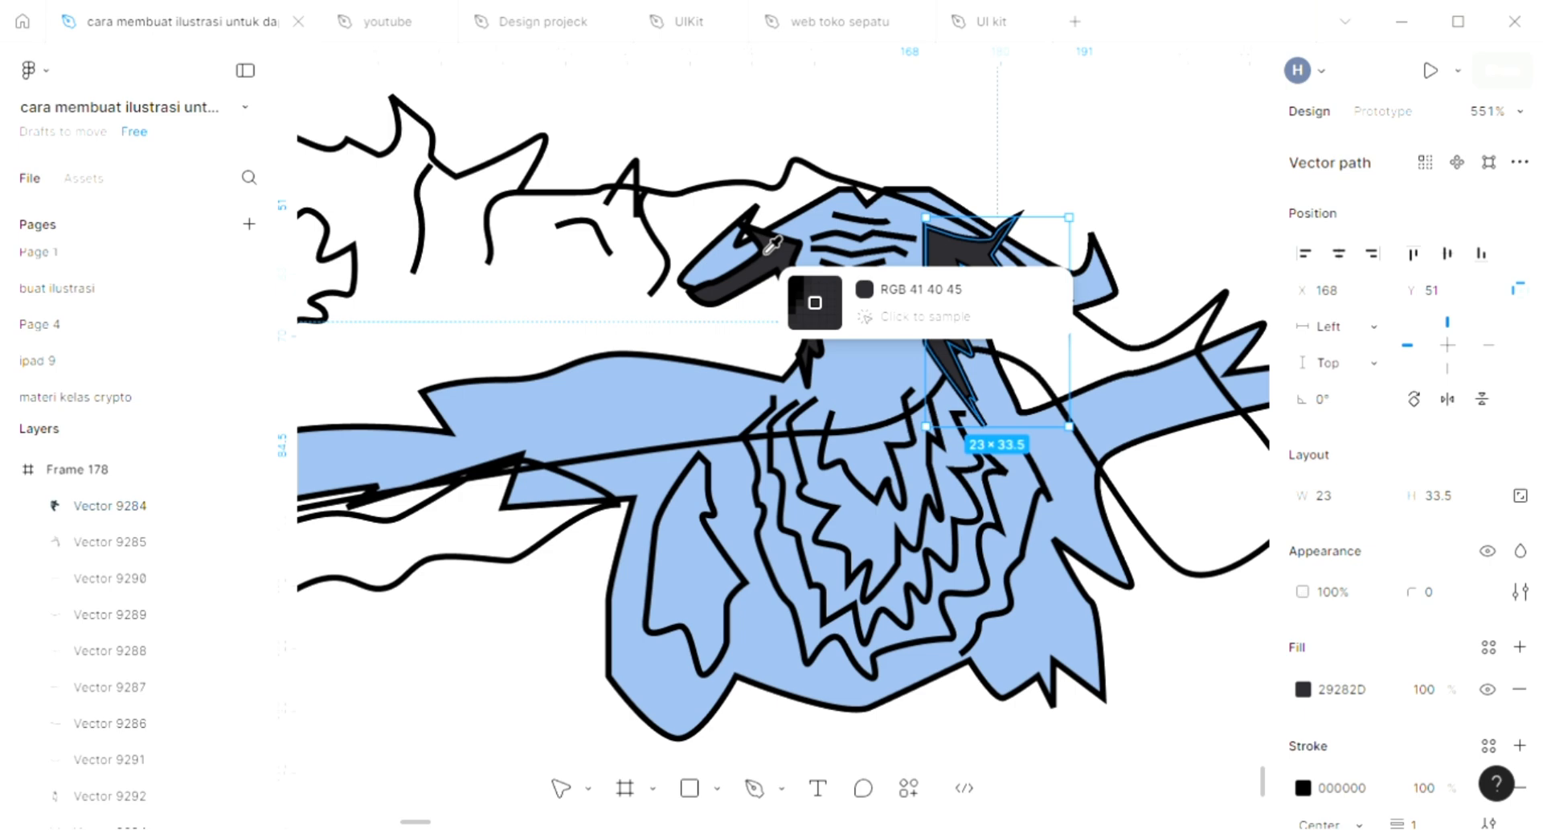
{"action": "left_click", "coordinate": [1200, 254]}
Fill the jagged closed shape left of the beard with the dark grey 29282D sampled from the hair.
{"action": "scroll", "coordinate": [1200, 254], "scroll_direction": "down", "scroll_amount": 3}
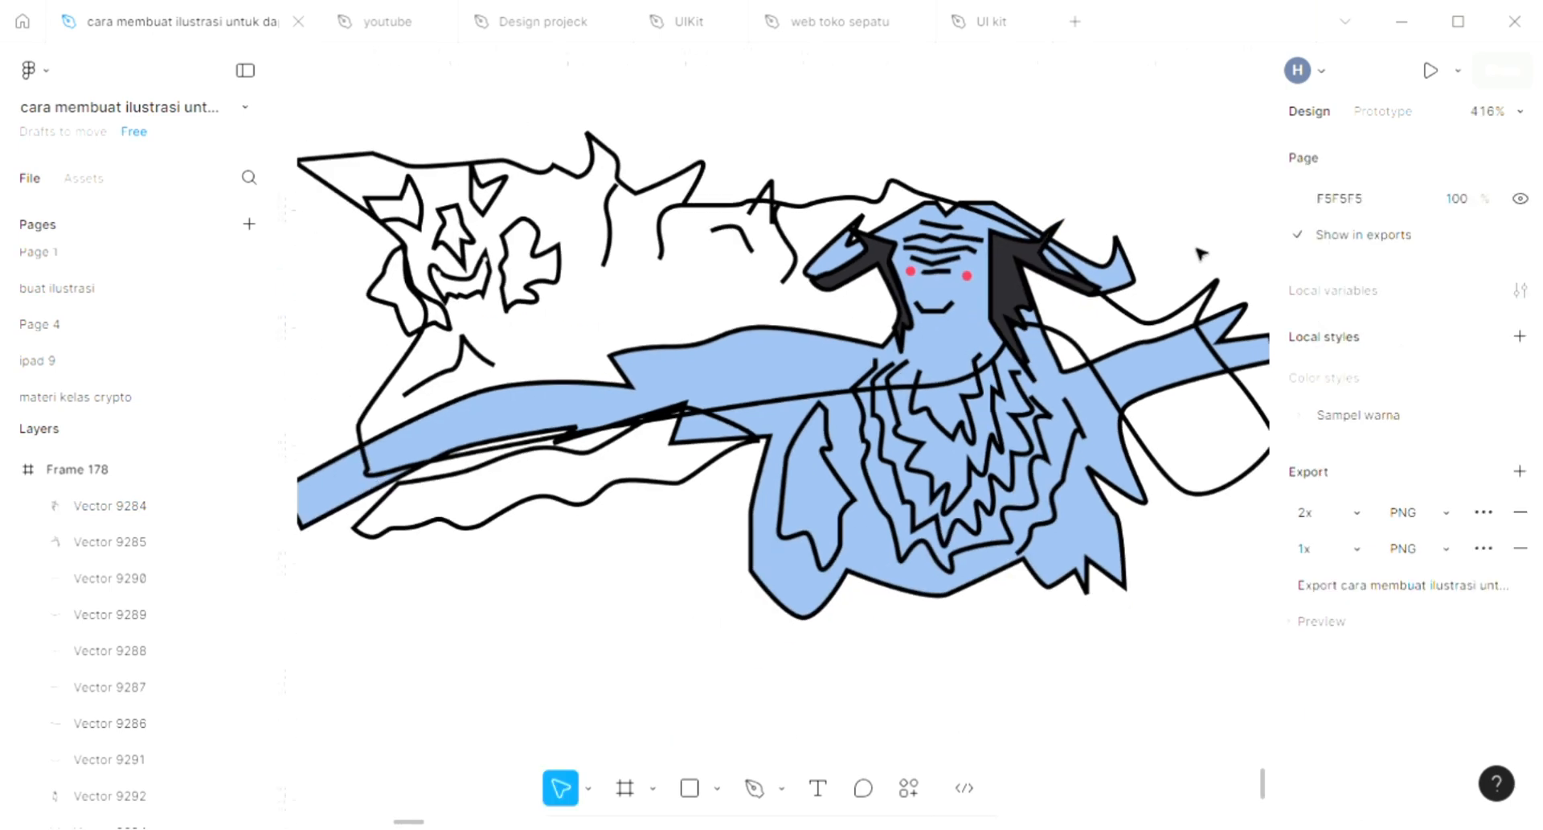
{"action": "left_click", "coordinate": [847, 493]}
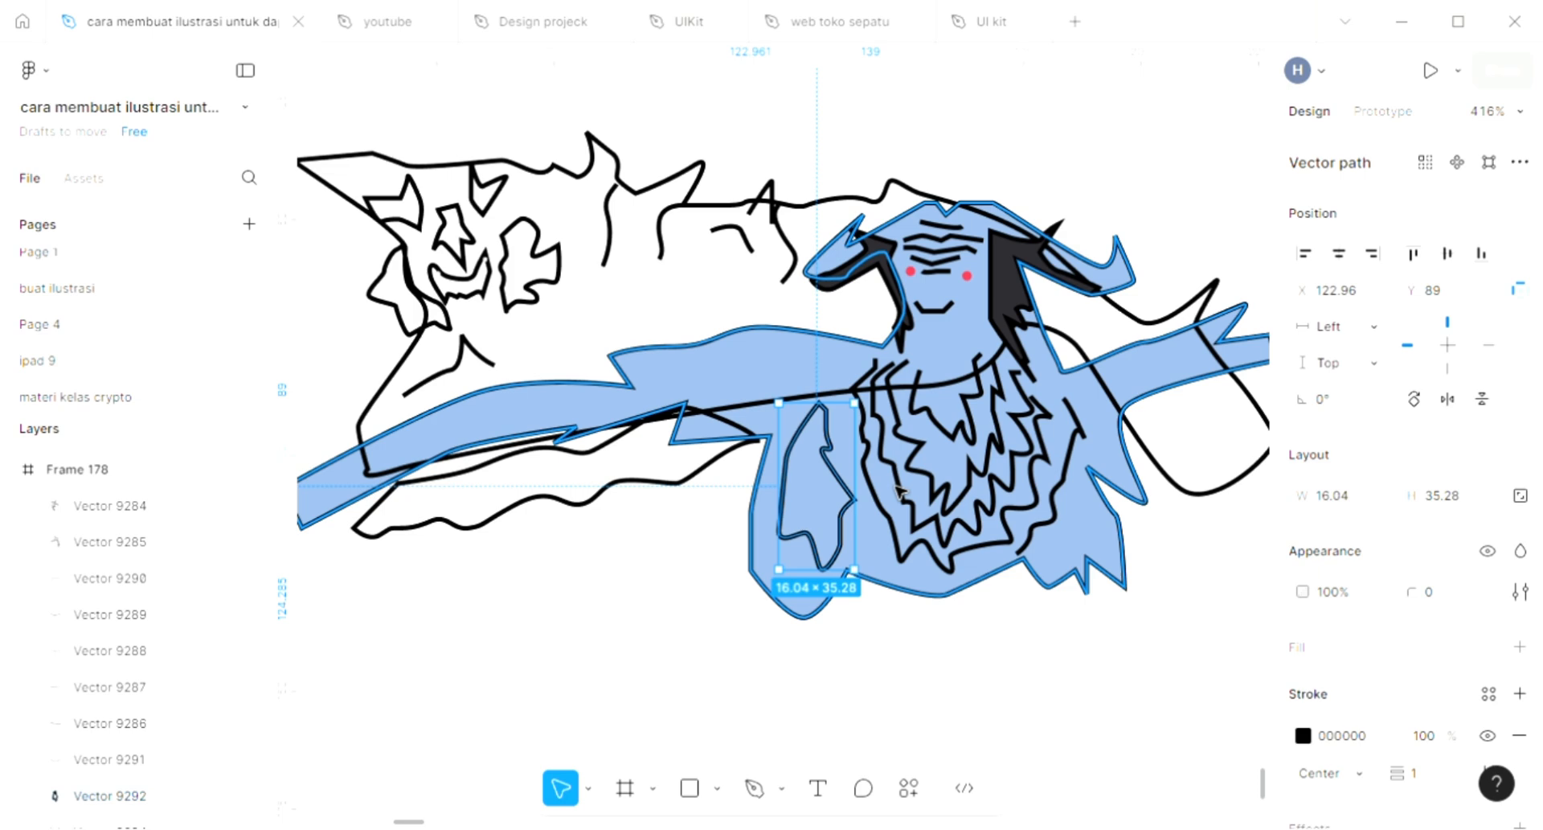
{"action": "left_click", "coordinate": [1519, 646]}
{"action": "scroll", "coordinate": [1085, 324], "scroll_direction": "up", "scroll_amount": 3}
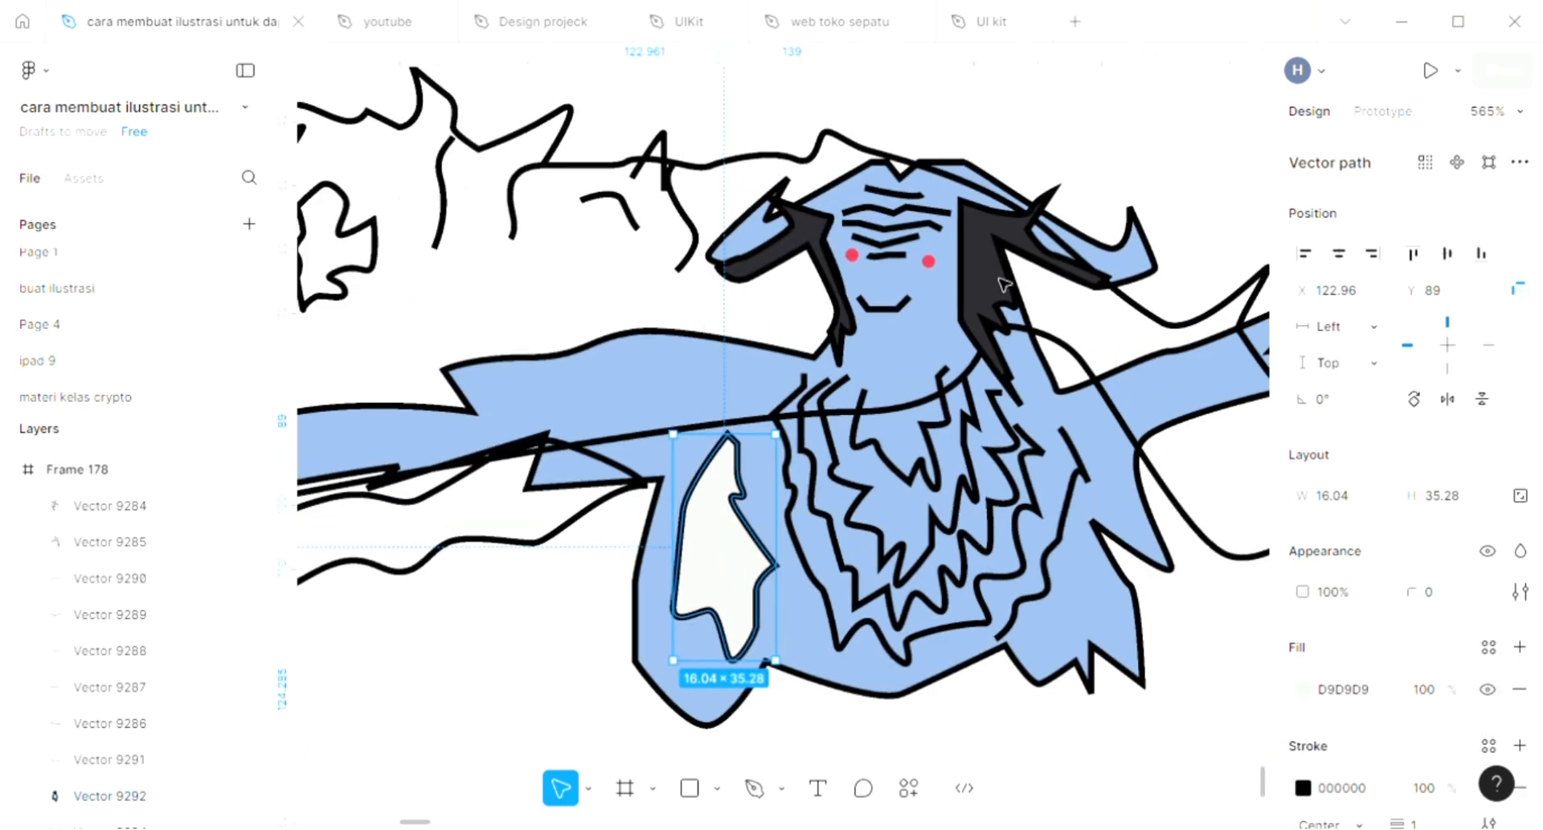
{"action": "key", "text": "i"}
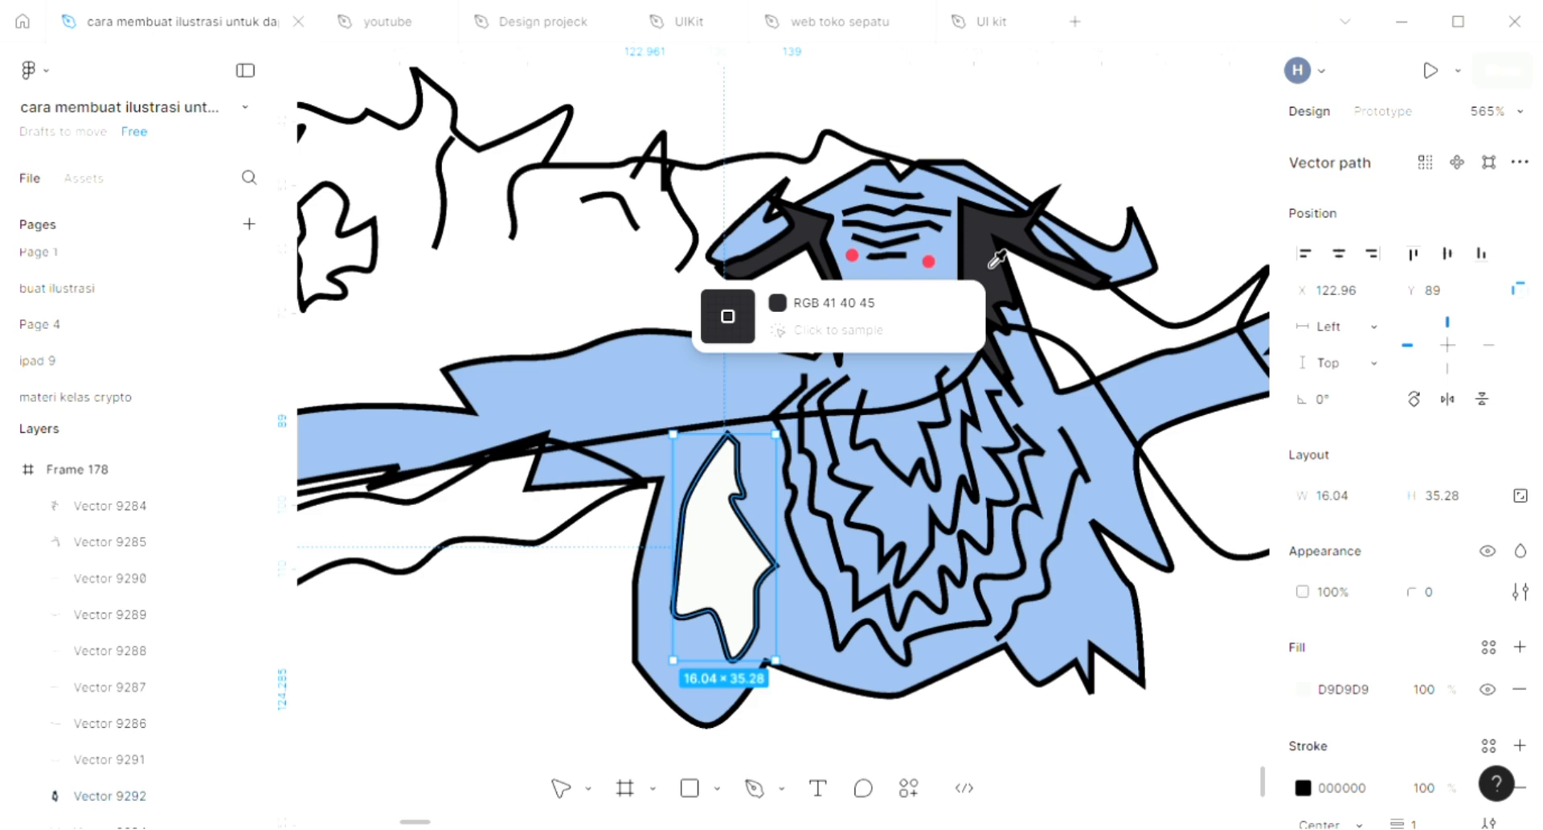
{"action": "left_click", "coordinate": [997, 259]}
Add a fill to the large spiky creature outline and send it behind the blue figure.
{"action": "scroll", "coordinate": [997, 385], "scroll_direction": "down", "scroll_amount": 4}
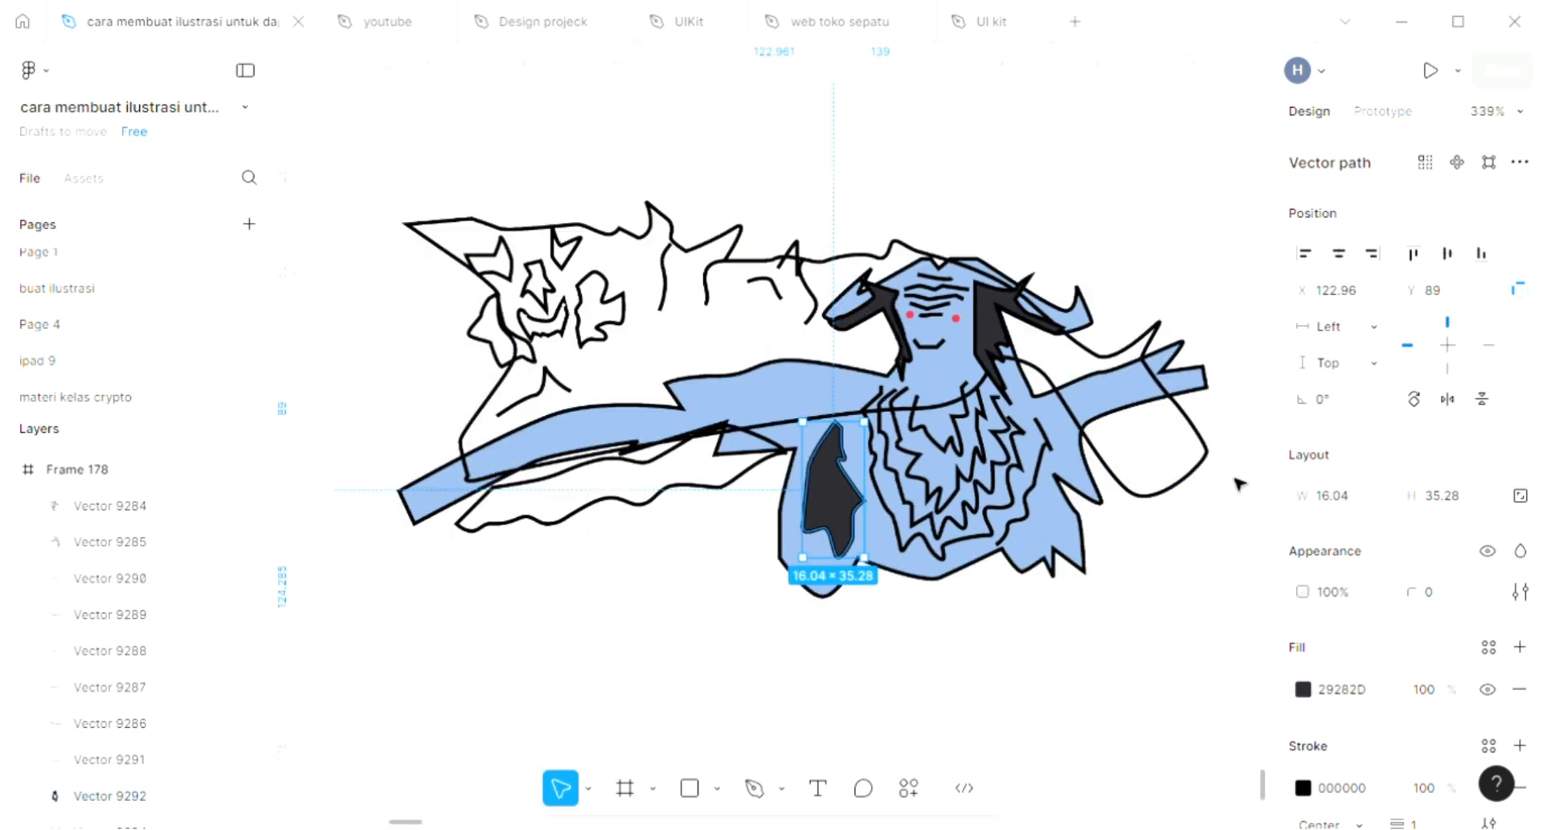
{"action": "left_click", "coordinate": [1220, 452]}
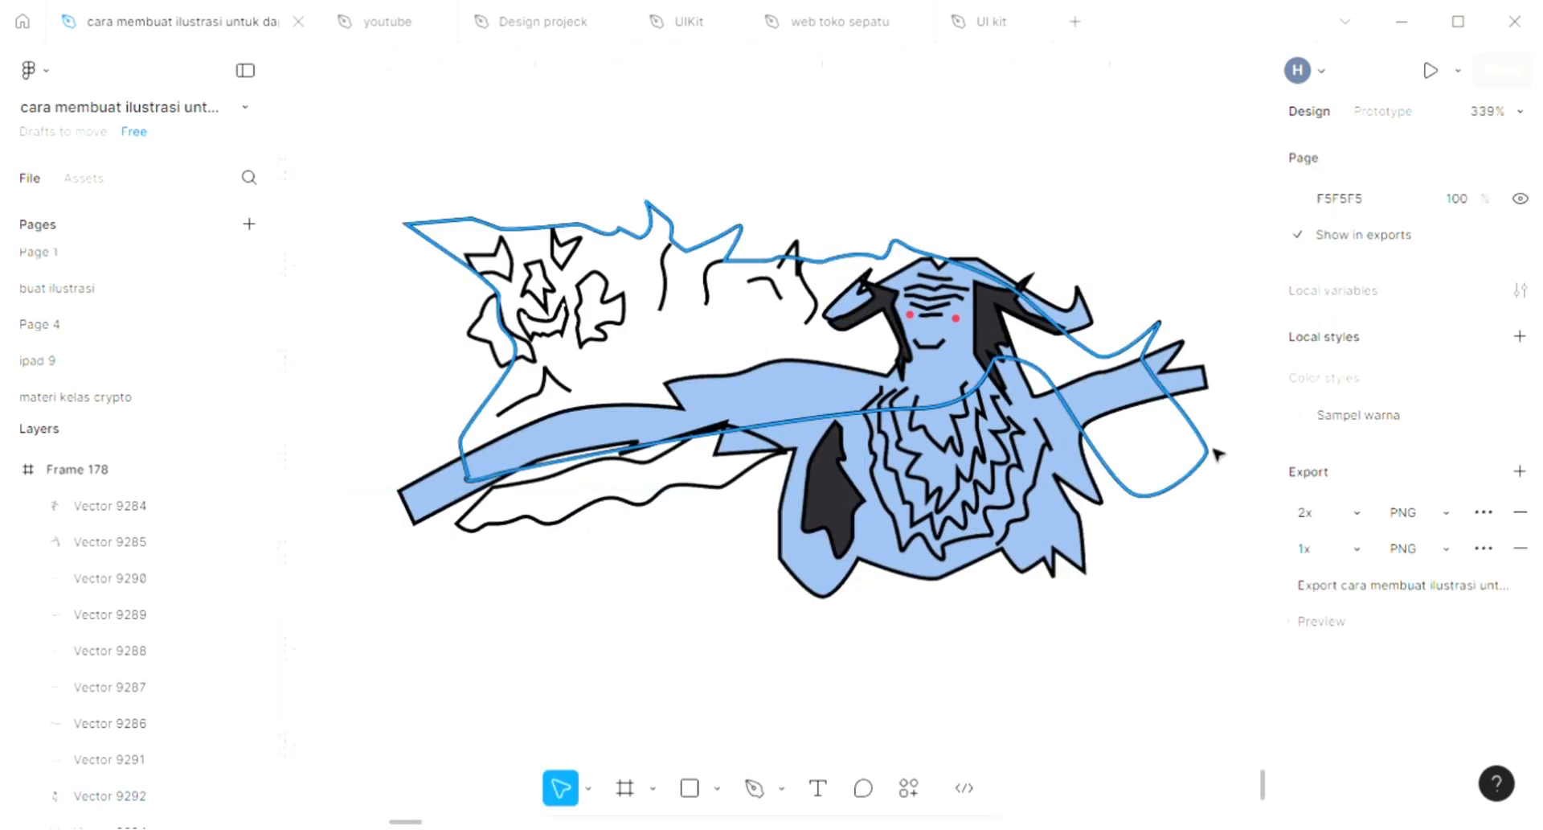
{"action": "left_click", "coordinate": [1206, 452]}
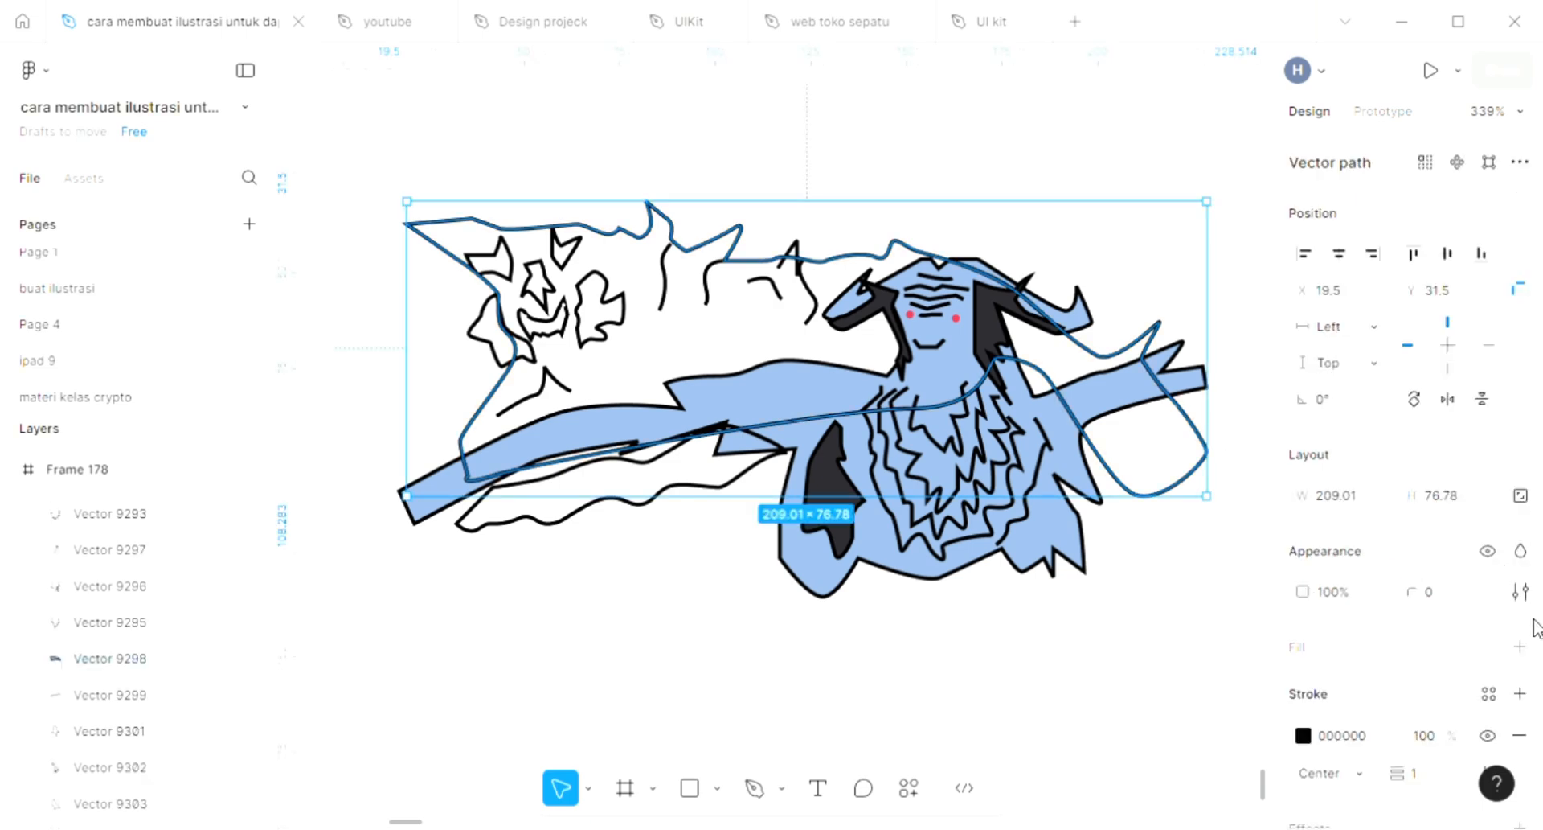
{"action": "left_click", "coordinate": [1521, 647]}
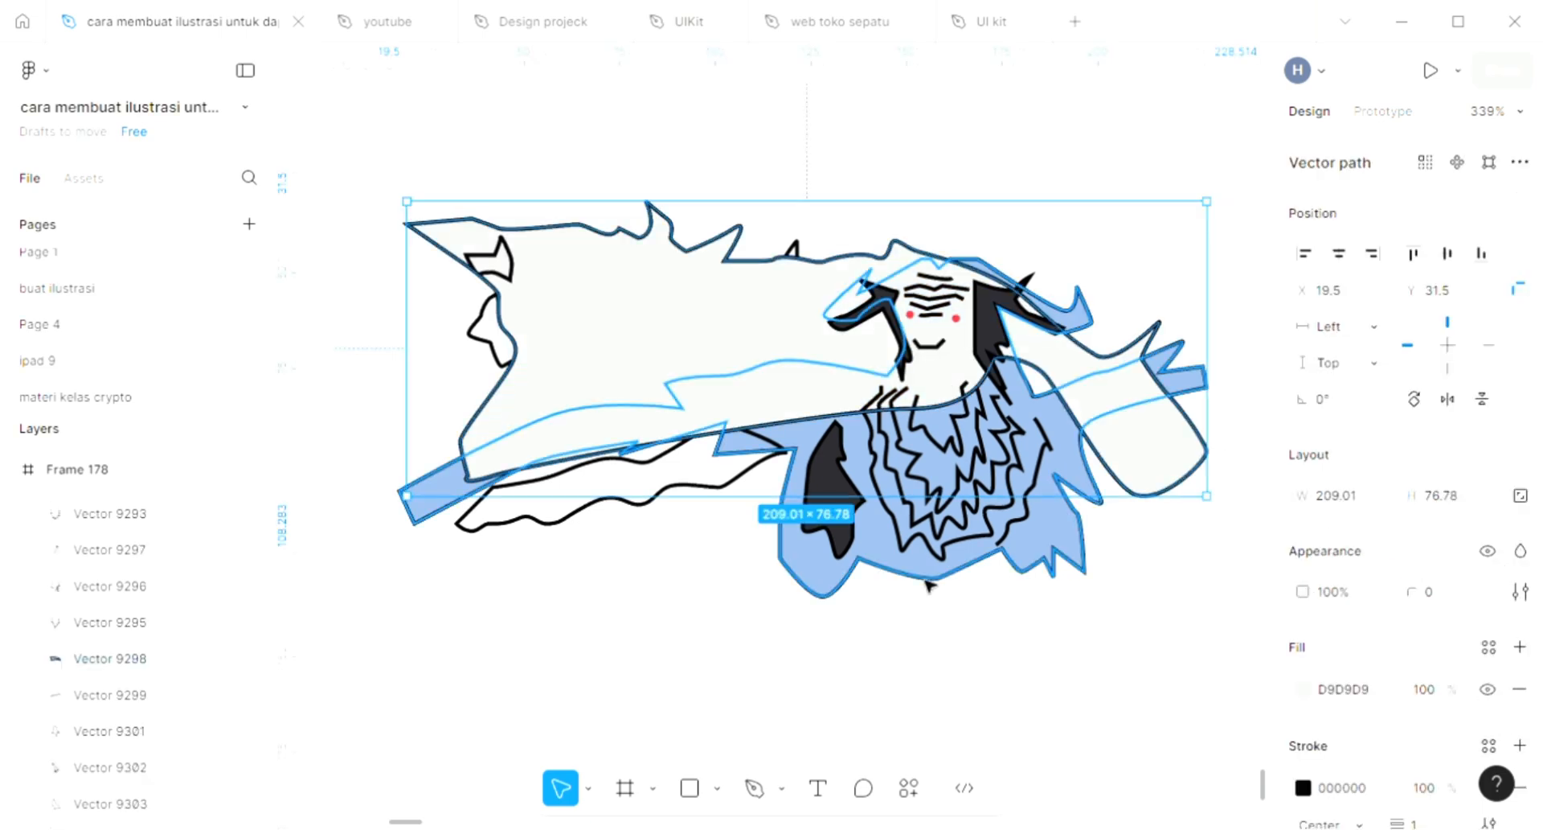
{"action": "key", "text": "["}
Fill the large creature shape with the grey 5C5E60 sampled from the palette.
{"action": "scroll", "coordinate": [924, 574], "scroll_direction": "left", "scroll_amount": 3}
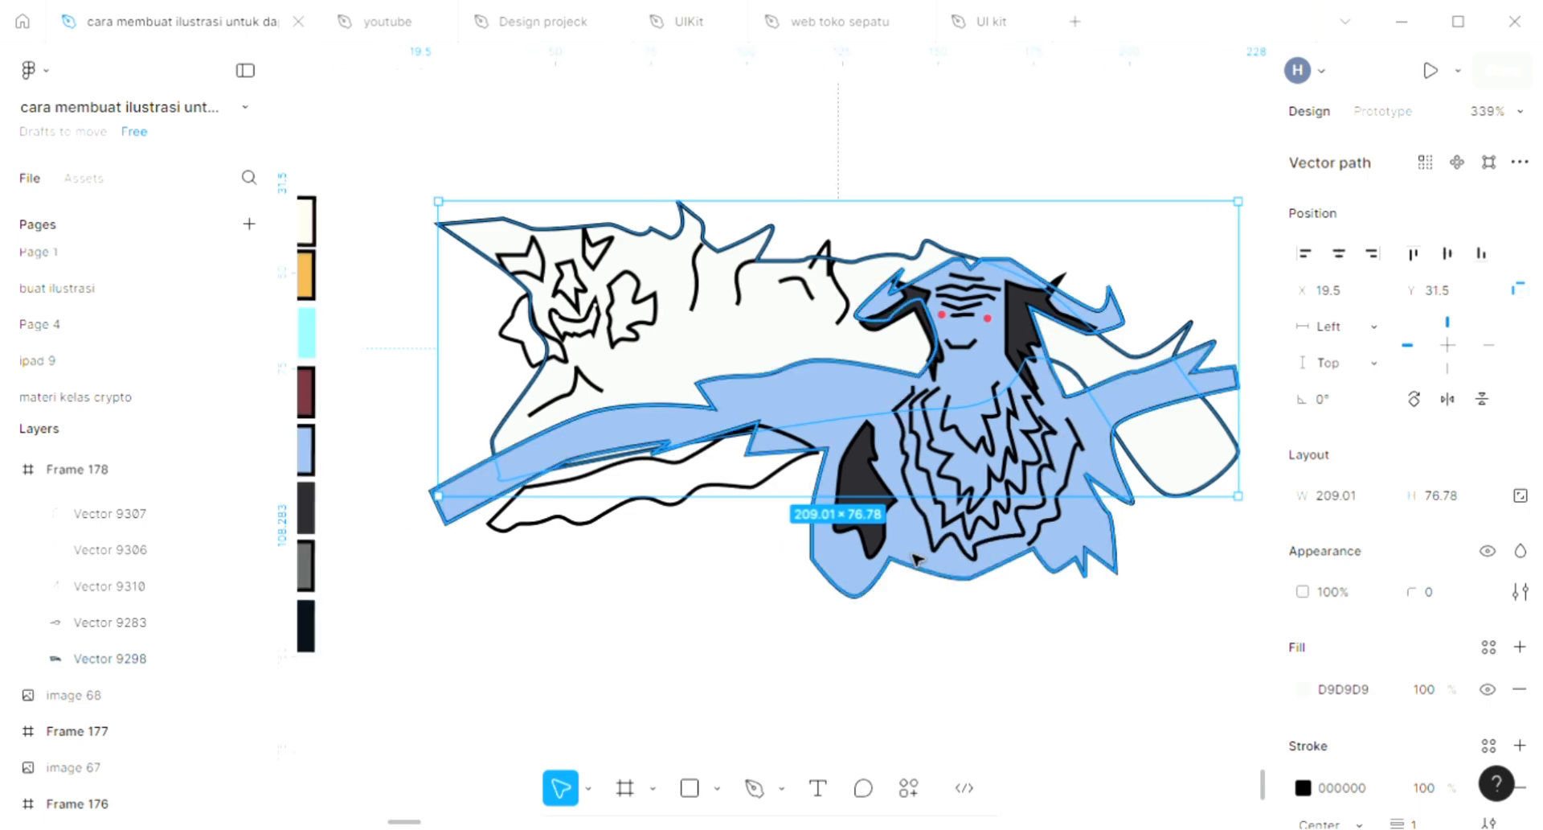
{"action": "scroll", "coordinate": [916, 561], "scroll_direction": "left", "scroll_amount": 3}
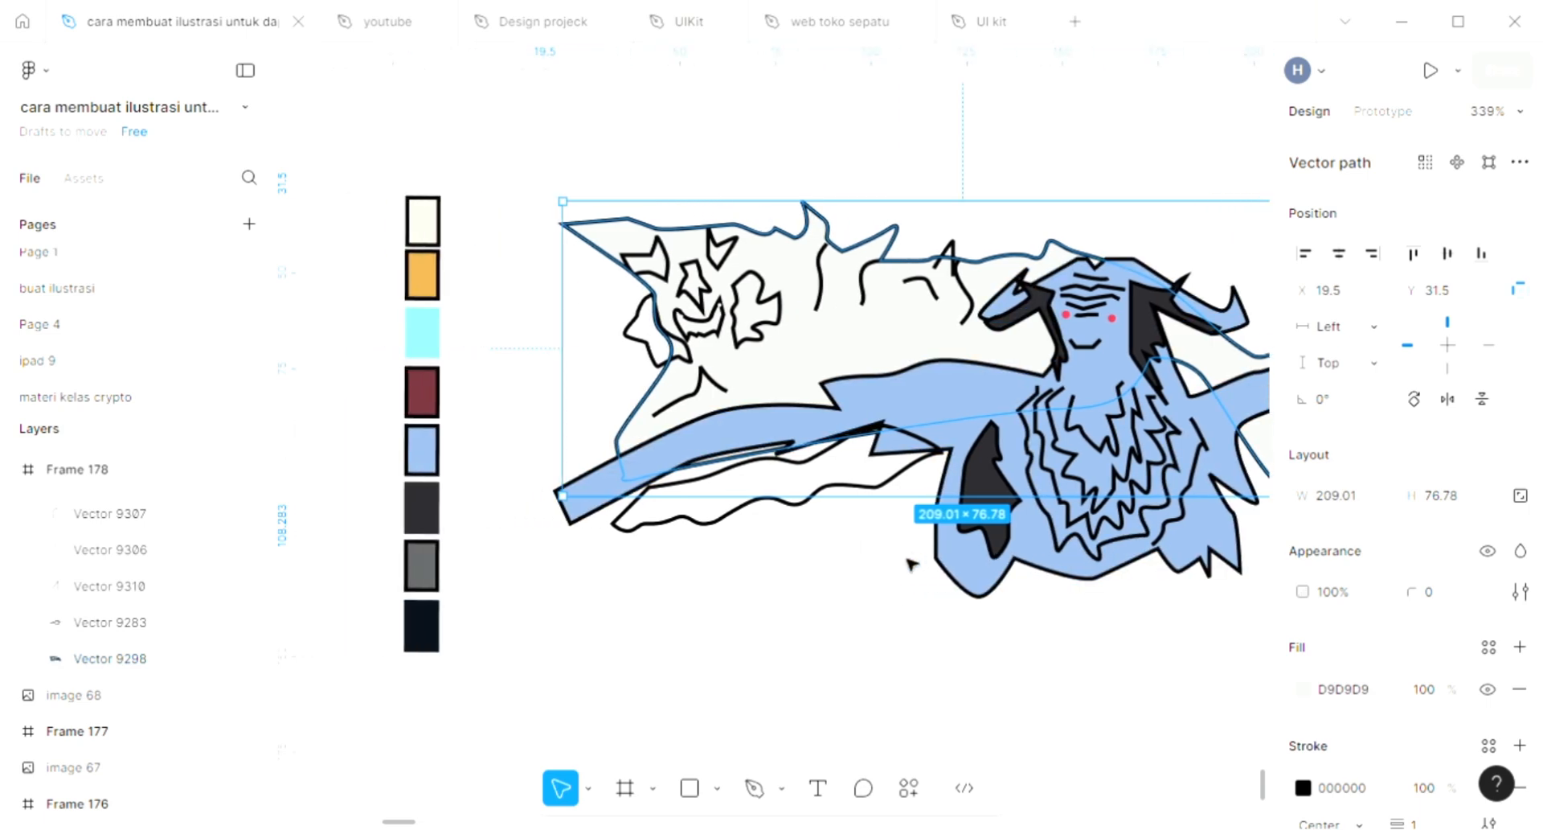
{"action": "key", "text": "i"}
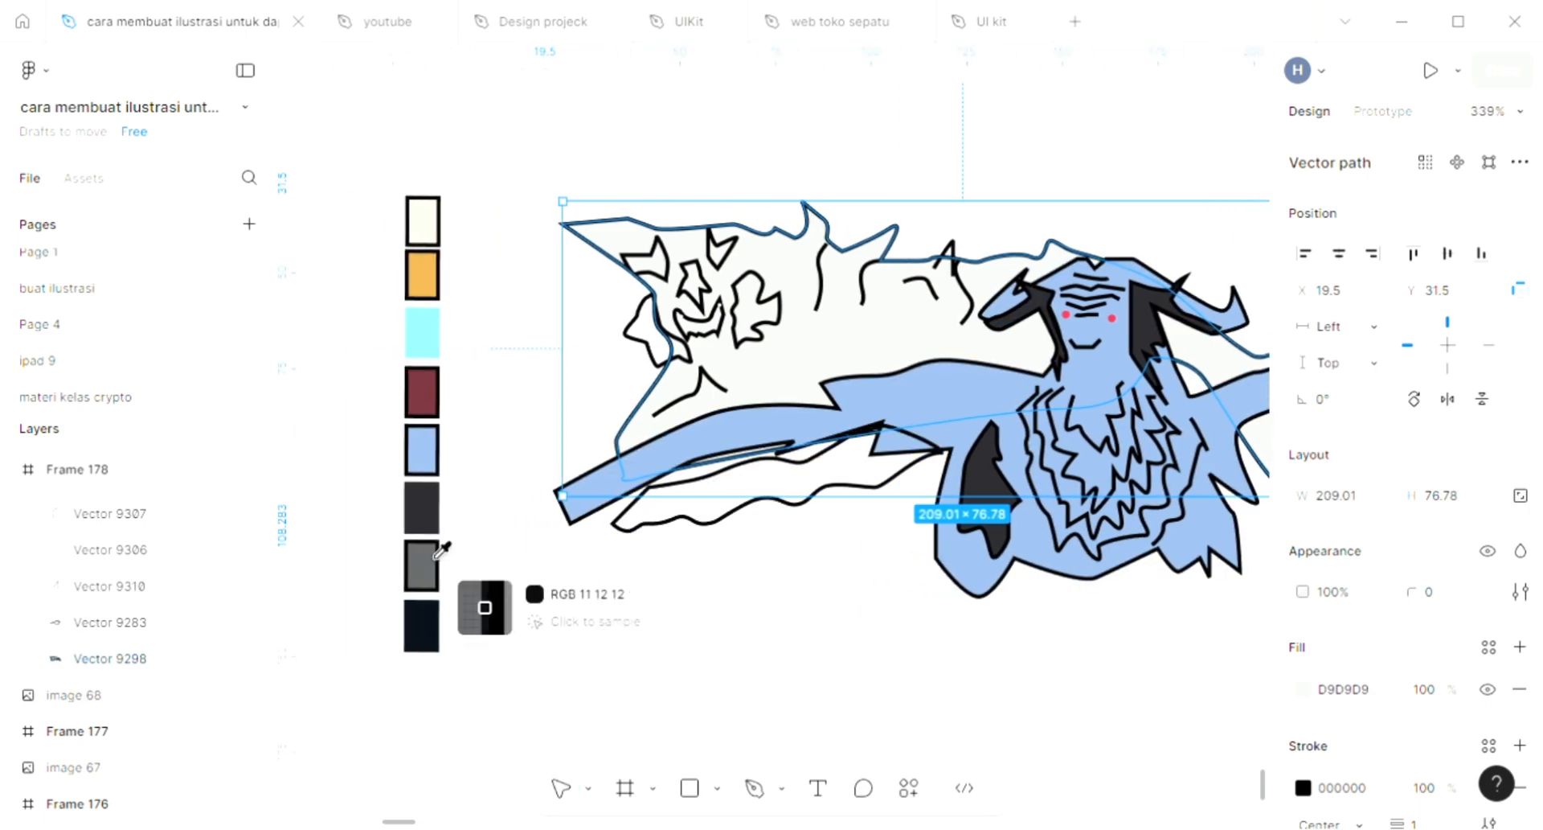
{"action": "left_click", "coordinate": [436, 555]}
{"action": "key", "text": "Escape"}
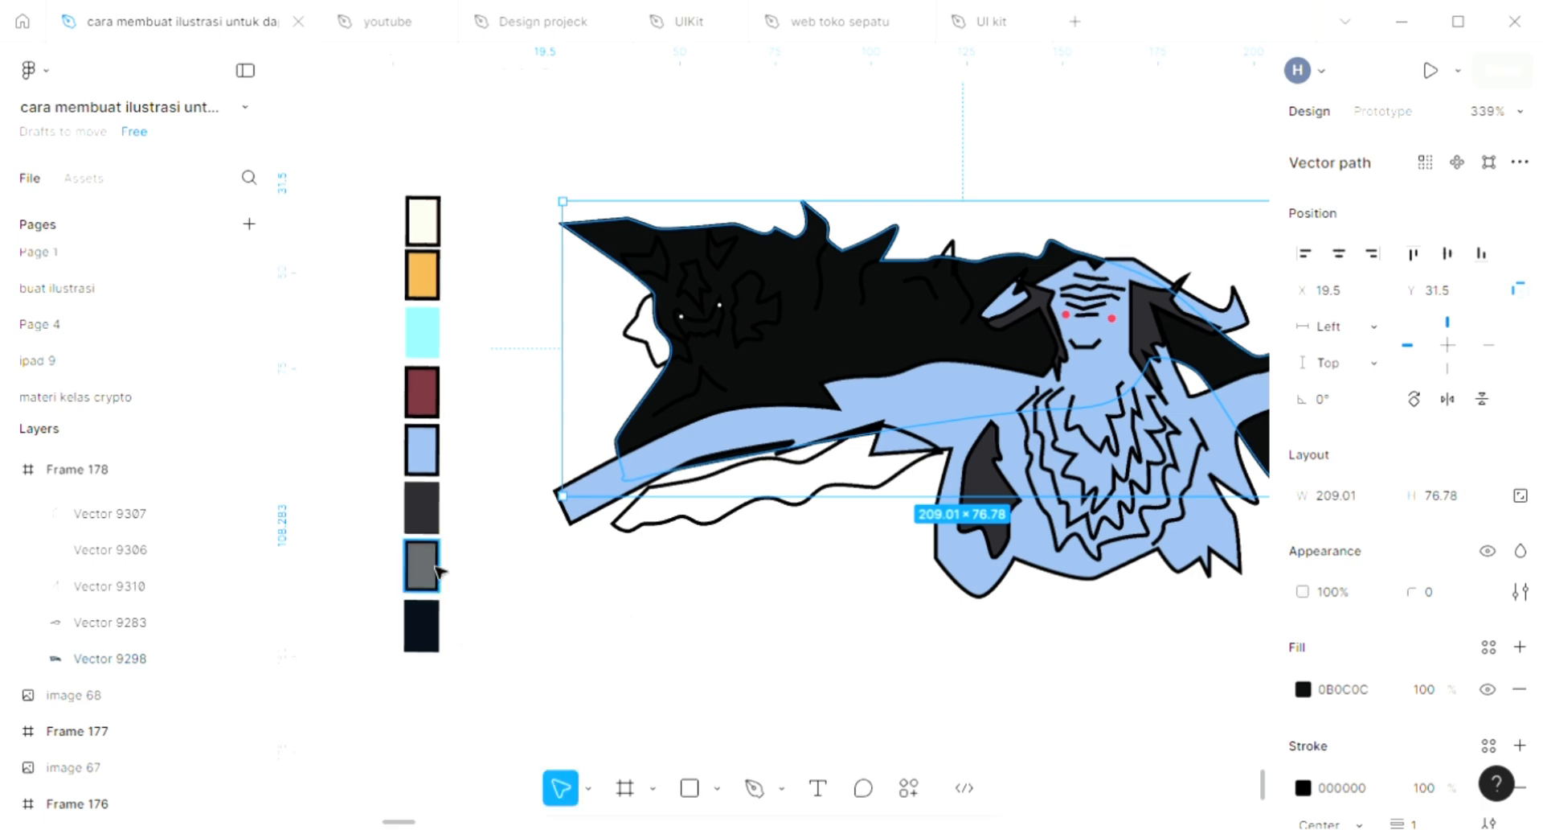
{"action": "key", "text": "i"}
{"action": "left_click", "coordinate": [430, 559]}
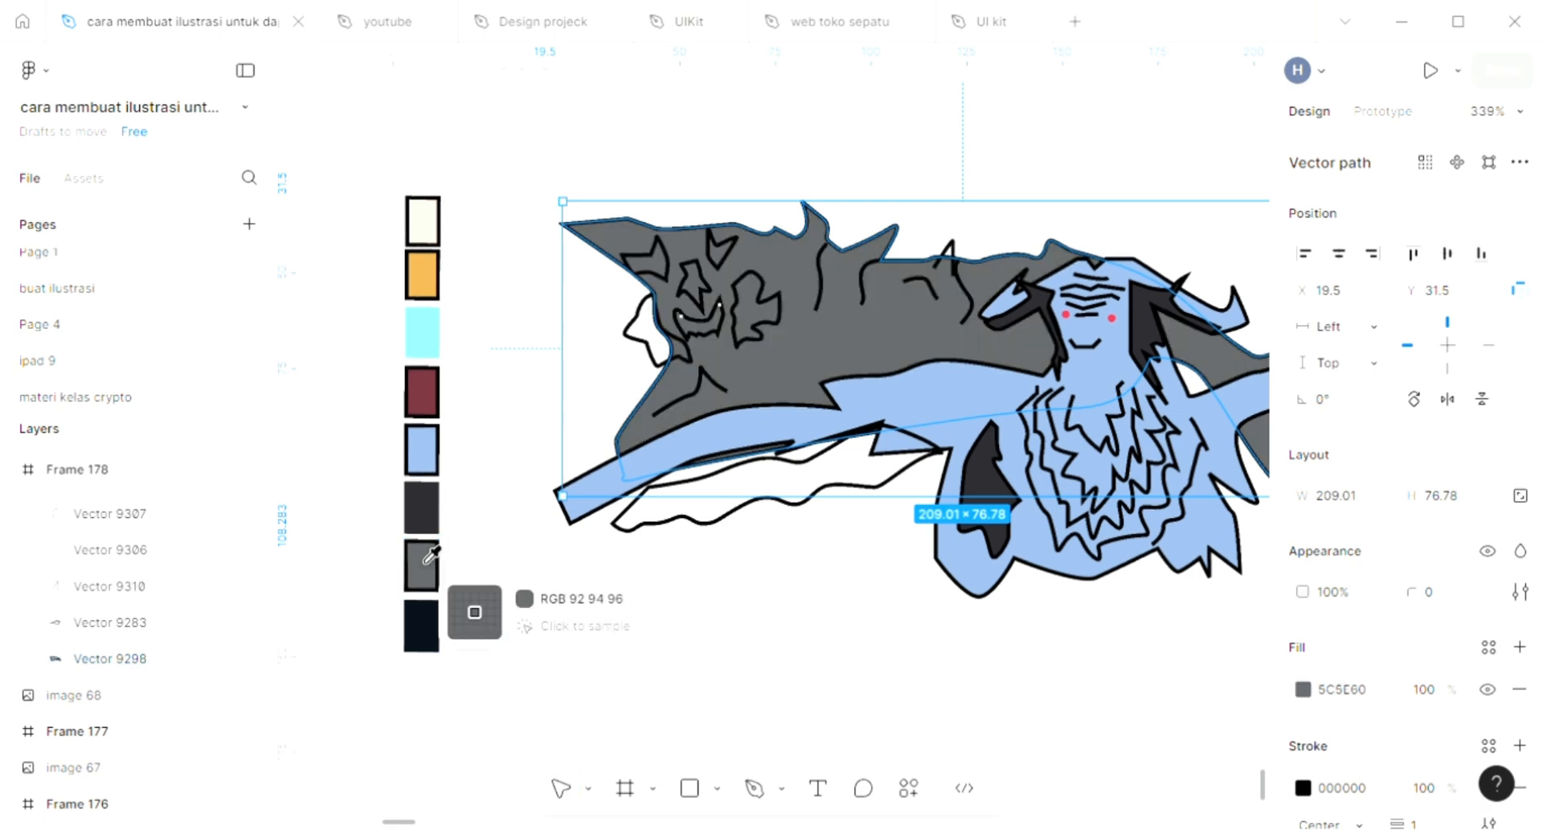
{"action": "key", "text": "Escape"}
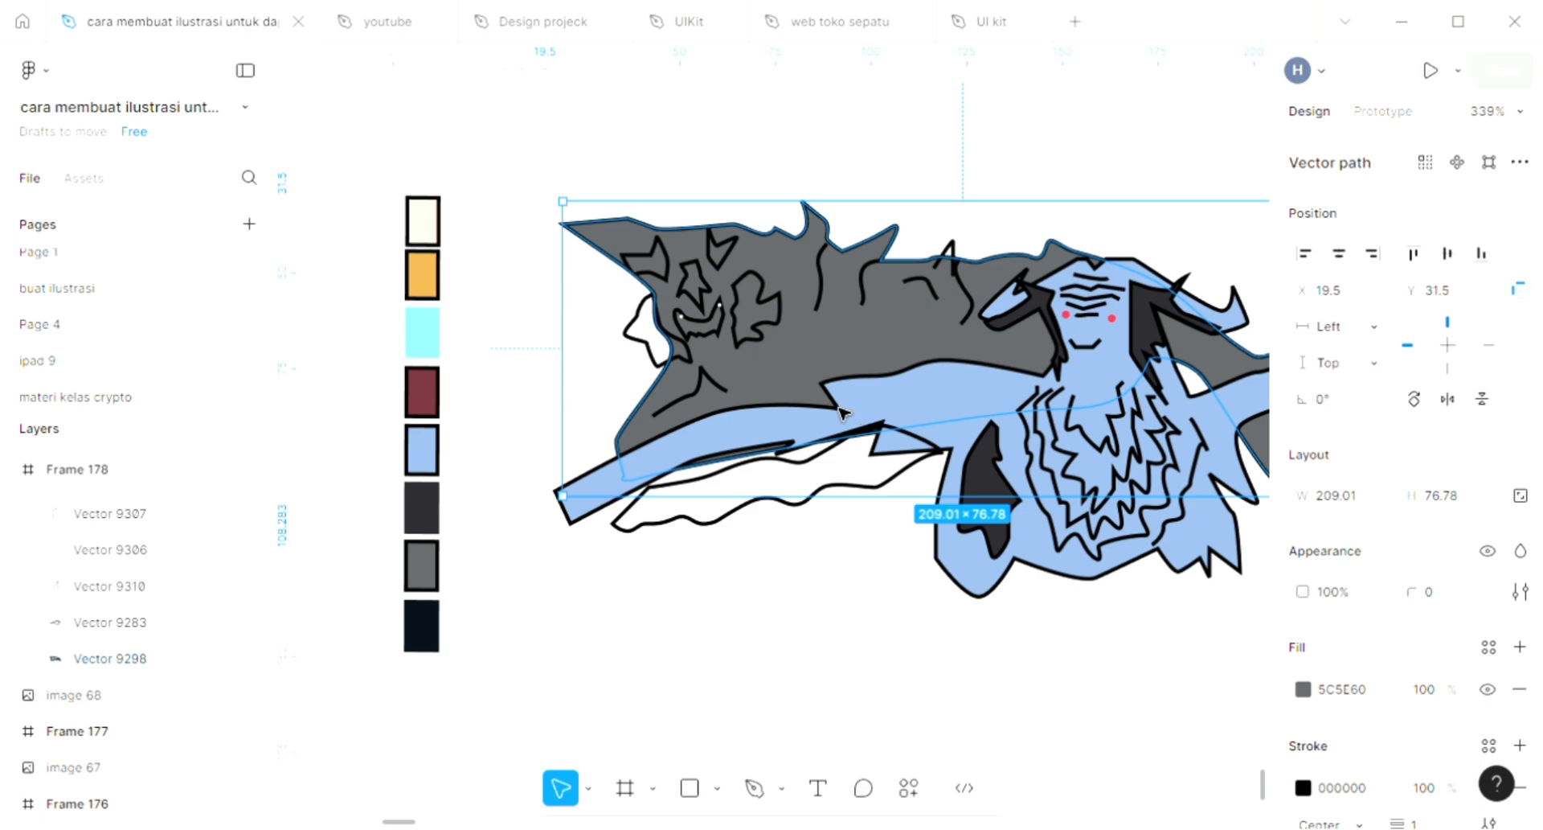
{"action": "key", "text": "Escape"}
Fill the small jagged shape at the upper left of the creature's face with the orange palette colour D6A24B.
{"action": "scroll", "coordinate": [808, 285], "scroll_direction": "up", "scroll_amount": 1}
{"action": "scroll", "coordinate": [660, 295], "scroll_direction": "up", "scroll_amount": 2}
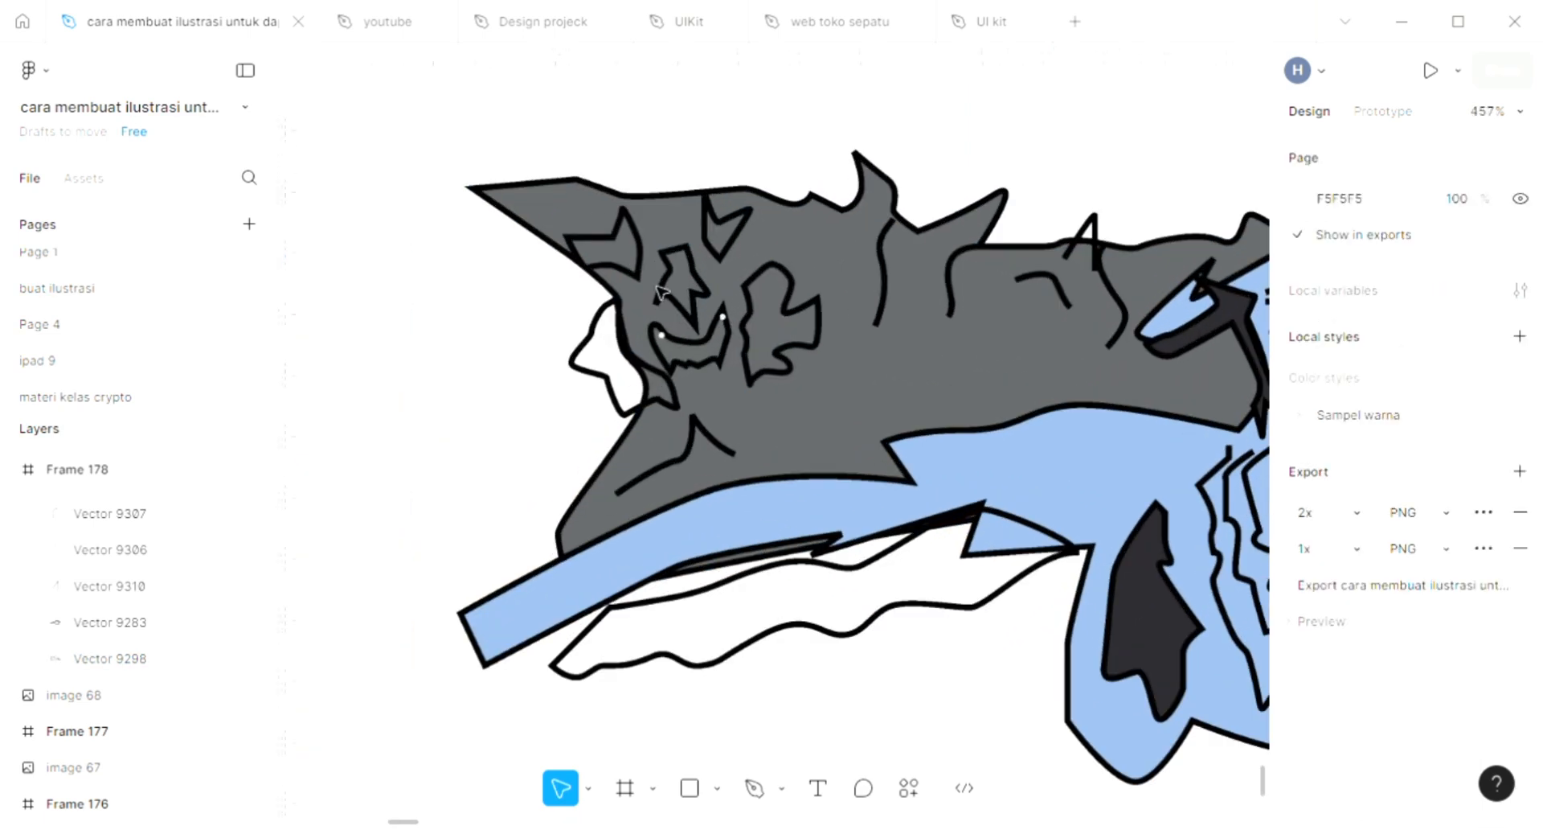
{"action": "left_click", "coordinate": [604, 256]}
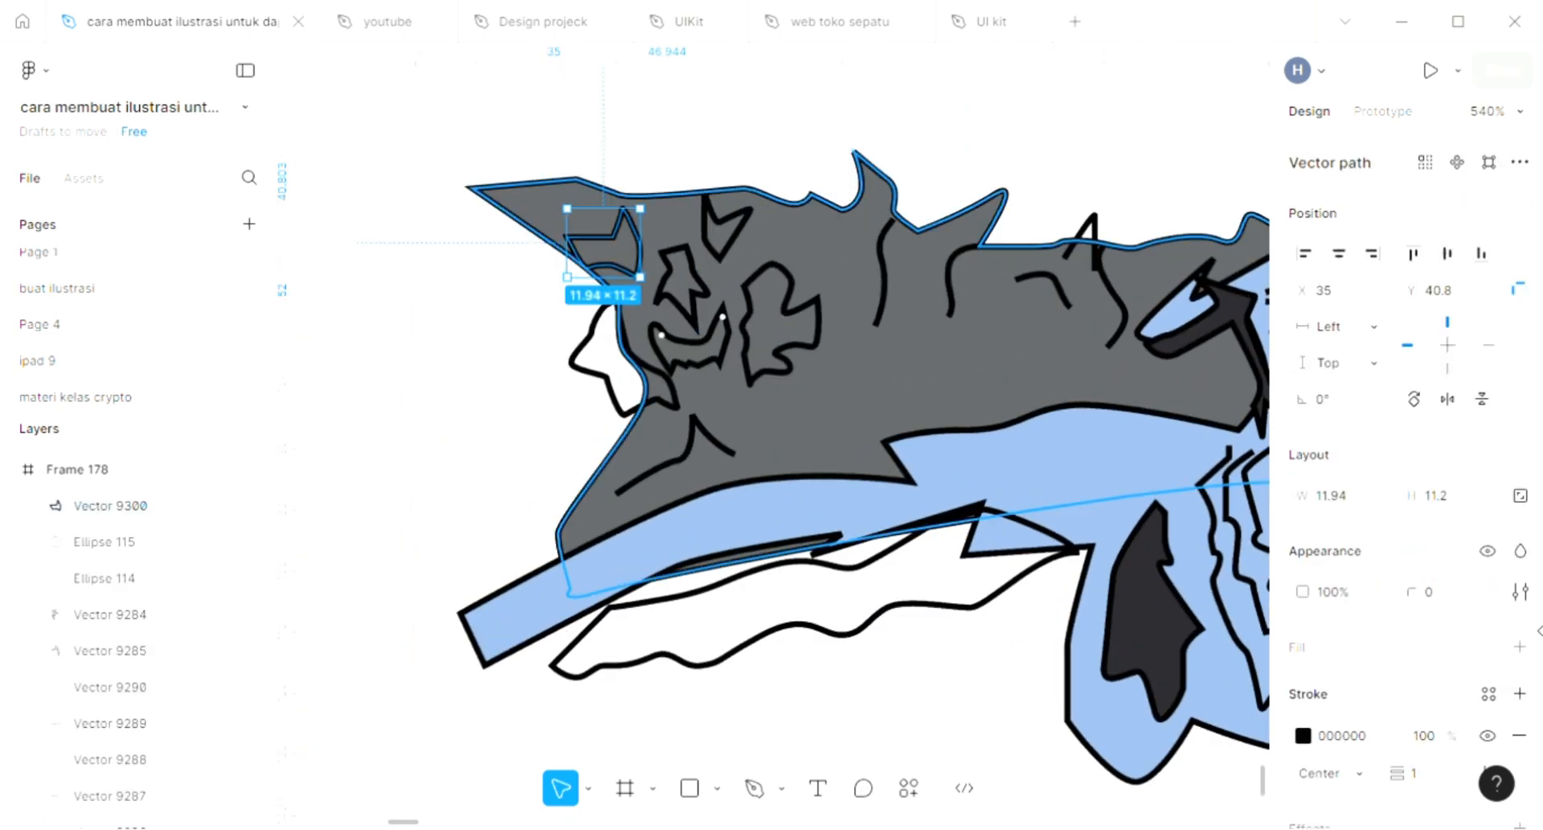
{"action": "left_click", "coordinate": [1520, 646]}
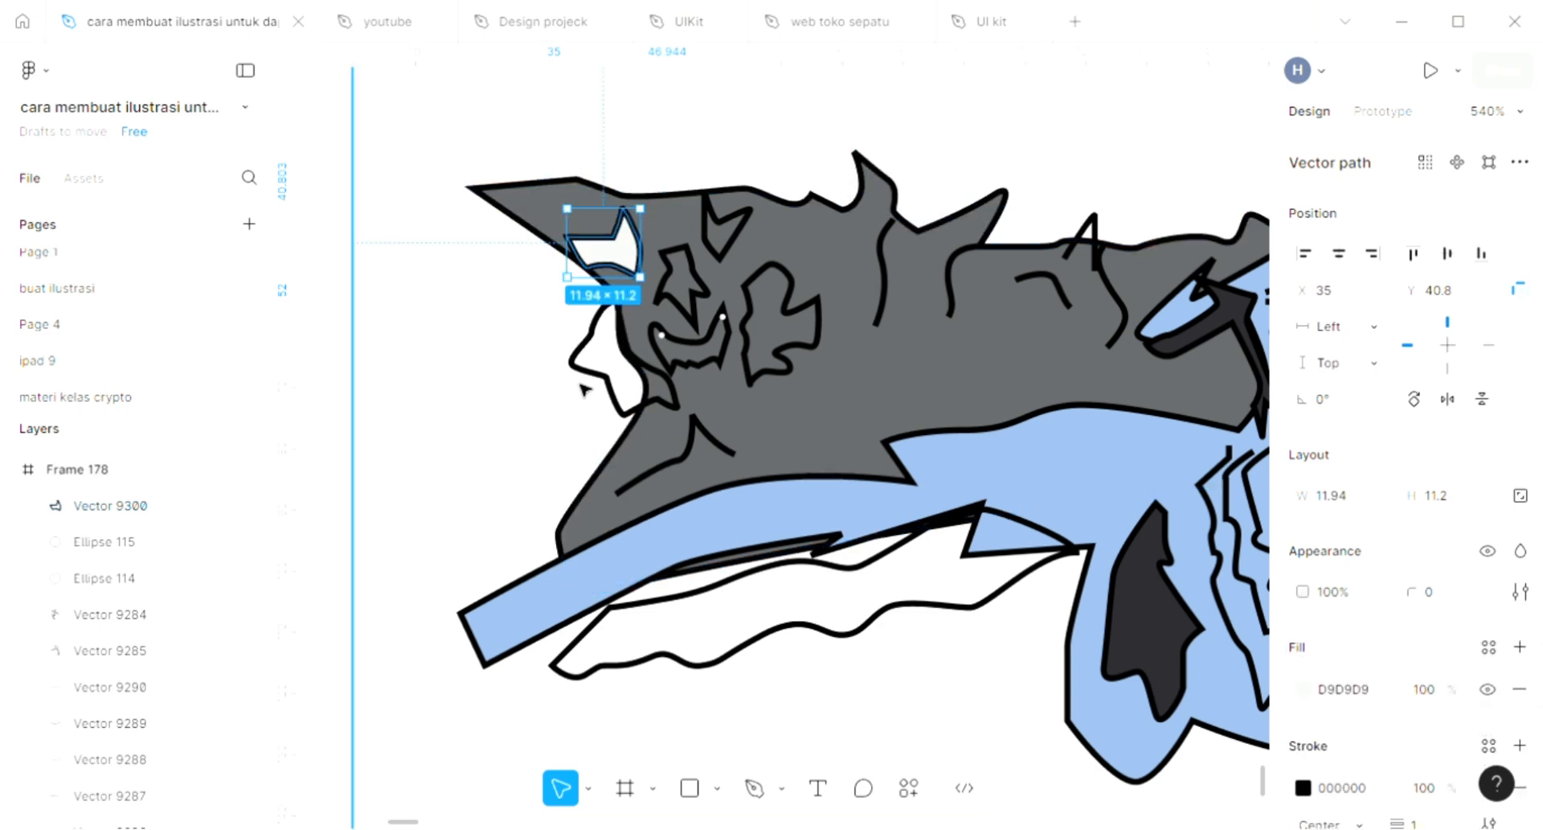
{"action": "scroll", "coordinate": [585, 390], "scroll_direction": "down", "scroll_amount": 2}
{"action": "scroll", "coordinate": [584, 390], "scroll_direction": "left", "scroll_amount": 2}
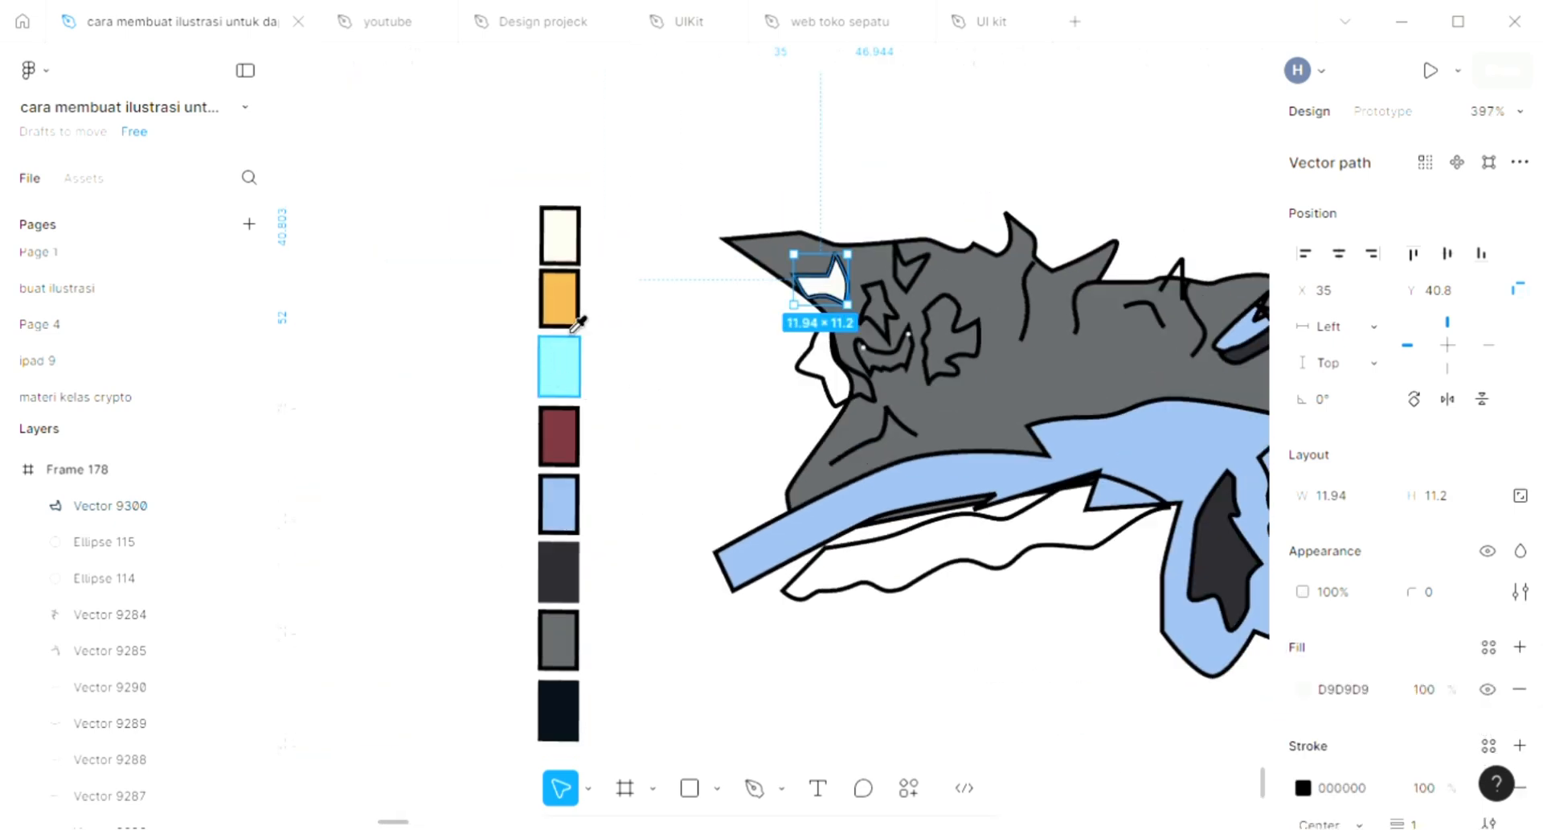
{"action": "key", "text": "i"}
{"action": "left_click", "coordinate": [541, 318]}
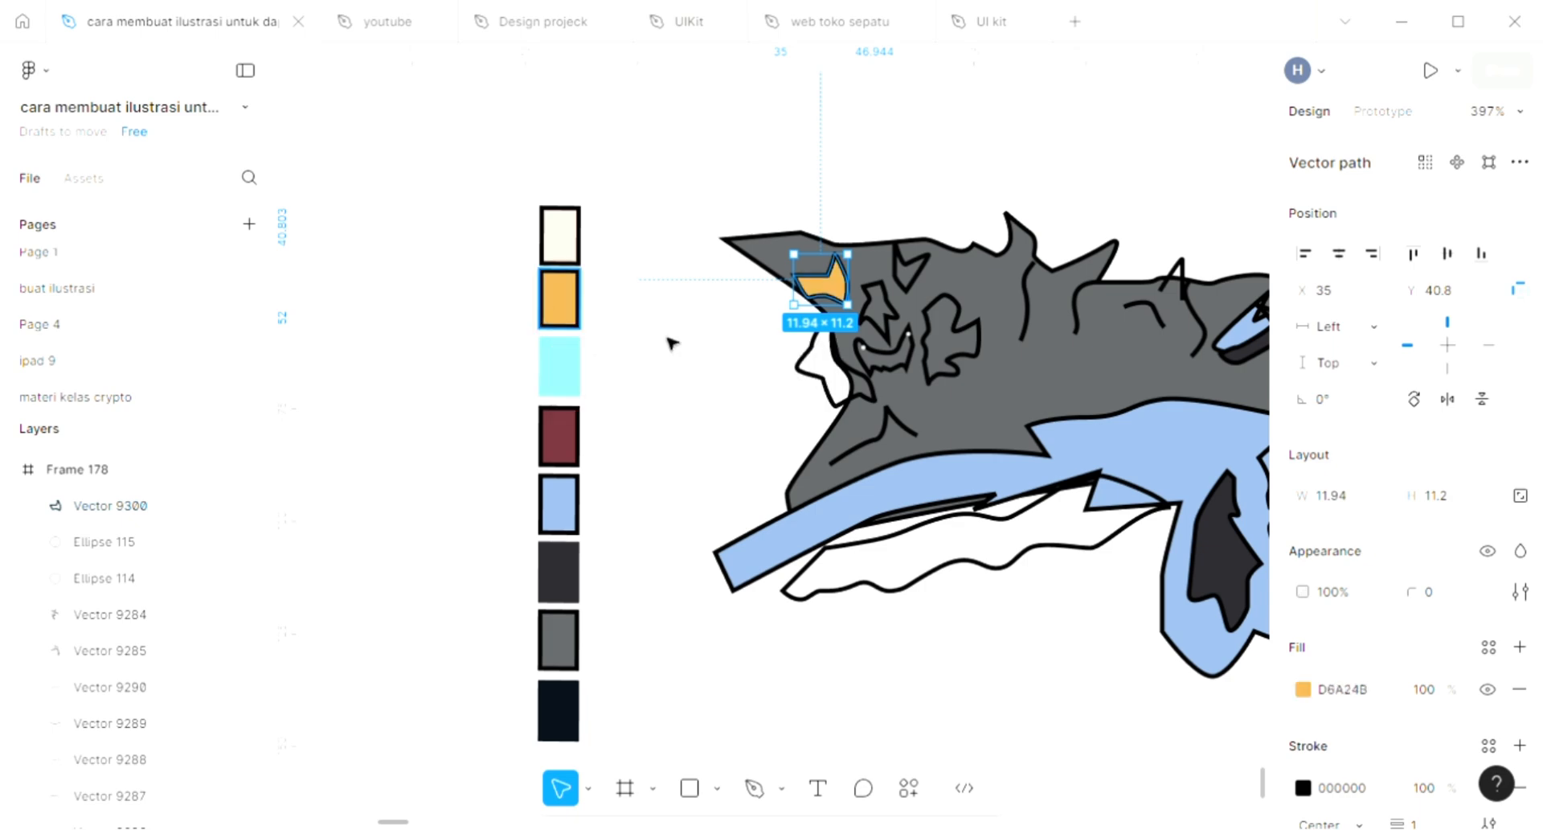
{"action": "left_click", "coordinate": [759, 377]}
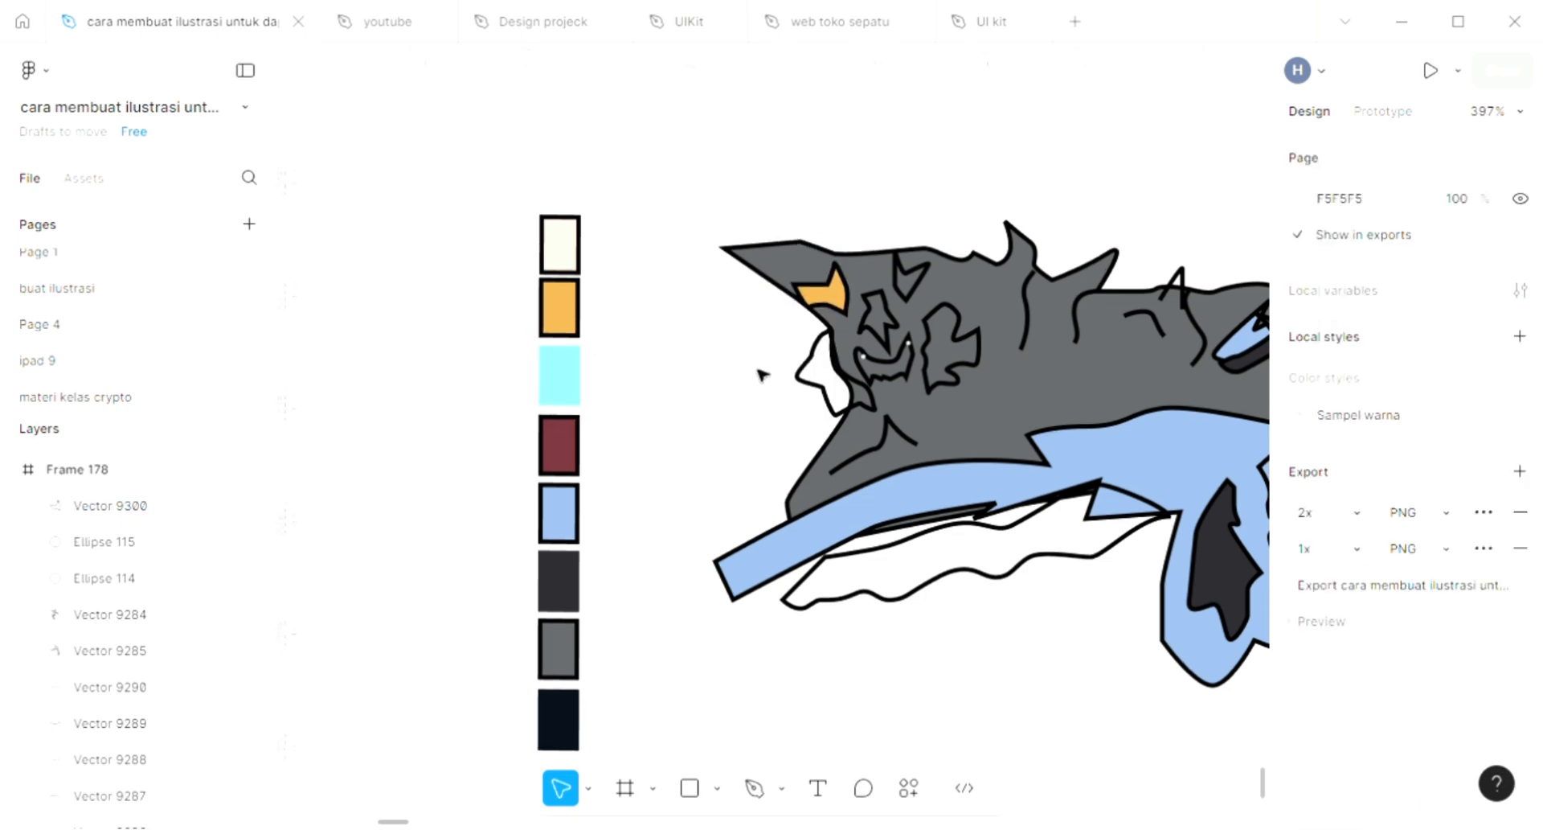
Set the background fill of Frame 178 to the light pink ECA7A7.
{"action": "scroll", "coordinate": [762, 350], "scroll_direction": "up", "scroll_amount": 1}
{"action": "scroll", "coordinate": [762, 350], "scroll_direction": "down", "scroll_amount": 2}
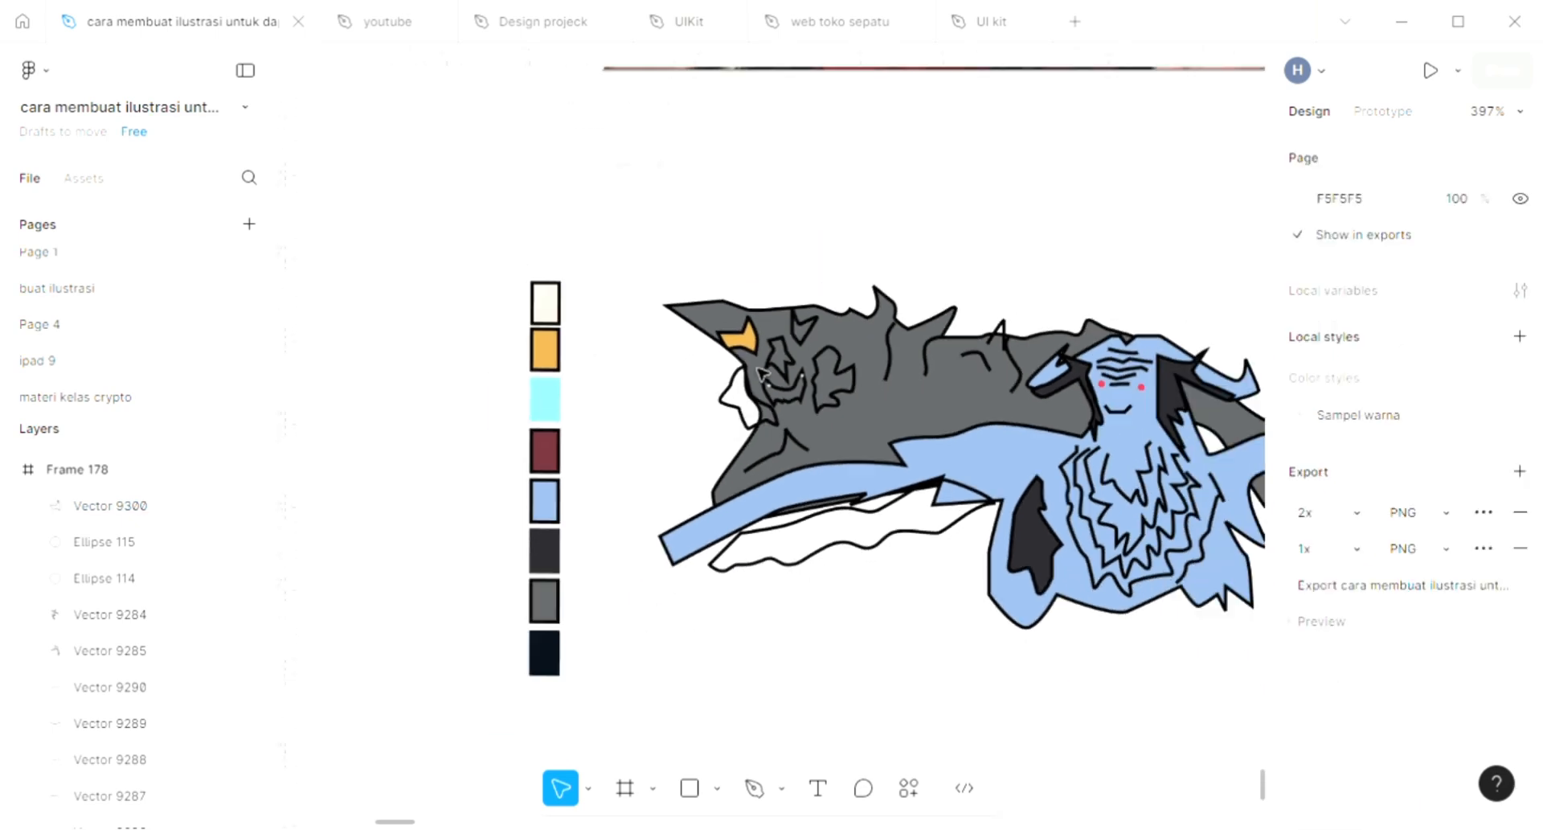
{"action": "left_click", "coordinate": [659, 195]}
{"action": "scroll", "coordinate": [659, 196], "scroll_direction": "right", "scroll_amount": 4}
{"action": "scroll", "coordinate": [659, 196], "scroll_direction": "down", "scroll_amount": 3}
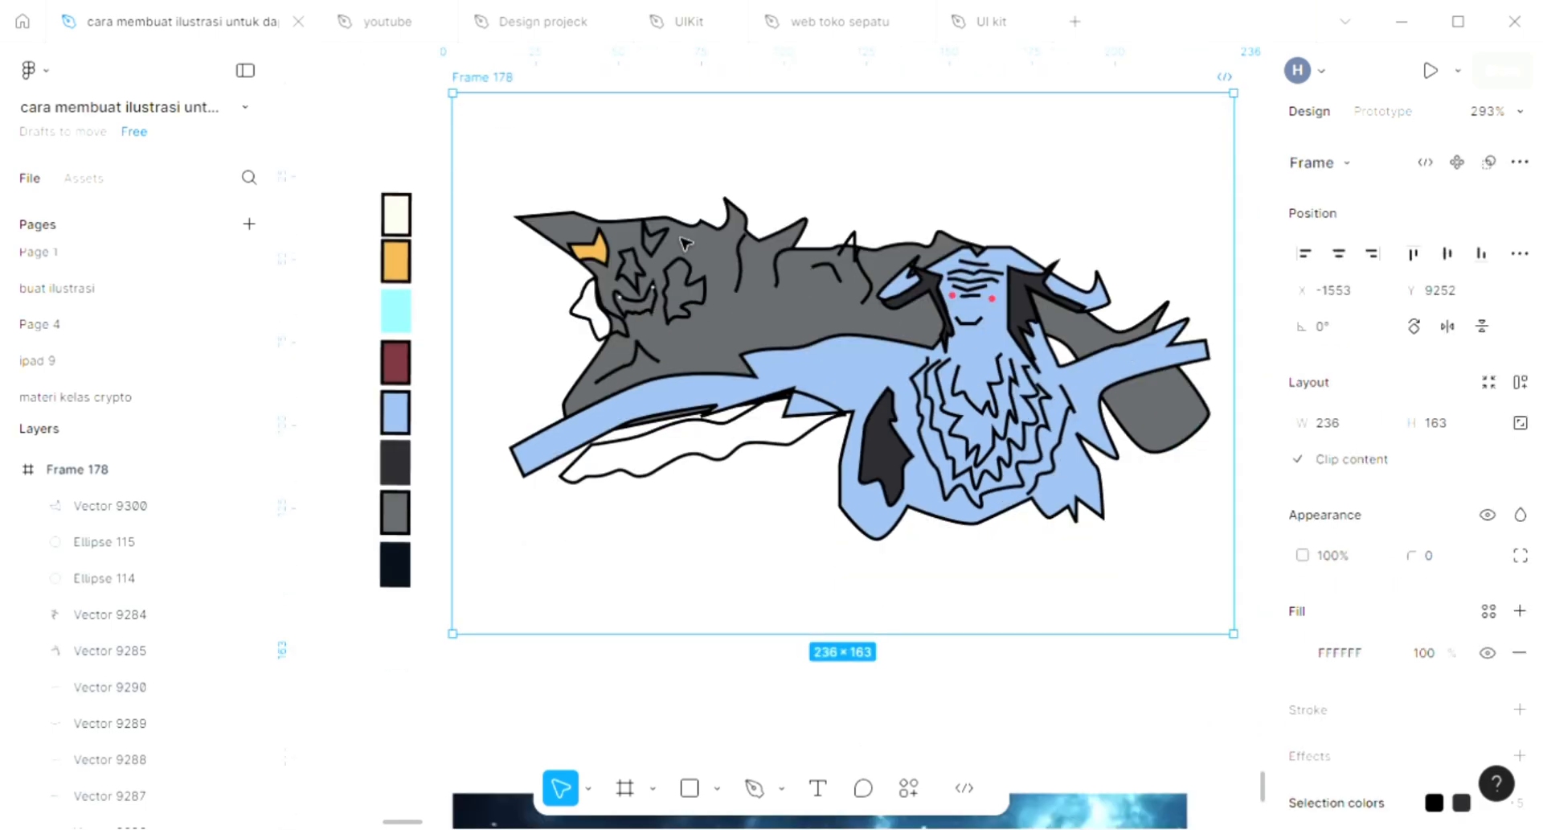
{"action": "scroll", "coordinate": [723, 217], "scroll_direction": "right", "scroll_amount": 2}
{"action": "scroll", "coordinate": [771, 231], "scroll_direction": "up", "scroll_amount": 2}
{"action": "scroll", "coordinate": [771, 234], "scroll_direction": "right", "scroll_amount": 1}
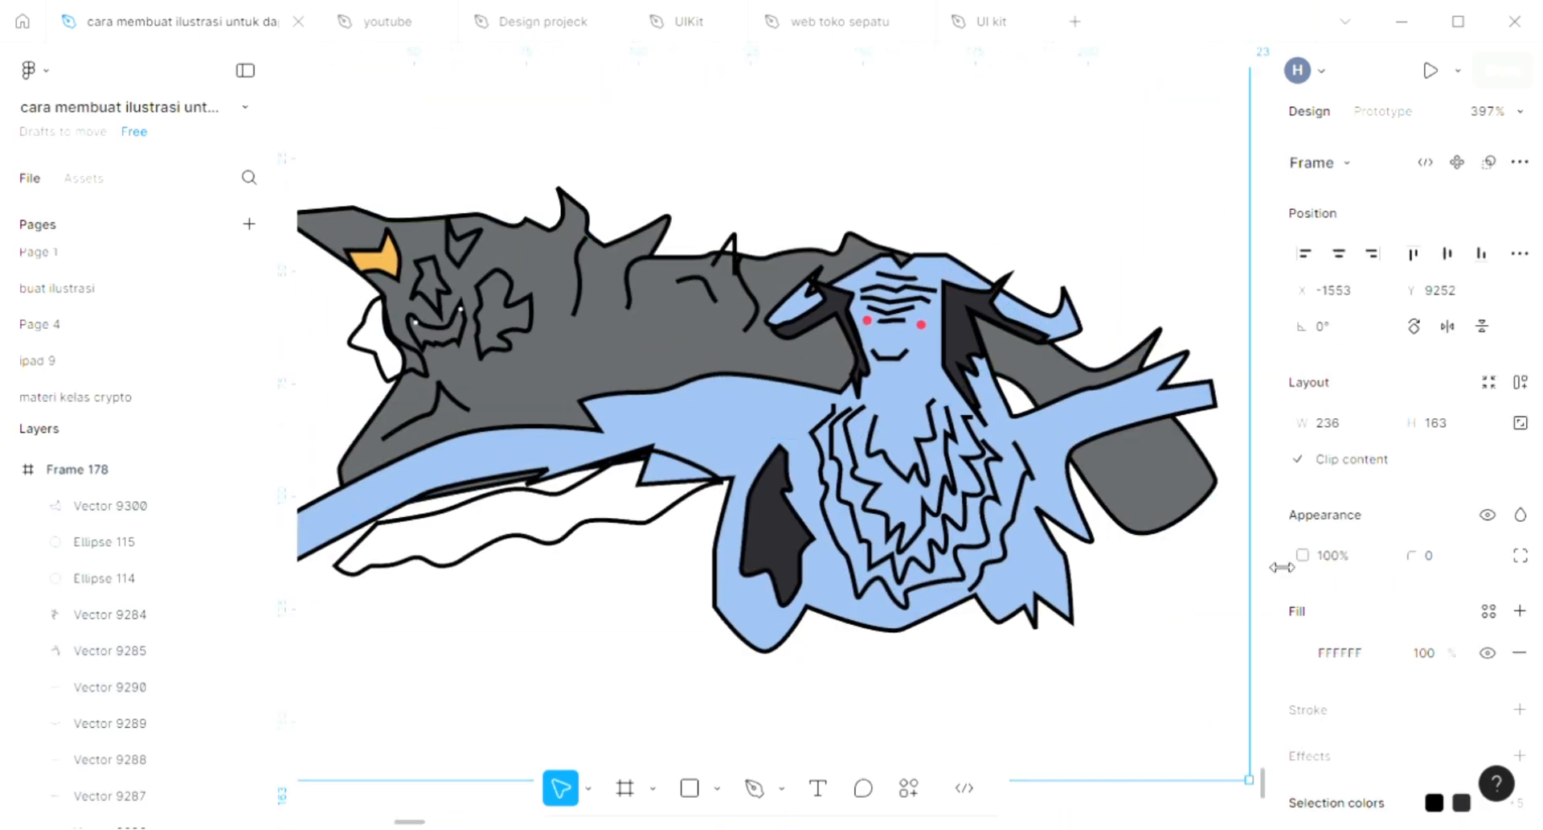
{"action": "left_click", "coordinate": [1303, 649]}
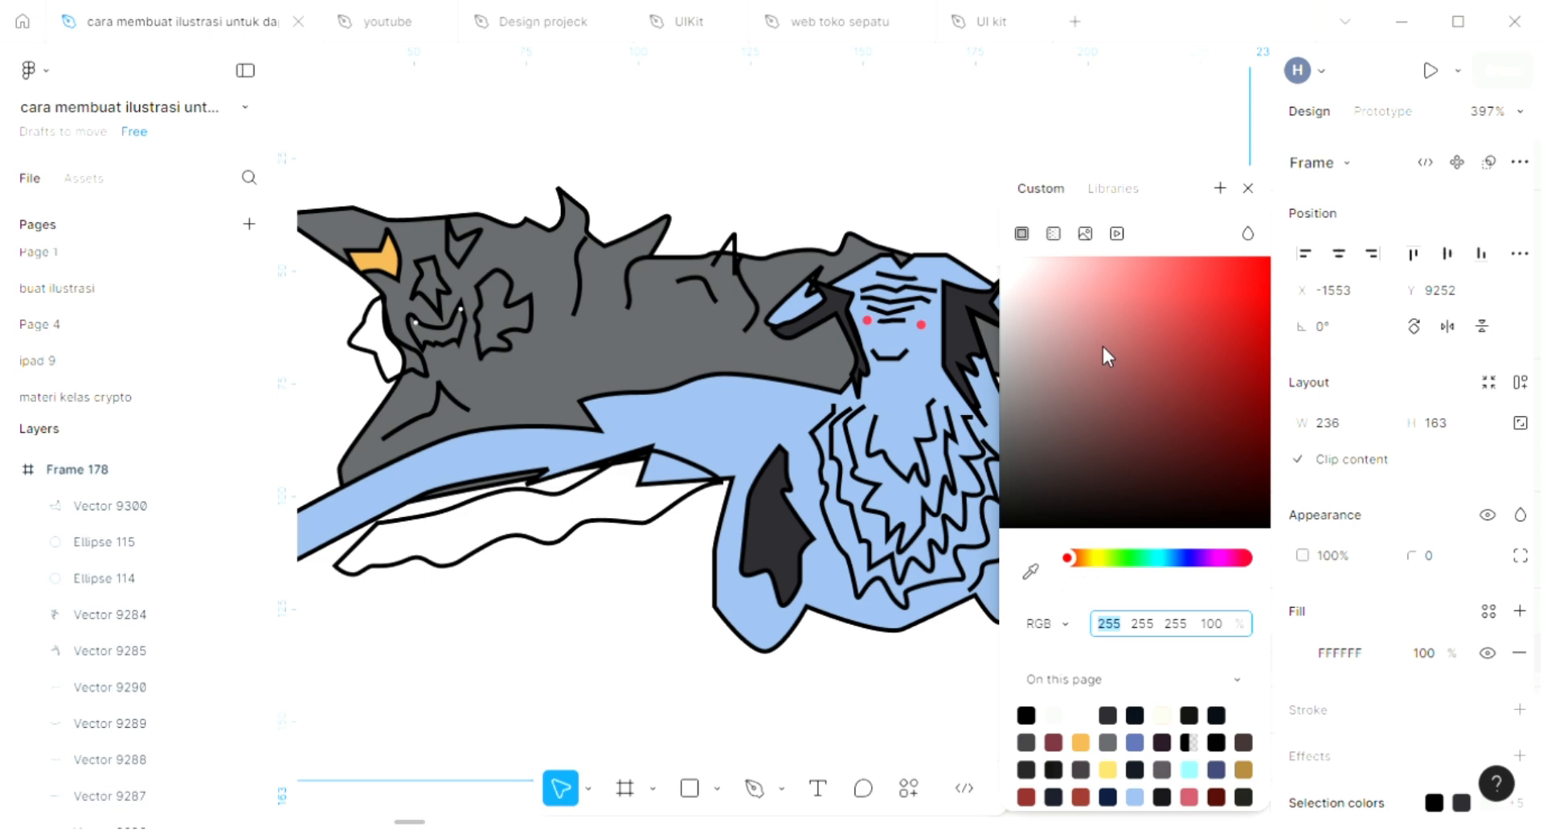
{"action": "left_click", "coordinate": [1078, 278]}
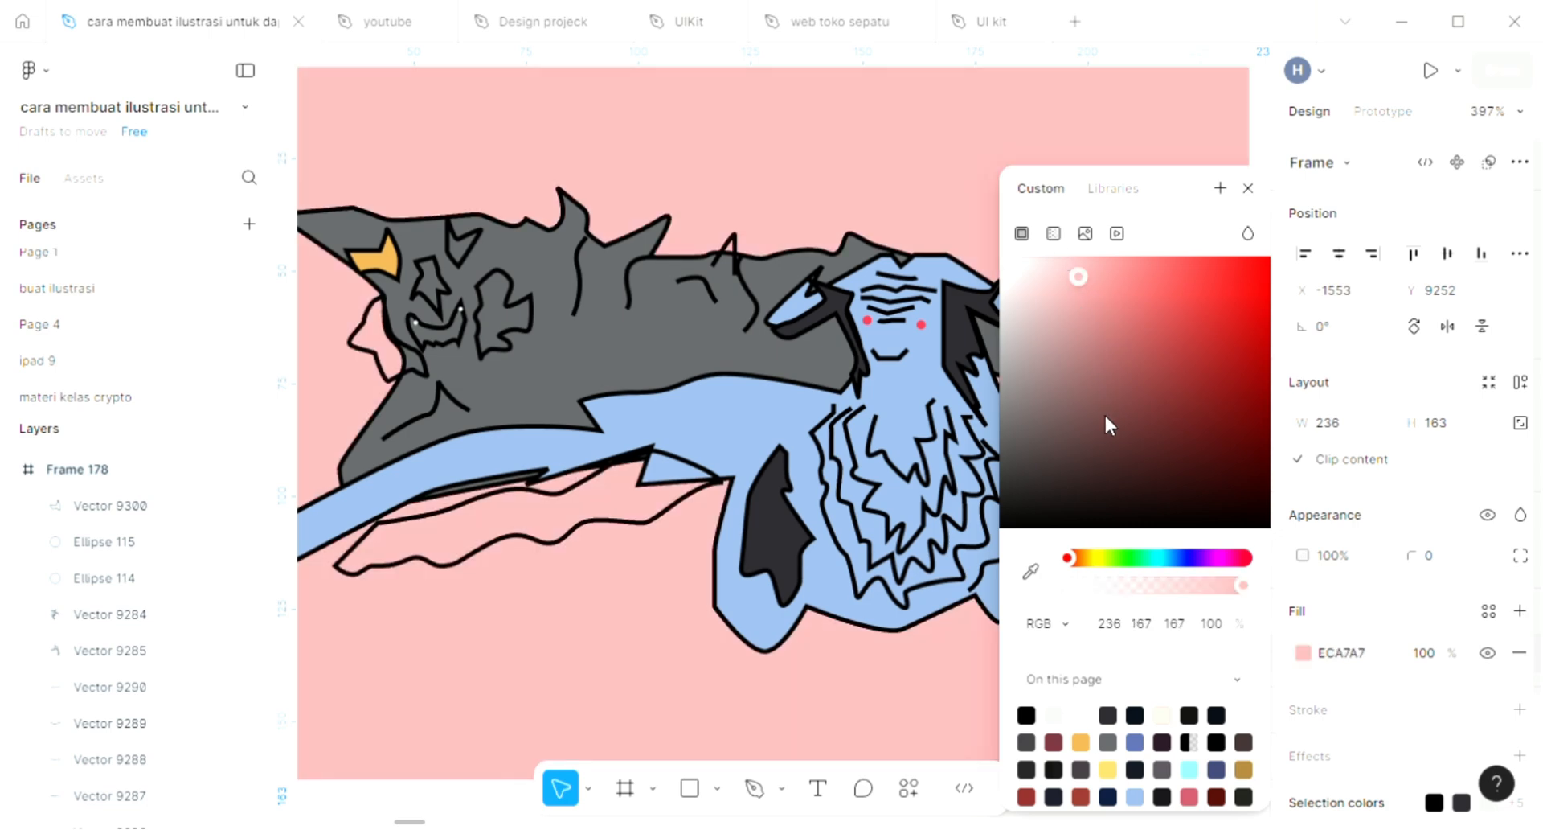
Change the frame's background to a linear gradient and set its 0% stop to the light cyan A7ECEC.
{"action": "left_click", "coordinate": [1053, 233]}
{"action": "left_click", "coordinate": [1085, 441]}
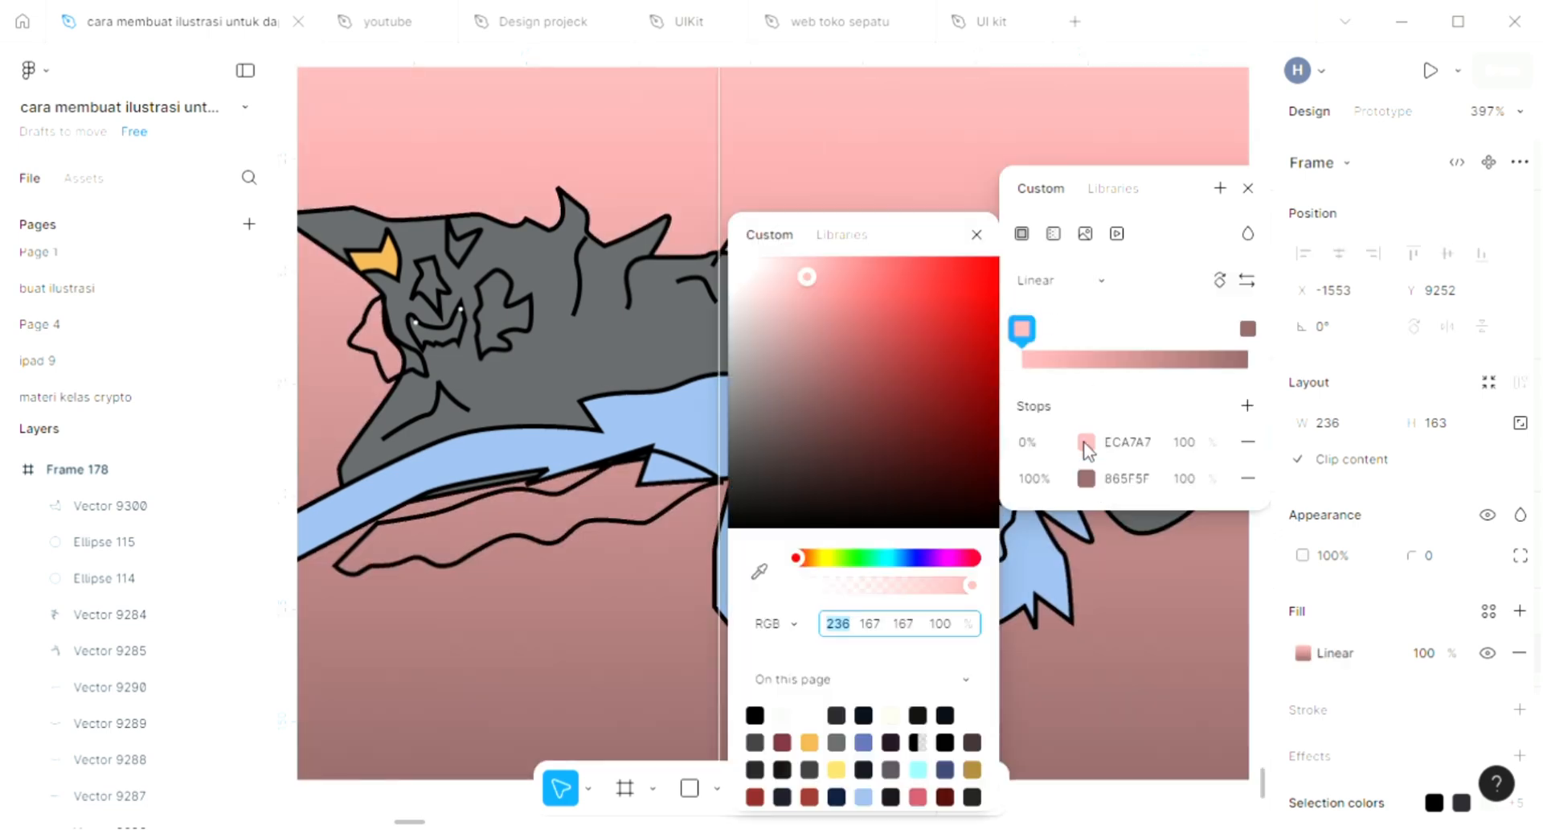
{"action": "left_click", "coordinate": [831, 561]}
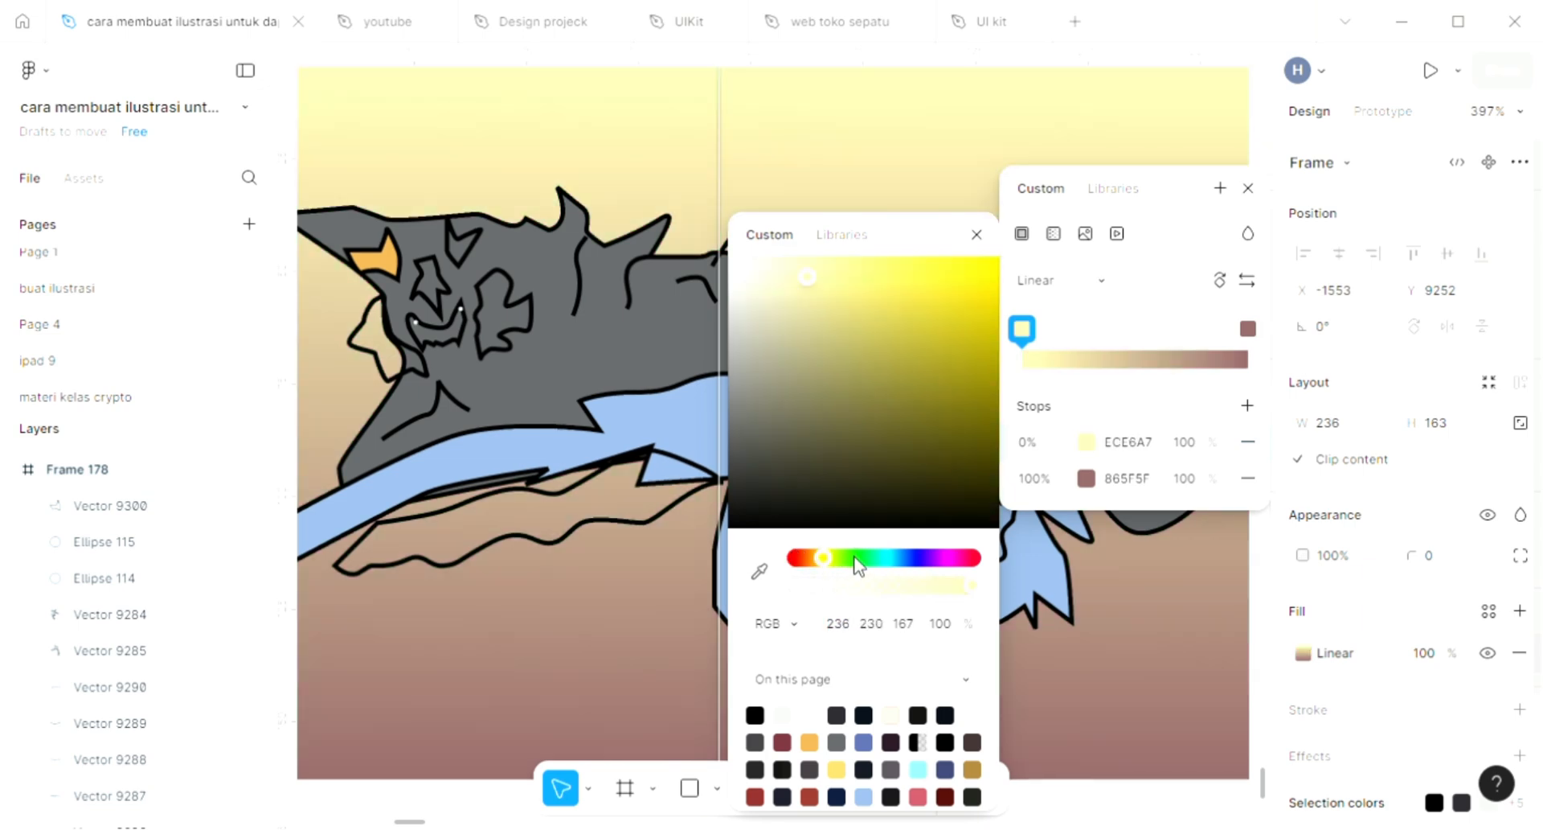
{"action": "left_click_drag", "start_coordinate": [856, 556], "coordinate": [937, 564]}
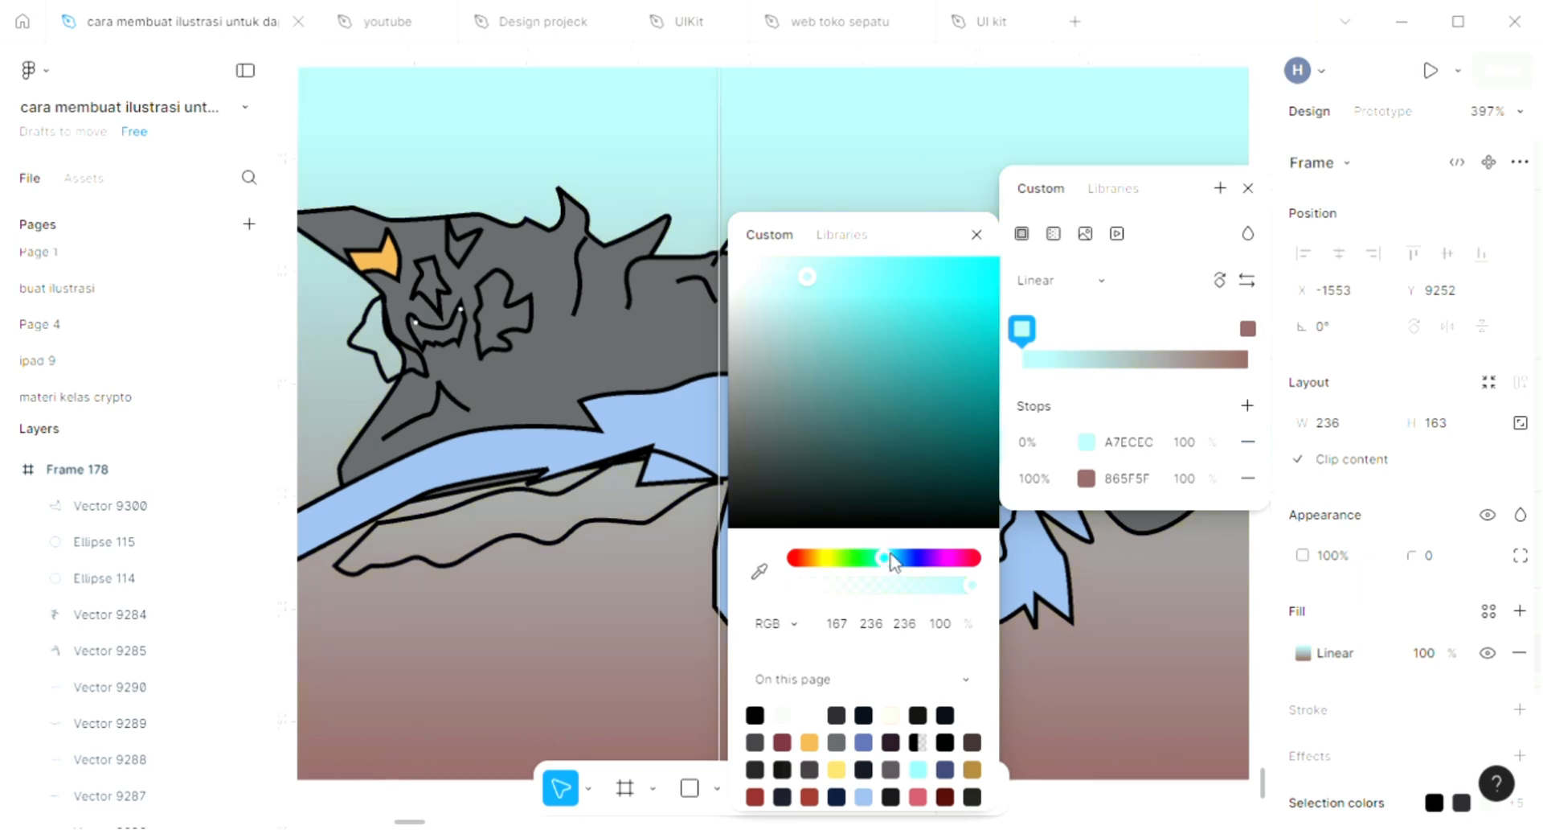
{"action": "left_click", "coordinate": [1246, 192]}
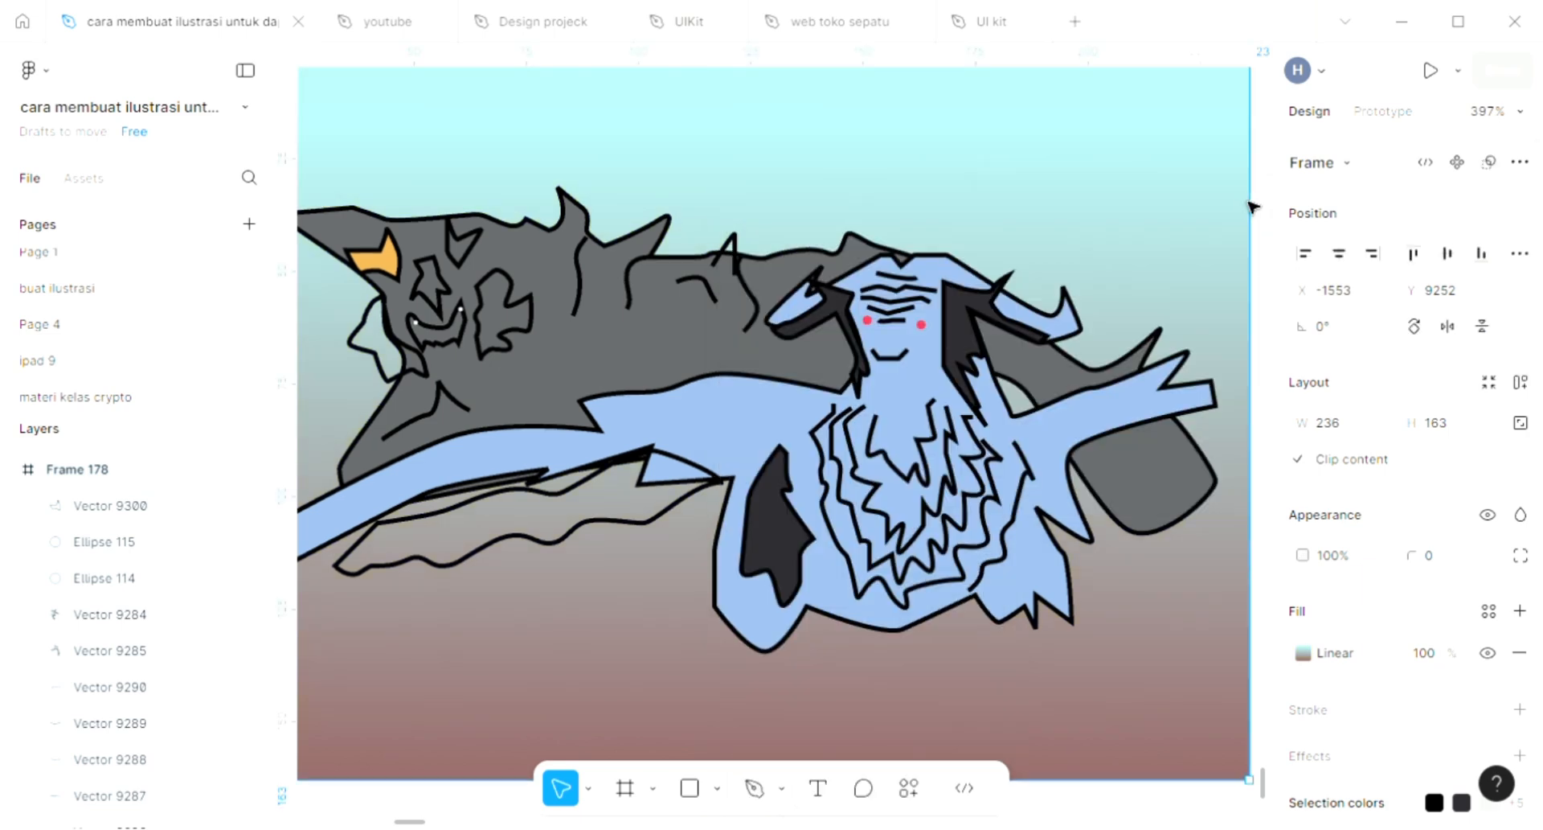
{"action": "left_click", "coordinate": [1123, 604]}
Fill the star-like shape above the creature's mouth with the orange D6A24B sampled from the neighbouring jagged shape.
{"action": "scroll", "coordinate": [1123, 604], "scroll_direction": "down", "scroll_amount": 2}
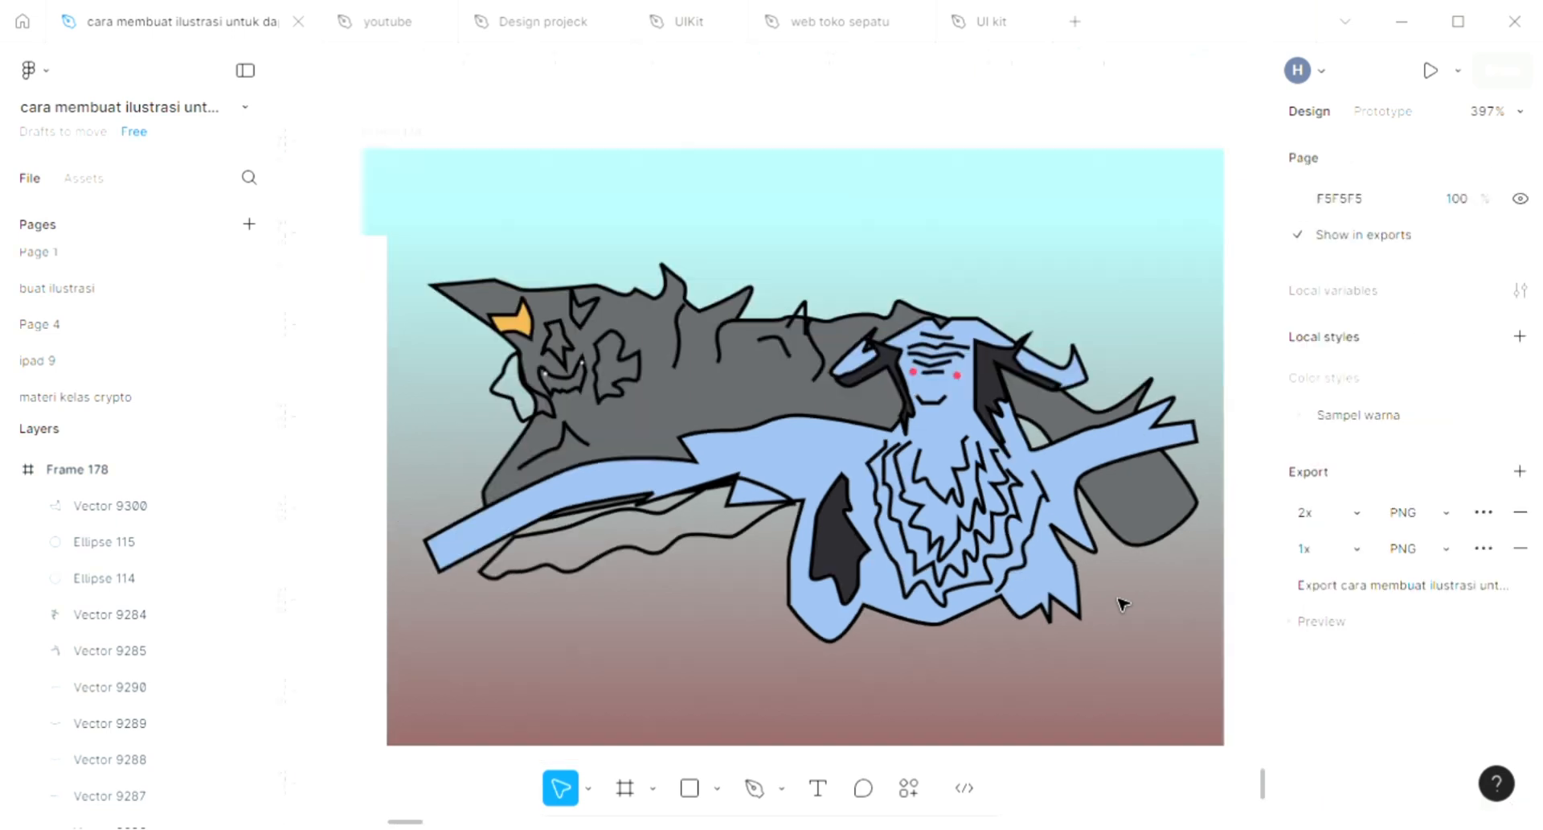
{"action": "scroll", "coordinate": [1123, 605], "scroll_direction": "down", "scroll_amount": 1}
{"action": "scroll", "coordinate": [829, 343], "scroll_direction": "up", "scroll_amount": 2}
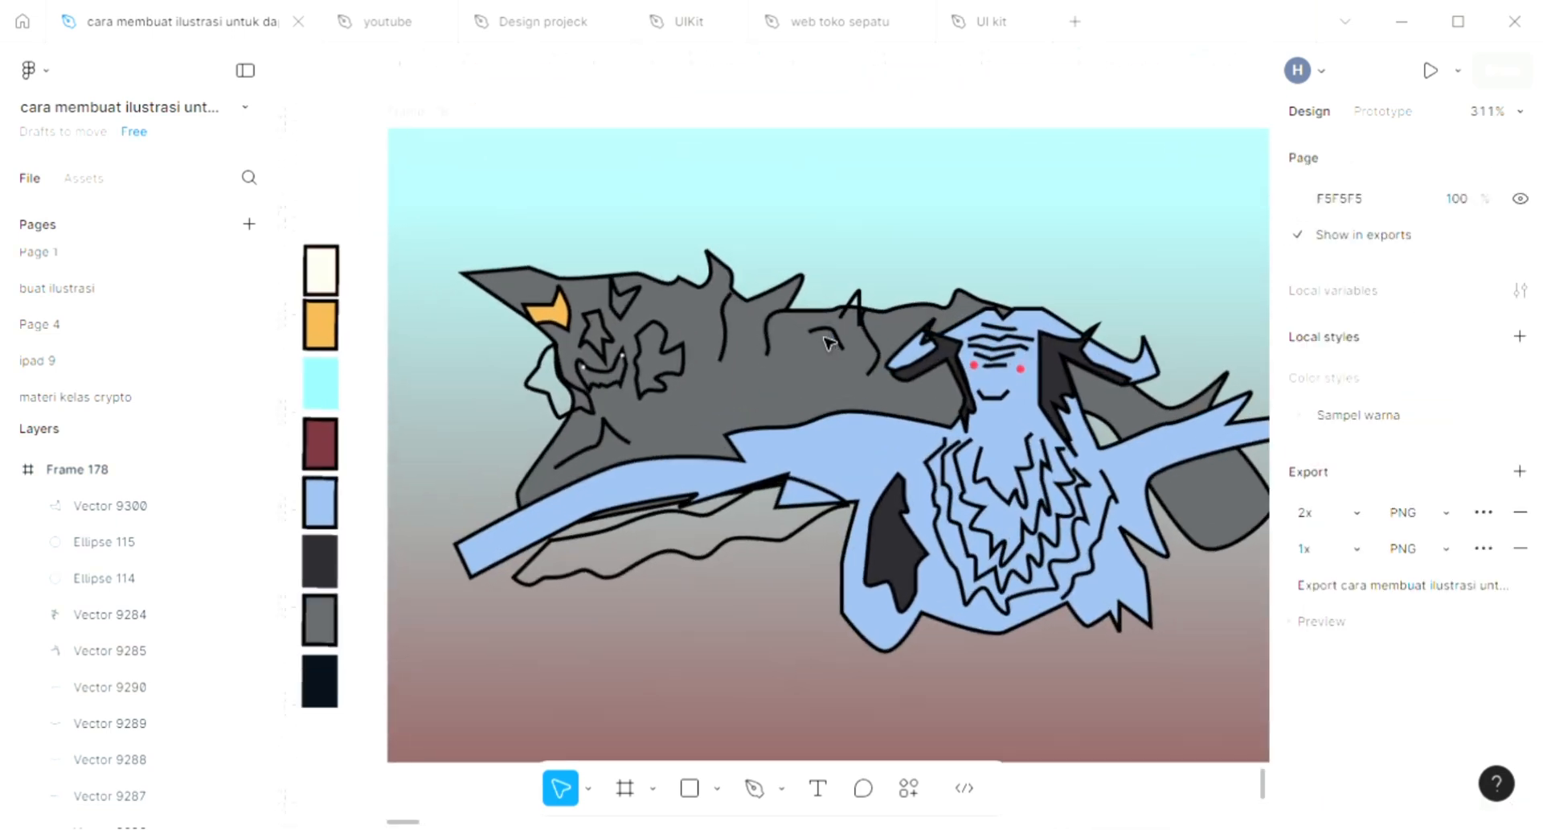
{"action": "scroll", "coordinate": [569, 330], "scroll_direction": "up", "scroll_amount": 2}
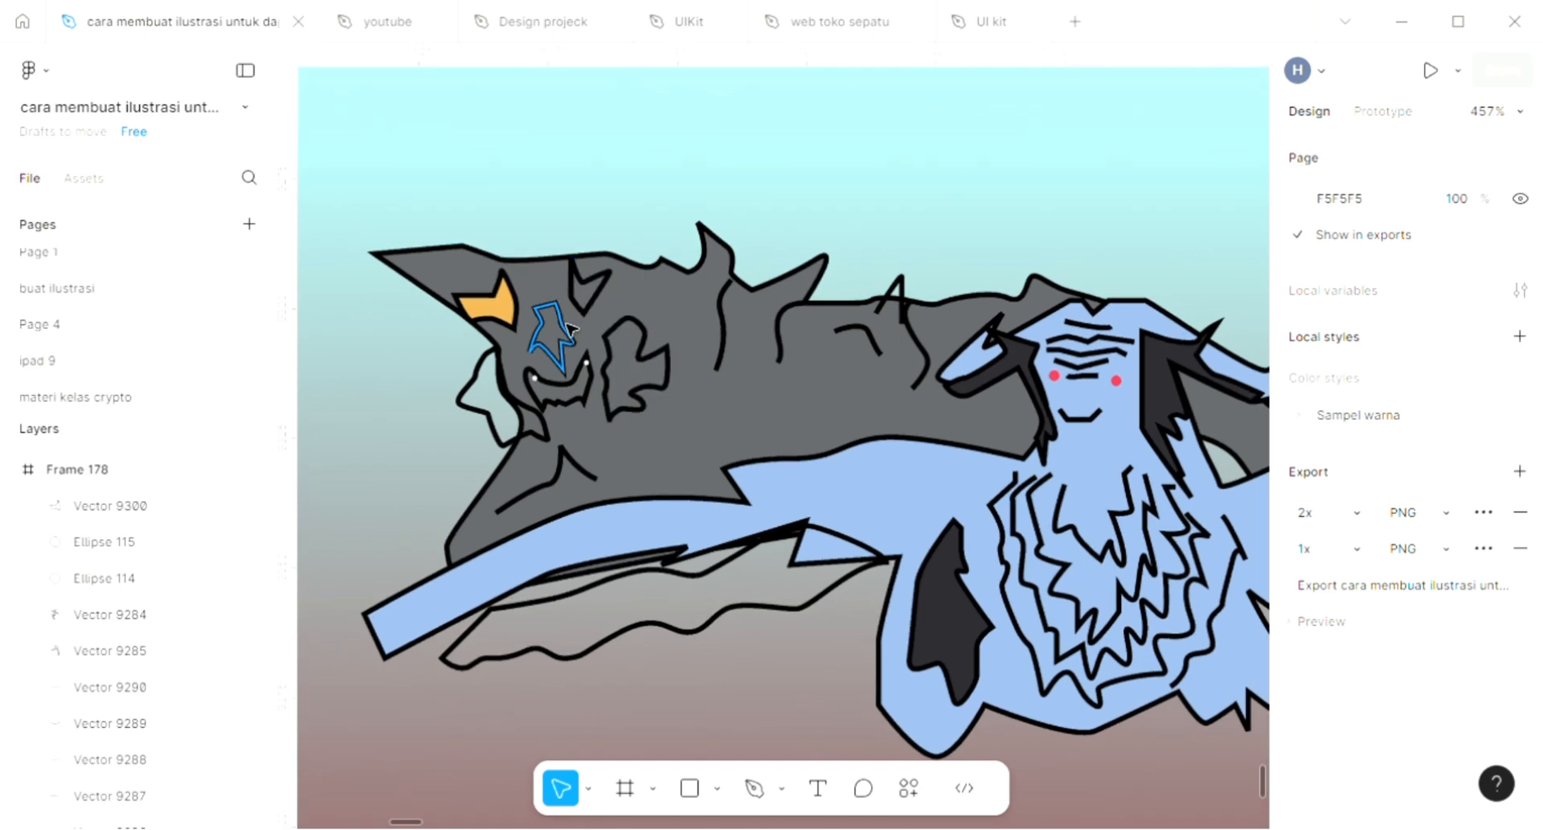
{"action": "left_click", "coordinate": [589, 364]}
{"action": "scroll", "coordinate": [870, 485], "scroll_direction": "left", "scroll_amount": 2}
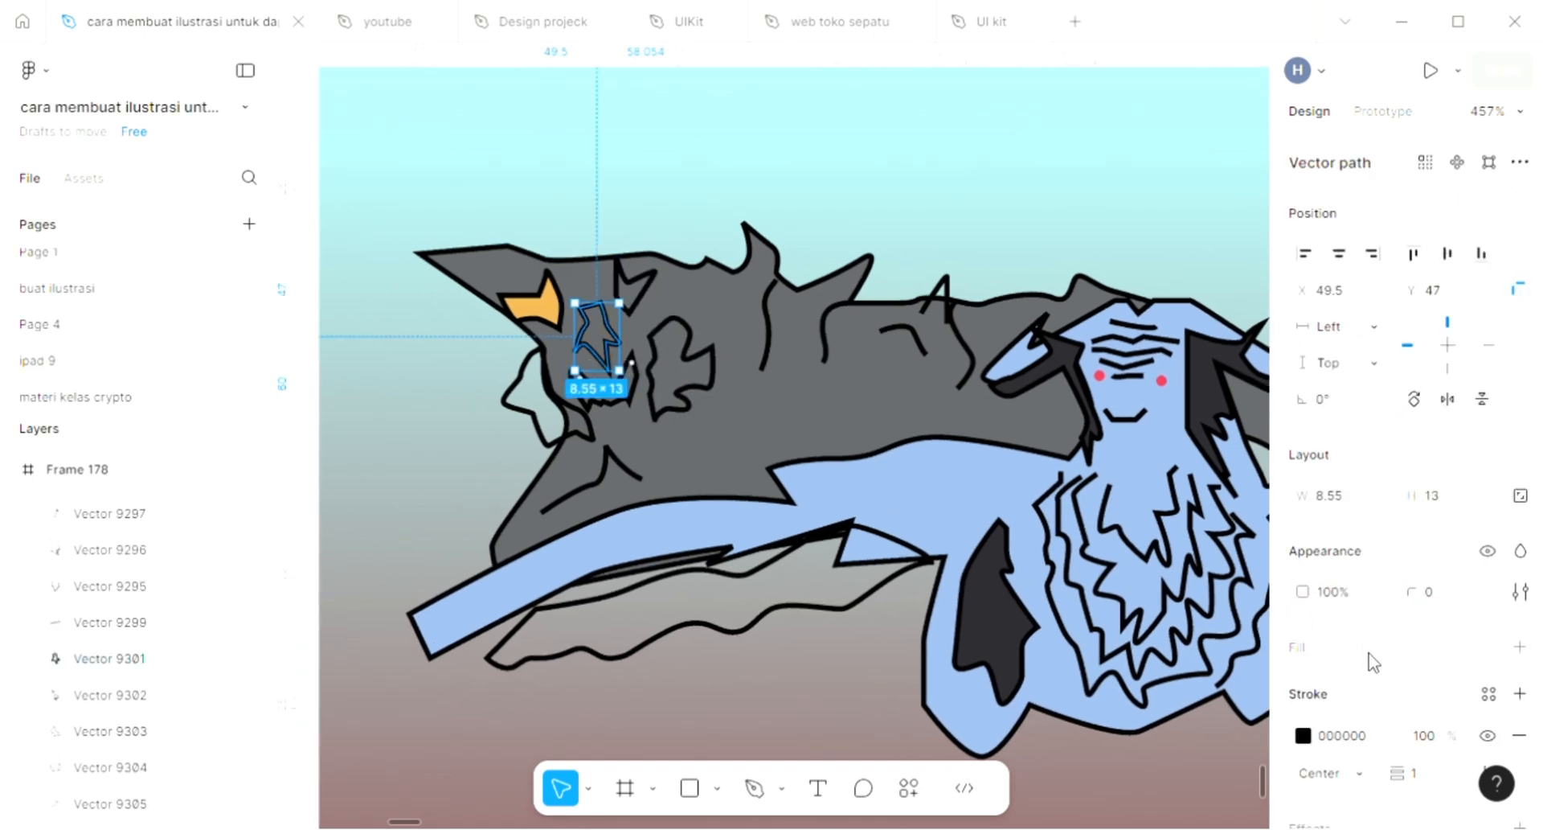
{"action": "left_click", "coordinate": [1520, 647]}
{"action": "scroll", "coordinate": [591, 349], "scroll_direction": "up", "scroll_amount": 1}
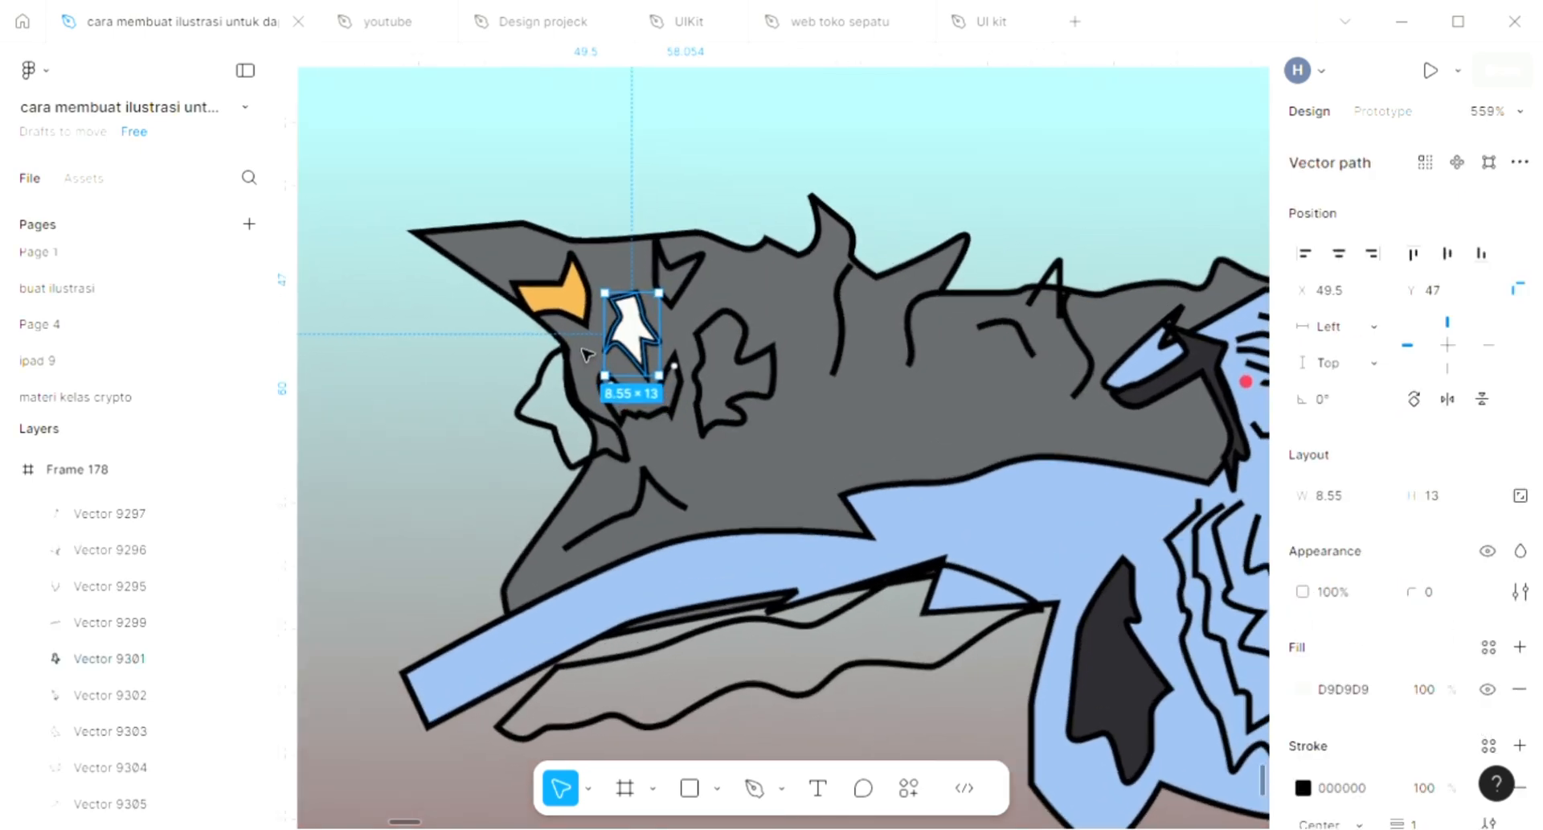
{"action": "key", "text": "i"}
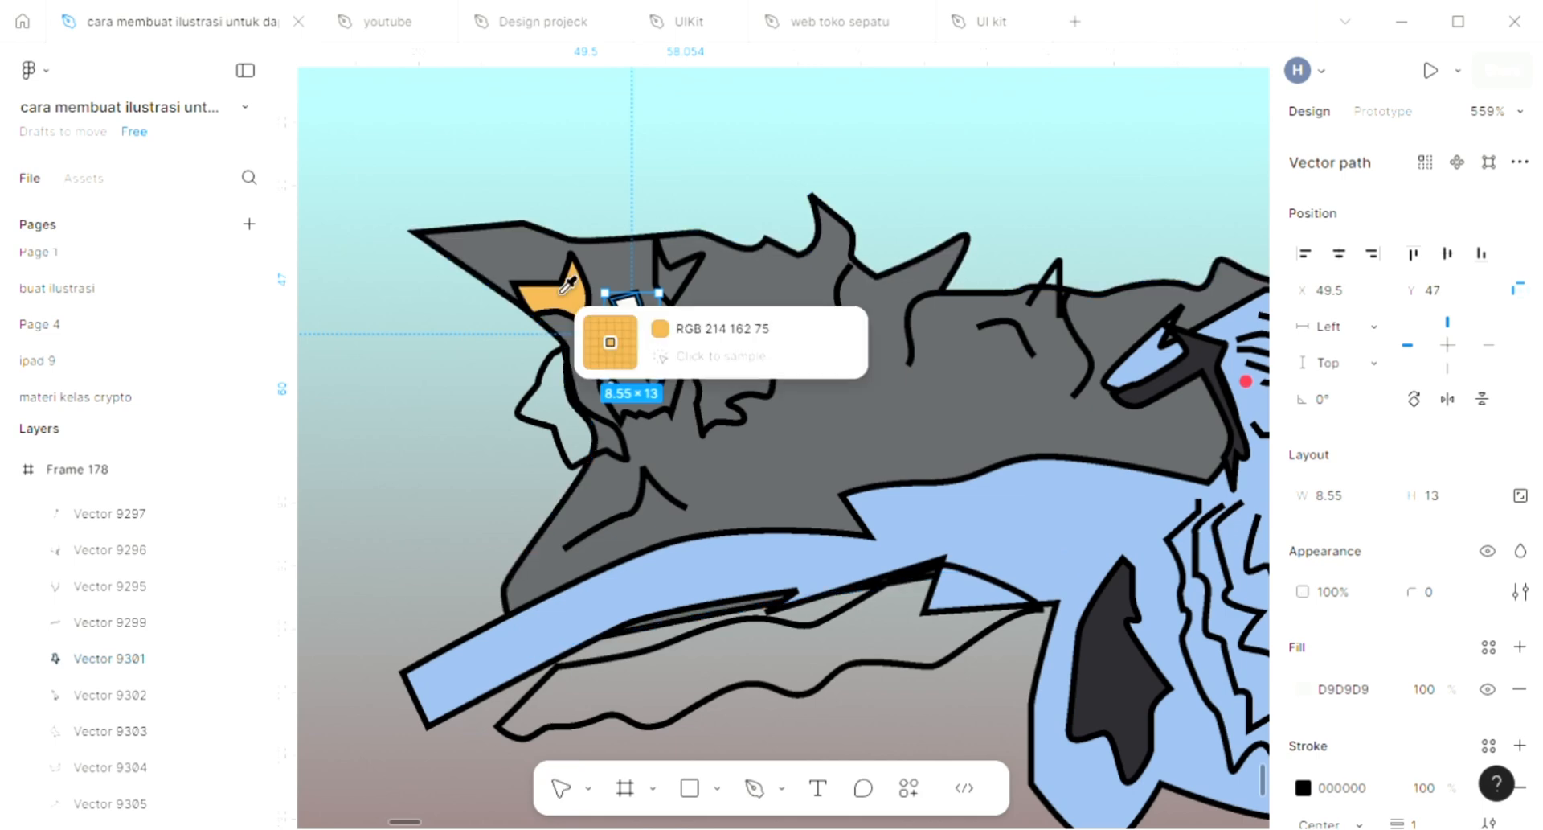
{"action": "left_click", "coordinate": [568, 283]}
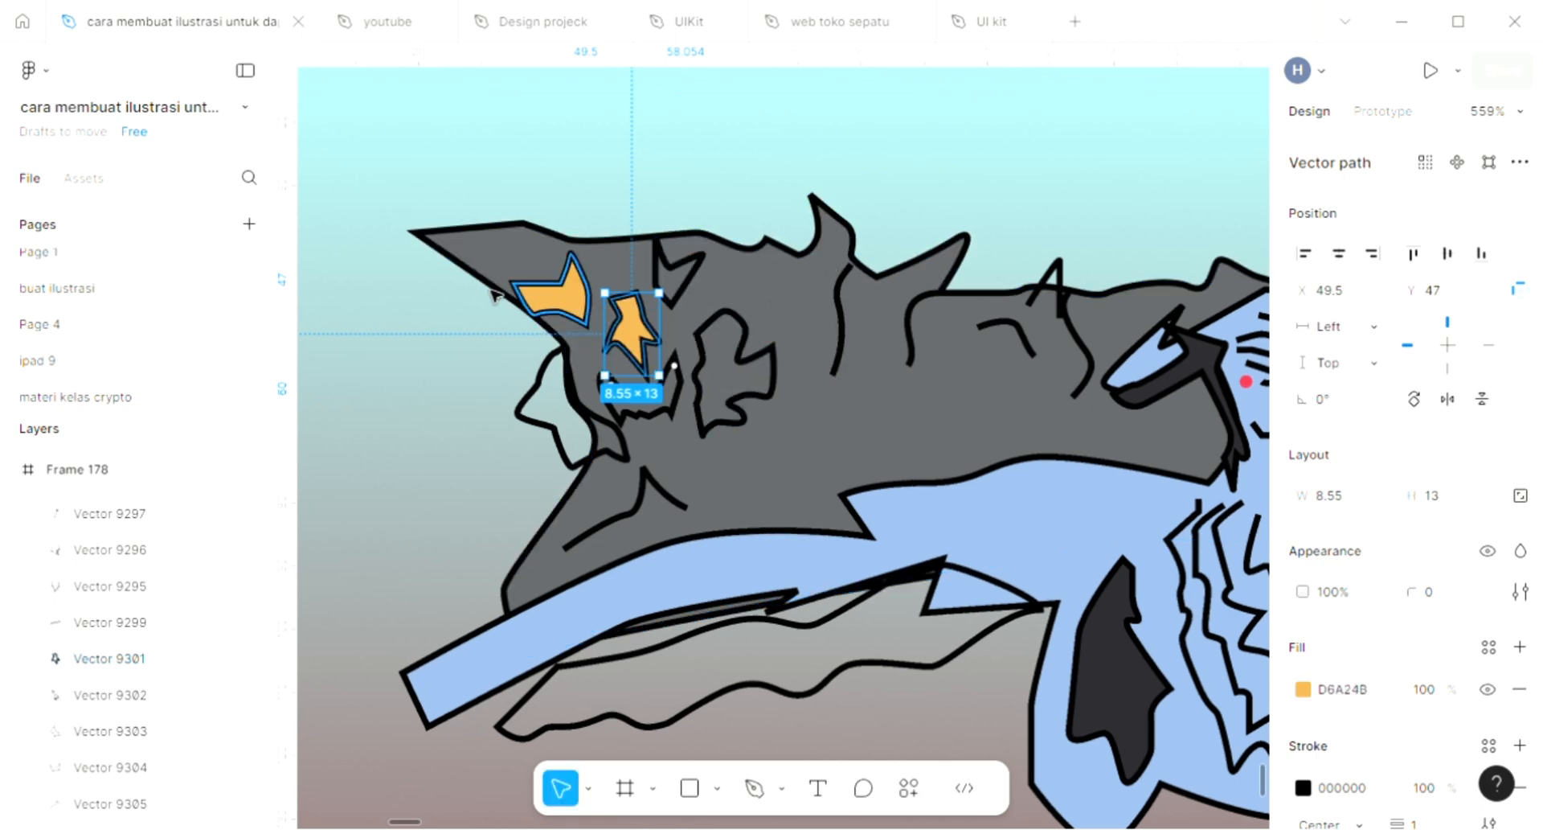
Fill the notch and patch shapes to the right of the creature's face with the orange D6A24B sampled from the star-like shape.
{"action": "left_click", "coordinate": [708, 279]}
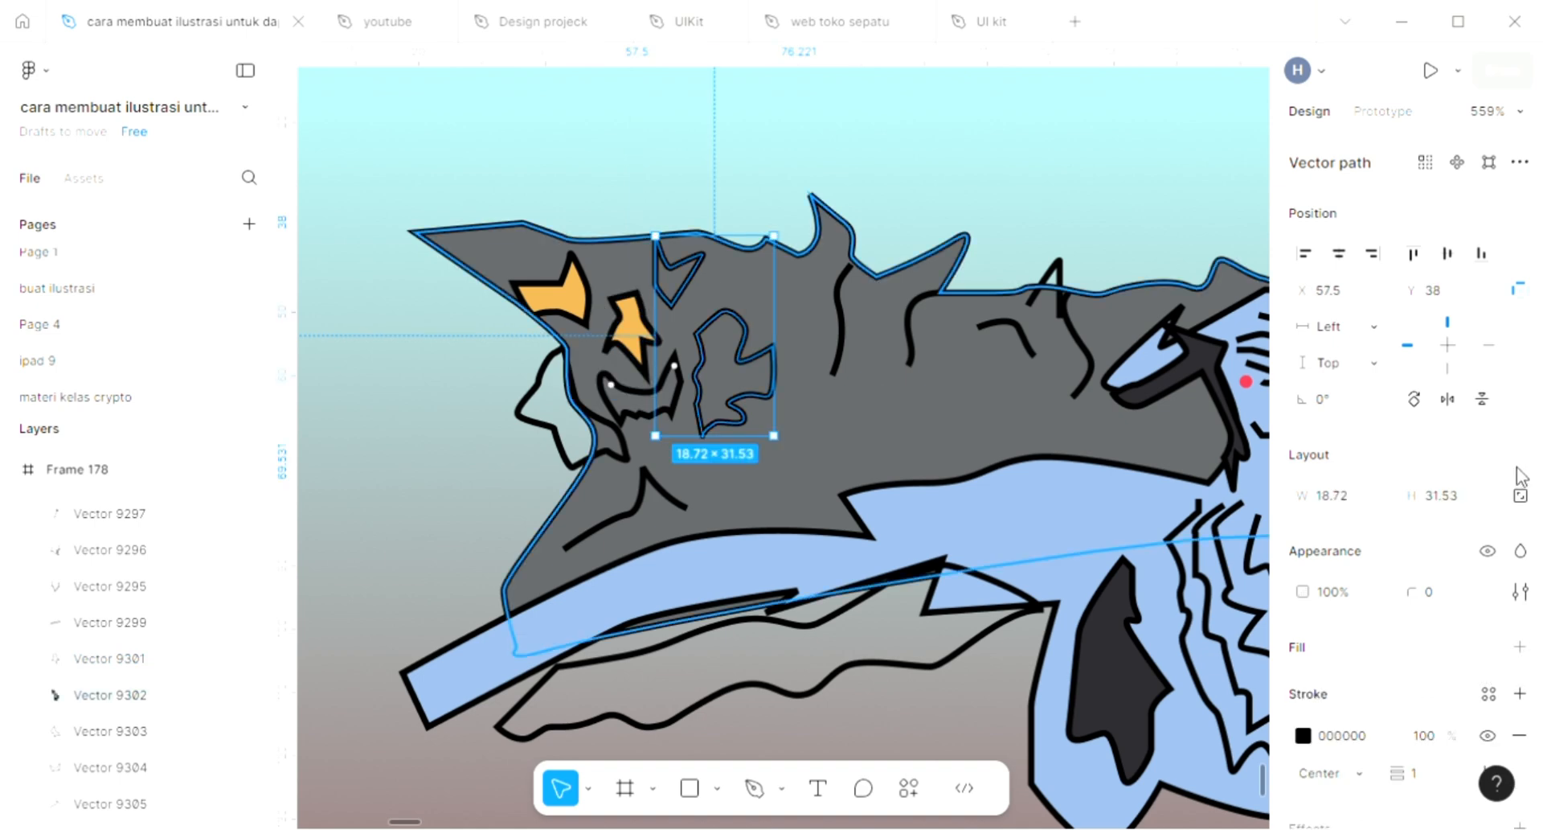
{"action": "left_click", "coordinate": [1520, 646]}
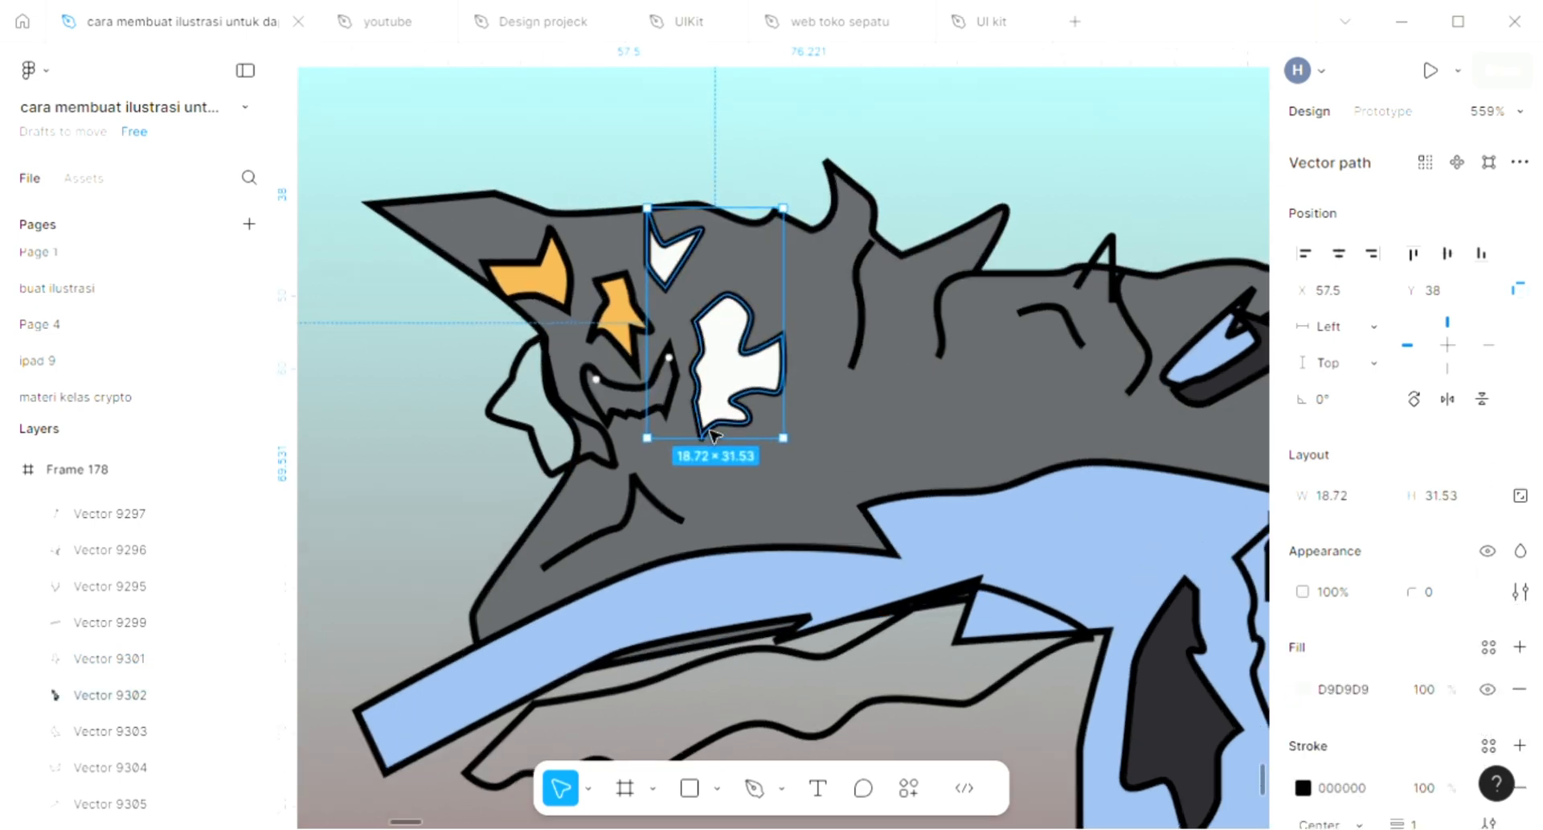
{"action": "scroll", "coordinate": [728, 442], "scroll_direction": "up", "scroll_amount": 1}
{"action": "key", "text": "i"}
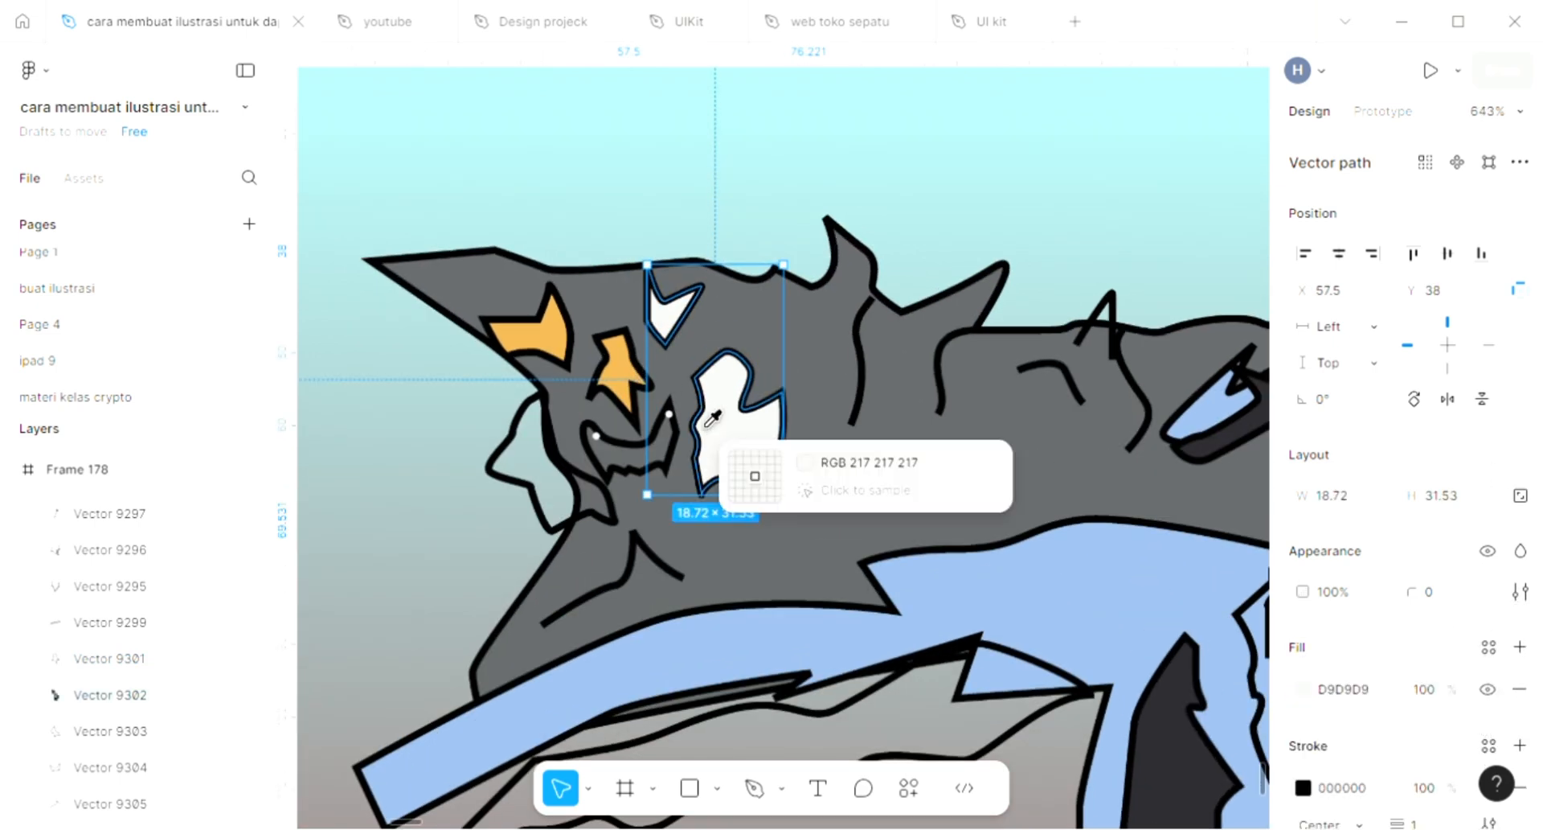
{"action": "left_click", "coordinate": [632, 352]}
Fill the curved shape on the left edge of the creature's face with the orange D6A24B sampled from the large orange patch.
{"action": "left_click", "coordinate": [504, 478]}
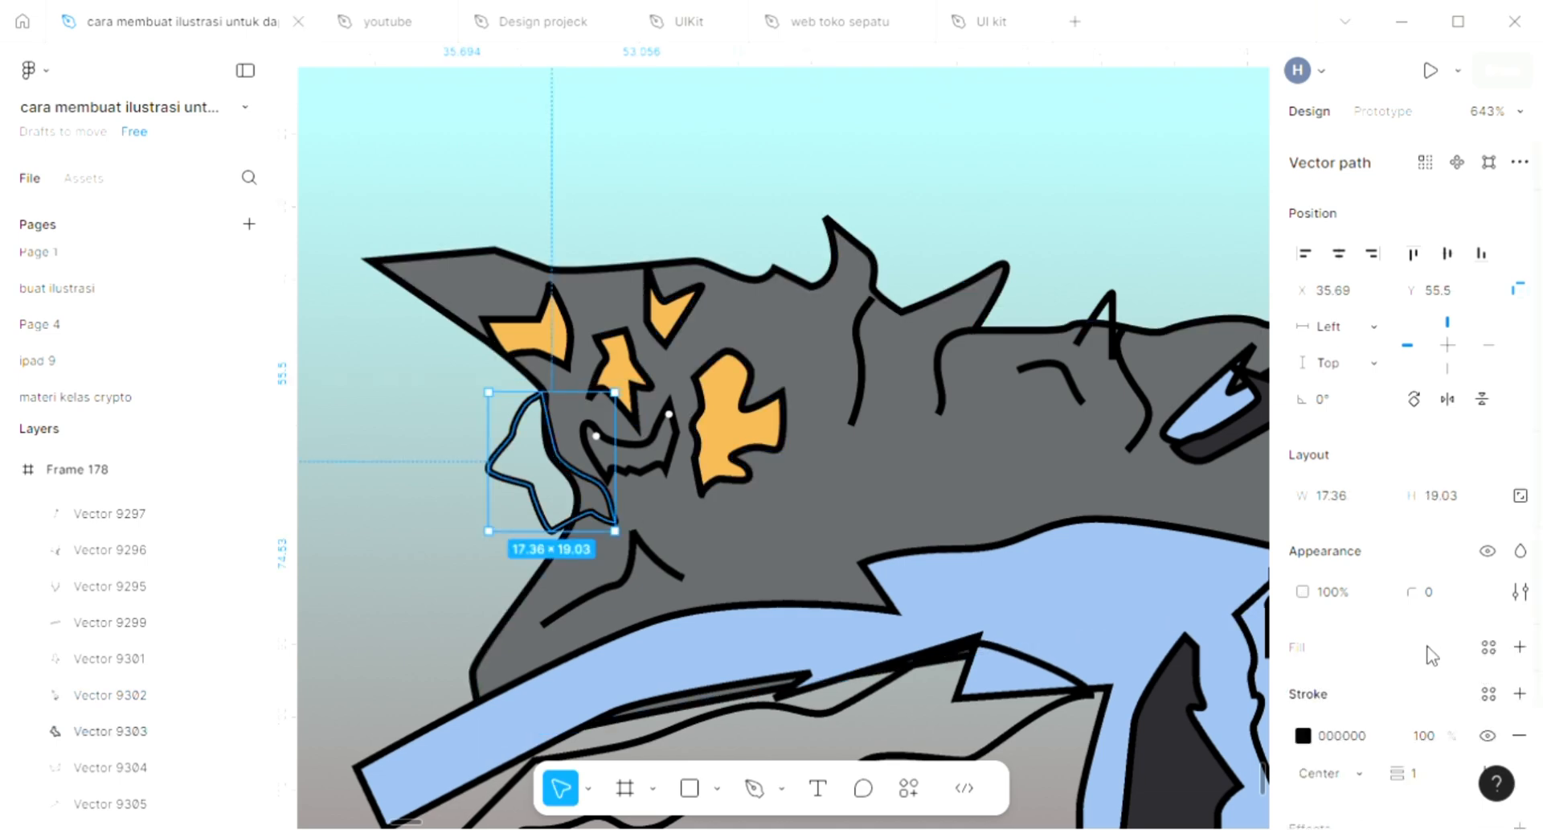
{"action": "left_click", "coordinate": [1520, 646]}
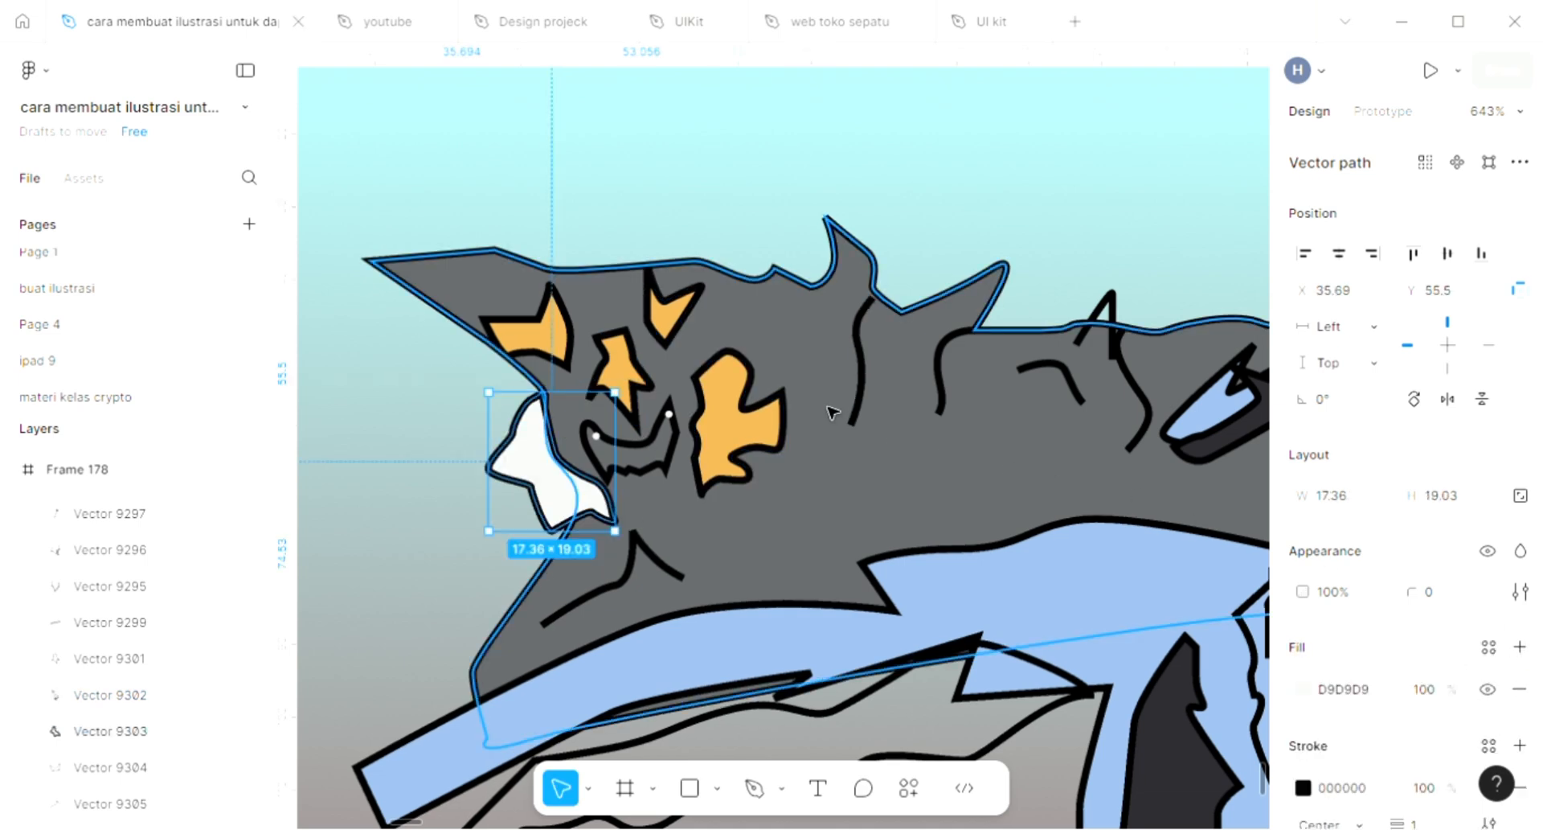
{"action": "key", "text": "i"}
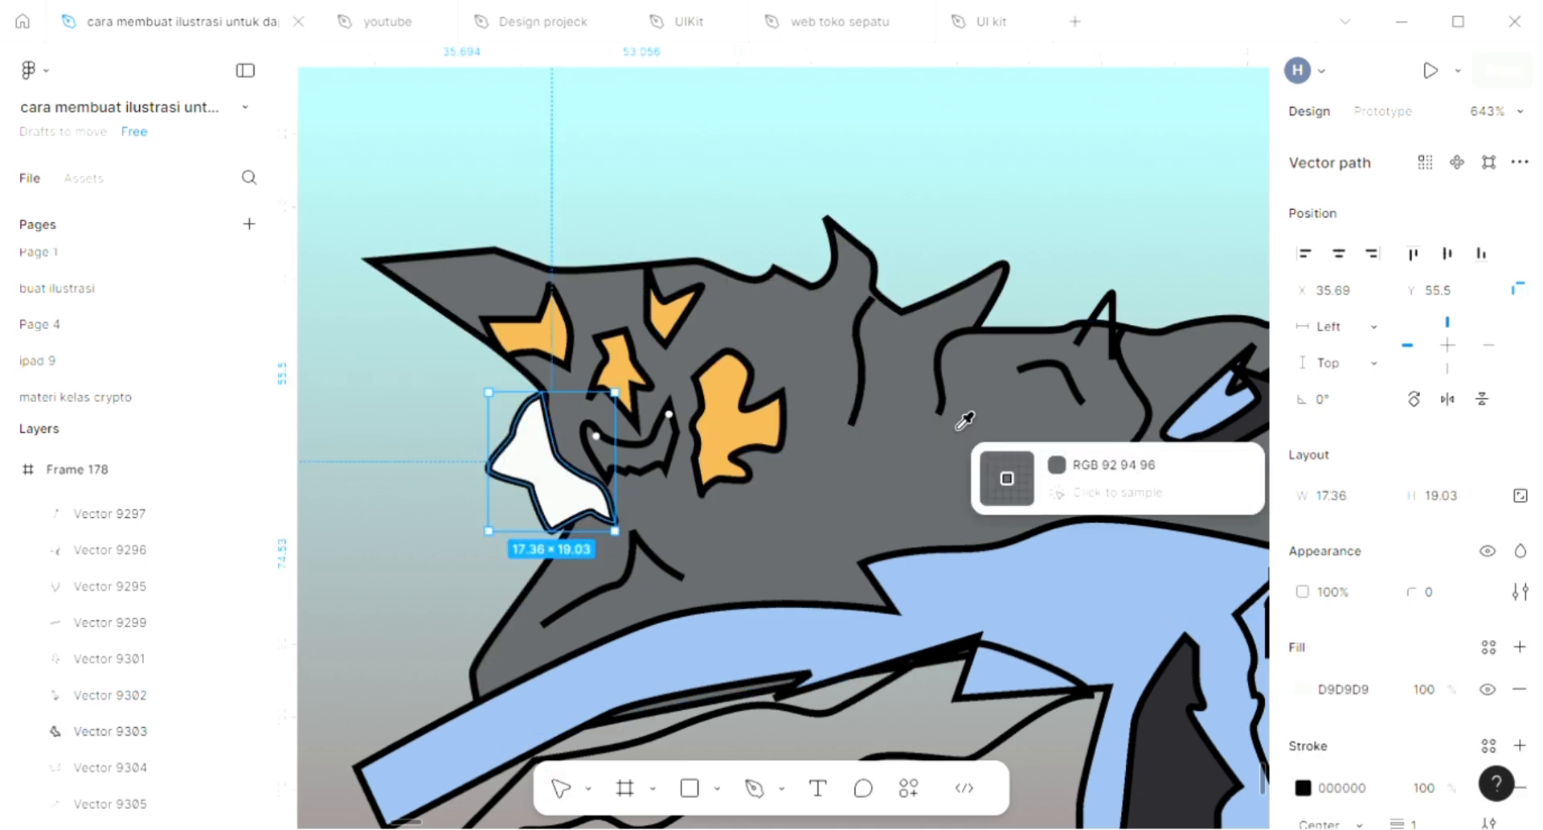
{"action": "left_click", "coordinate": [756, 417]}
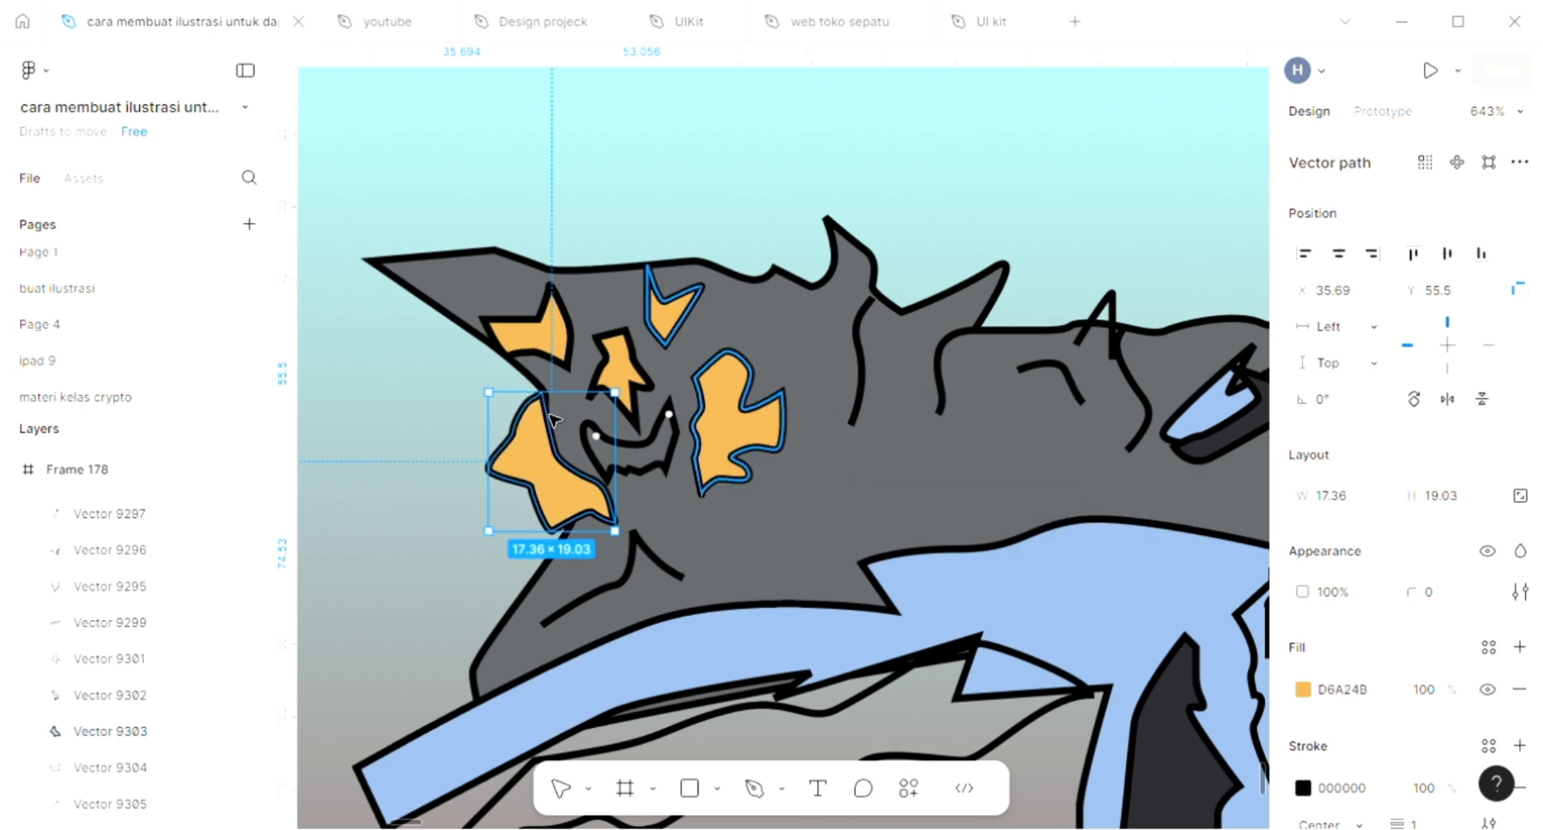
{"action": "left_click", "coordinate": [499, 387]}
Set the fill of both small eye ellipses on the creature's face to the red F54D4D.
{"action": "scroll", "coordinate": [668, 473], "scroll_direction": "up", "scroll_amount": 5}
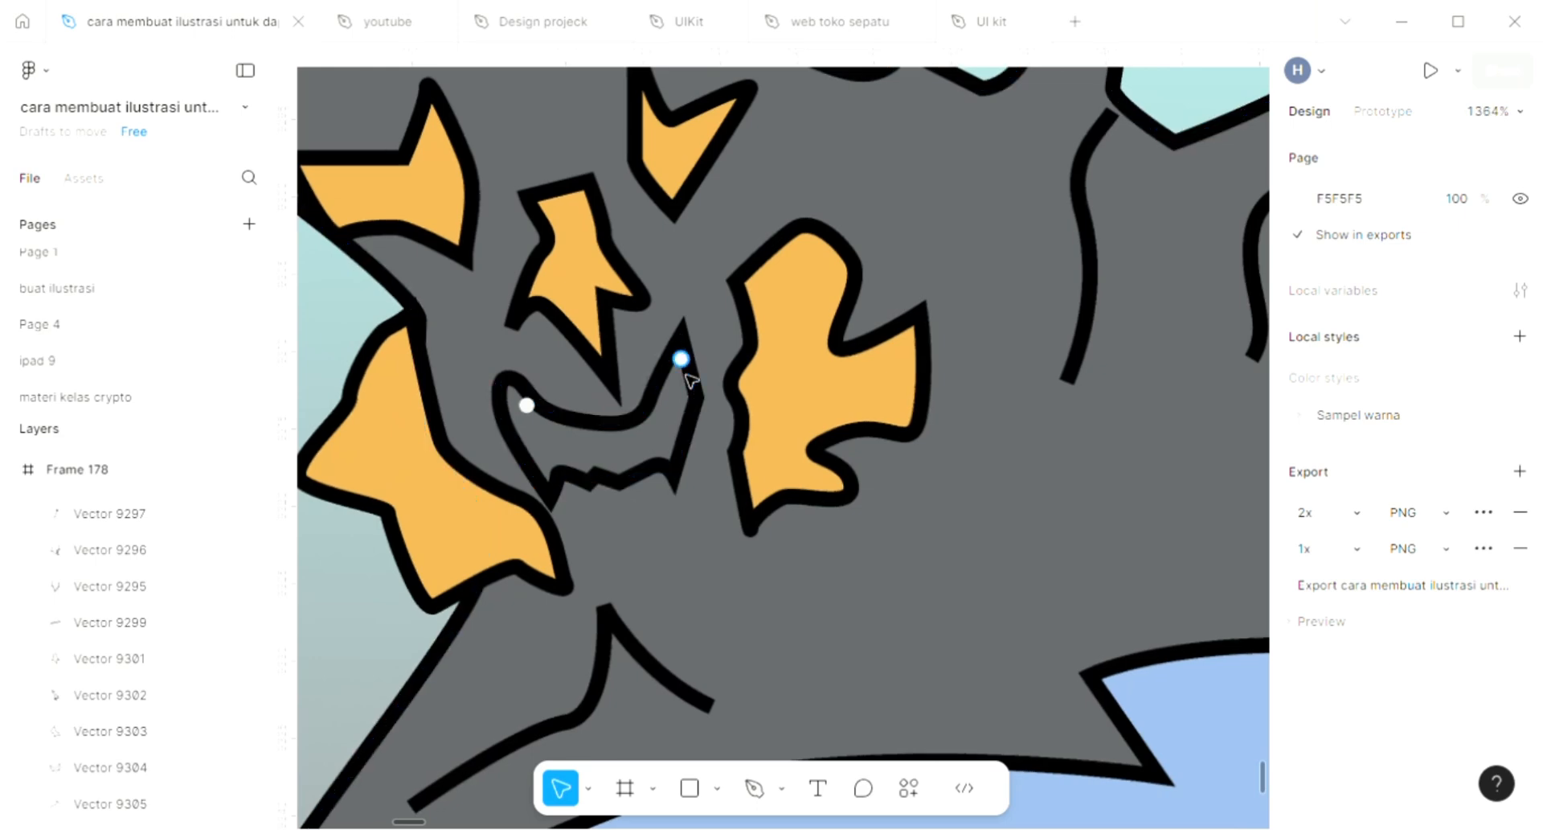
{"action": "left_click", "coordinate": [681, 359]}
{"action": "left_click", "coordinate": [528, 406], "text": "shift"}
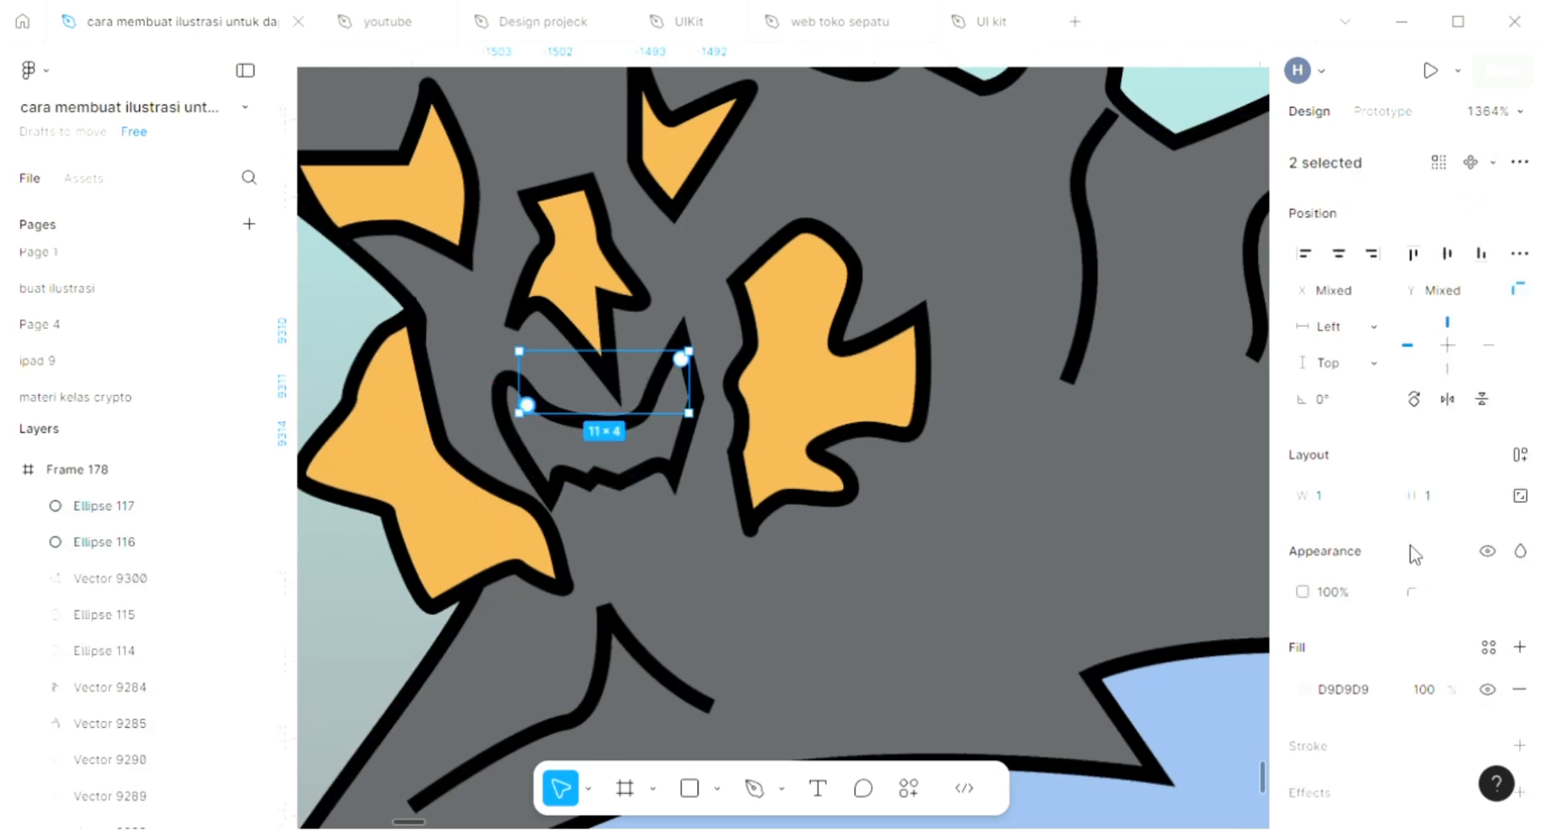
{"action": "scroll", "coordinate": [859, 547], "scroll_direction": "down", "scroll_amount": 1}
{"action": "scroll", "coordinate": [858, 546], "scroll_direction": "down", "scroll_amount": 3}
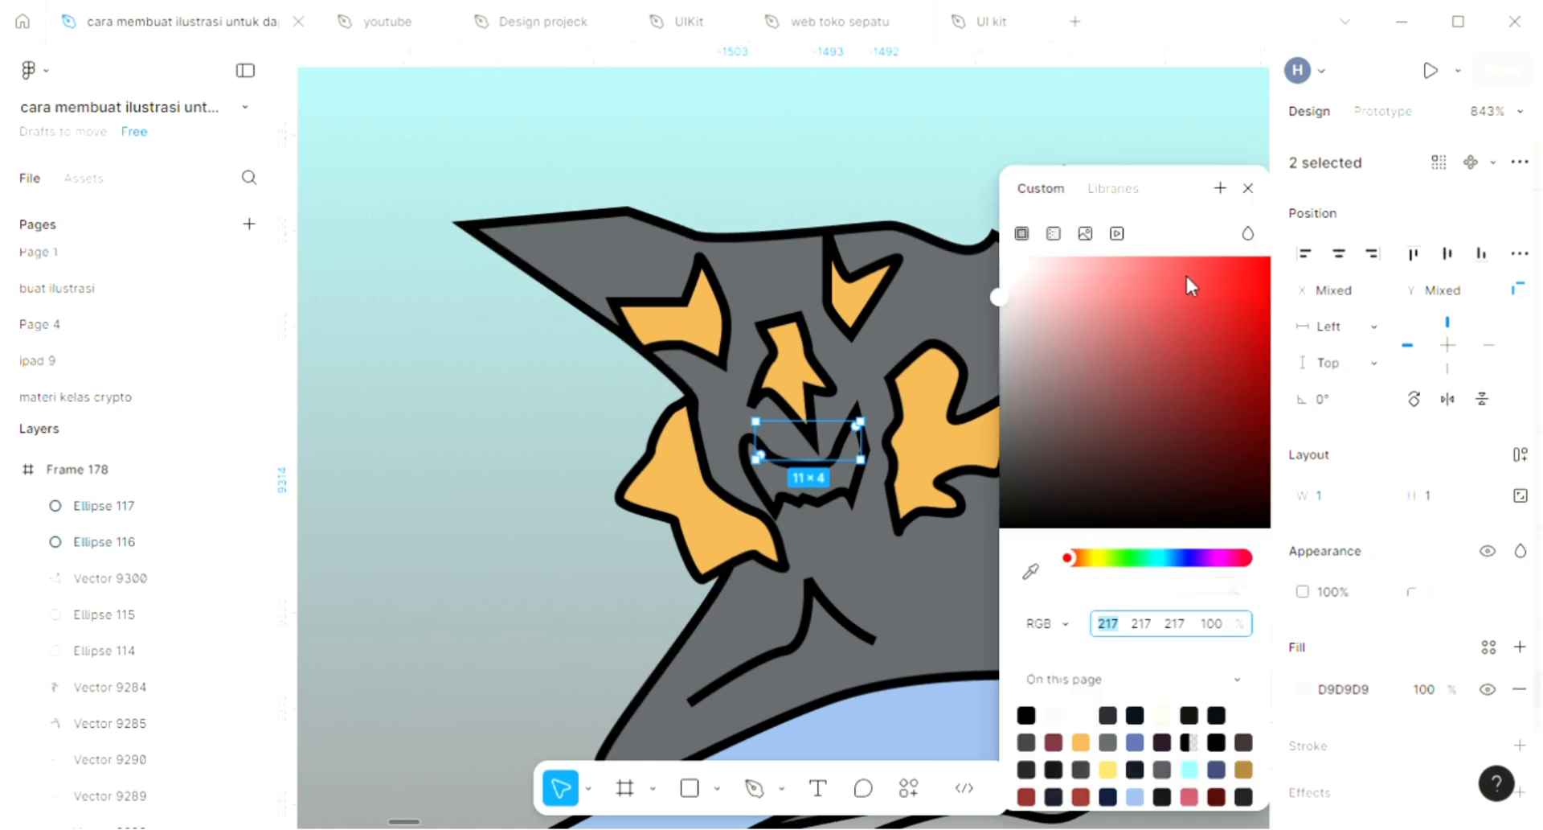
{"action": "left_click", "coordinate": [1186, 266]}
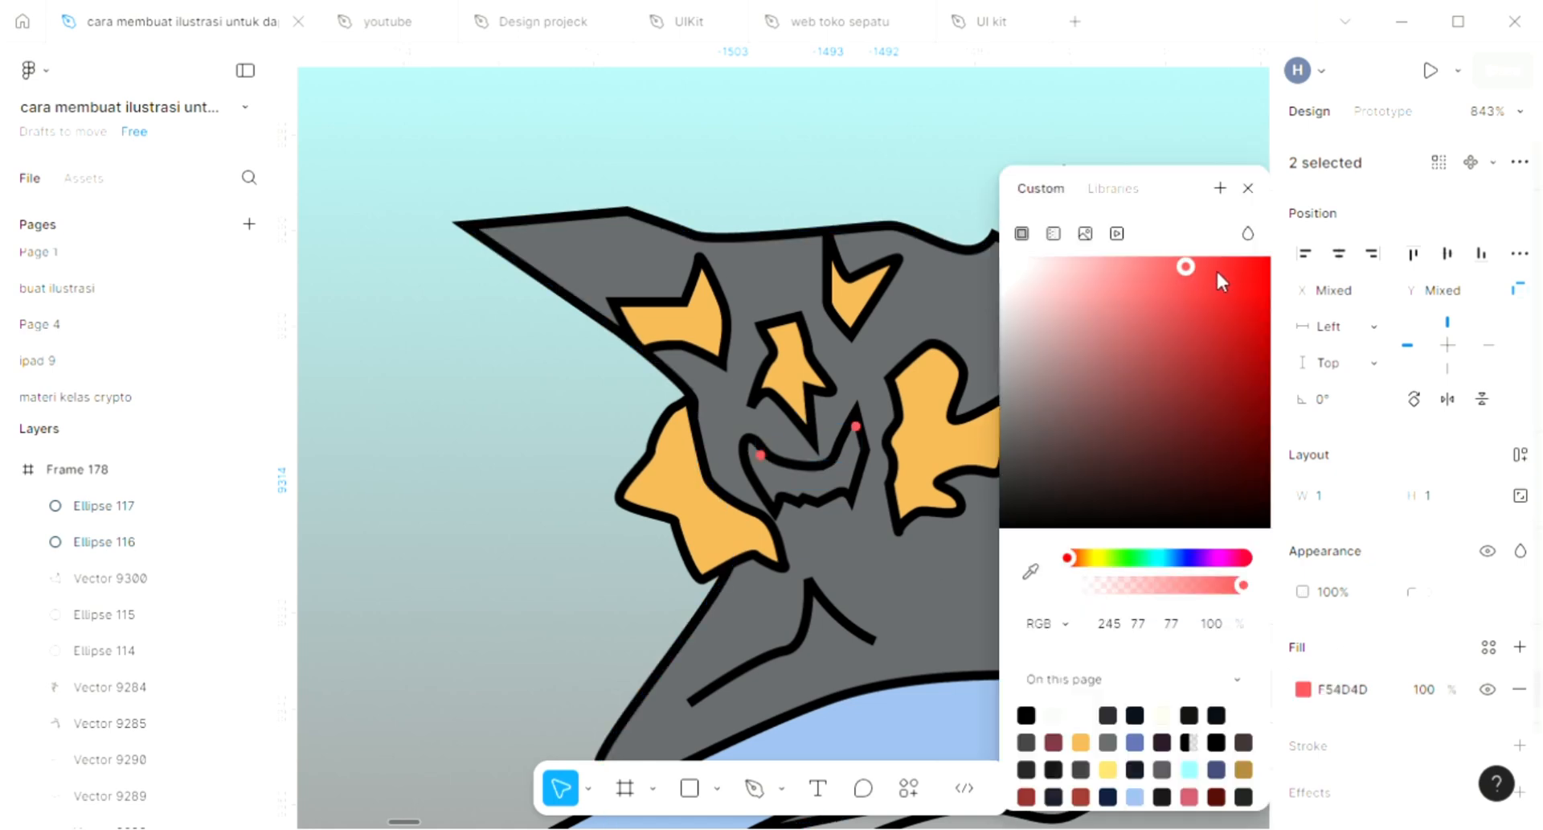
{"action": "left_click", "coordinate": [574, 431]}
Fill the long wavy shape below the bearded figure's outstretched arm with the blue 8BAAD2 sampled from the figure's body.
{"action": "scroll", "coordinate": [576, 431], "scroll_direction": "down", "scroll_amount": 5}
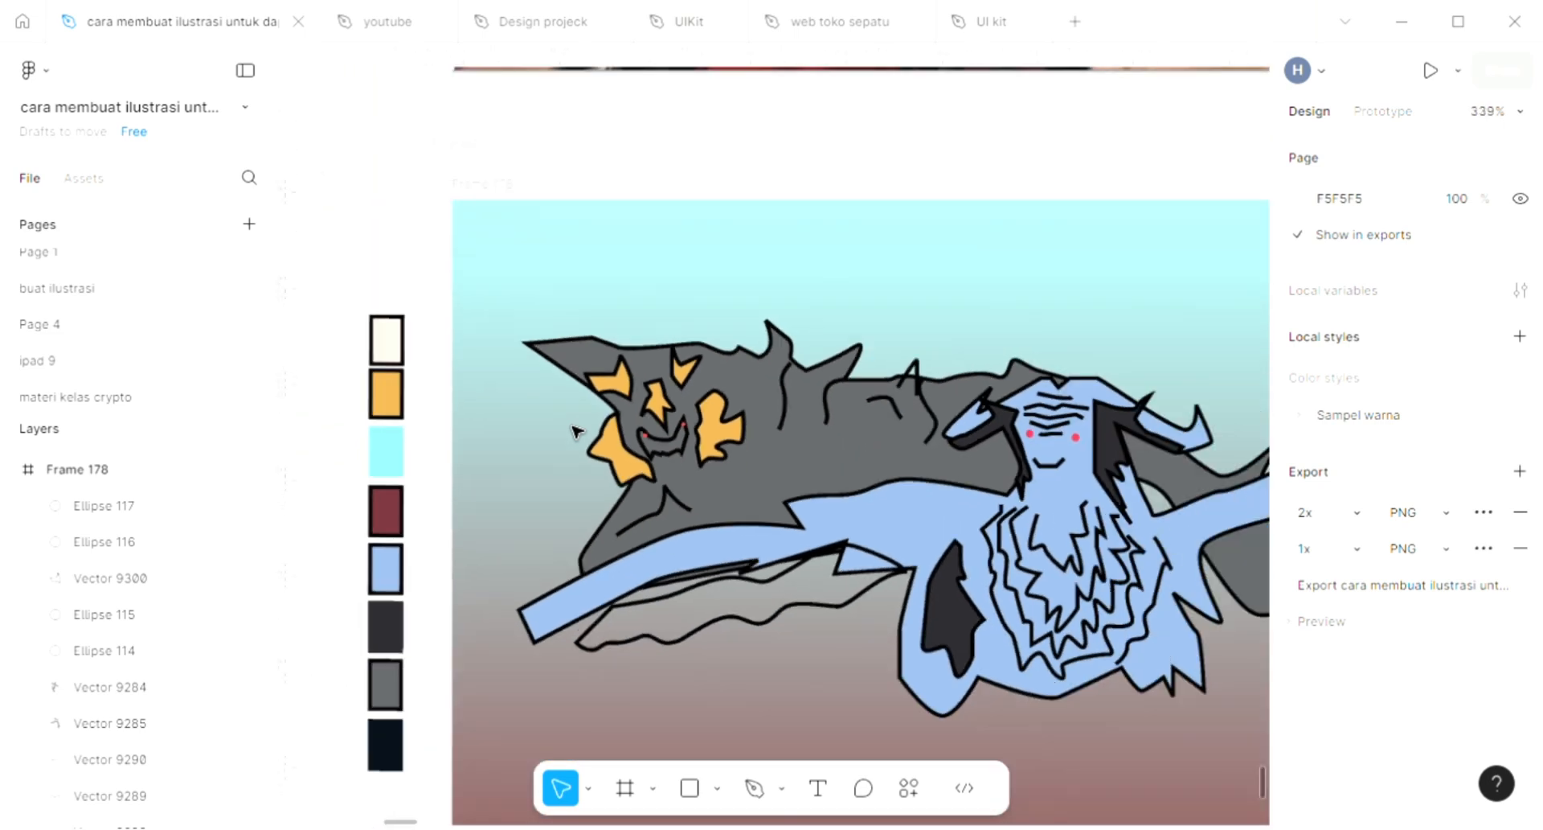
{"action": "scroll", "coordinate": [574, 432], "scroll_direction": "down", "scroll_amount": 1}
{"action": "scroll", "coordinate": [635, 506], "scroll_direction": "right", "scroll_amount": 1}
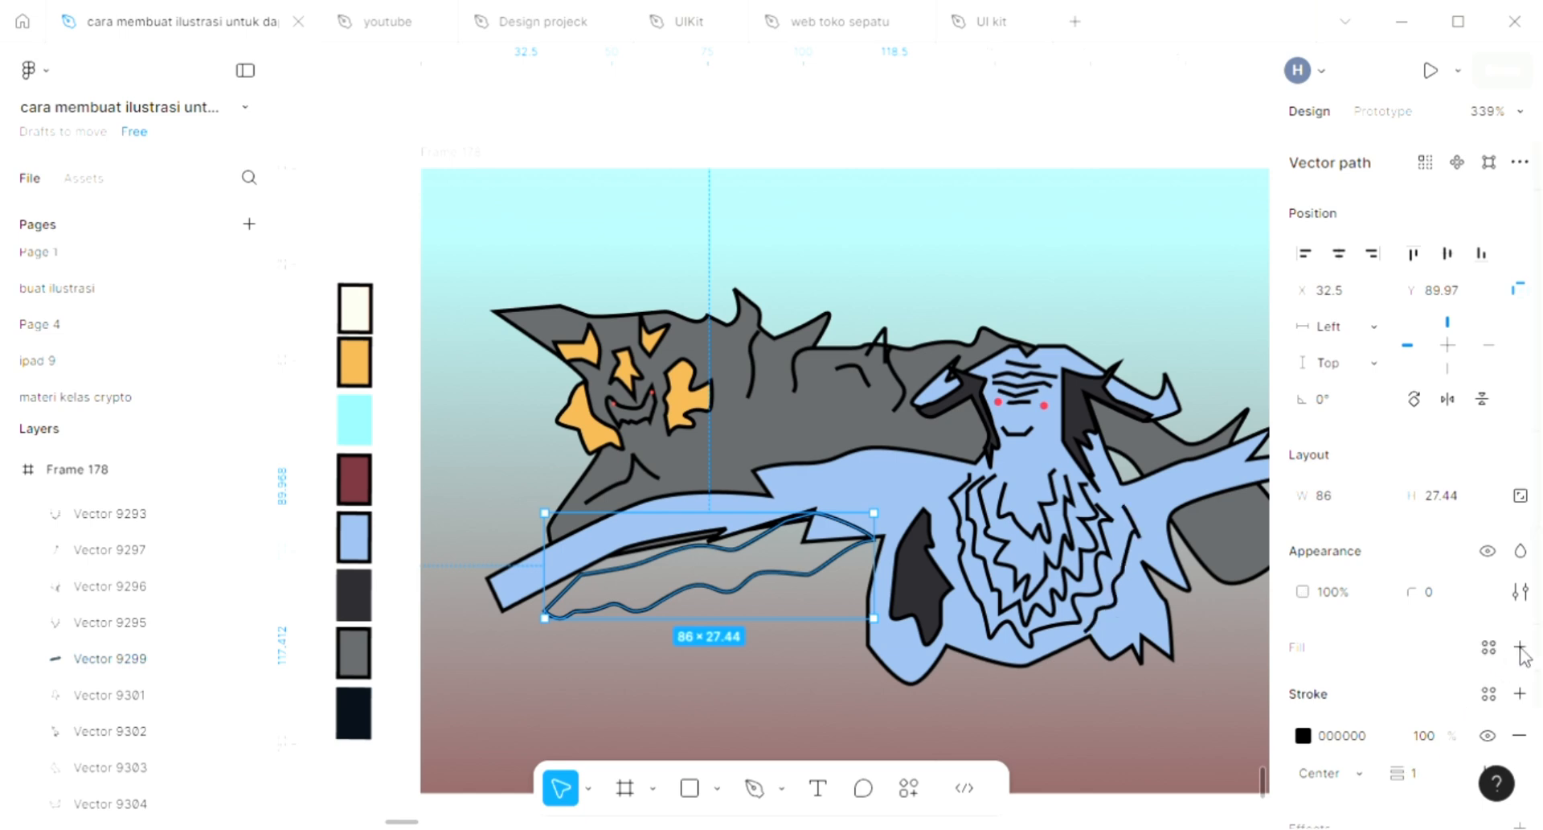
{"action": "left_click", "coordinate": [1520, 648]}
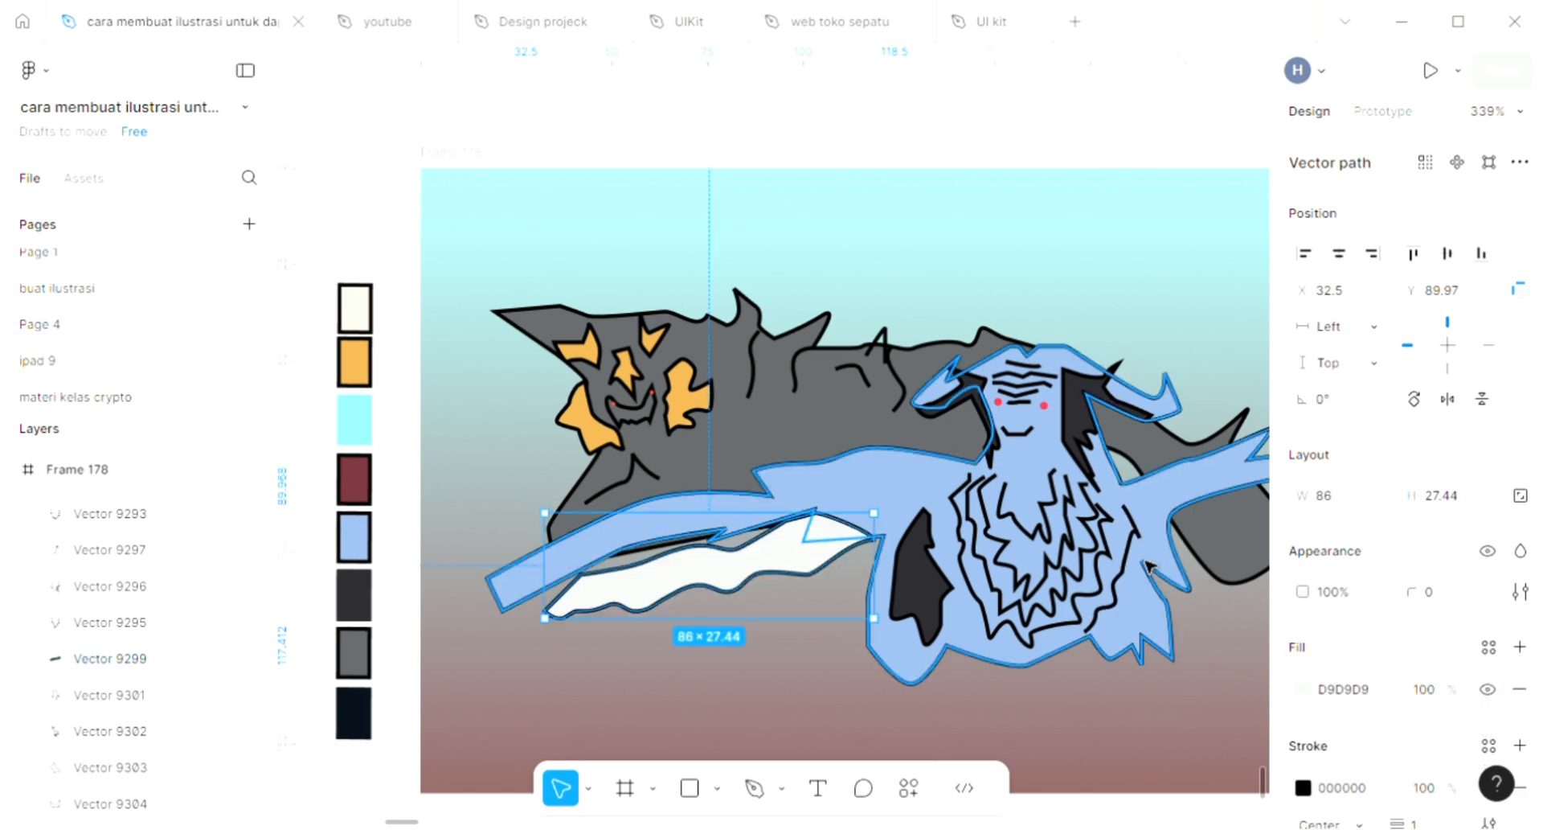
{"action": "key", "text": "i"}
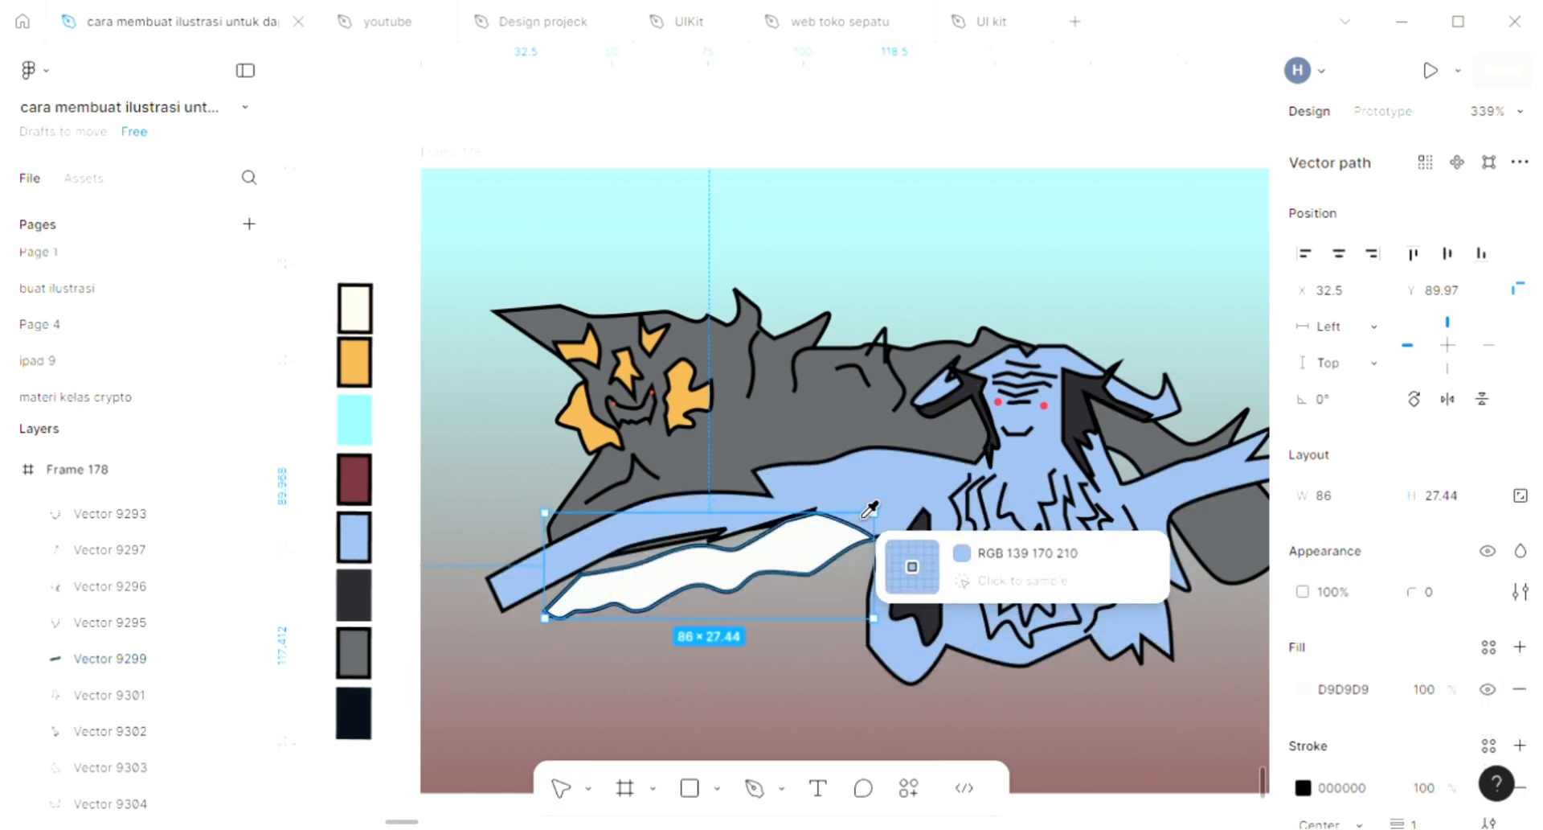
{"action": "left_click", "coordinate": [872, 506]}
{"action": "key", "text": "Escape"}
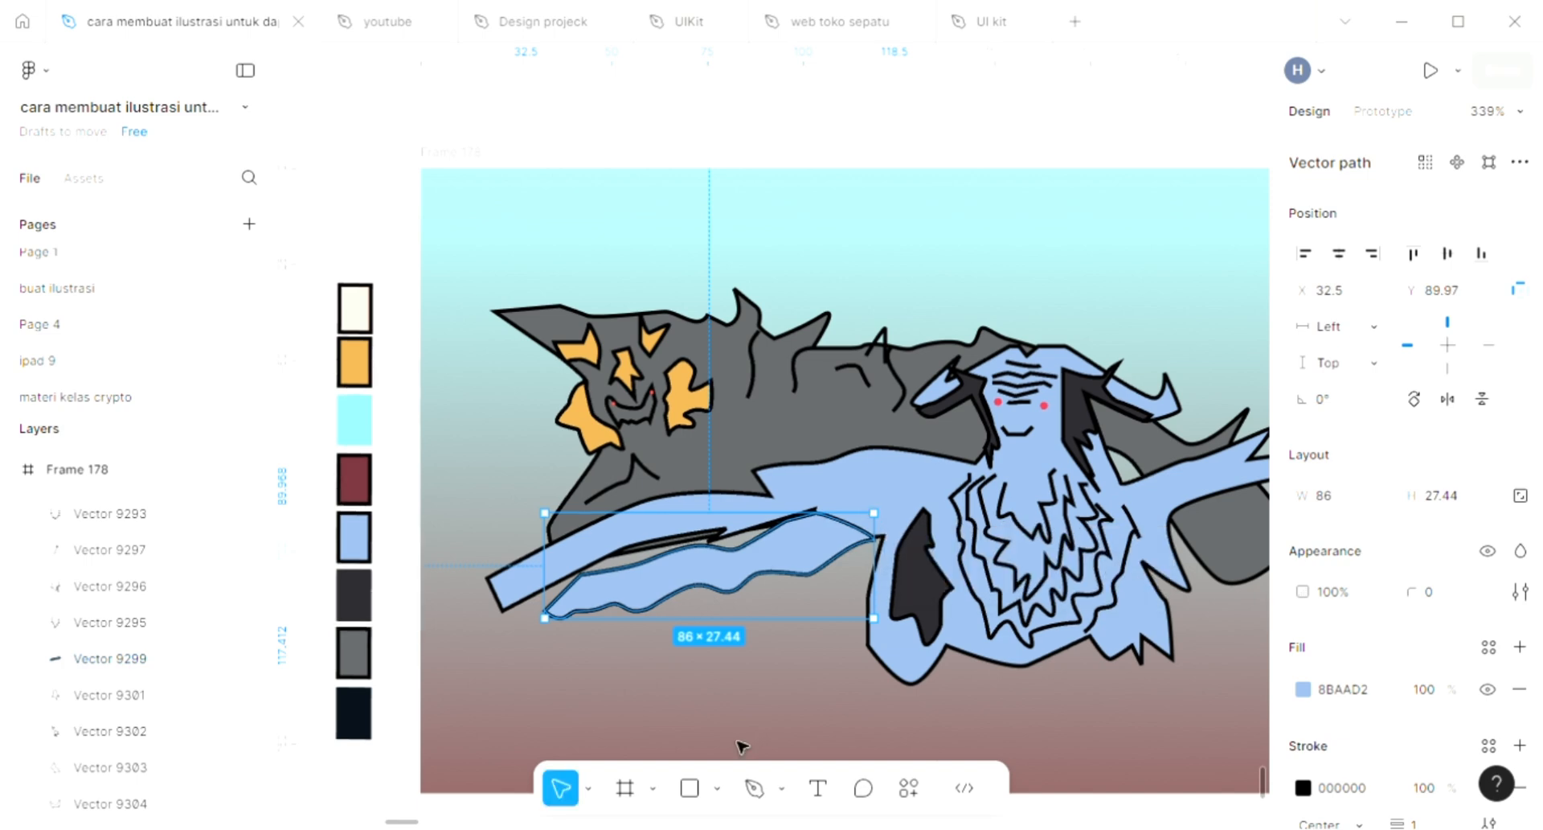
{"action": "left_click", "coordinate": [730, 694]}
Fill the creature's jagged mouth shape with the dark grey 29282D sampled from the palette swatch.
{"action": "scroll", "coordinate": [836, 677], "scroll_direction": "right", "scroll_amount": 5}
{"action": "scroll", "coordinate": [836, 677], "scroll_direction": "down", "scroll_amount": 1}
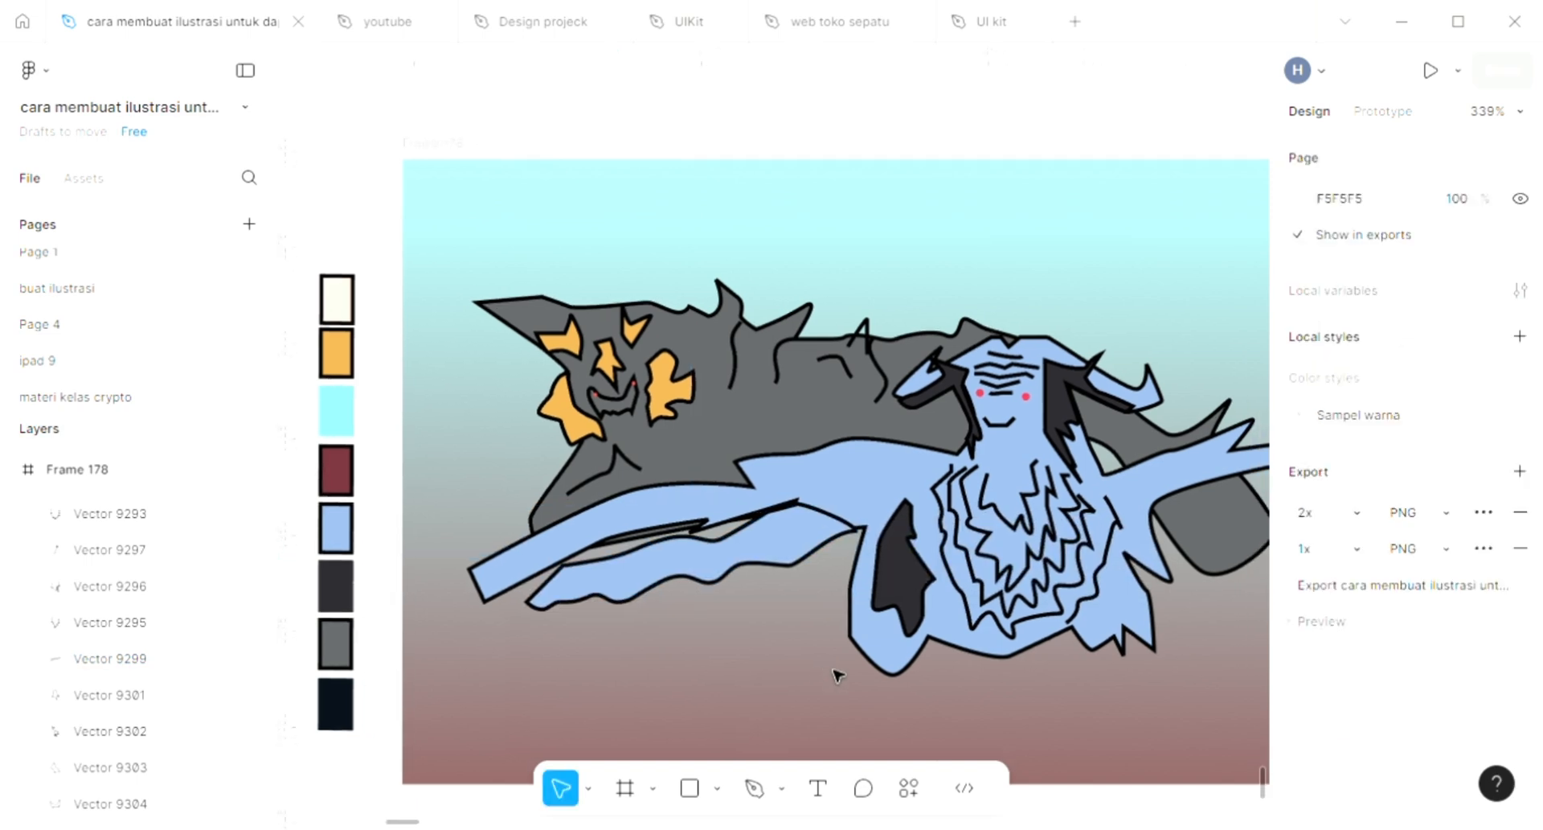
{"action": "scroll", "coordinate": [891, 653], "scroll_direction": "down", "scroll_amount": 1}
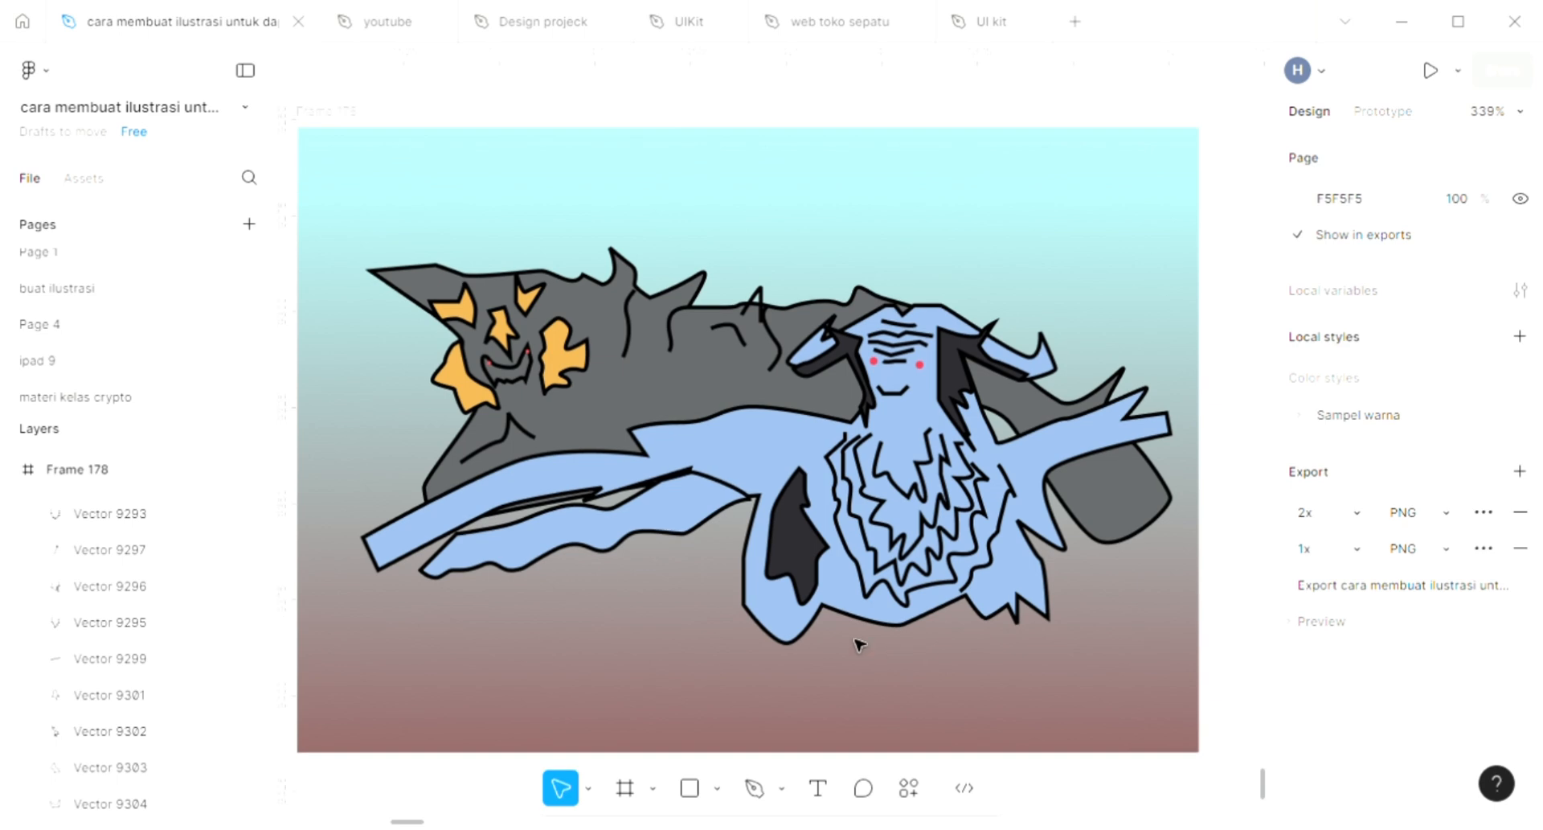
{"action": "scroll", "coordinate": [494, 366], "scroll_direction": "up", "scroll_amount": 3}
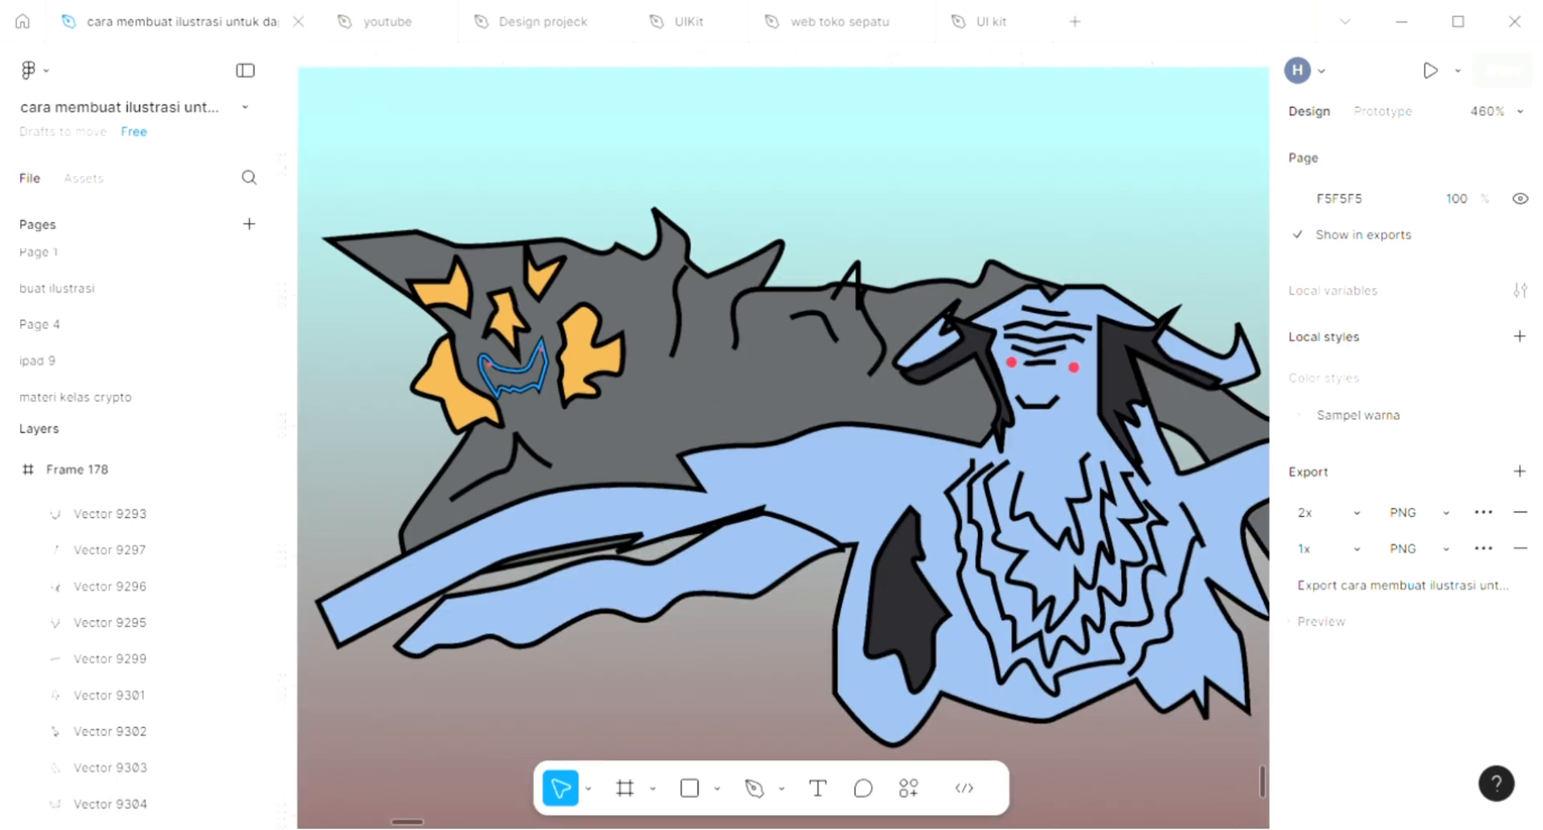
{"action": "left_click", "coordinate": [494, 366]}
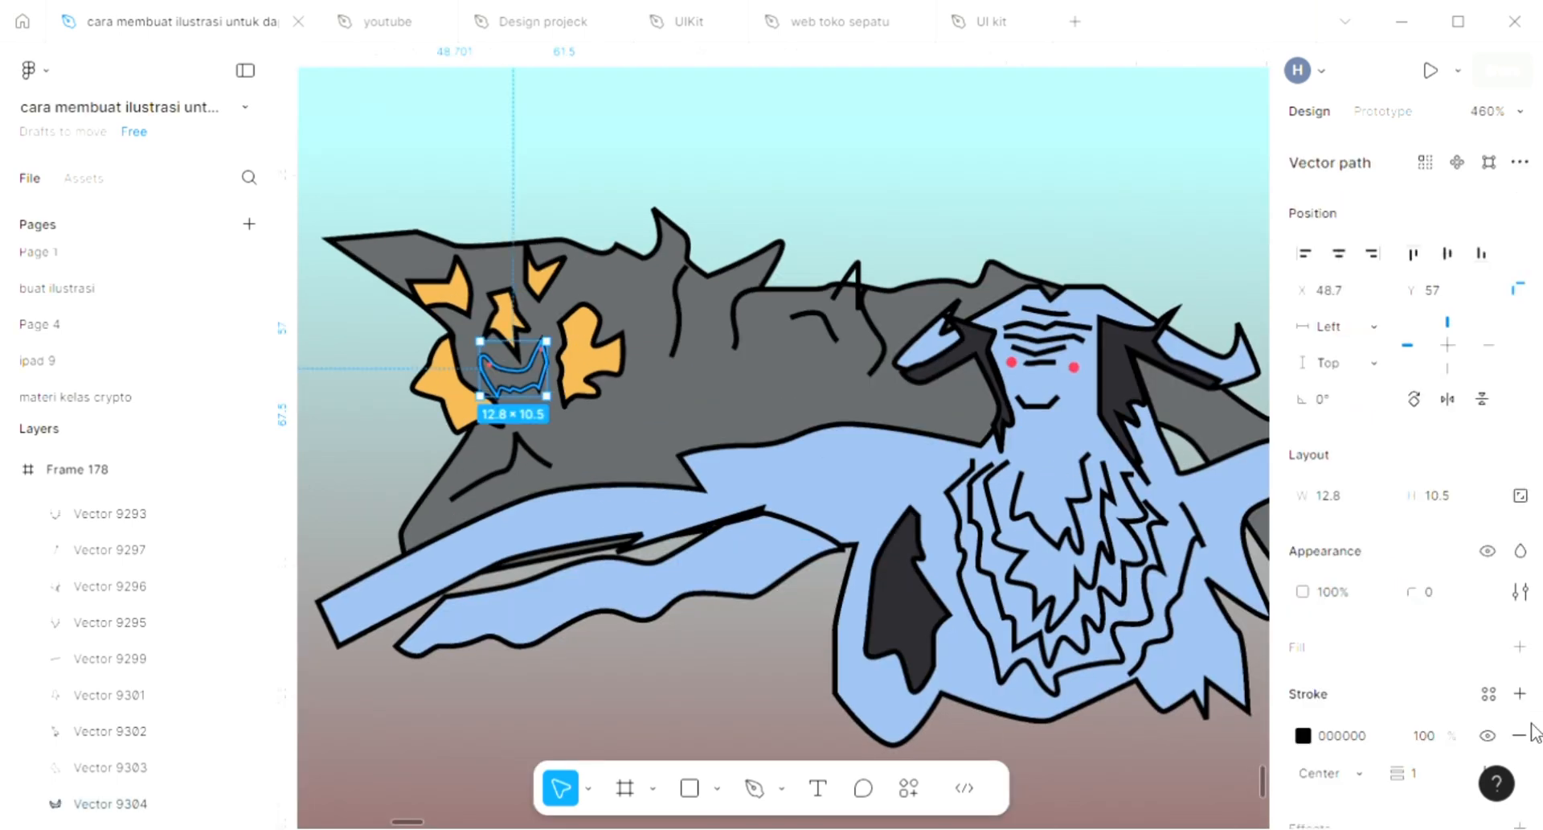
{"action": "left_click", "coordinate": [1519, 646]}
{"action": "scroll", "coordinate": [678, 494], "scroll_direction": "left", "scroll_amount": 5}
{"action": "scroll", "coordinate": [677, 495], "scroll_direction": "up", "scroll_amount": 5}
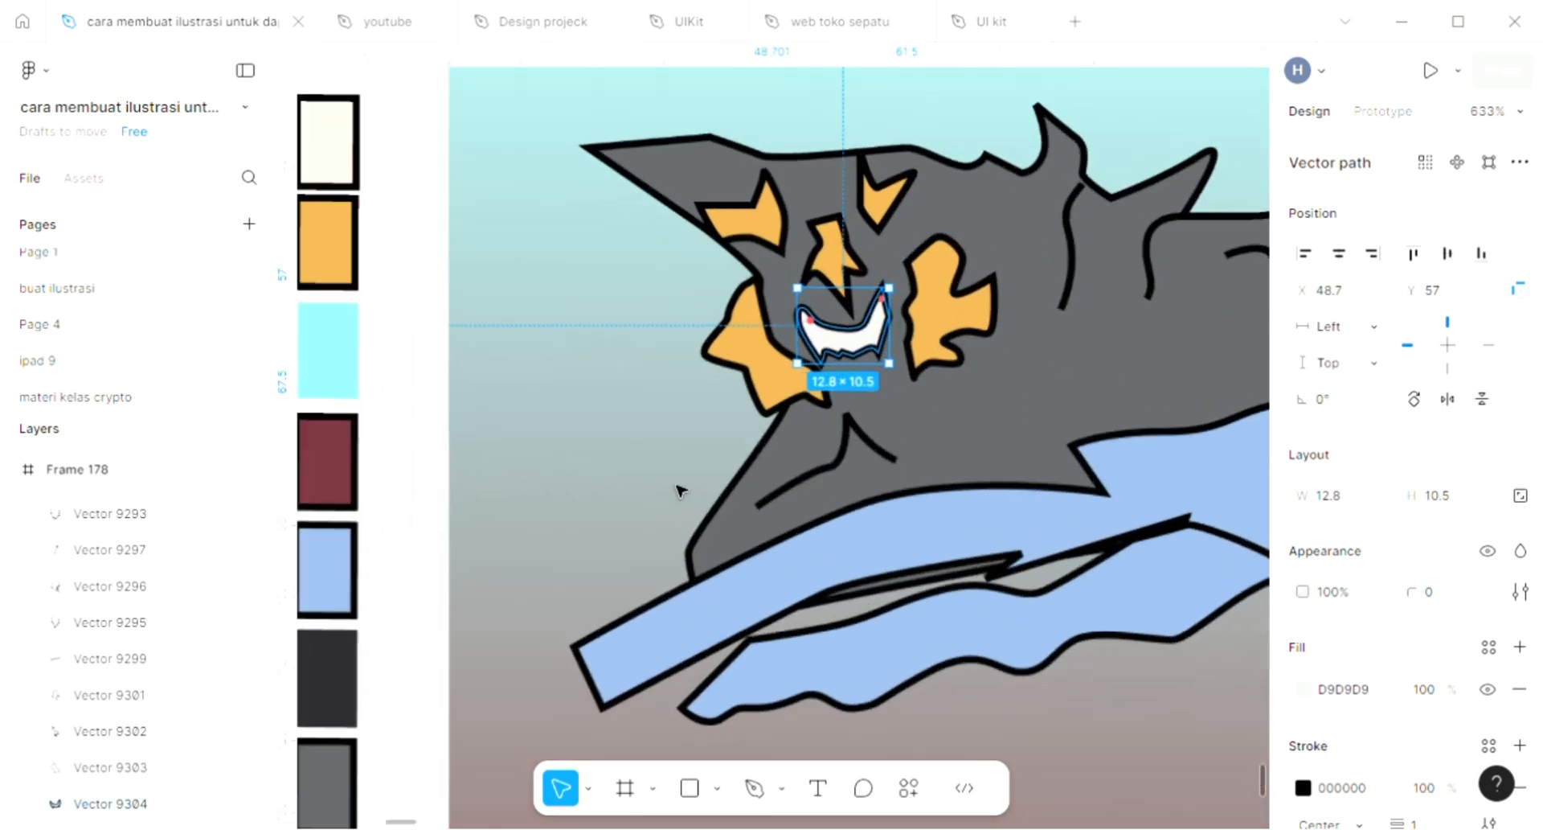
{"action": "scroll", "coordinate": [832, 468], "scroll_direction": "down", "scroll_amount": 5}
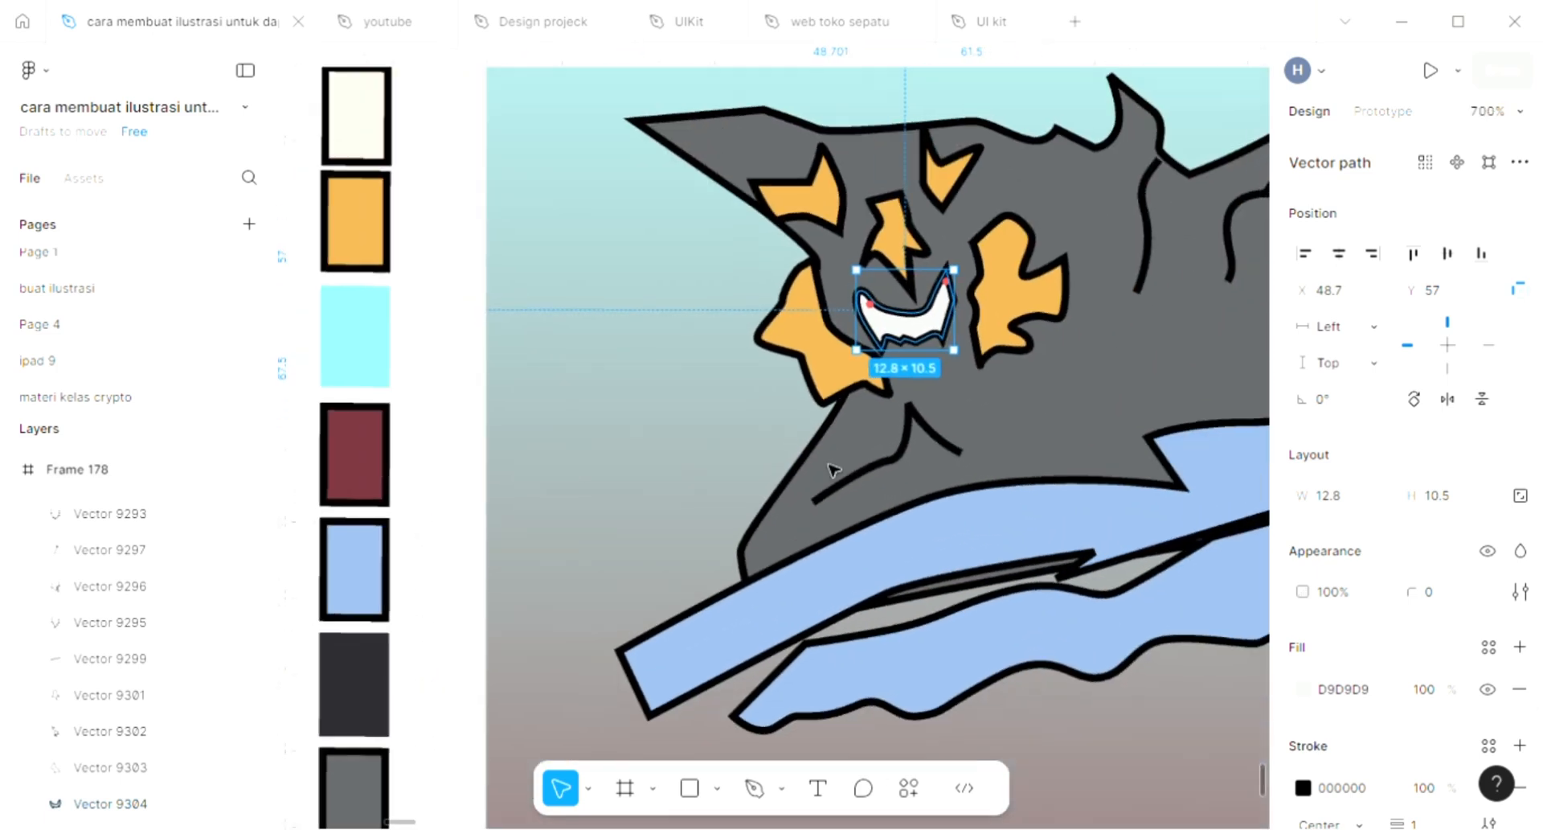
{"action": "key", "text": "i"}
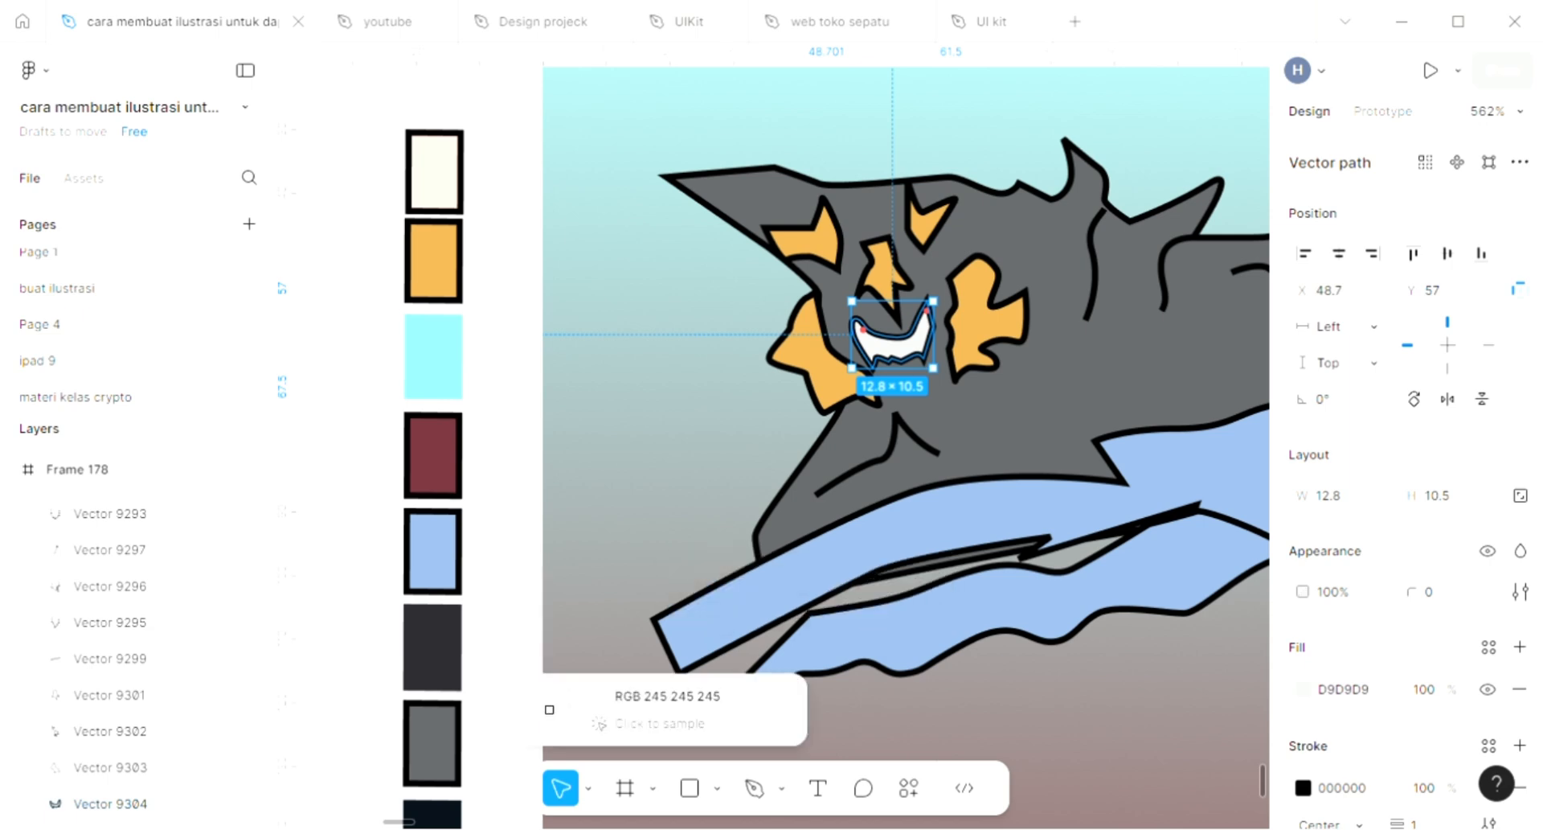
{"action": "scroll", "coordinate": [500, 651], "scroll_direction": "down", "scroll_amount": 2}
{"action": "left_click", "coordinate": [445, 565]}
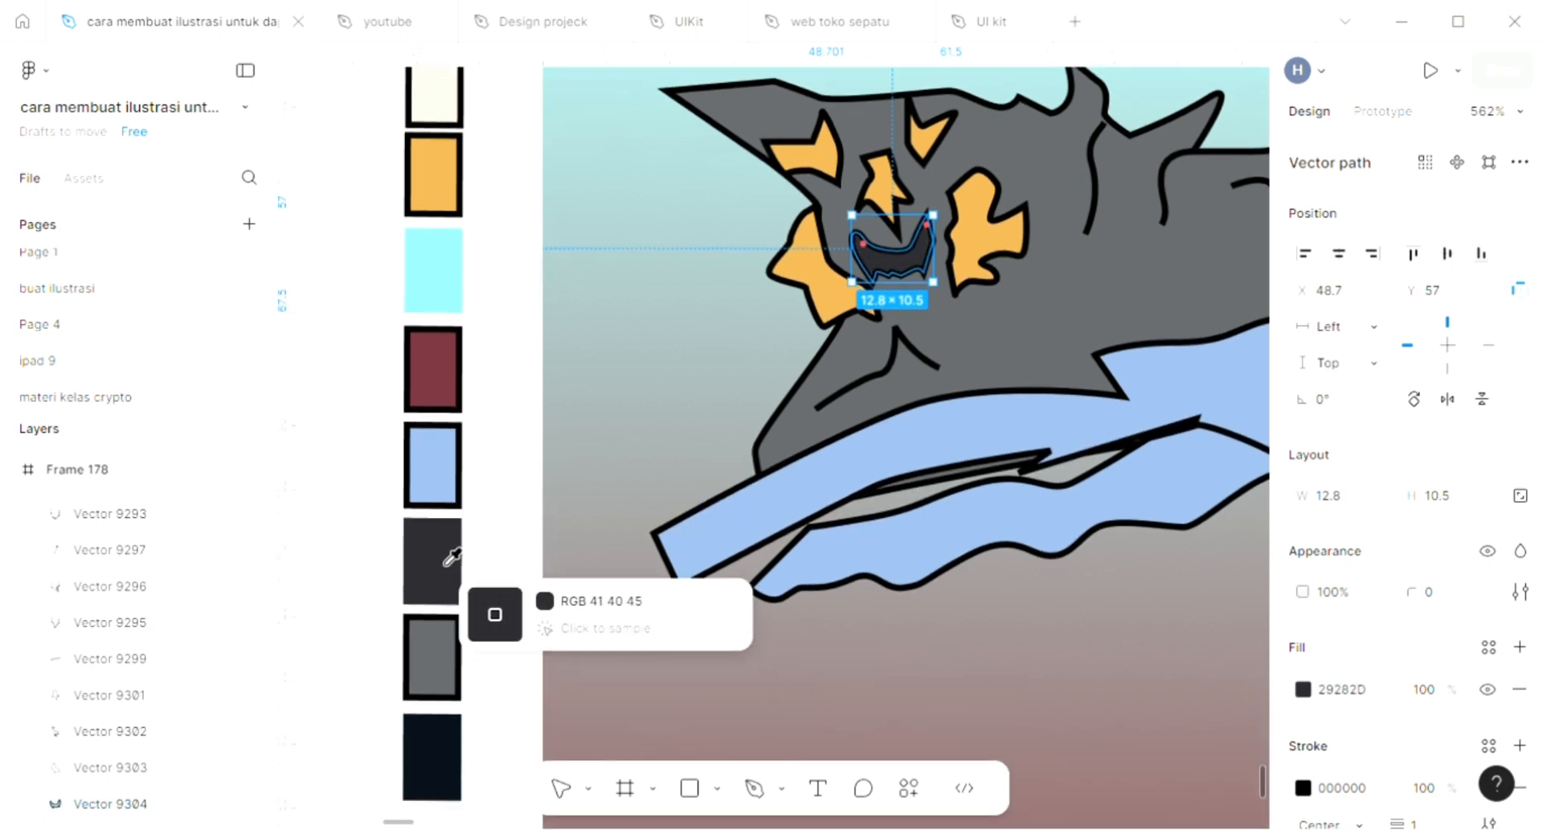
{"action": "left_click", "coordinate": [666, 411]}
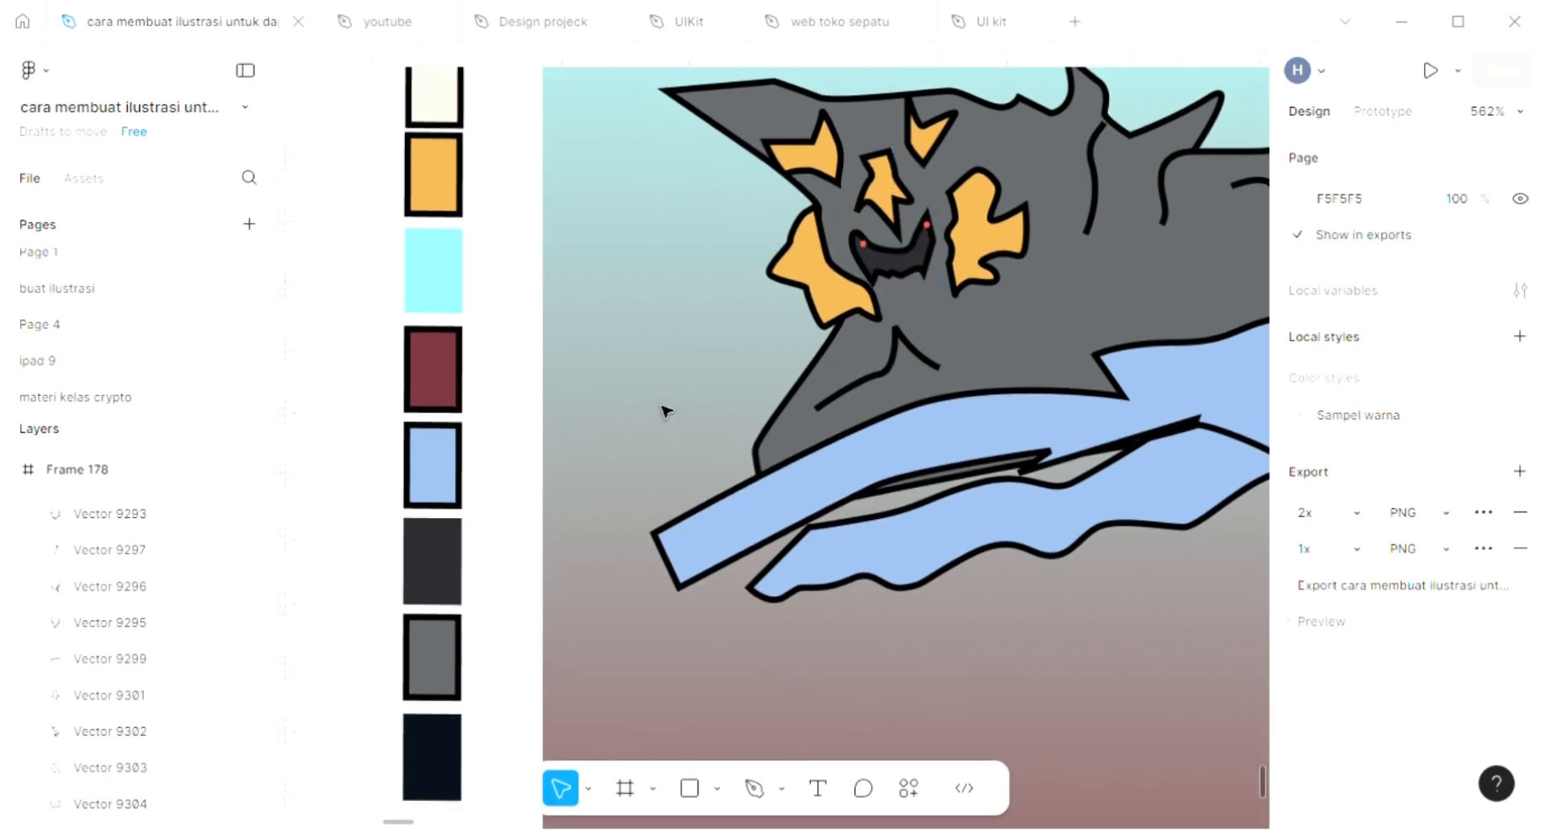
Draw an open curved line about 53 × 8.67 across the middle of the creature's grey body with the Pen tool.
{"action": "scroll", "coordinate": [665, 412], "scroll_direction": "down", "scroll_amount": 5}
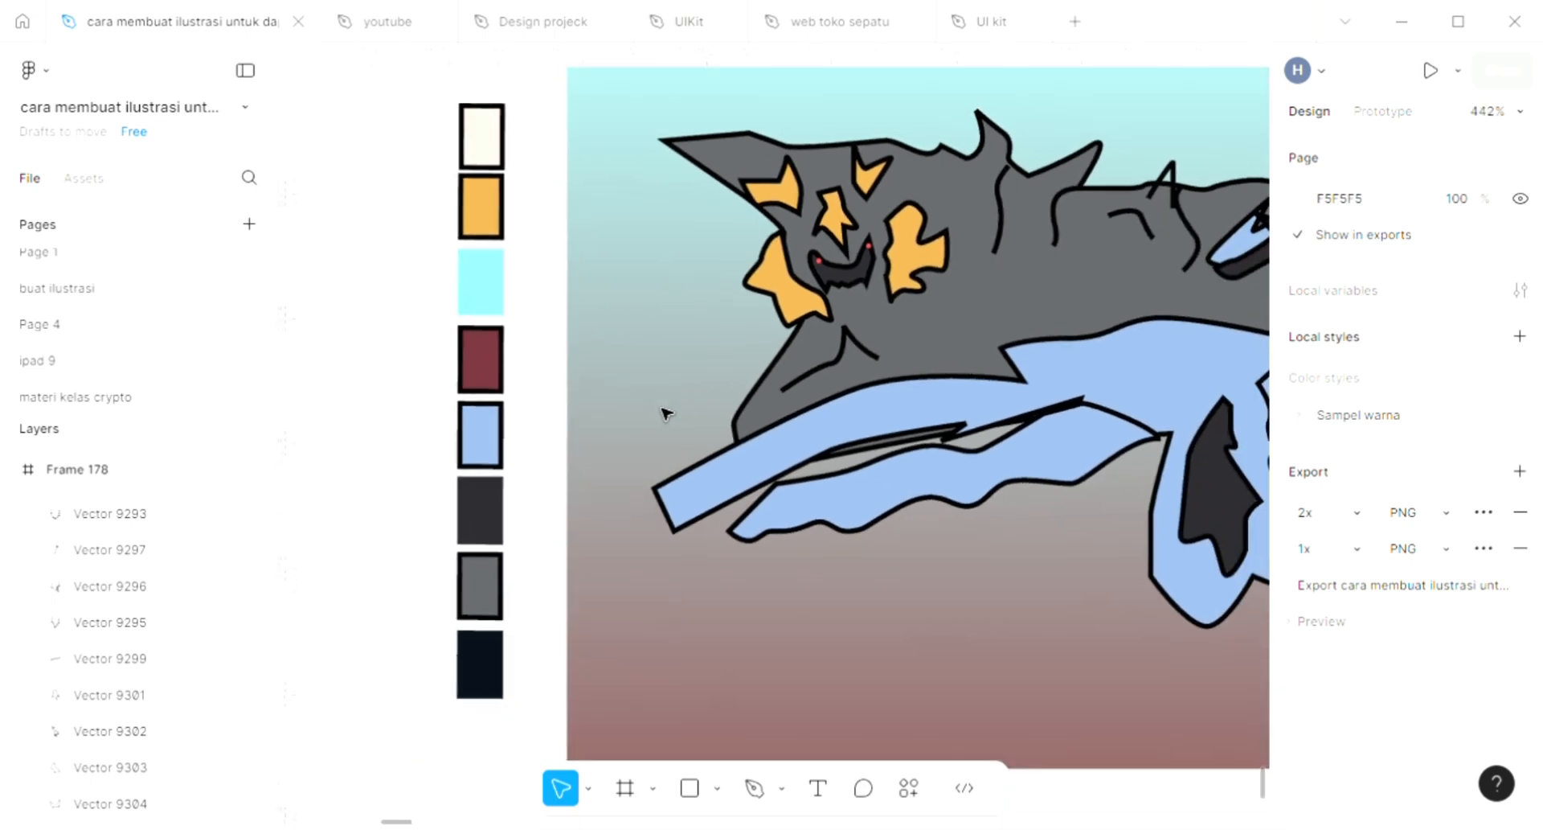
{"action": "scroll", "coordinate": [666, 412], "scroll_direction": "right", "scroll_amount": 5}
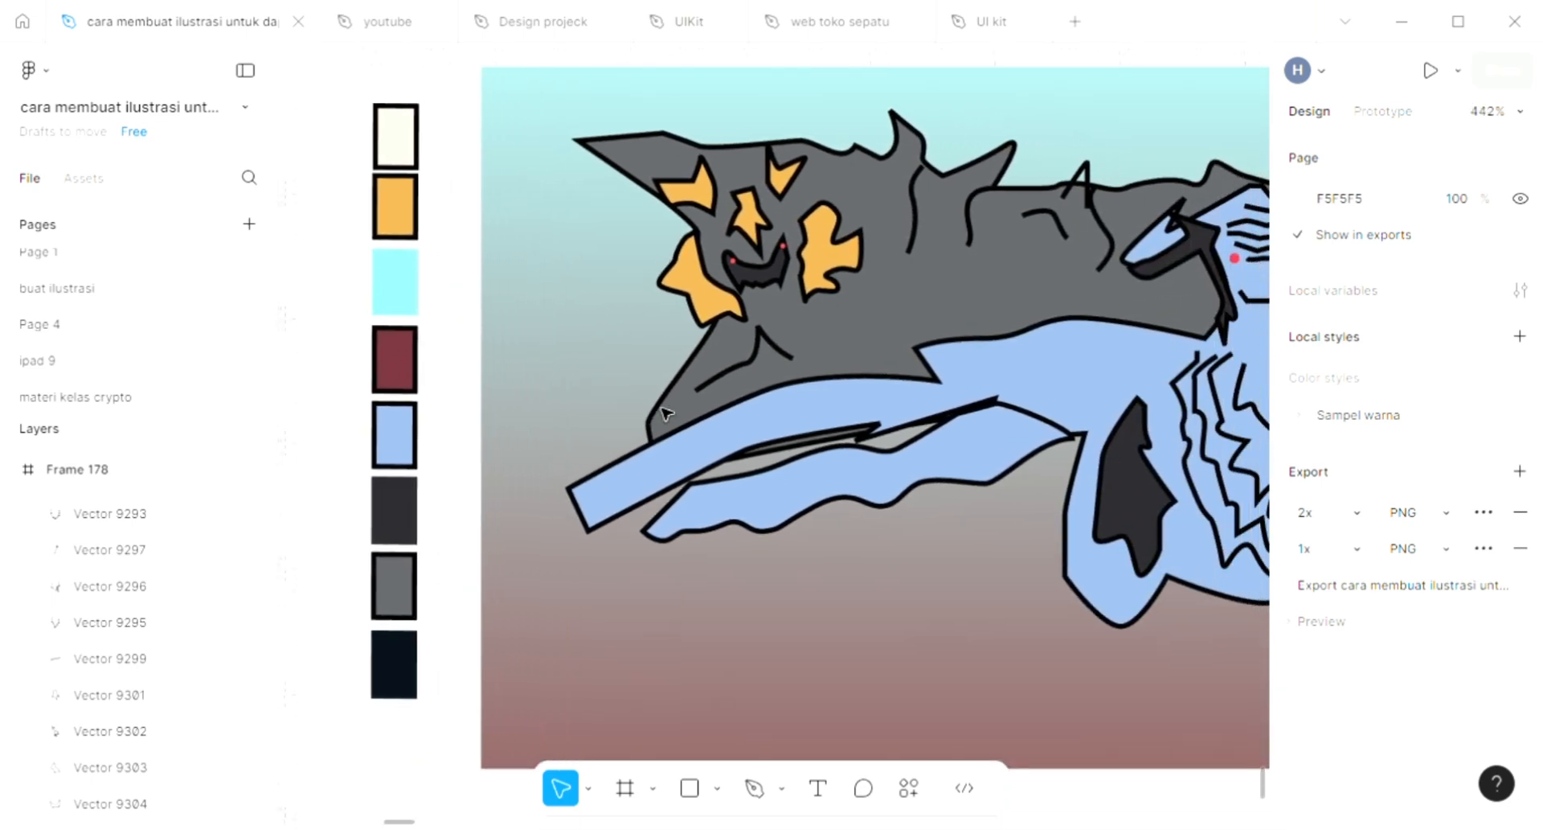
{"action": "scroll", "coordinate": [727, 500], "scroll_direction": "right", "scroll_amount": 5}
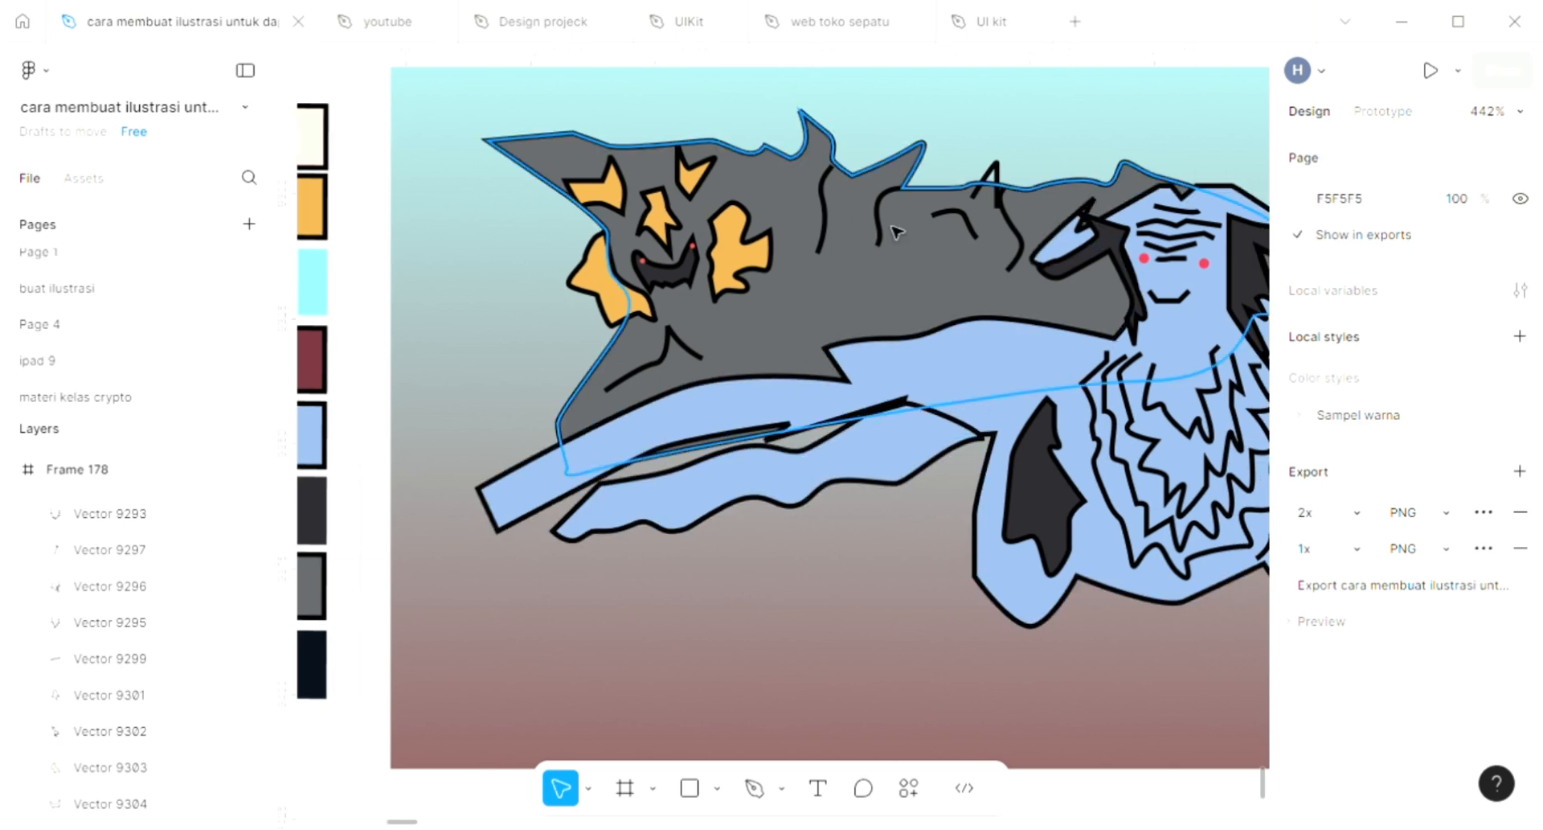
{"action": "scroll", "coordinate": [868, 672], "scroll_direction": "right", "scroll_amount": 2}
{"action": "left_click", "coordinate": [755, 788]}
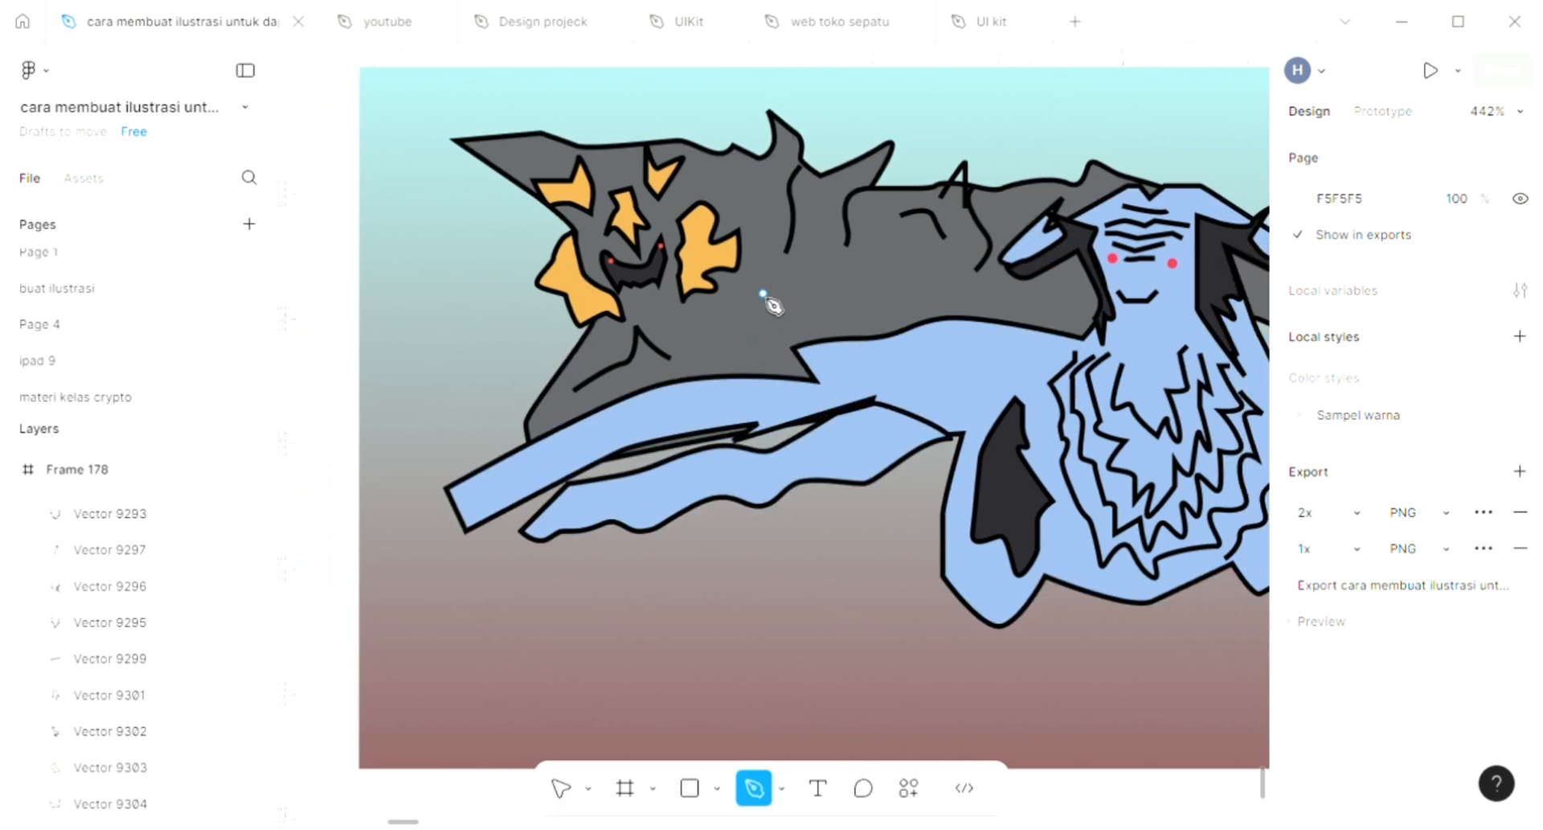
{"action": "left_click_drag", "start_coordinate": [890, 256], "coordinate": [905, 254]}
{"action": "left_click_drag", "start_coordinate": [937, 270], "coordinate": [970, 285]}
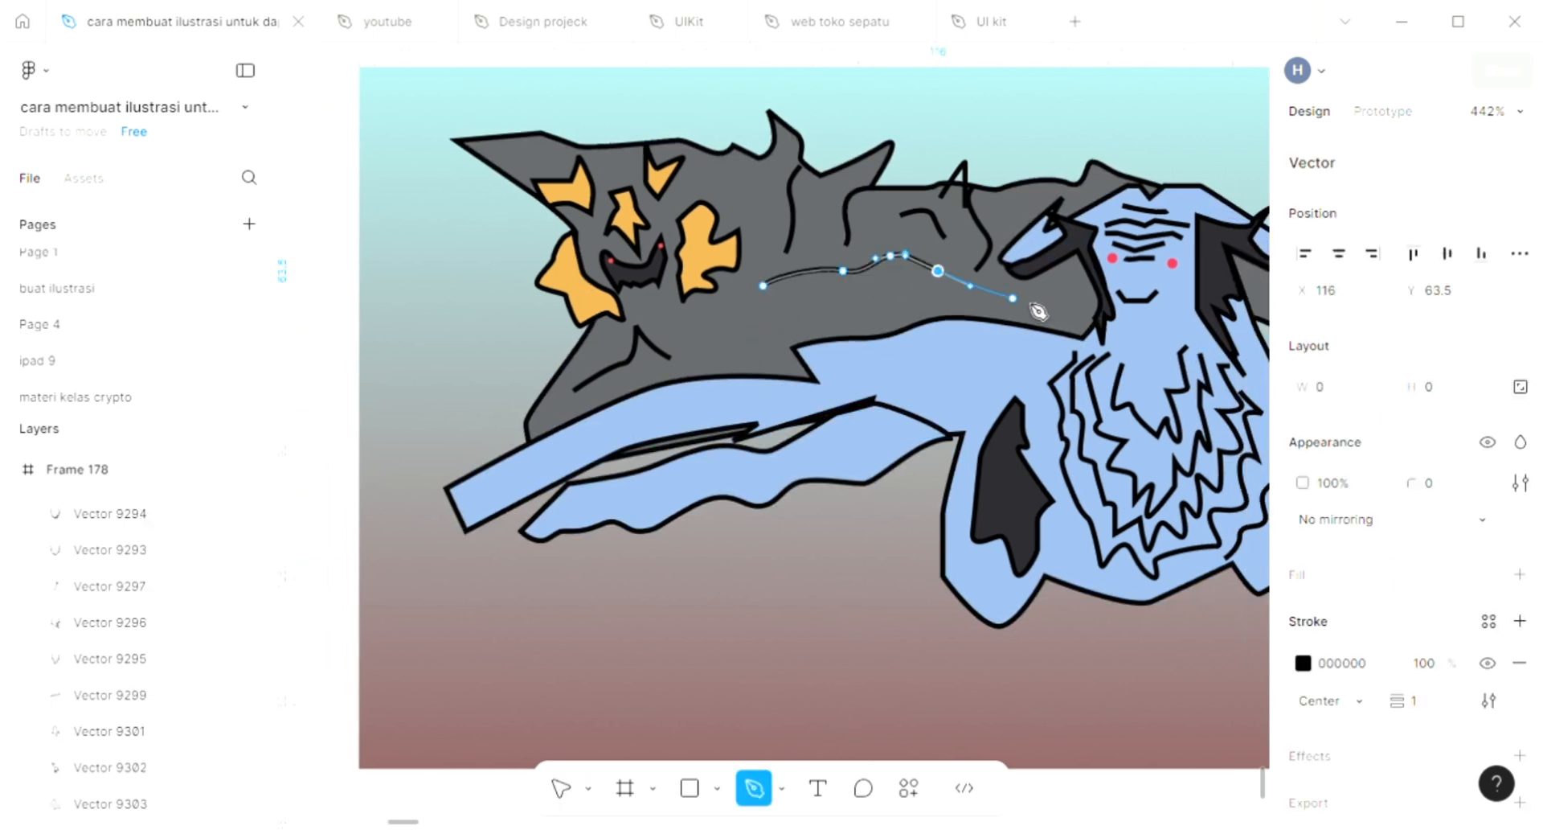
{"action": "key", "text": "Escape"}
{"action": "key", "text": "Escape"}
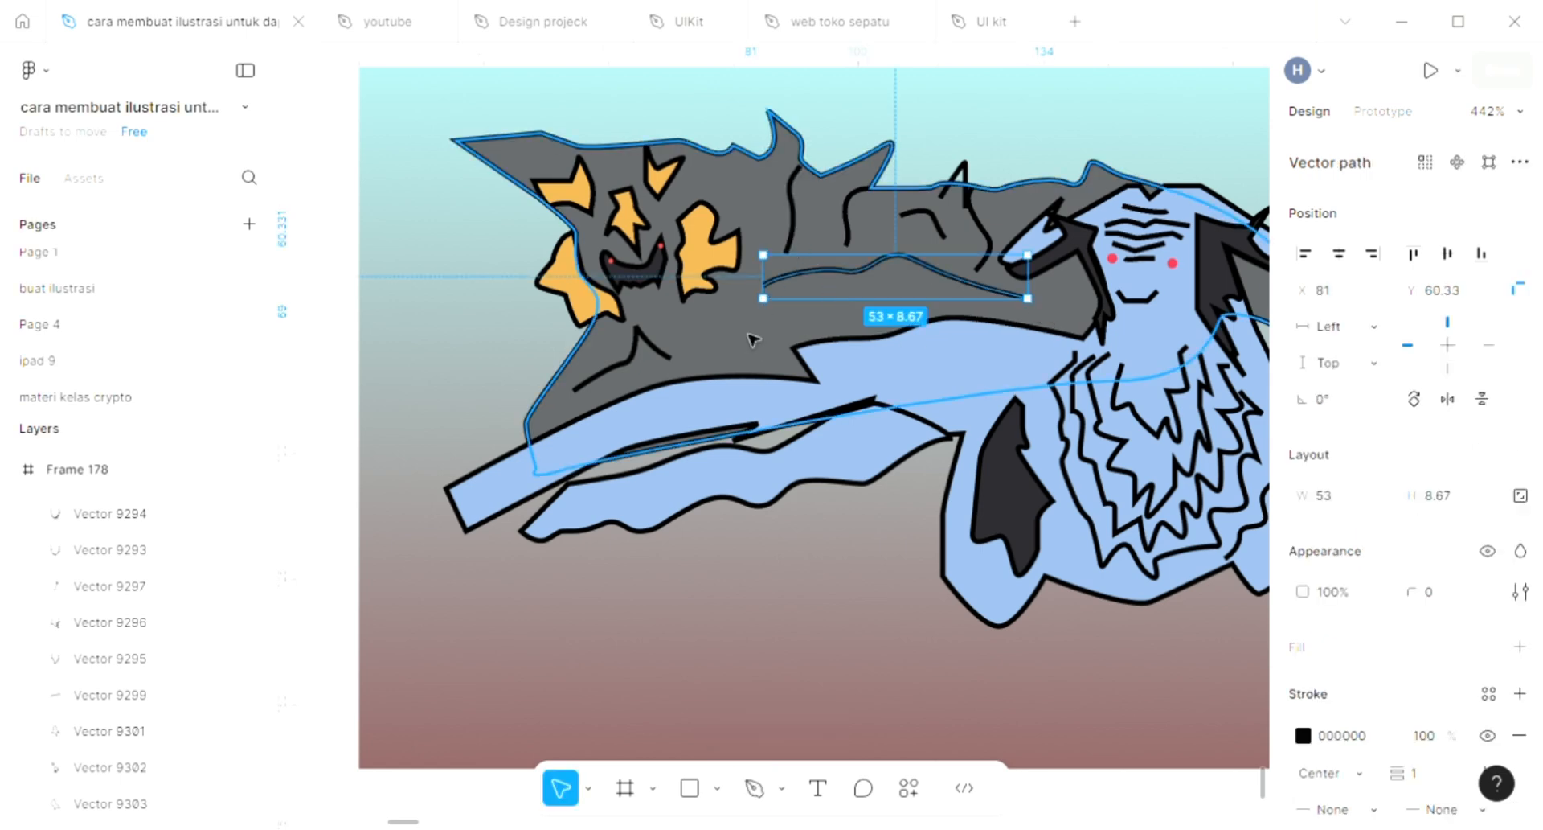
Draw a second open wavy line about 49 × 6 on the creature's grey body, just above the blue arm.
{"action": "key", "text": "p"}
{"action": "left_click", "coordinate": [693, 328]}
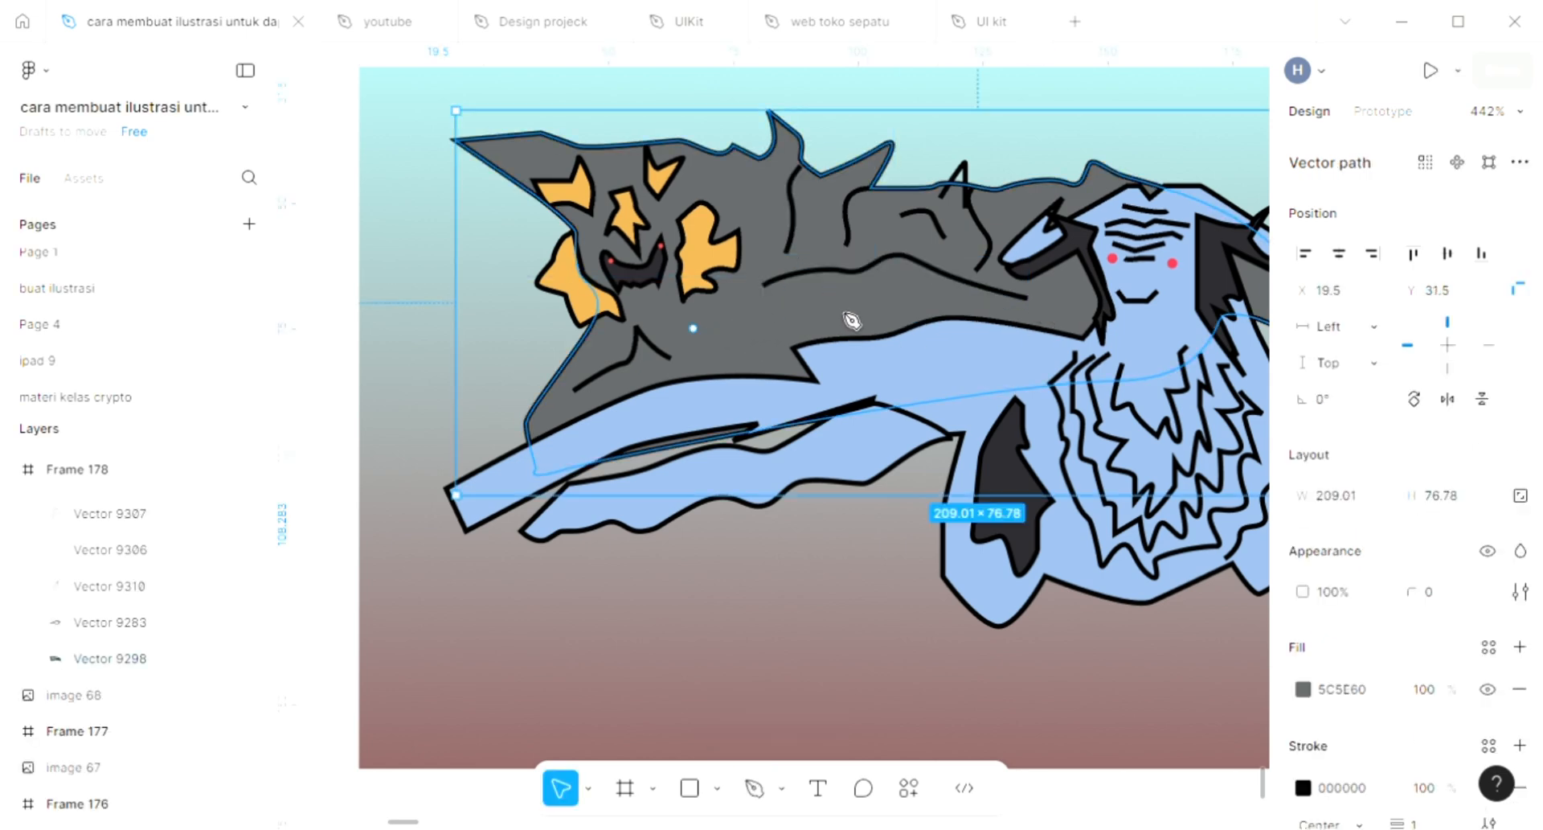
{"action": "left_click_drag", "start_coordinate": [850, 311], "coordinate": [875, 302]}
{"action": "key", "text": "Escape"}
{"action": "key", "text": "Escape"}
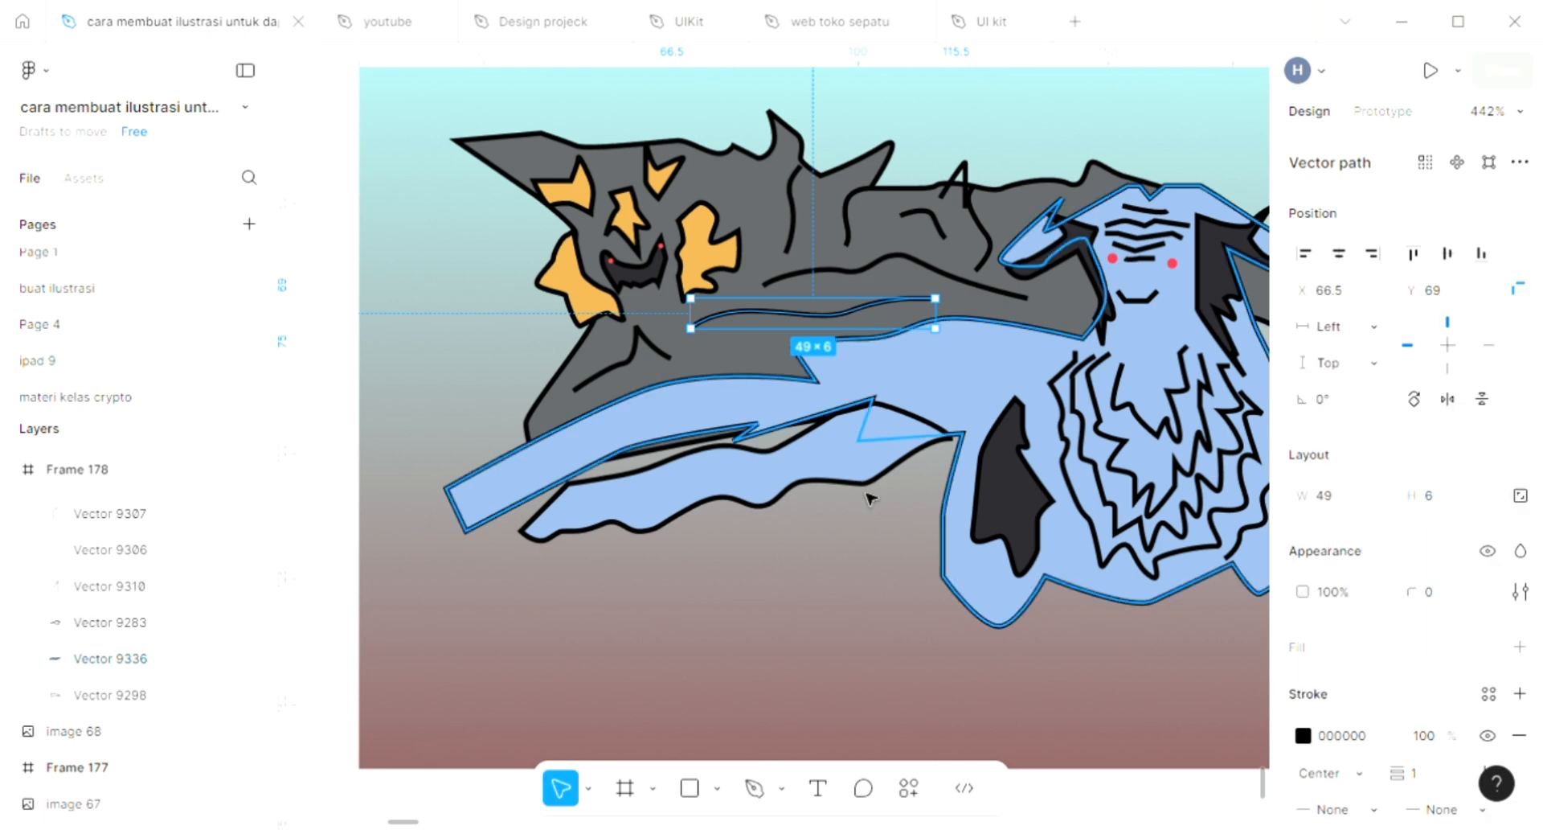
{"action": "key", "text": "Escape"}
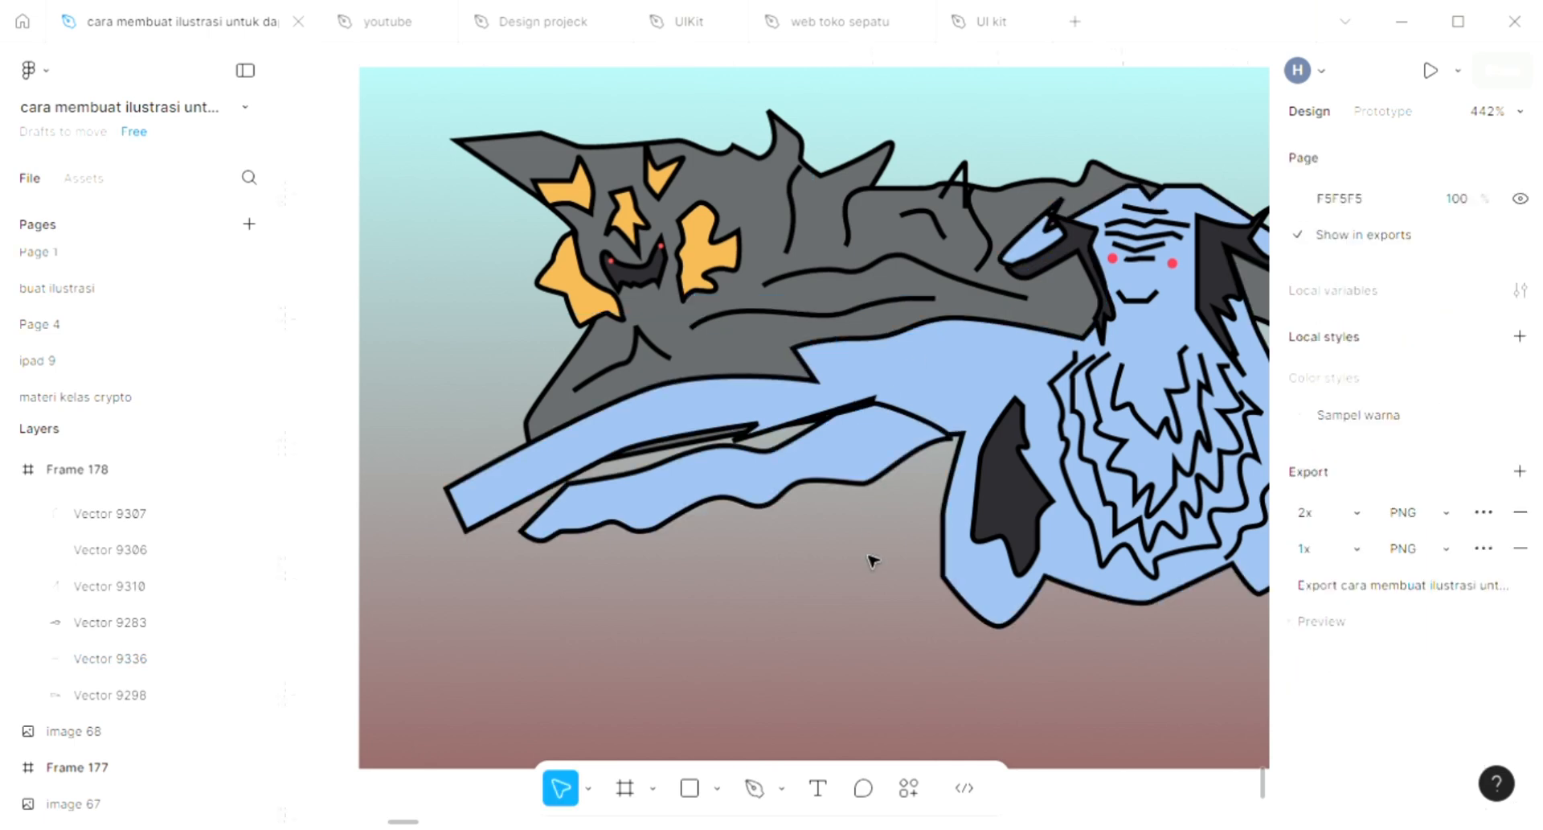
{"action": "scroll", "coordinate": [877, 593], "scroll_direction": "right", "scroll_amount": 5}
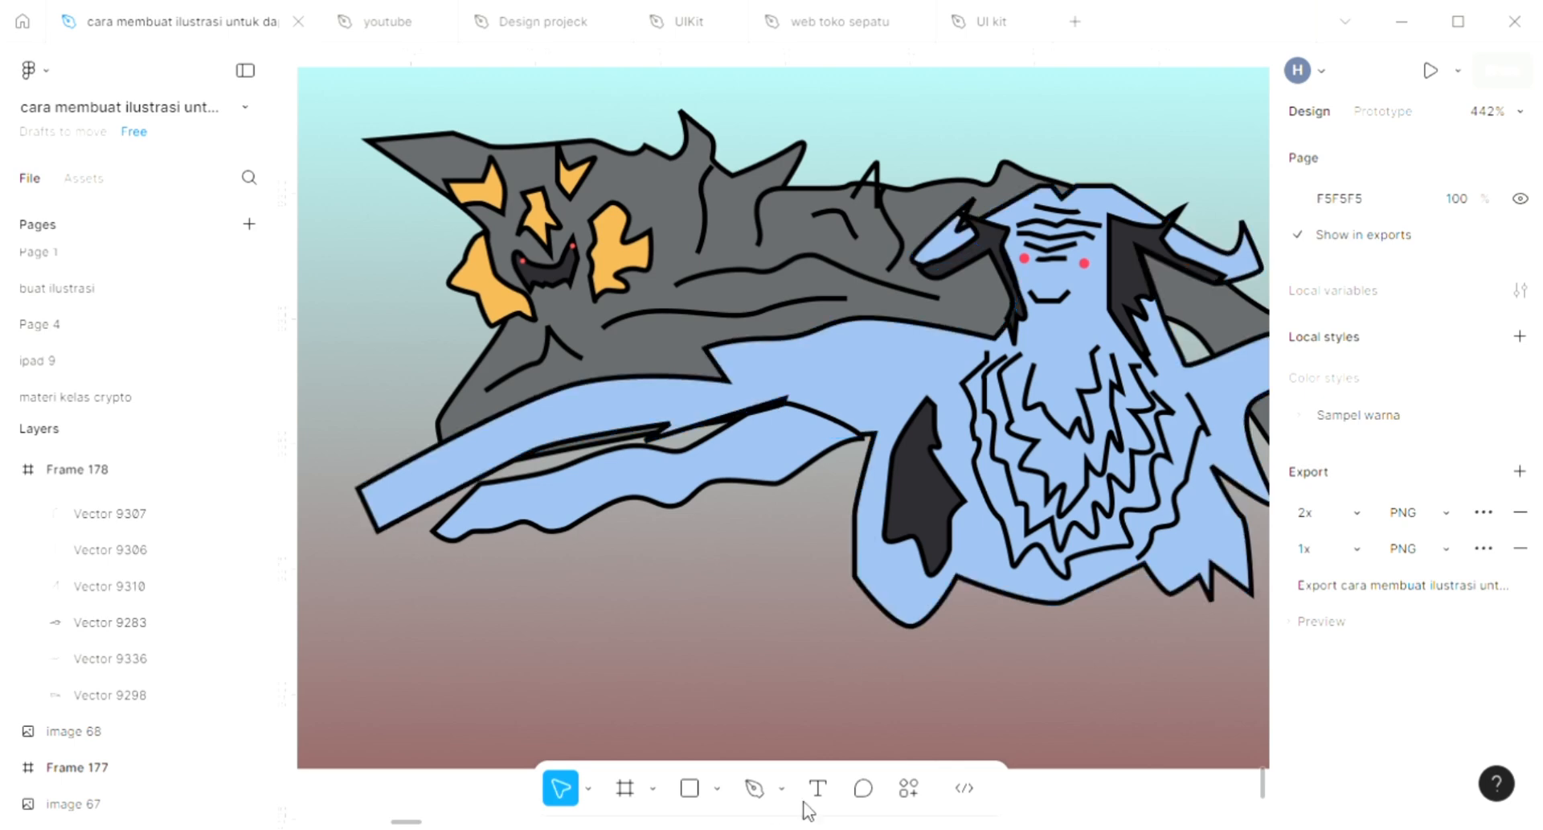
Draw a short diagonal line about 8 × 9.5 with the Pen tool on the creature's rounded grey end beneath the figure's shorter arm.
{"action": "left_click", "coordinate": [756, 789]}
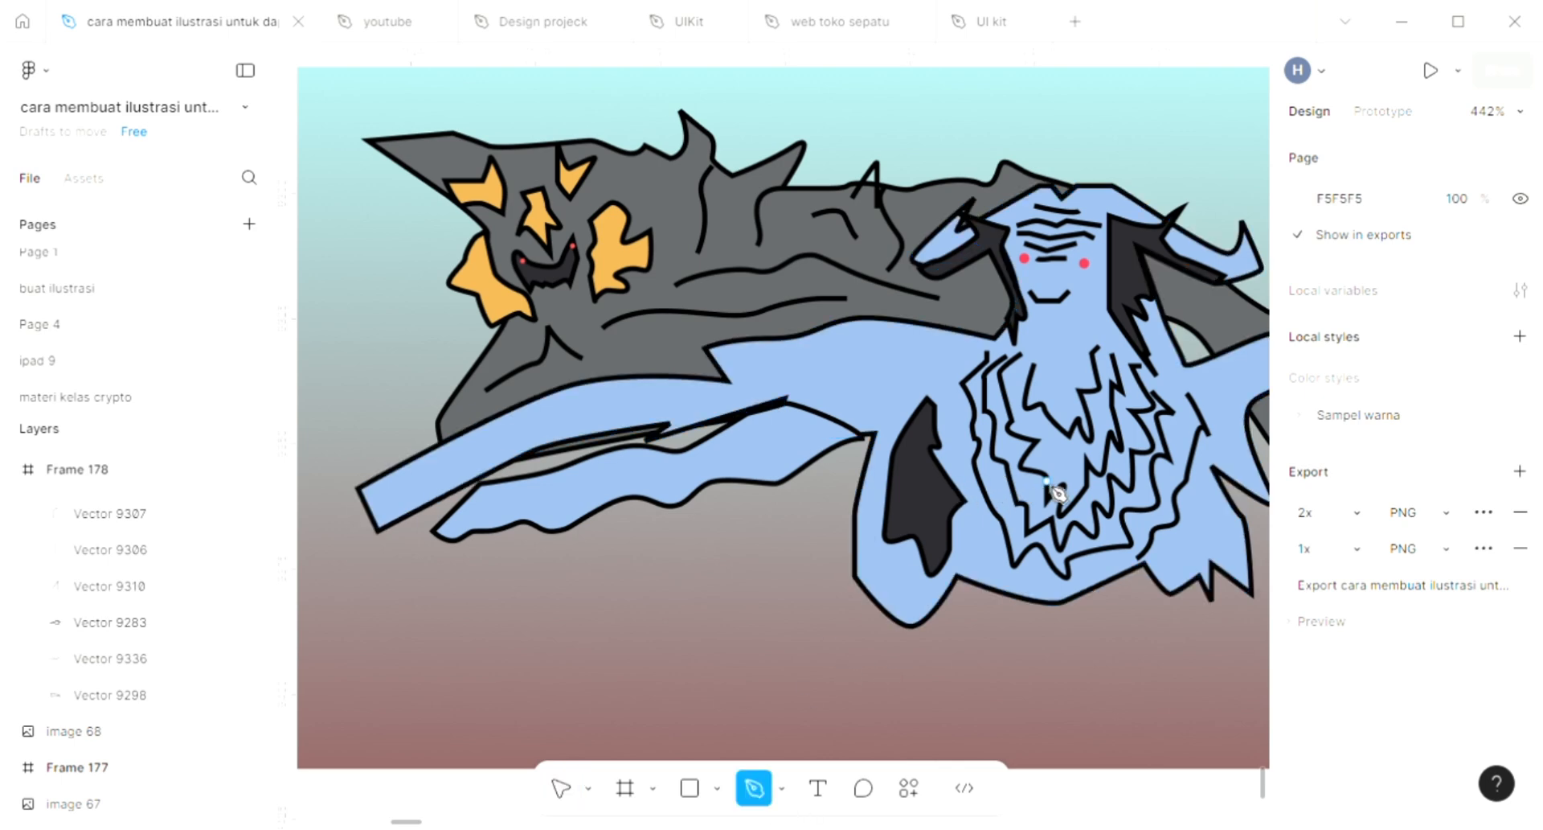
{"action": "scroll", "coordinate": [1058, 492], "scroll_direction": "right", "scroll_amount": 6}
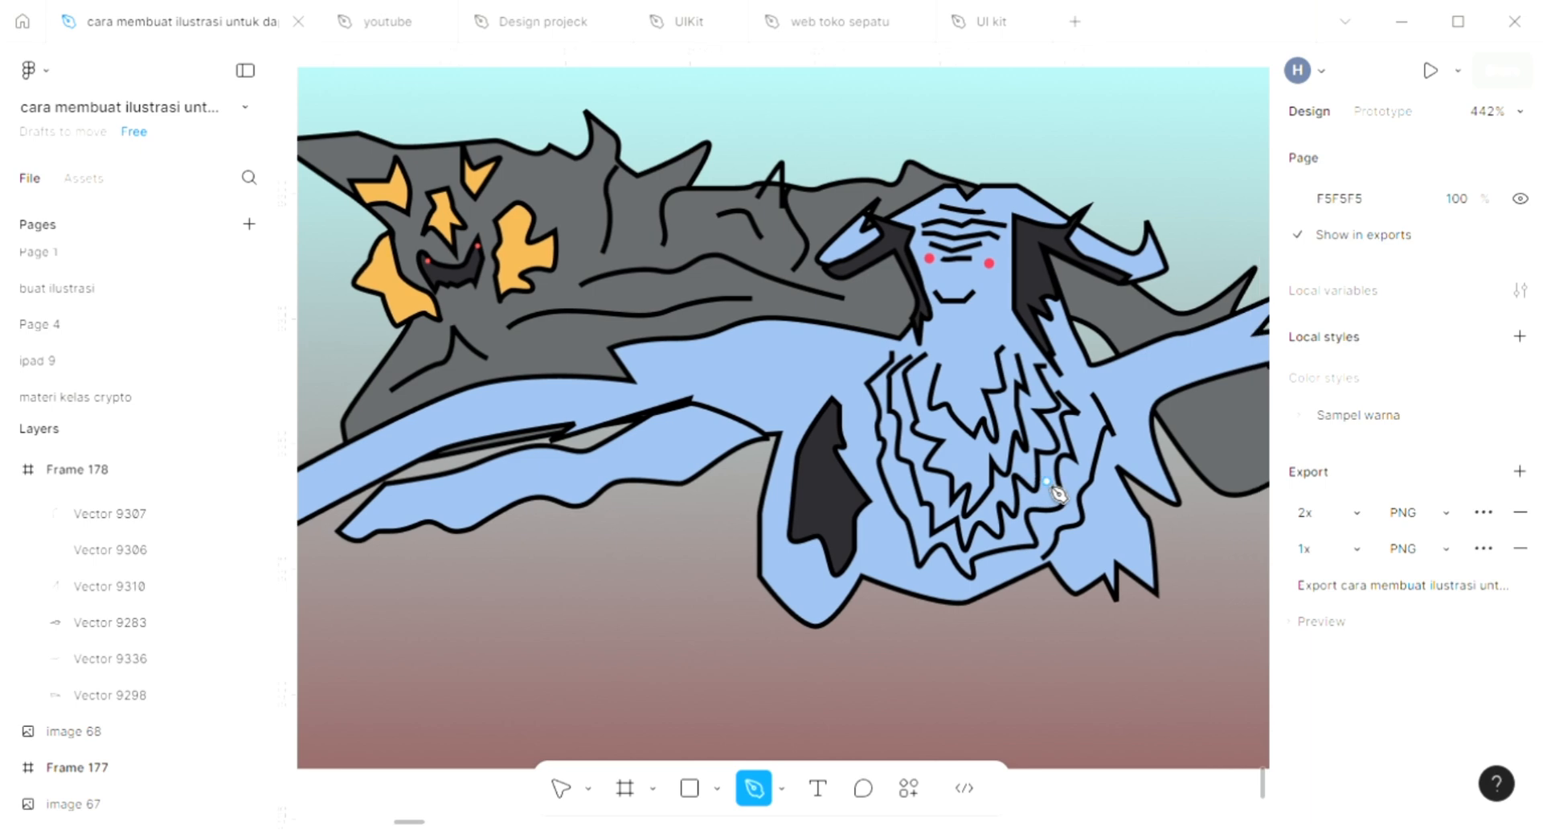
{"action": "scroll", "coordinate": [1058, 492], "scroll_direction": "right", "scroll_amount": 8}
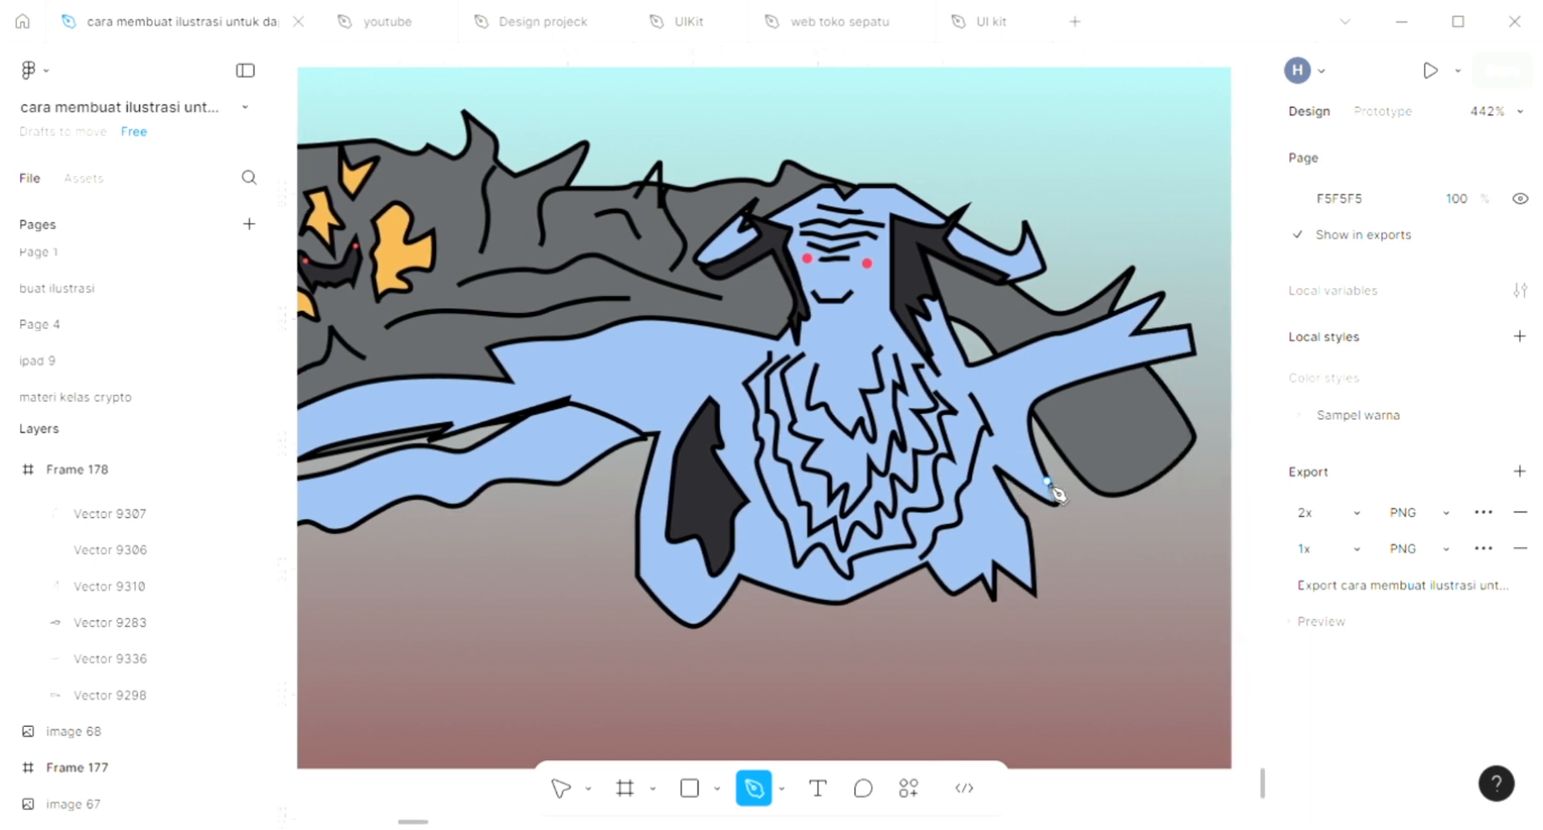
{"action": "scroll", "coordinate": [1058, 492], "scroll_direction": "right", "scroll_amount": 1}
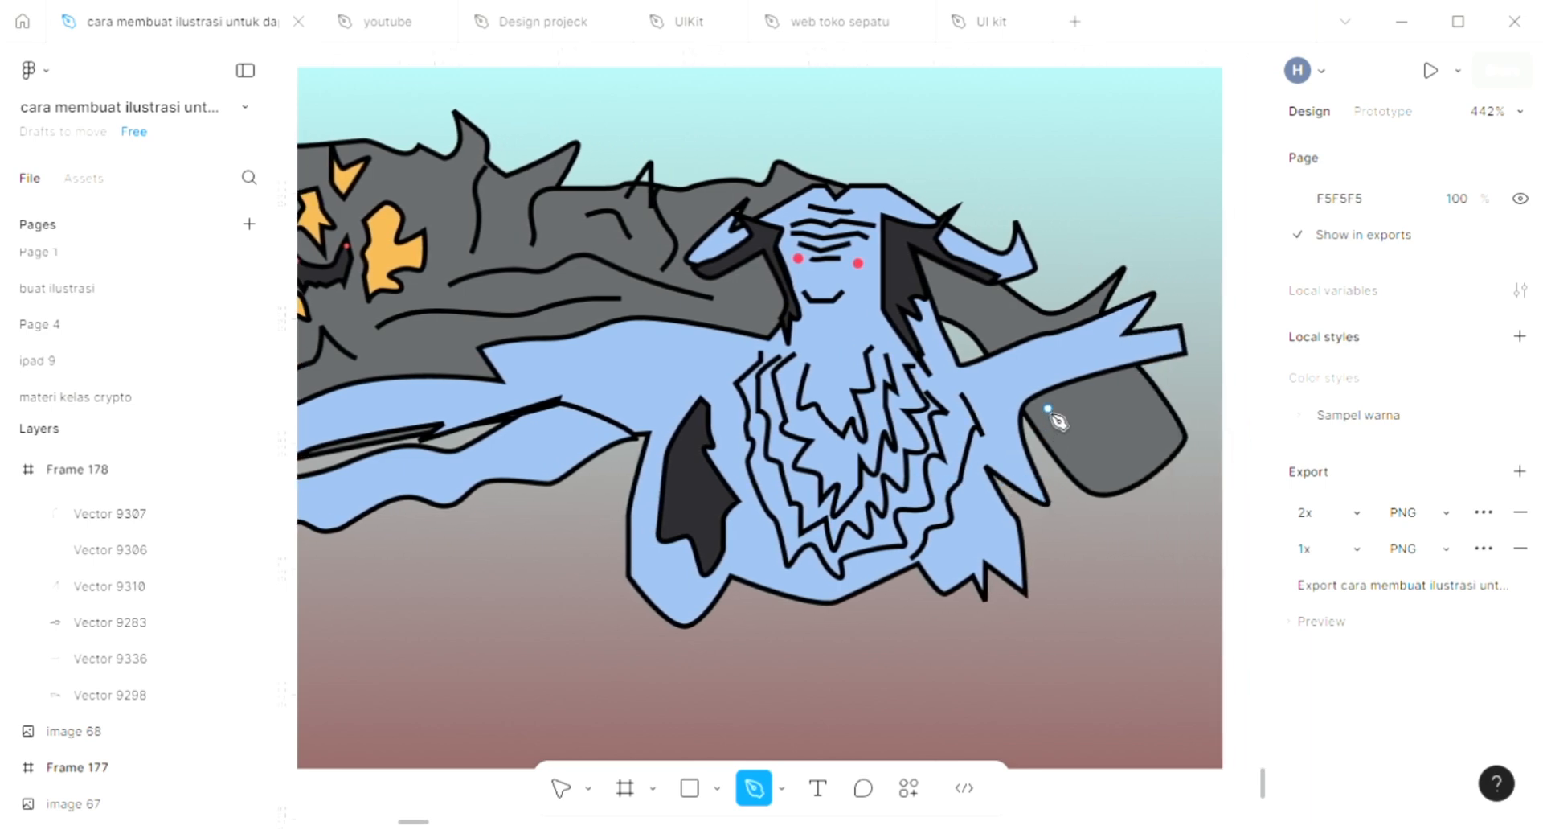
{"action": "scroll", "coordinate": [1058, 419], "scroll_direction": "right", "scroll_amount": 3}
{"action": "scroll", "coordinate": [1058, 420], "scroll_direction": "down", "scroll_amount": 2}
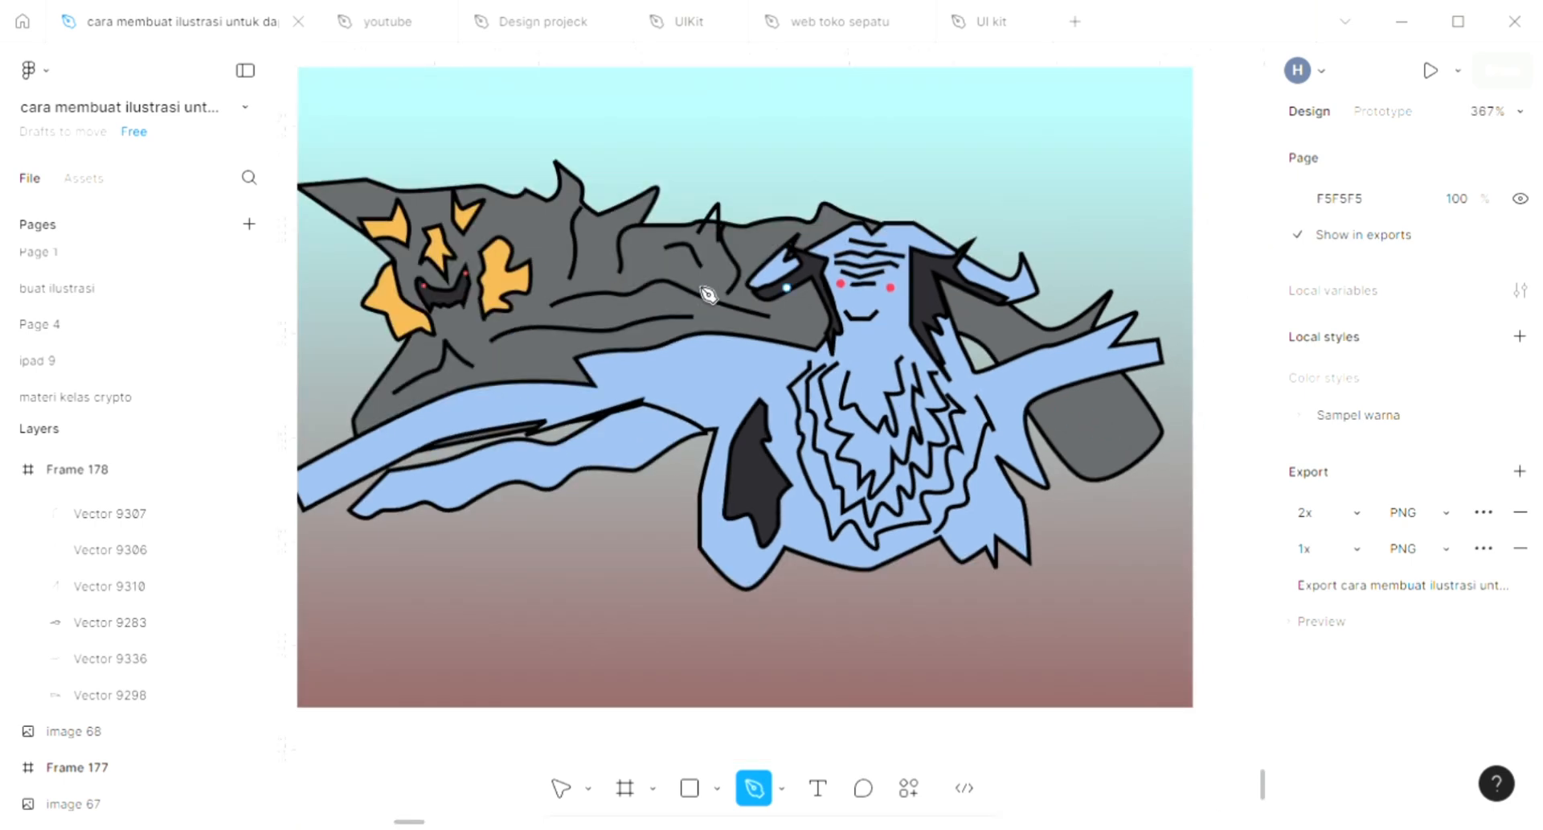
{"action": "left_click", "coordinate": [1124, 429]}
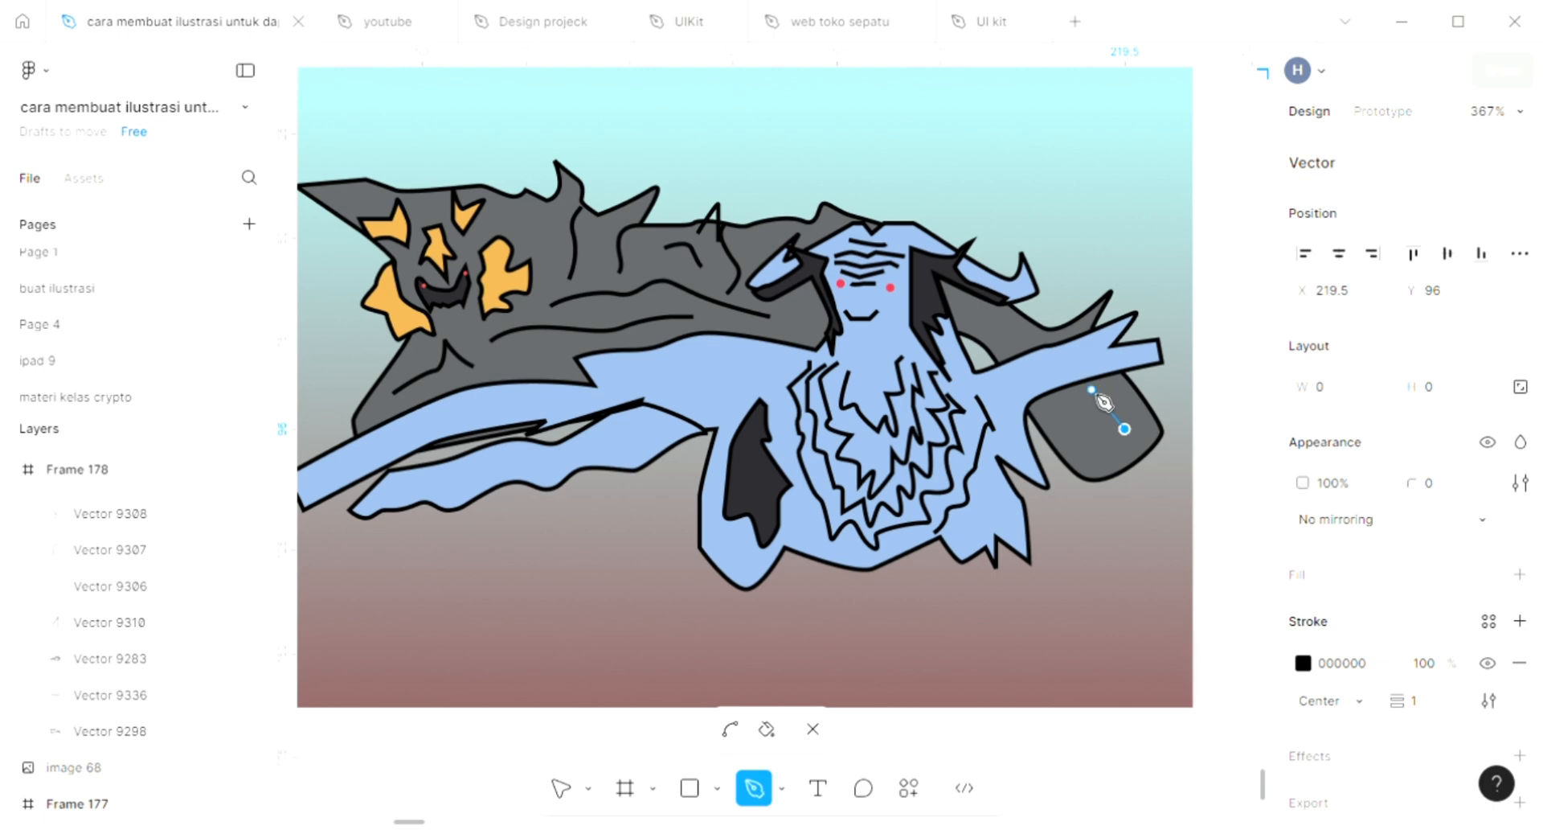
{"action": "left_click", "coordinate": [1091, 390]}
{"action": "key", "text": "Escape"}
{"action": "key", "text": "Escape"}
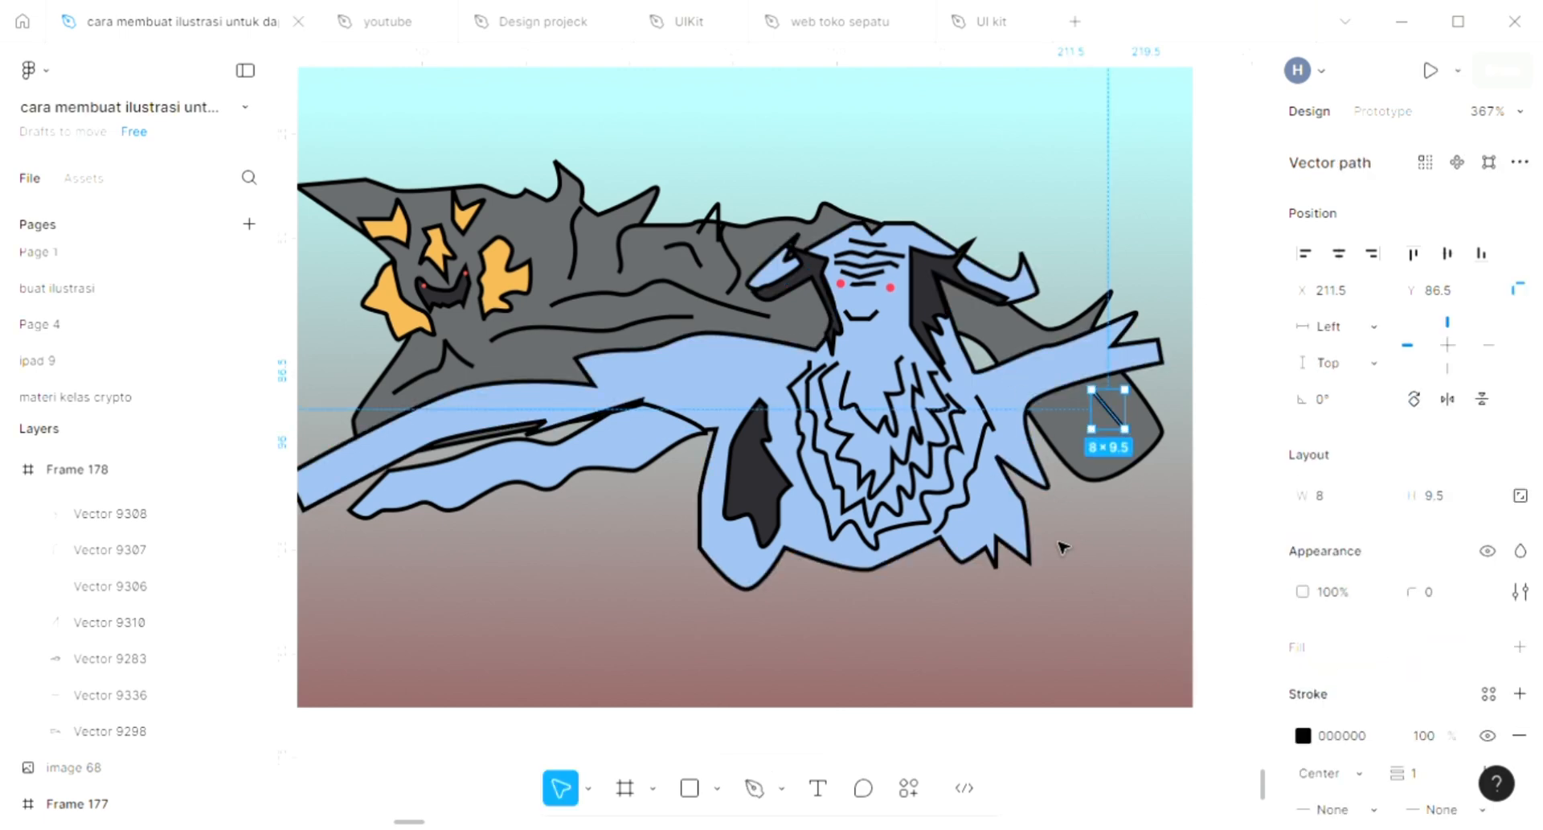
{"action": "key", "text": "Escape"}
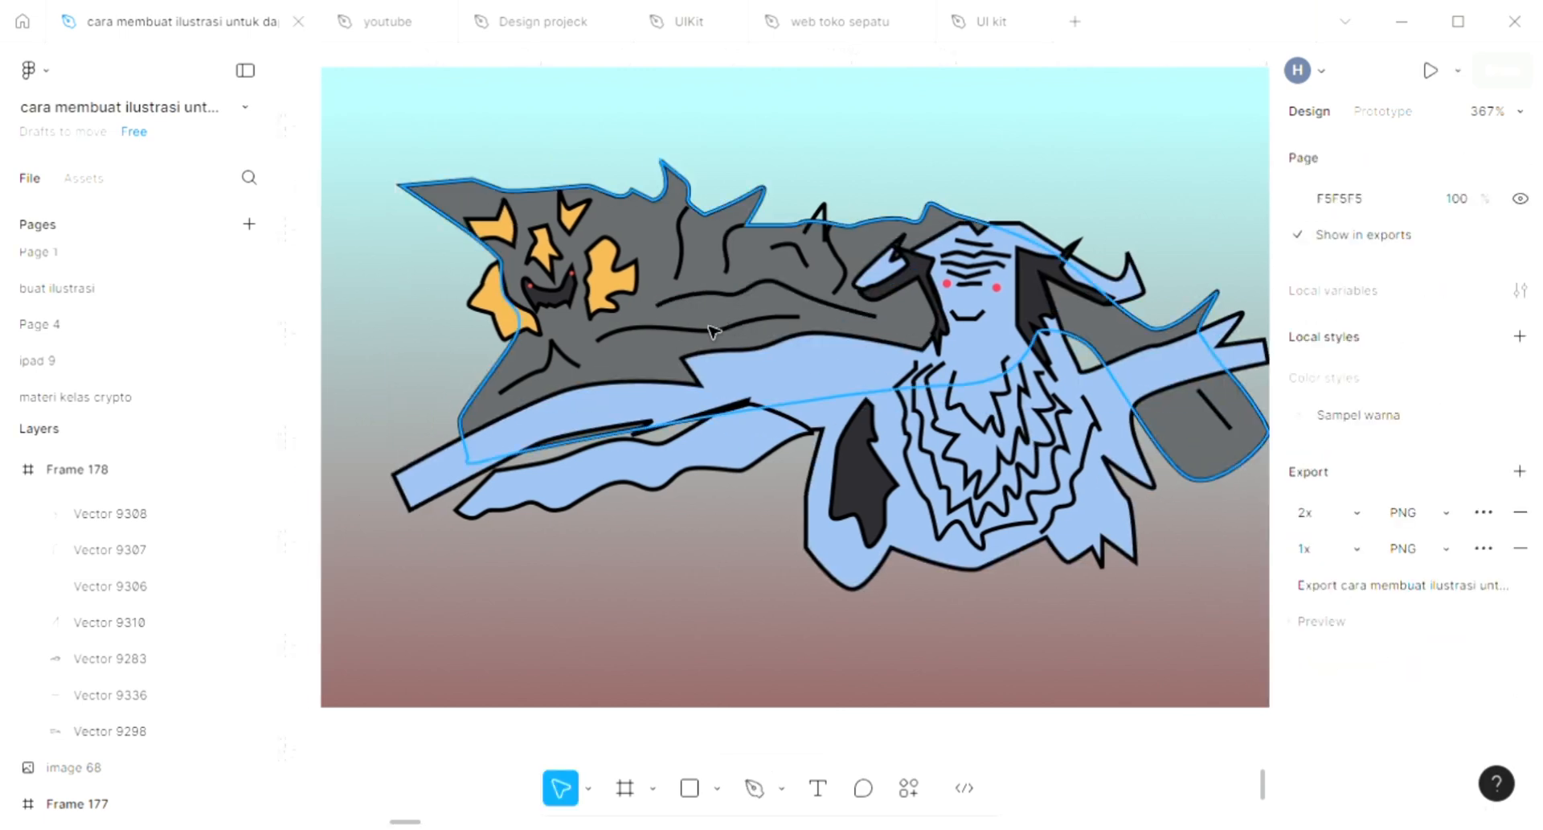
Recolour the strokes of the four short curved lines on the creature's back with the orange D6A24B sampled from its face patch.
{"action": "left_click", "coordinate": [716, 334]}
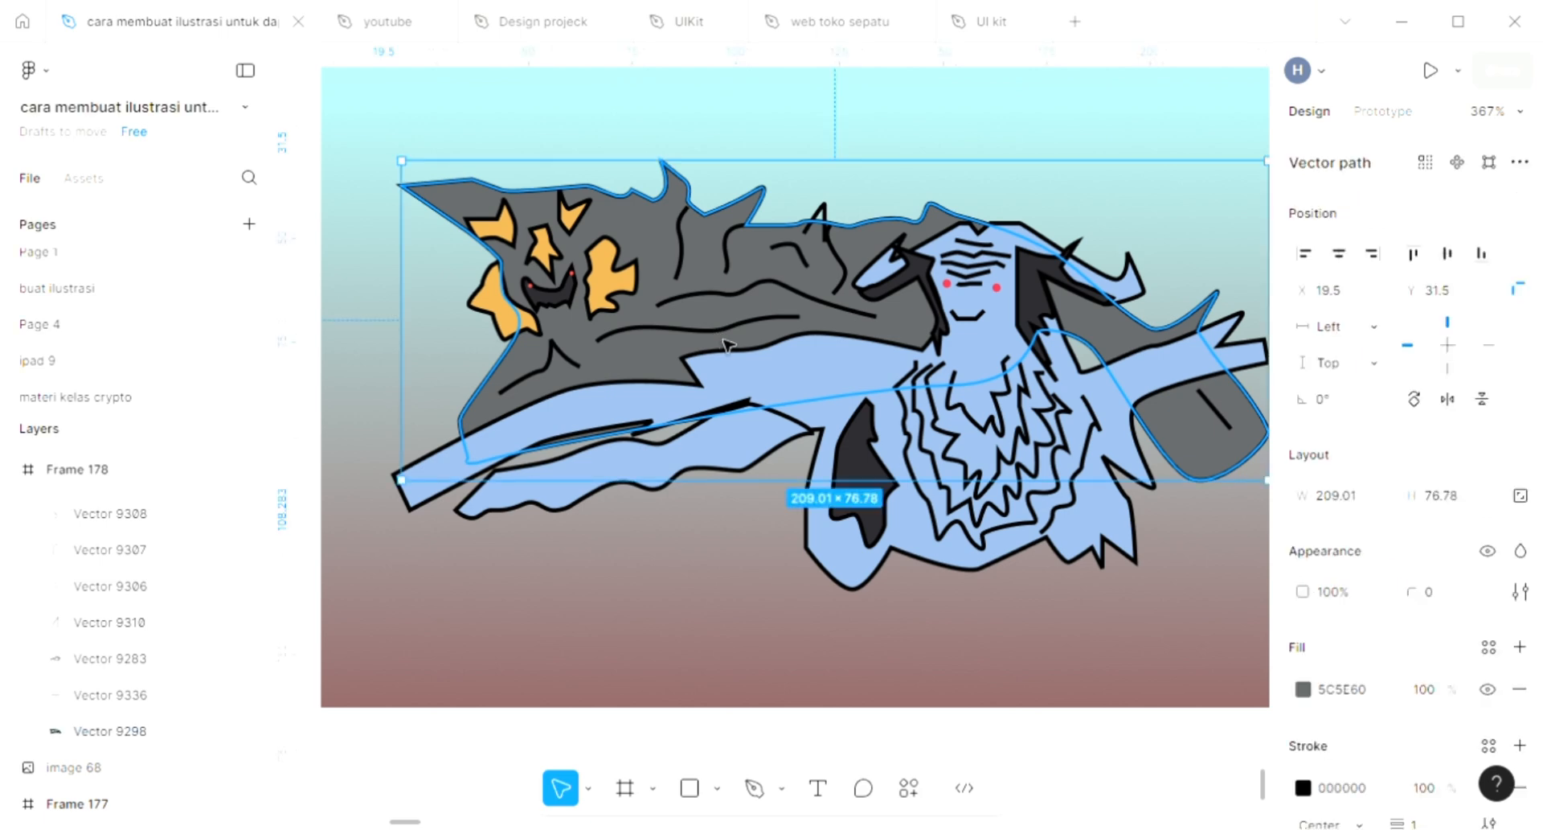
{"action": "left_click", "coordinate": [681, 252]}
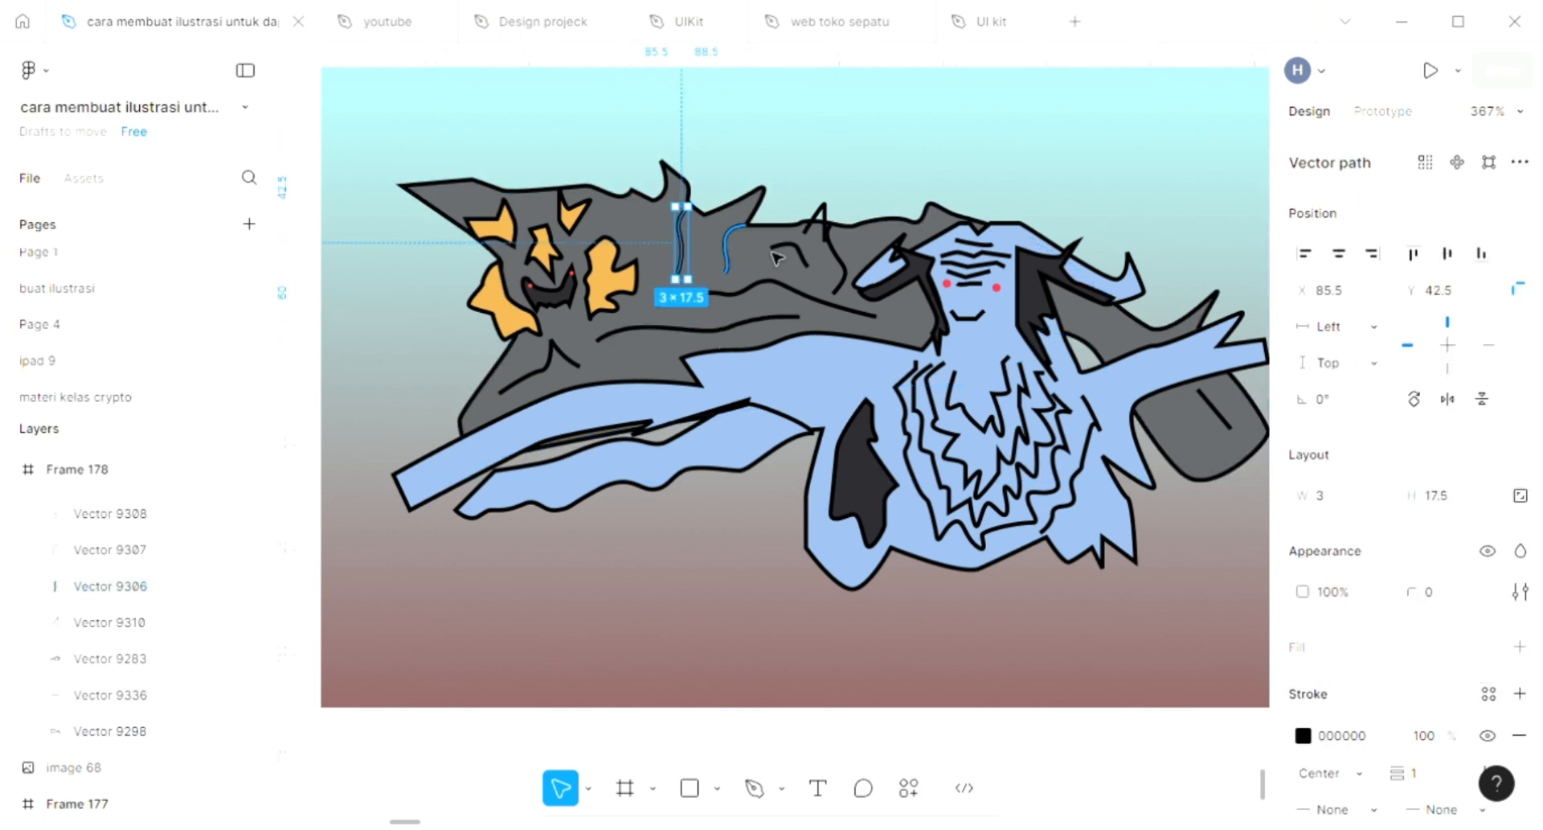
{"action": "left_click", "coordinate": [730, 241], "text": "shift"}
{"action": "left_click", "coordinate": [837, 232], "text": "shift"}
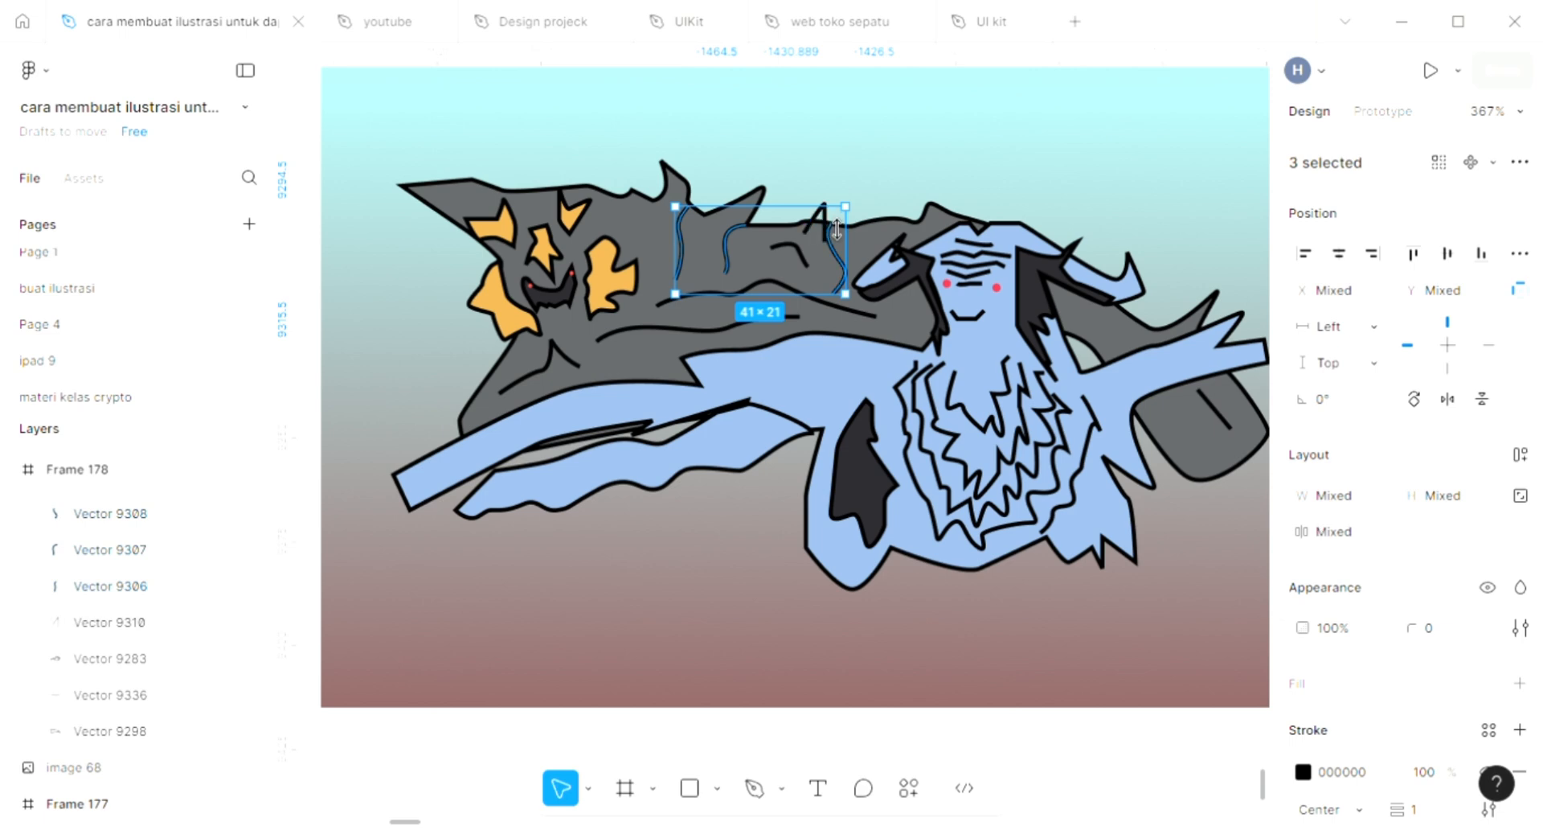
{"action": "scroll", "coordinate": [589, 261], "scroll_direction": "up", "scroll_amount": 3}
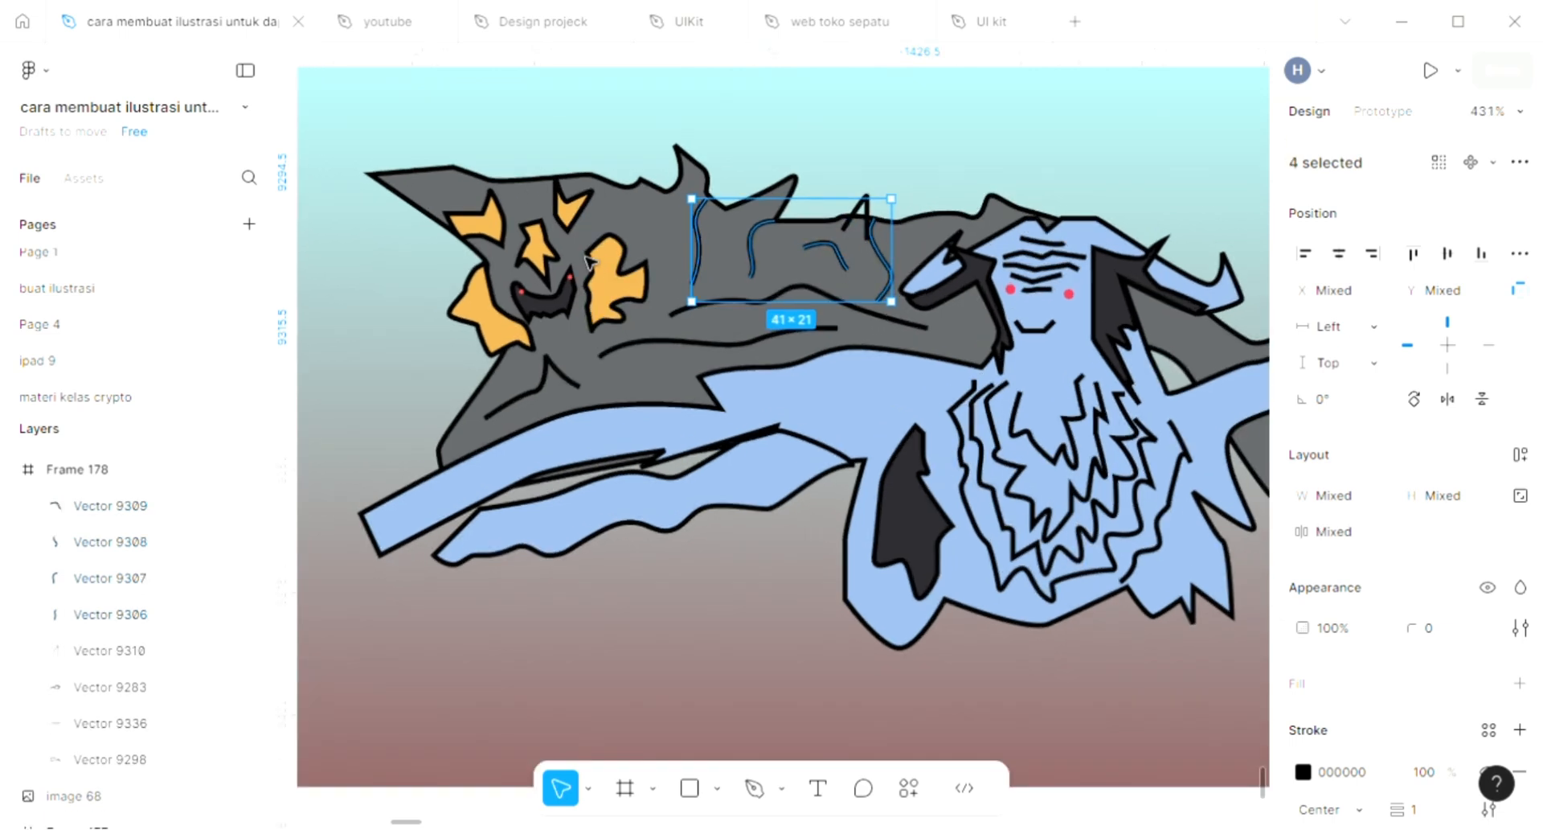
{"action": "key", "text": "i"}
{"action": "scroll", "coordinate": [611, 262], "scroll_direction": "up", "scroll_amount": 3}
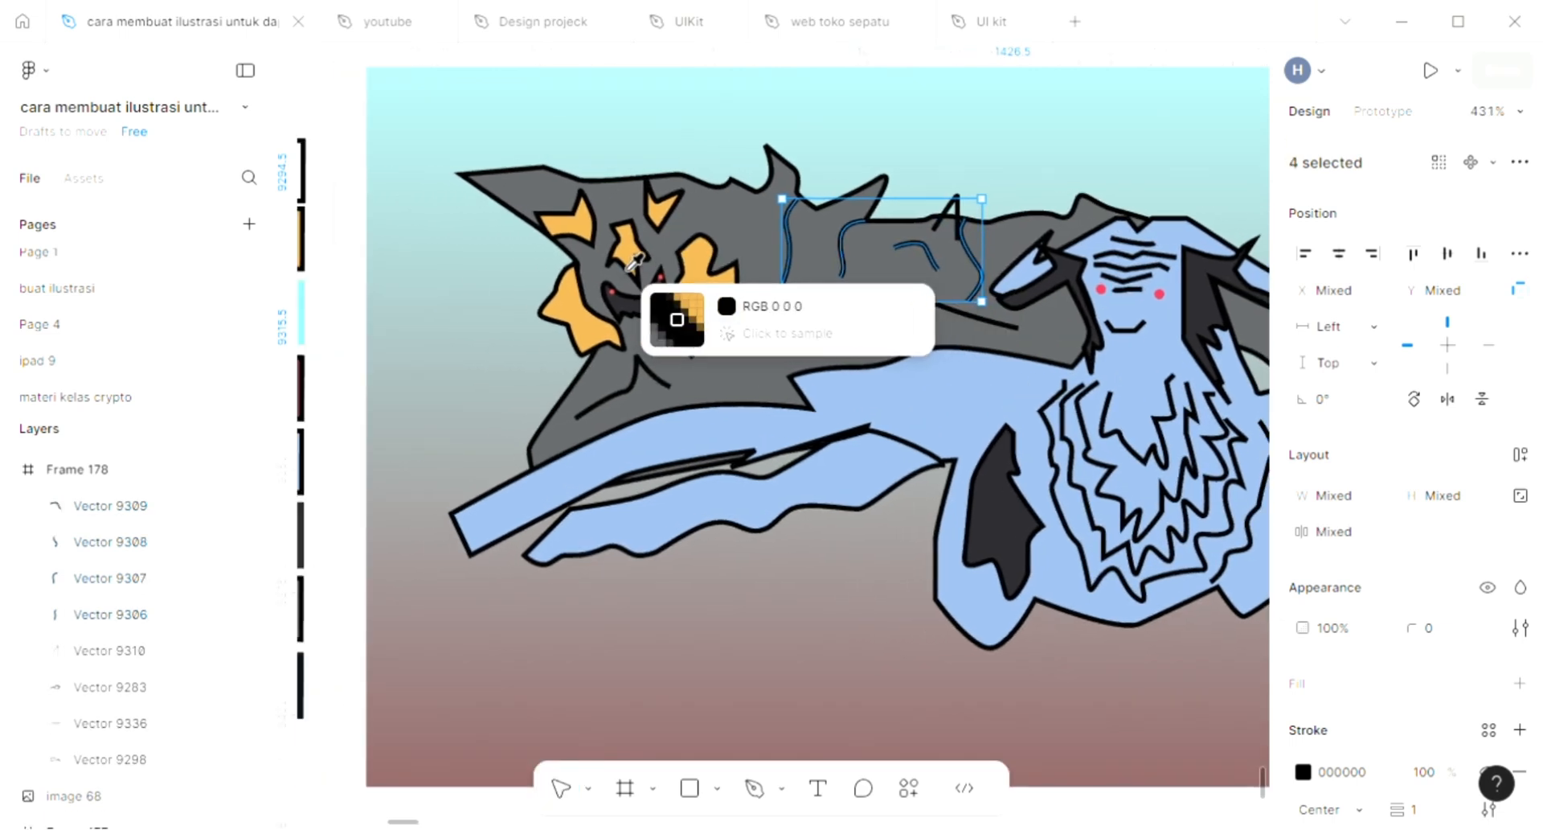
{"action": "scroll", "coordinate": [639, 261], "scroll_direction": "up", "scroll_amount": 5}
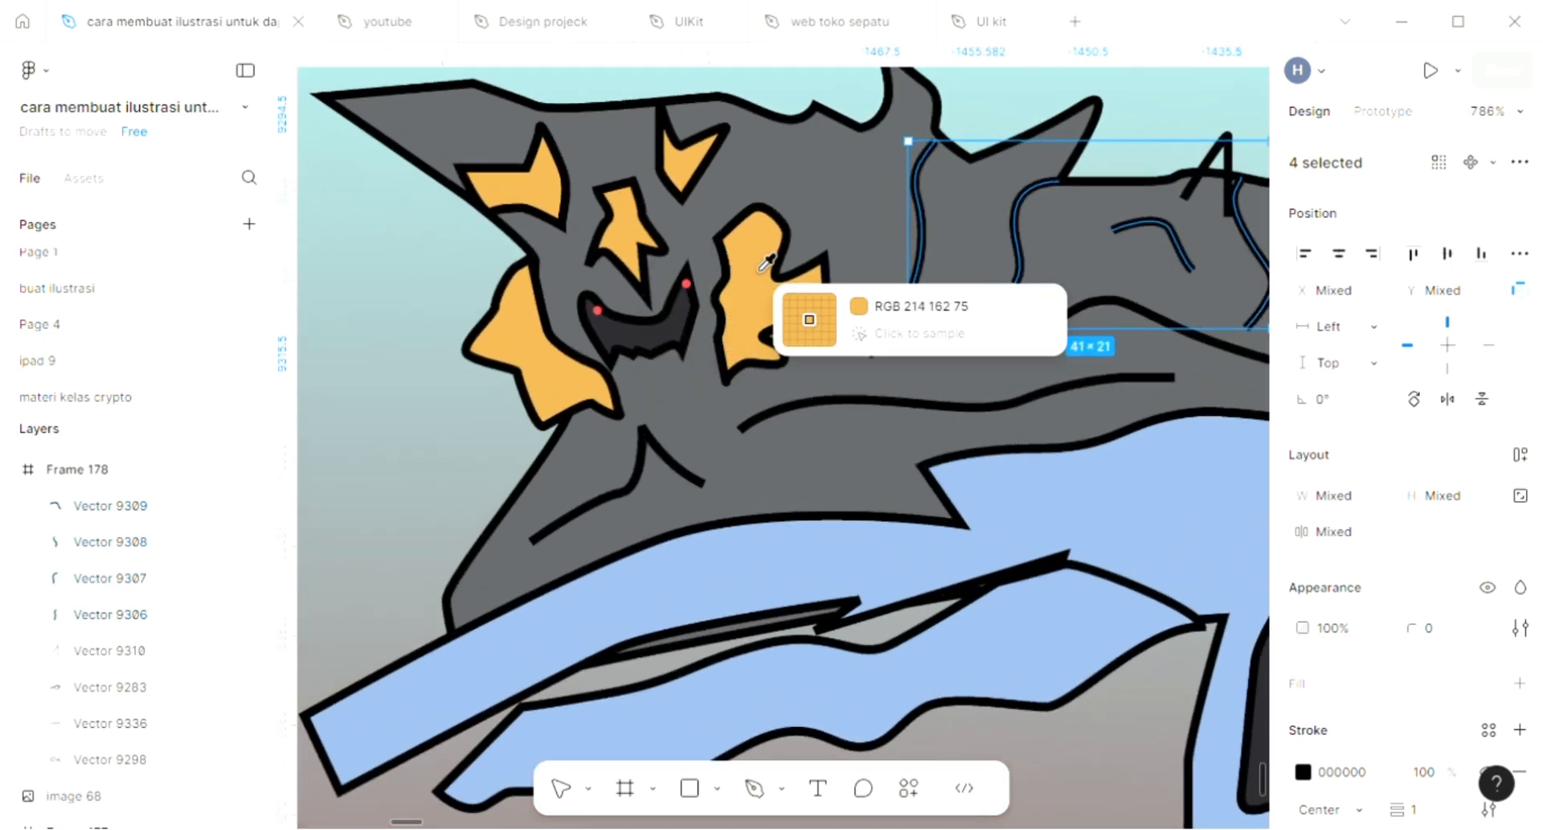
{"action": "left_click", "coordinate": [765, 263]}
{"action": "key", "text": "Escape"}
{"action": "scroll", "coordinate": [437, 367], "scroll_direction": "down", "scroll_amount": 1}
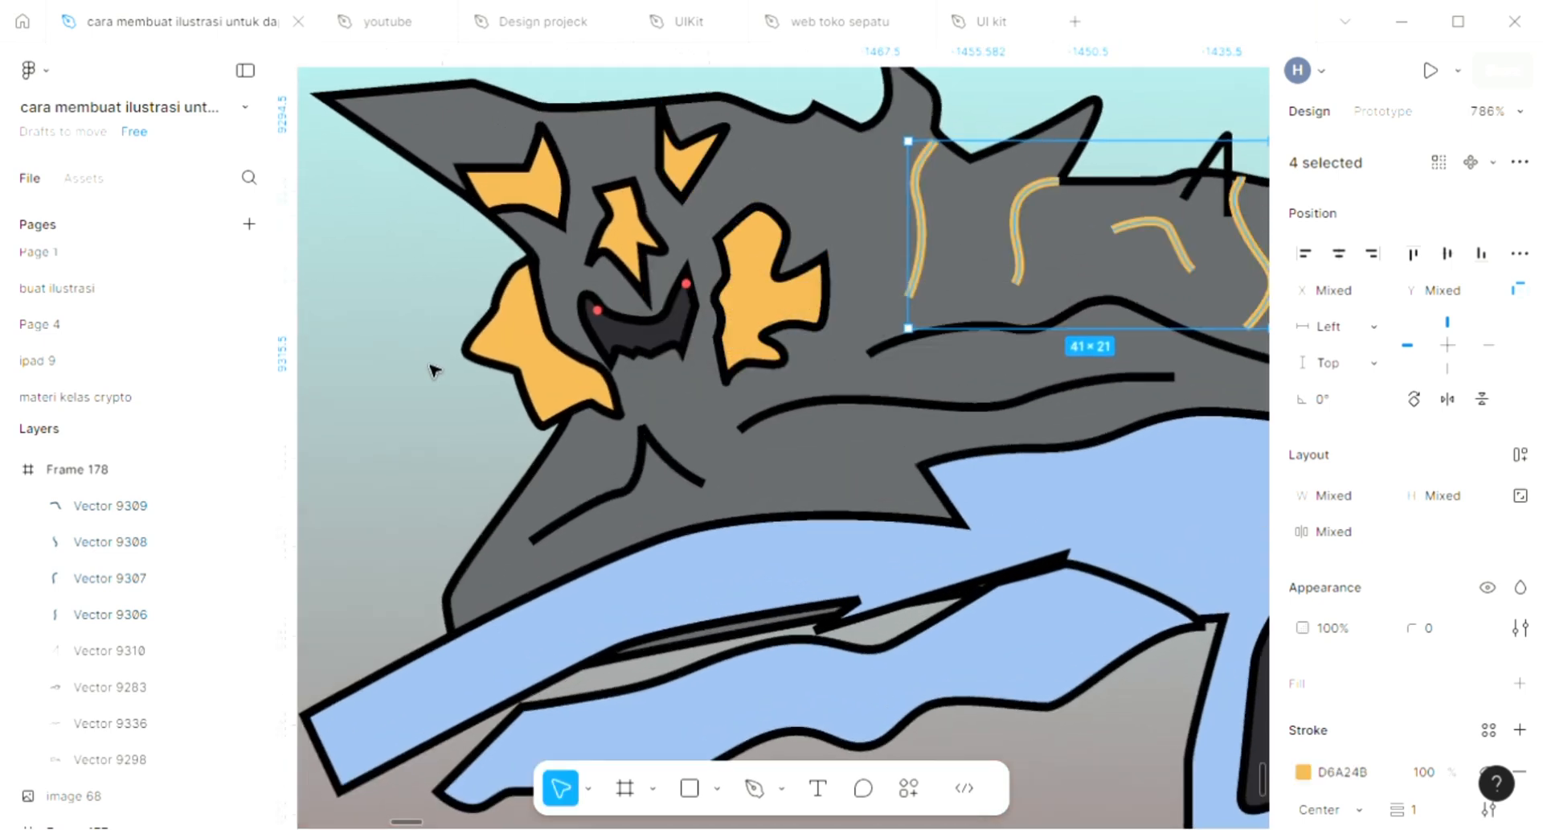
{"action": "left_click", "coordinate": [437, 365]}
Recolour the strokes of the two innermost jagged beard lines with the off-white F5F5F5 sampled from the empty canvas.
{"action": "scroll", "coordinate": [432, 368], "scroll_direction": "down", "scroll_amount": 5}
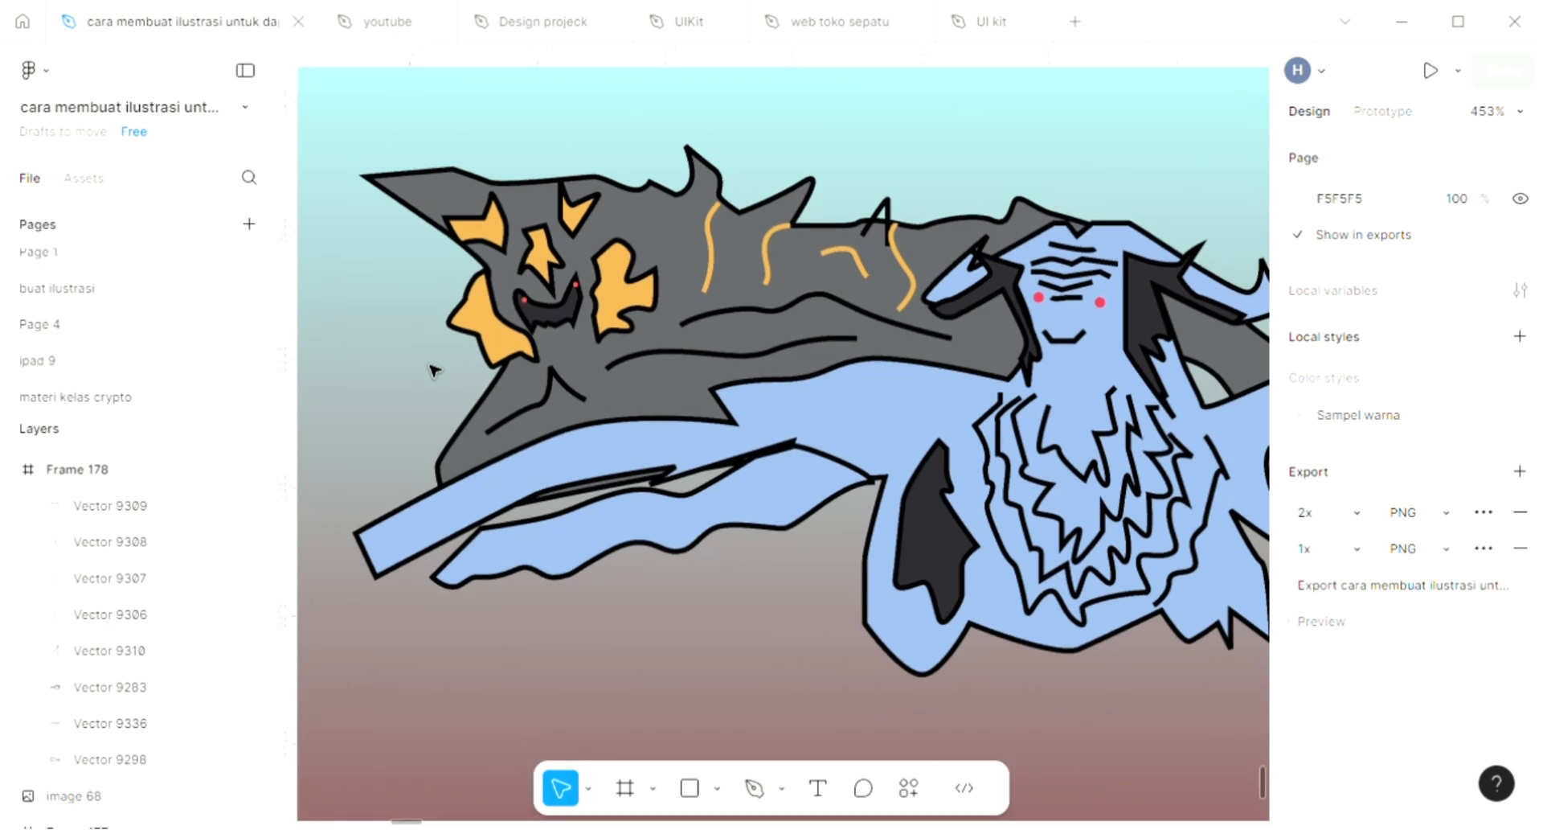
{"action": "scroll", "coordinate": [577, 384], "scroll_direction": "down", "scroll_amount": 2}
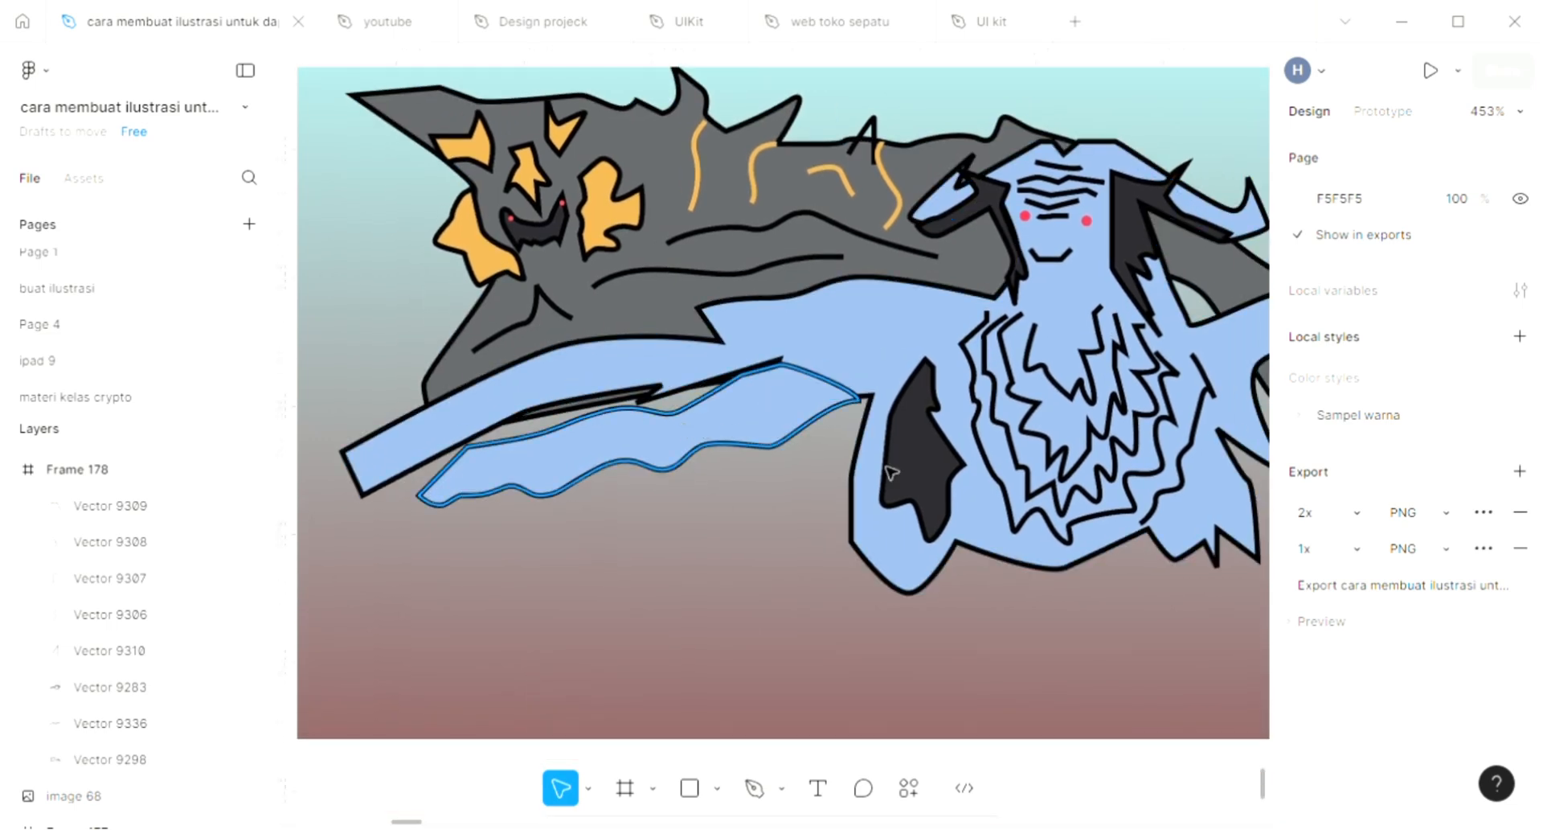
{"action": "scroll", "coordinate": [889, 475], "scroll_direction": "right", "scroll_amount": 4}
{"action": "scroll", "coordinate": [900, 454], "scroll_direction": "left", "scroll_amount": 1}
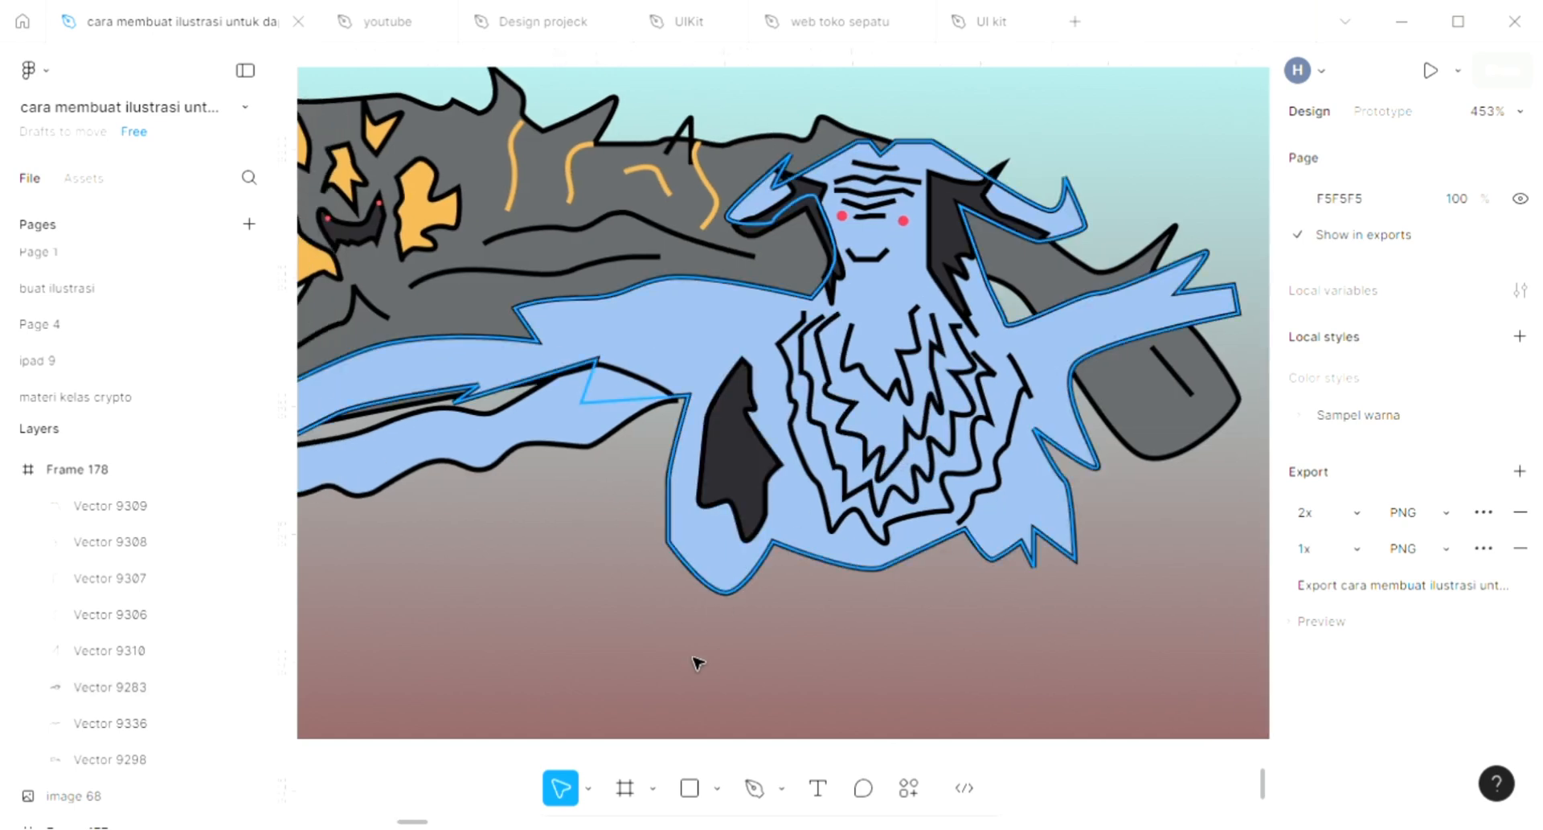
{"action": "scroll", "coordinate": [847, 531], "scroll_direction": "right", "scroll_amount": 2}
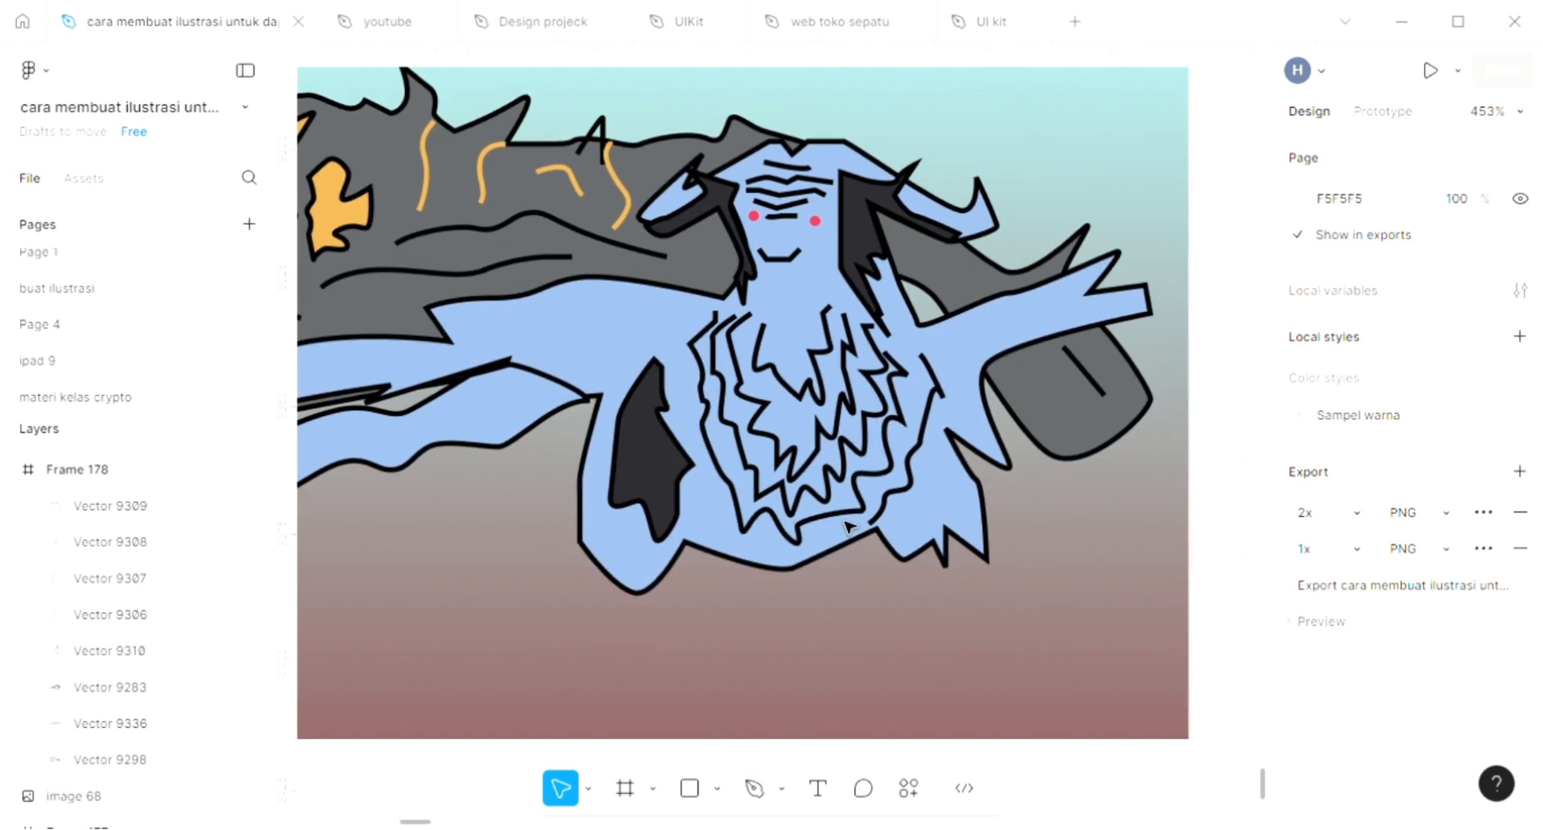
{"action": "left_click", "coordinate": [824, 436]}
{"action": "left_click", "coordinate": [808, 467], "text": "shift"}
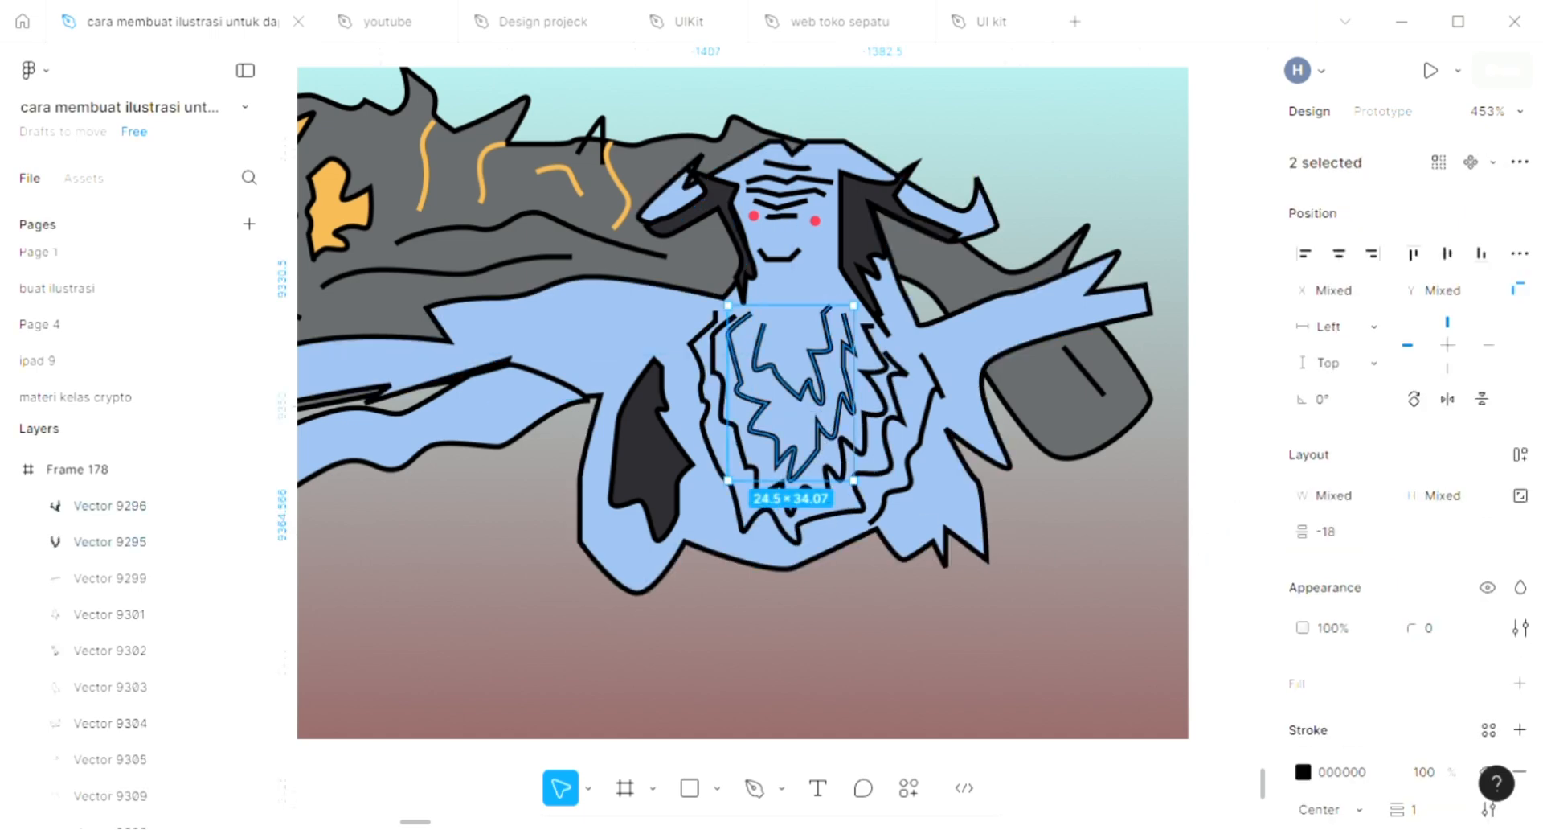
{"action": "key", "text": "i"}
{"action": "left_click", "coordinate": [1215, 527]}
{"action": "key", "text": "Escape"}
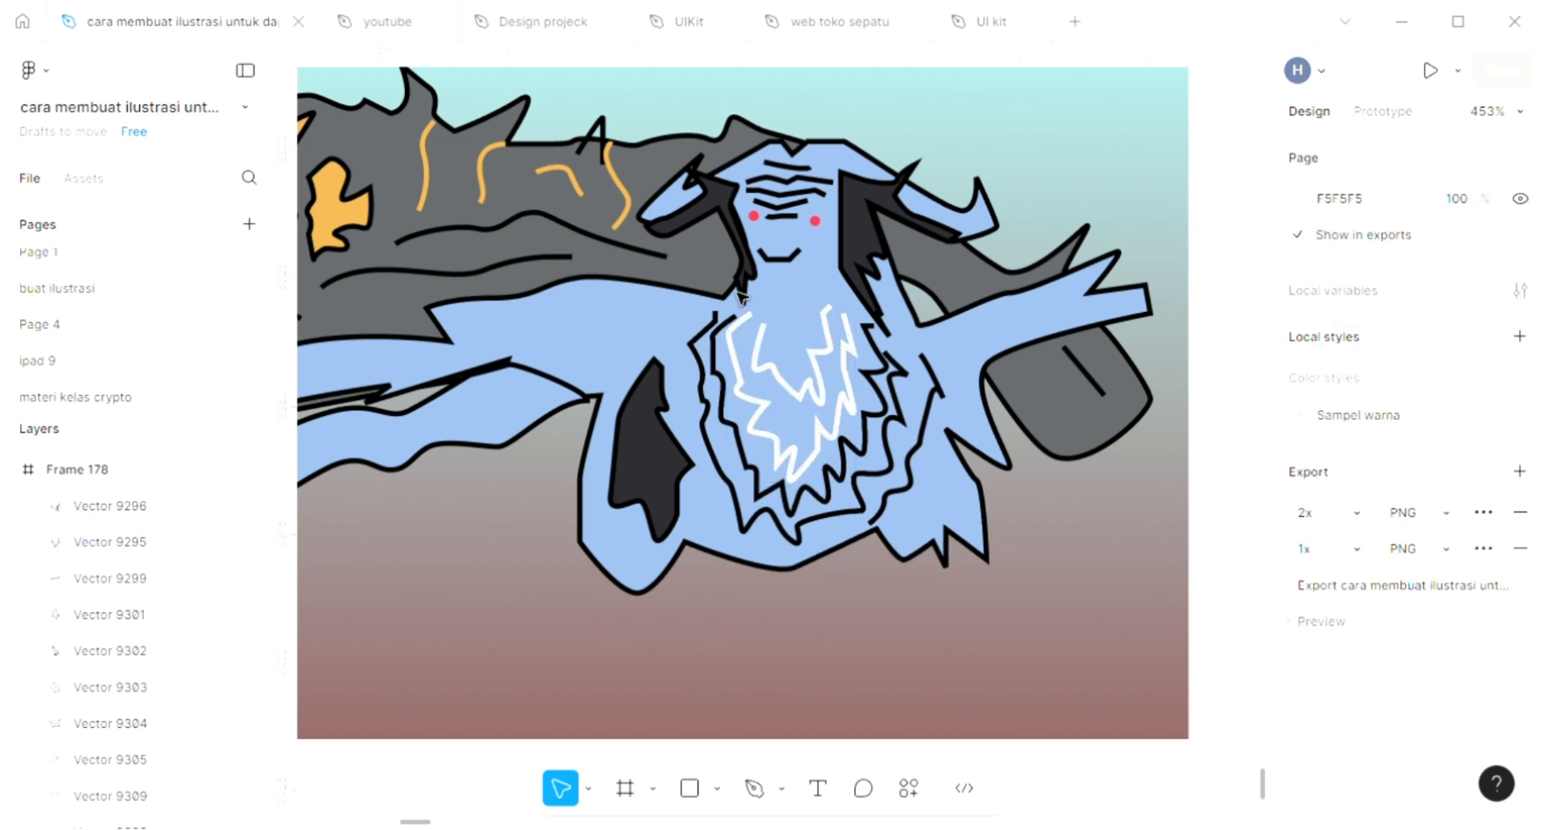
Recolour the stroke of the large outer beard line with the off-white F5F5F5 of the canvas.
{"action": "left_click", "coordinate": [942, 486]}
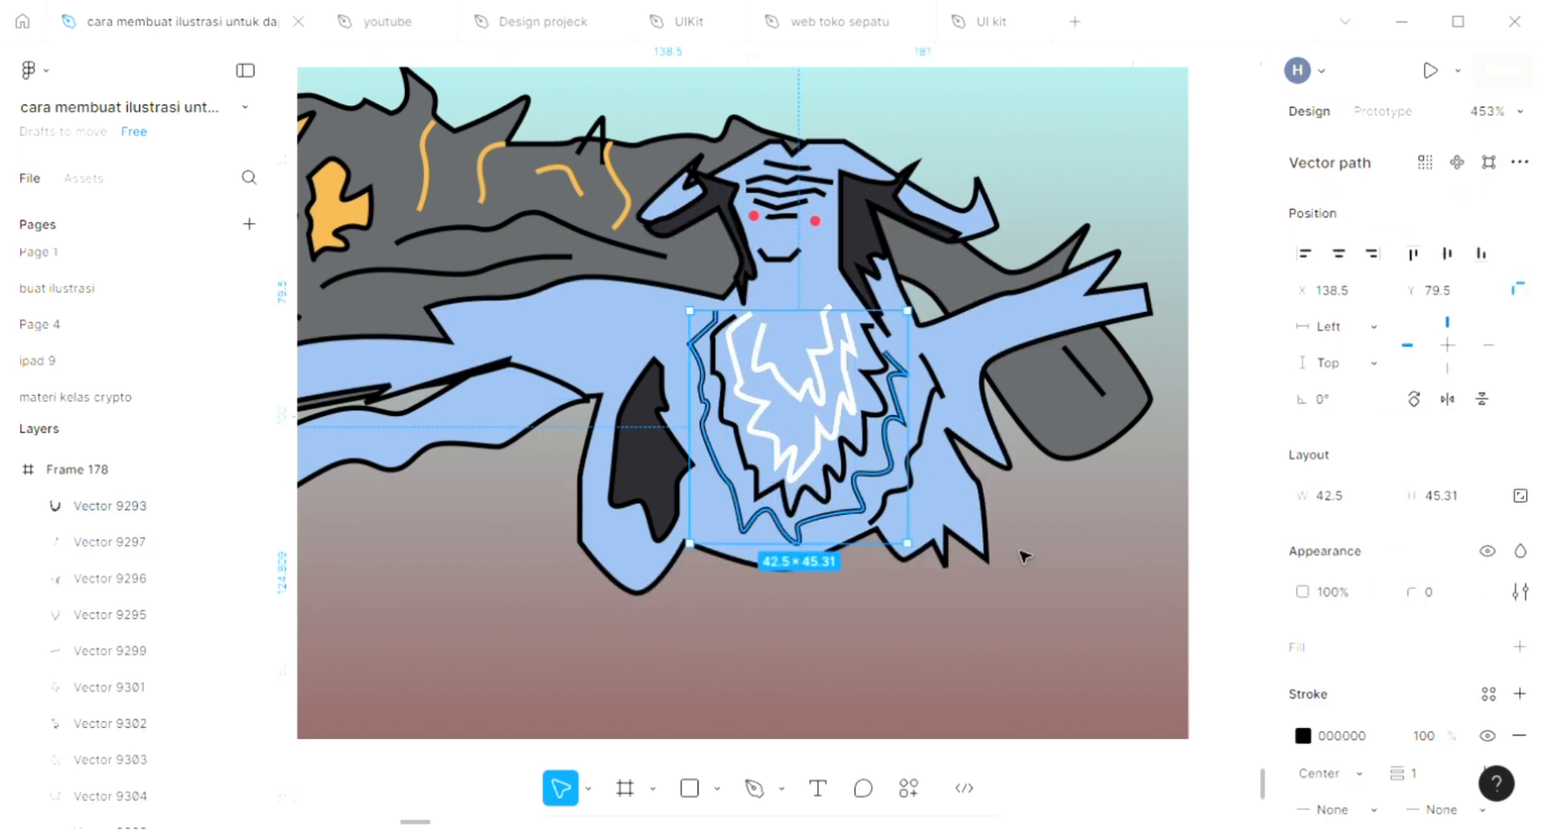
{"action": "key", "text": "i"}
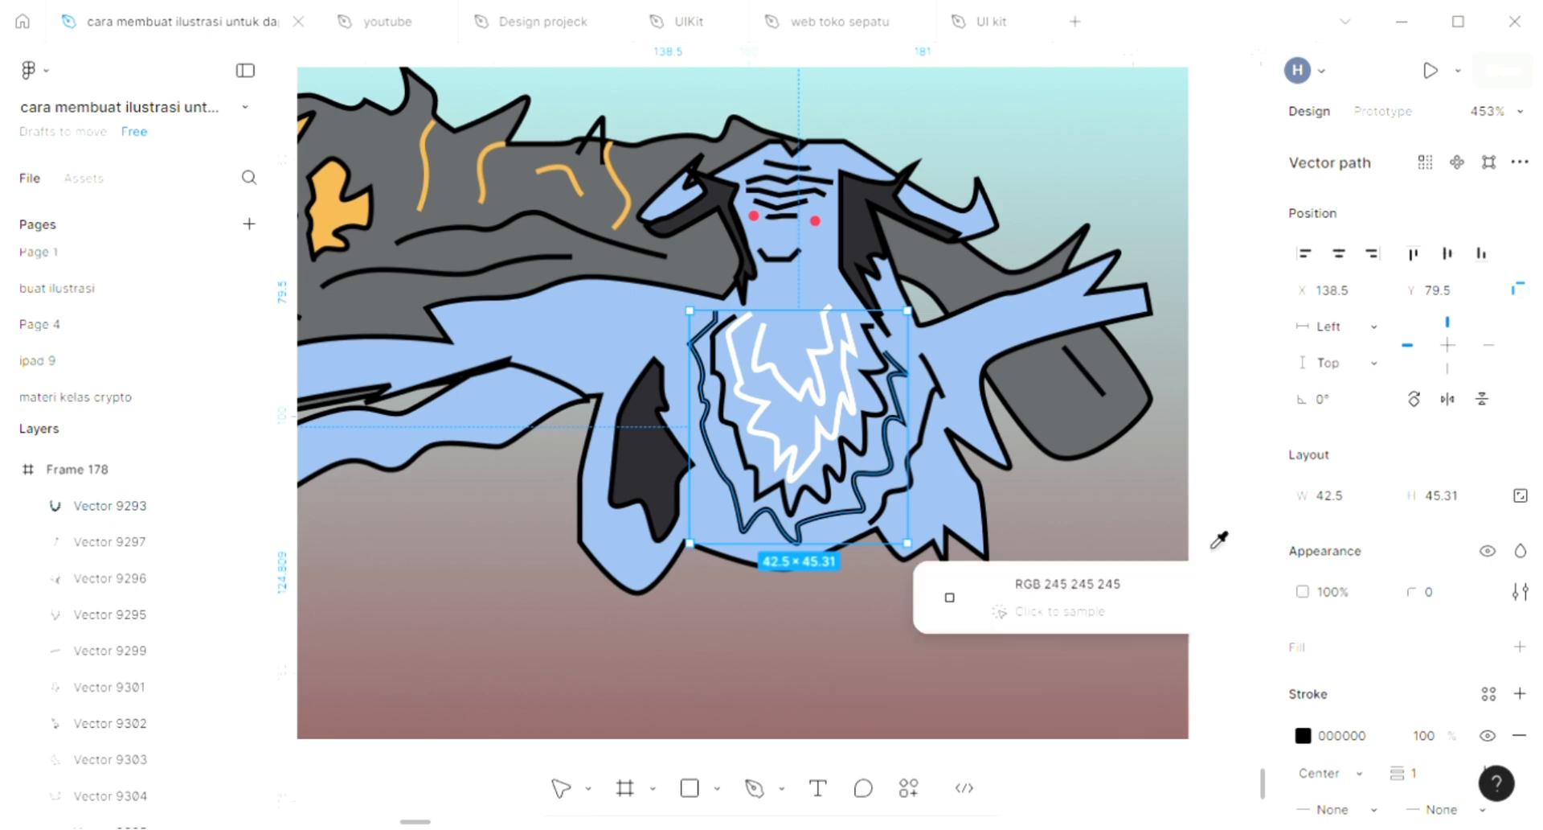
{"action": "left_click", "coordinate": [1219, 540]}
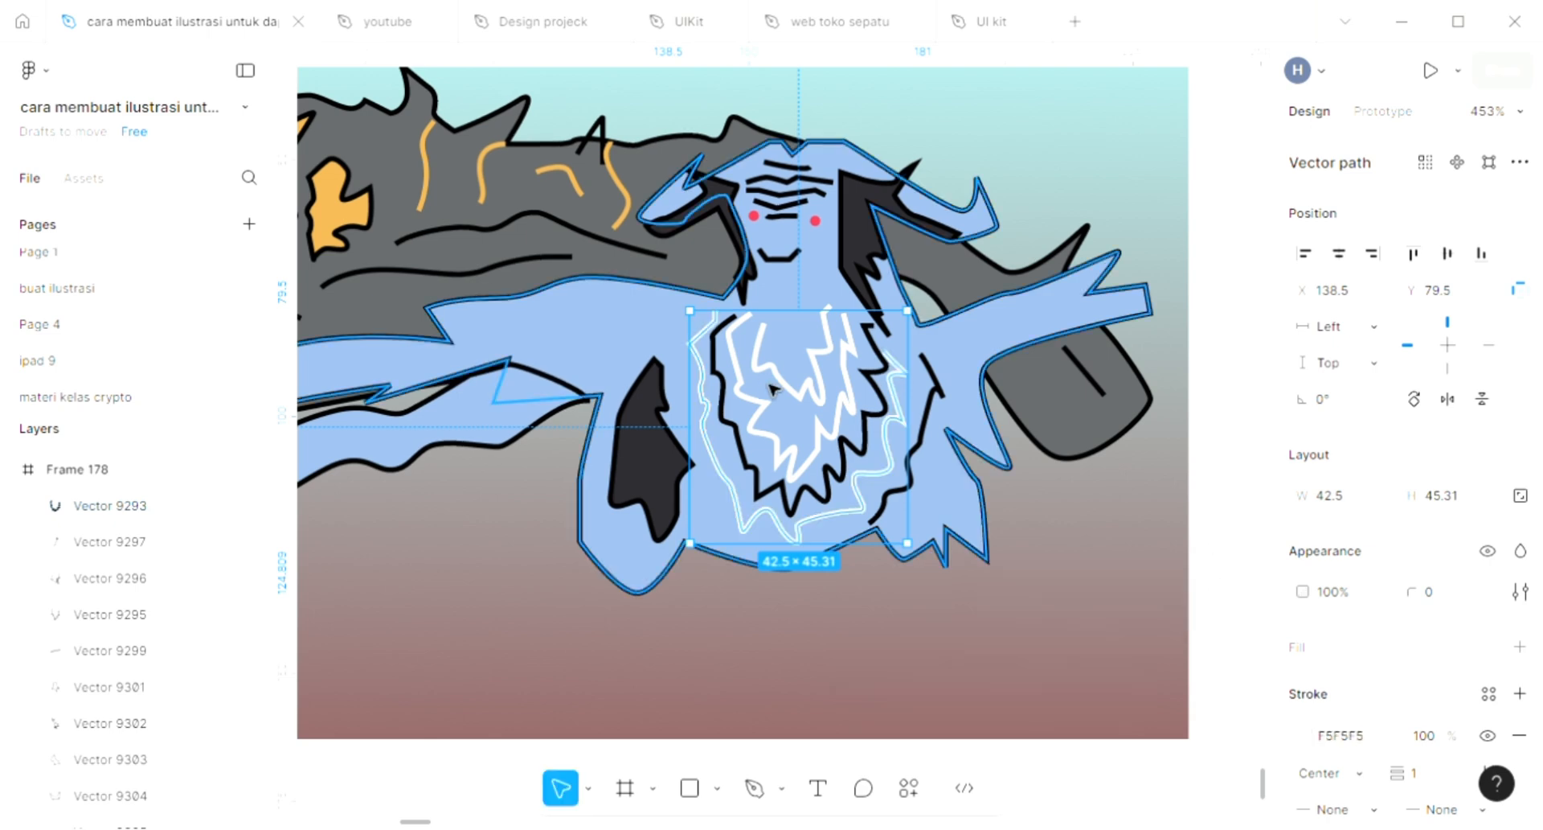
{"action": "left_click", "coordinate": [814, 390]}
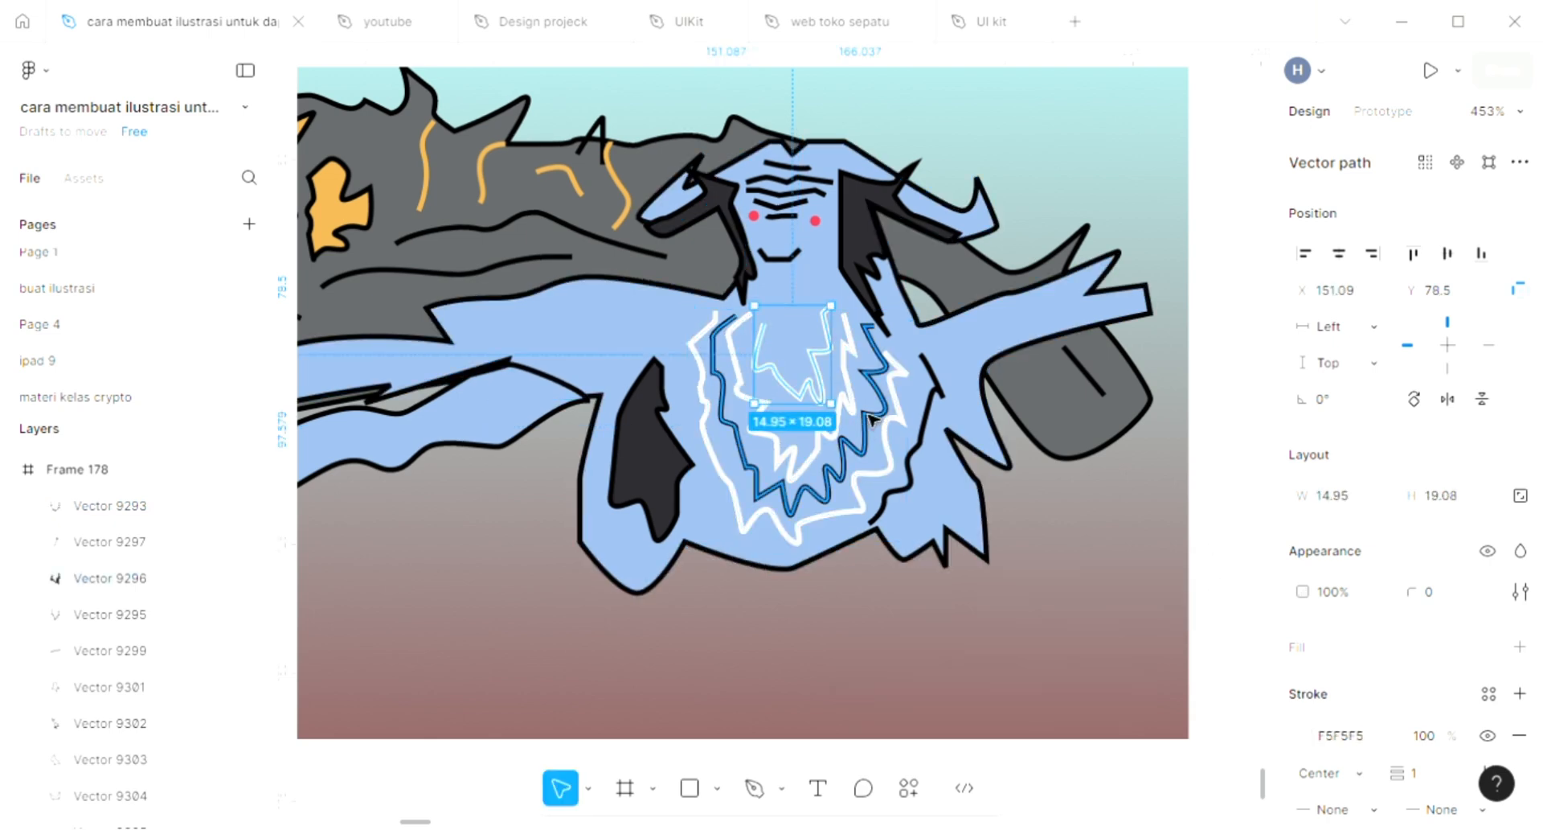
{"action": "left_click", "coordinate": [877, 423]}
{"action": "left_click", "coordinate": [936, 422]}
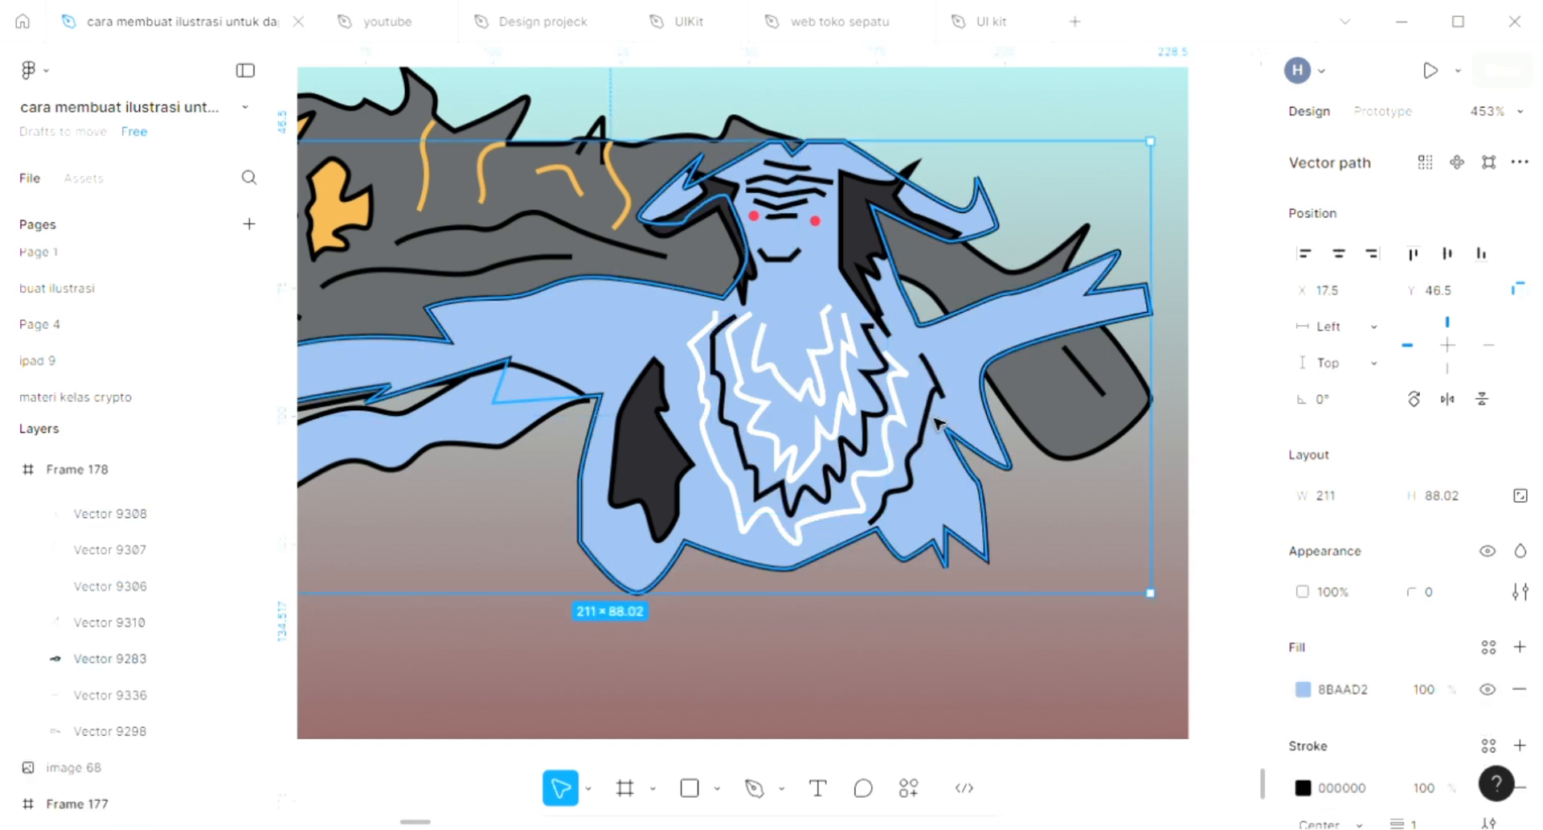
{"action": "left_click", "coordinate": [937, 423]}
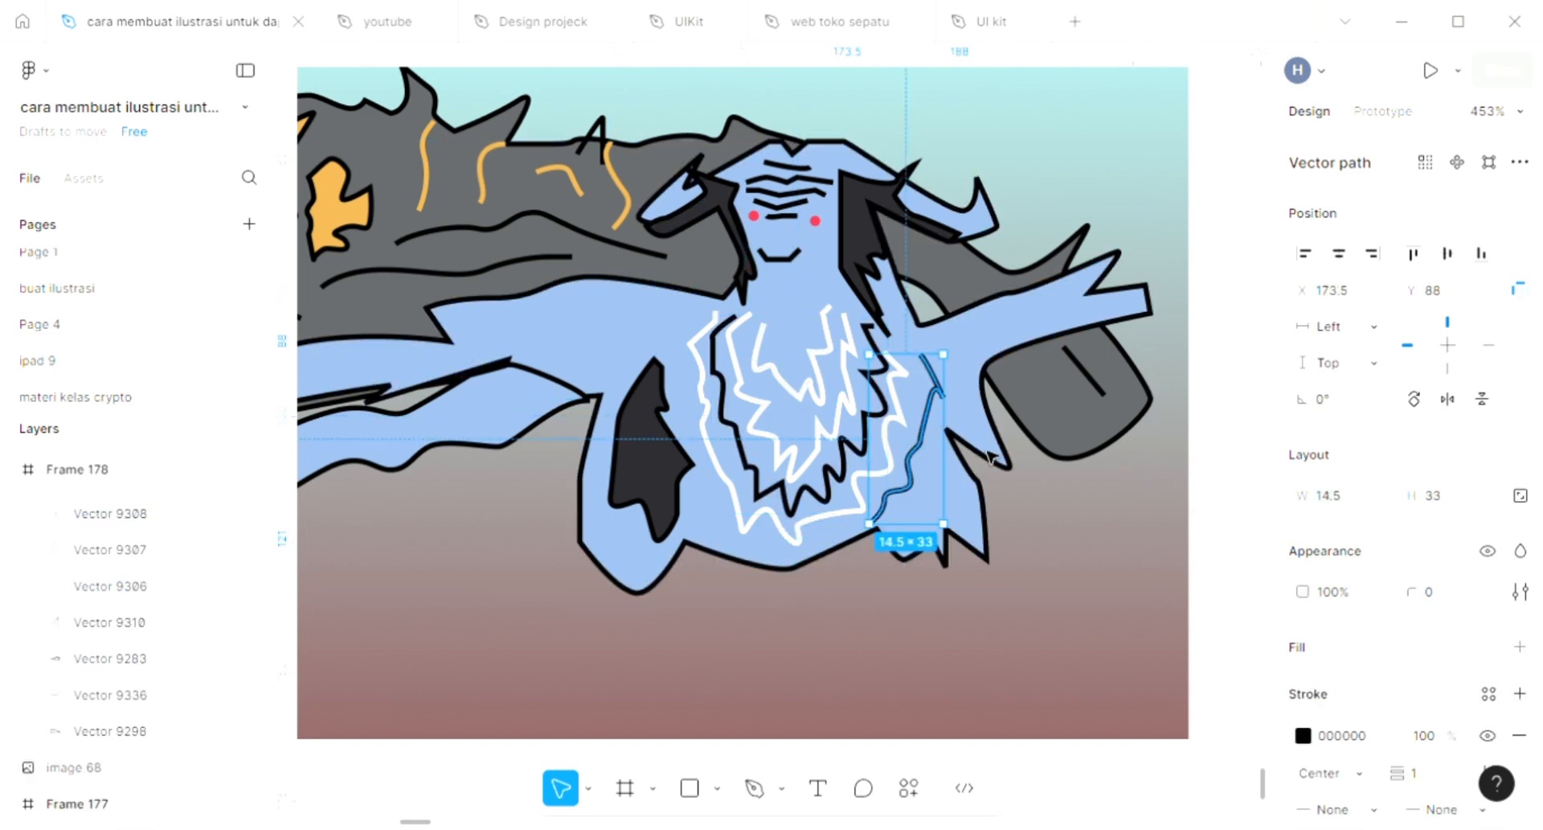
{"action": "left_click", "coordinate": [1083, 554]}
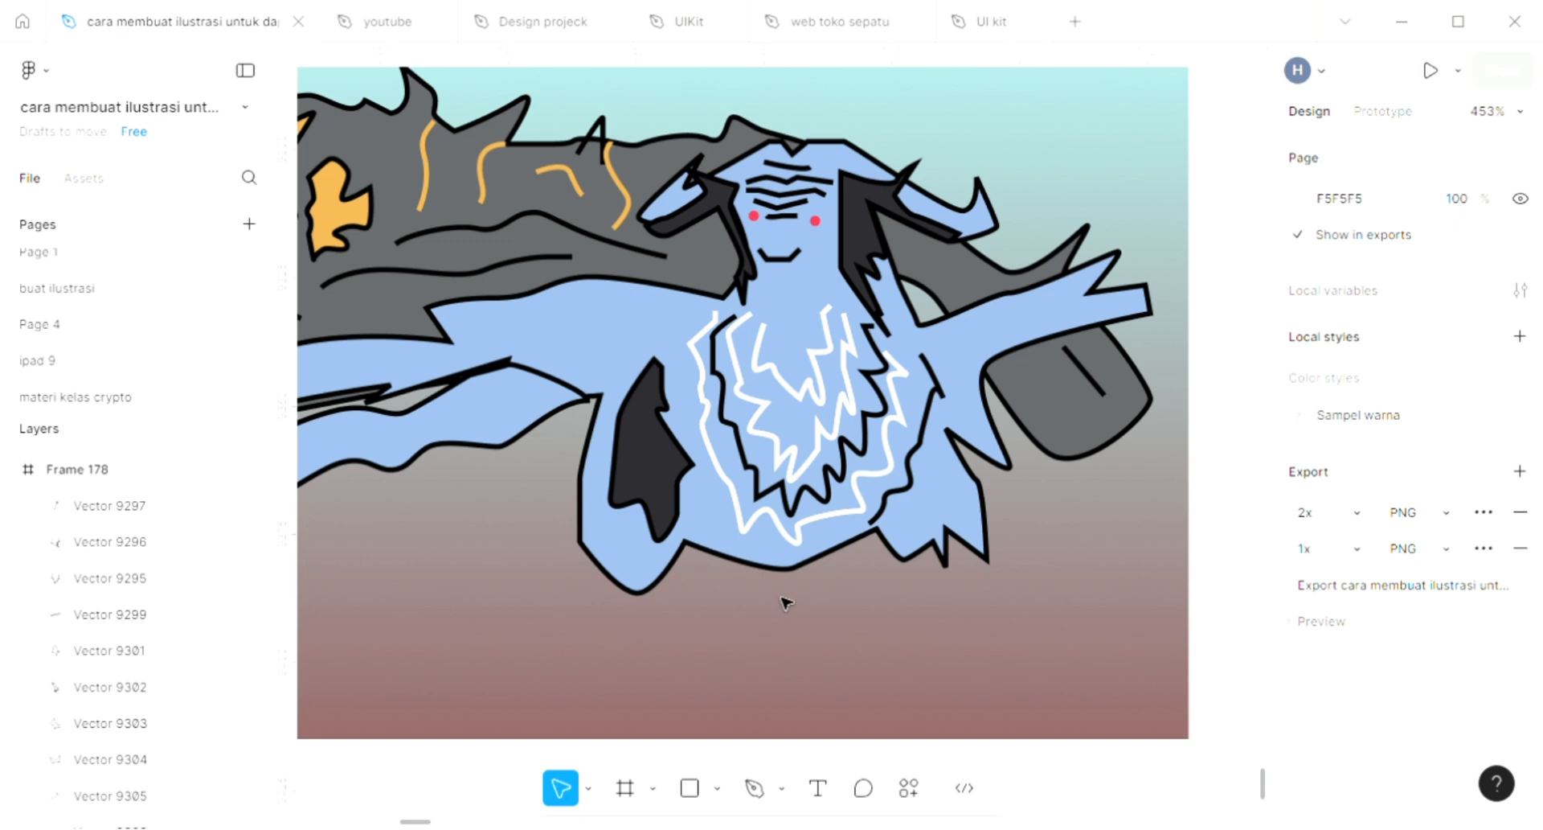
Draw a short curved line about 6 × 1.1 with the Pen tool on the creature's grey body, below the two long body lines.
{"action": "scroll", "coordinate": [786, 603], "scroll_direction": "left", "scroll_amount": 3}
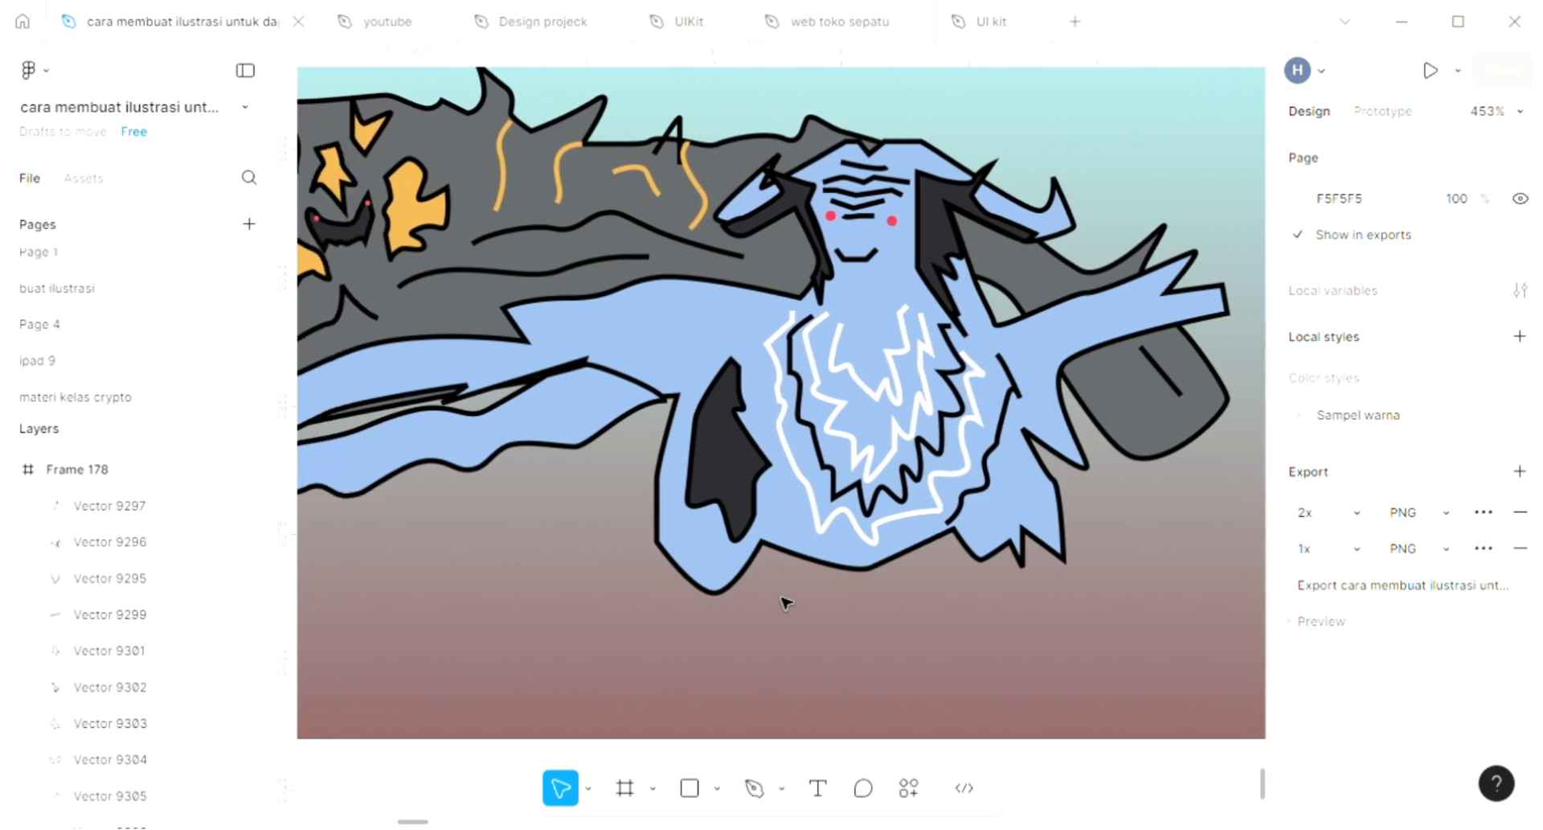
{"action": "scroll", "coordinate": [786, 602], "scroll_direction": "up", "scroll_amount": 3}
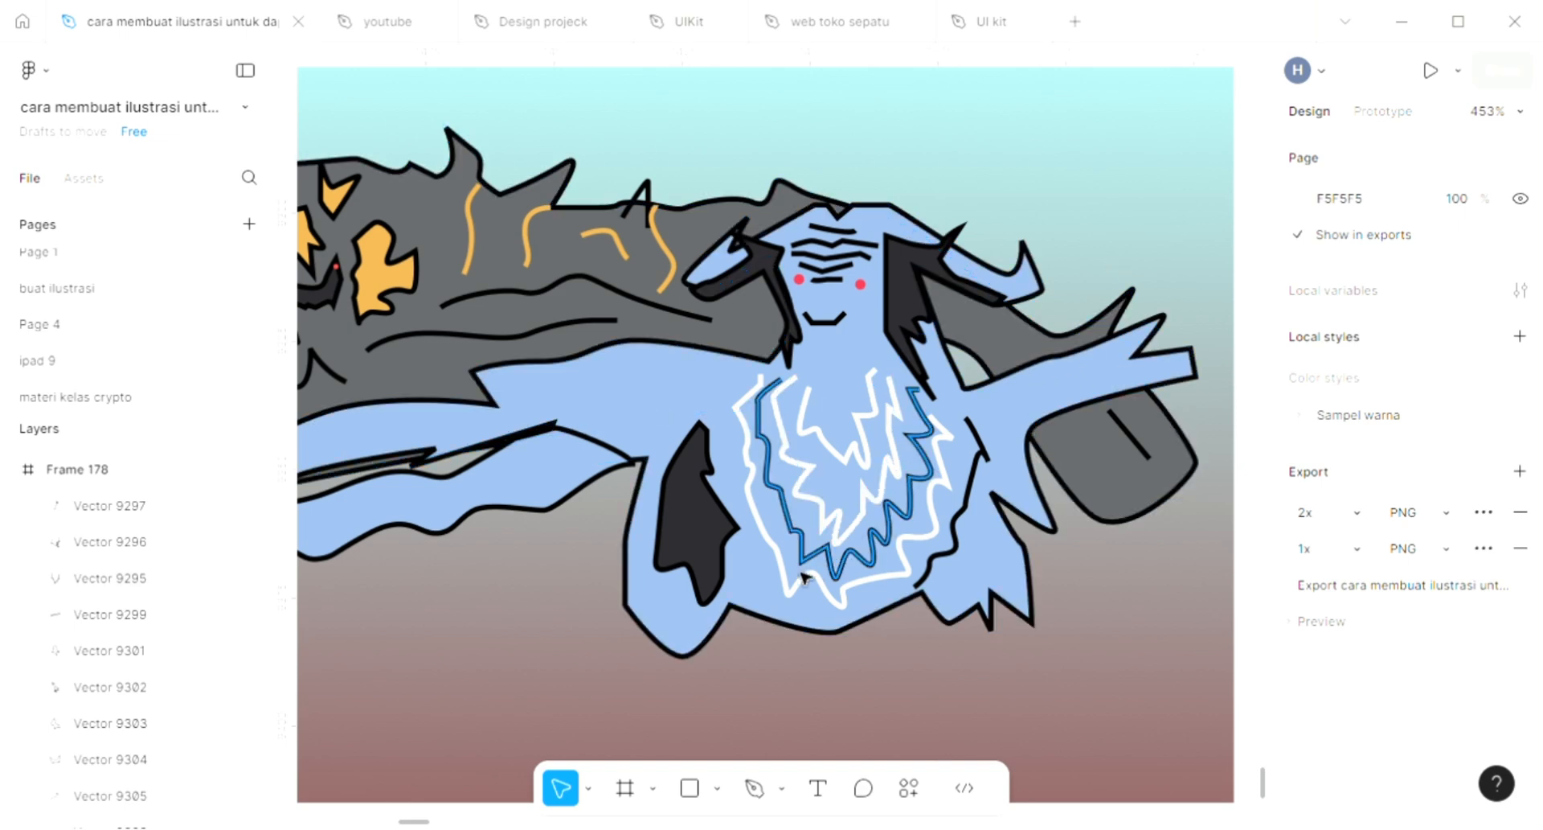
{"action": "left_click", "coordinate": [753, 787]}
{"action": "scroll", "coordinate": [926, 298], "scroll_direction": "left", "scroll_amount": 10}
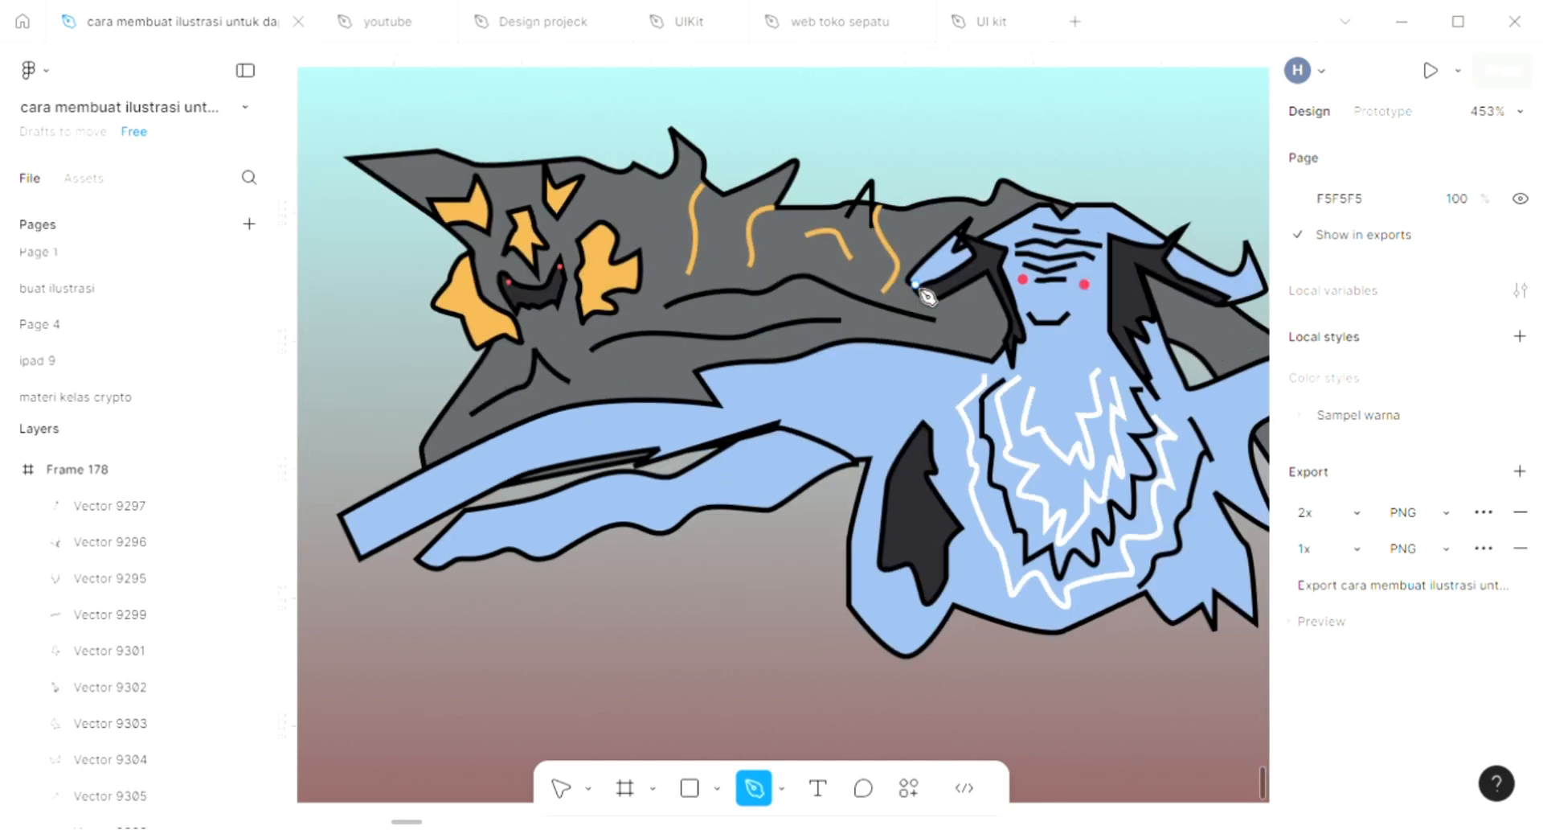
{"action": "scroll", "coordinate": [927, 297], "scroll_direction": "left", "scroll_amount": 3}
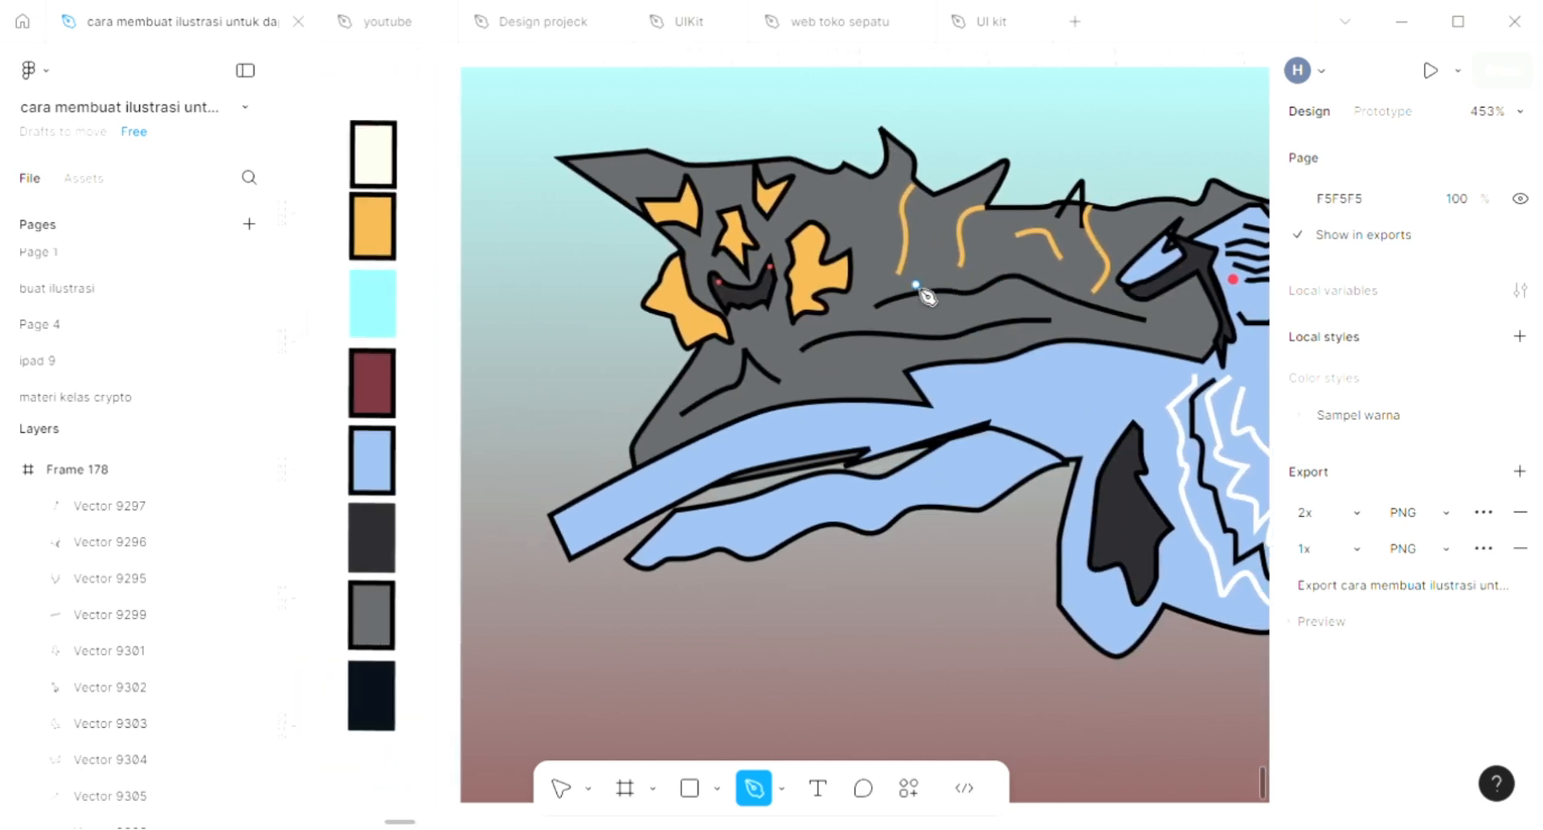
{"action": "scroll", "coordinate": [790, 426], "scroll_direction": "up", "scroll_amount": 3}
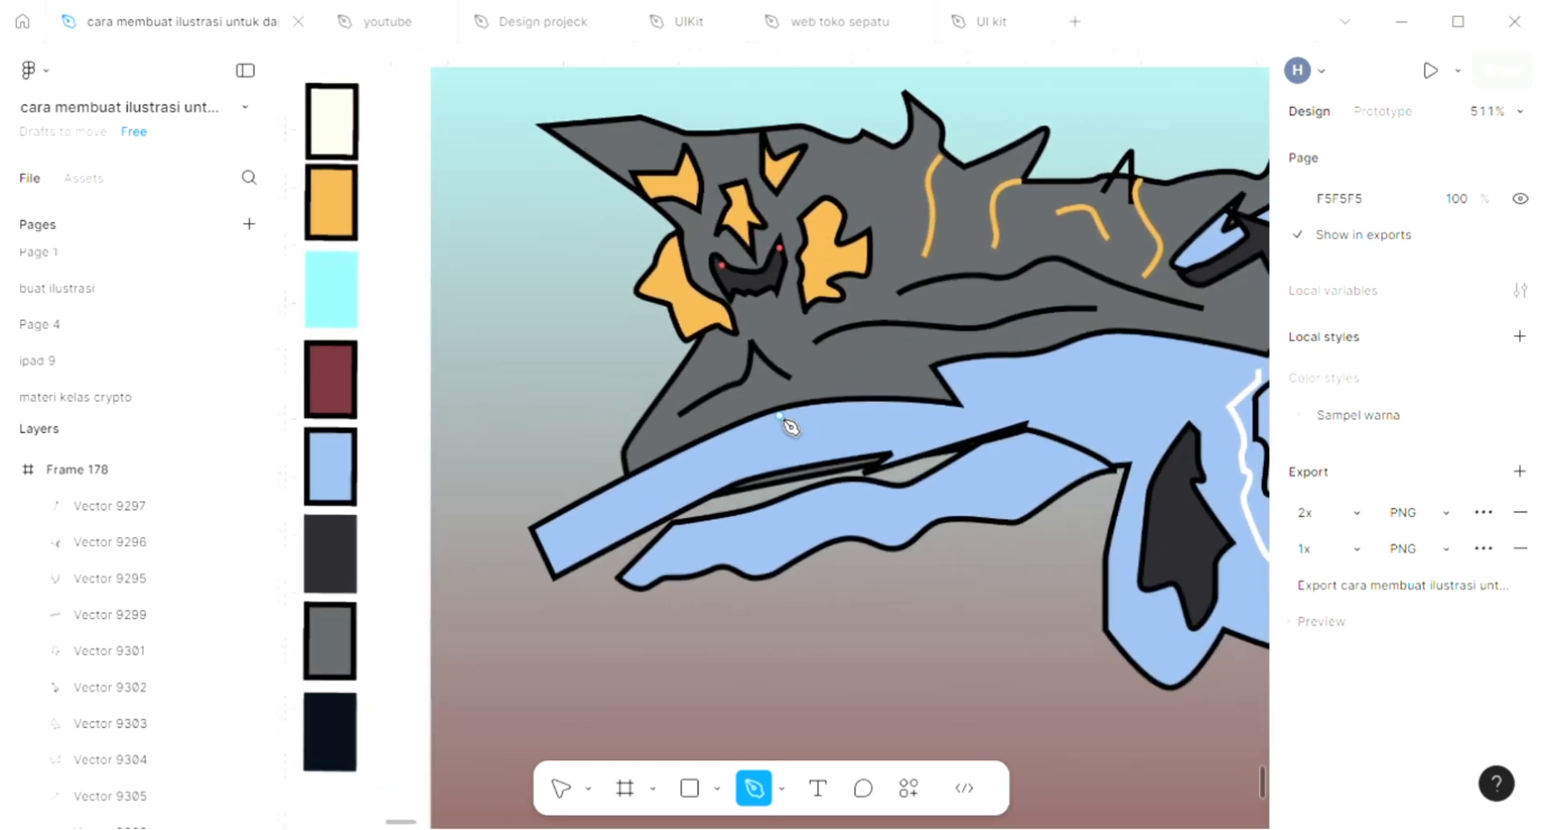
{"action": "left_click_drag", "start_coordinate": [875, 360], "coordinate": [943, 338]}
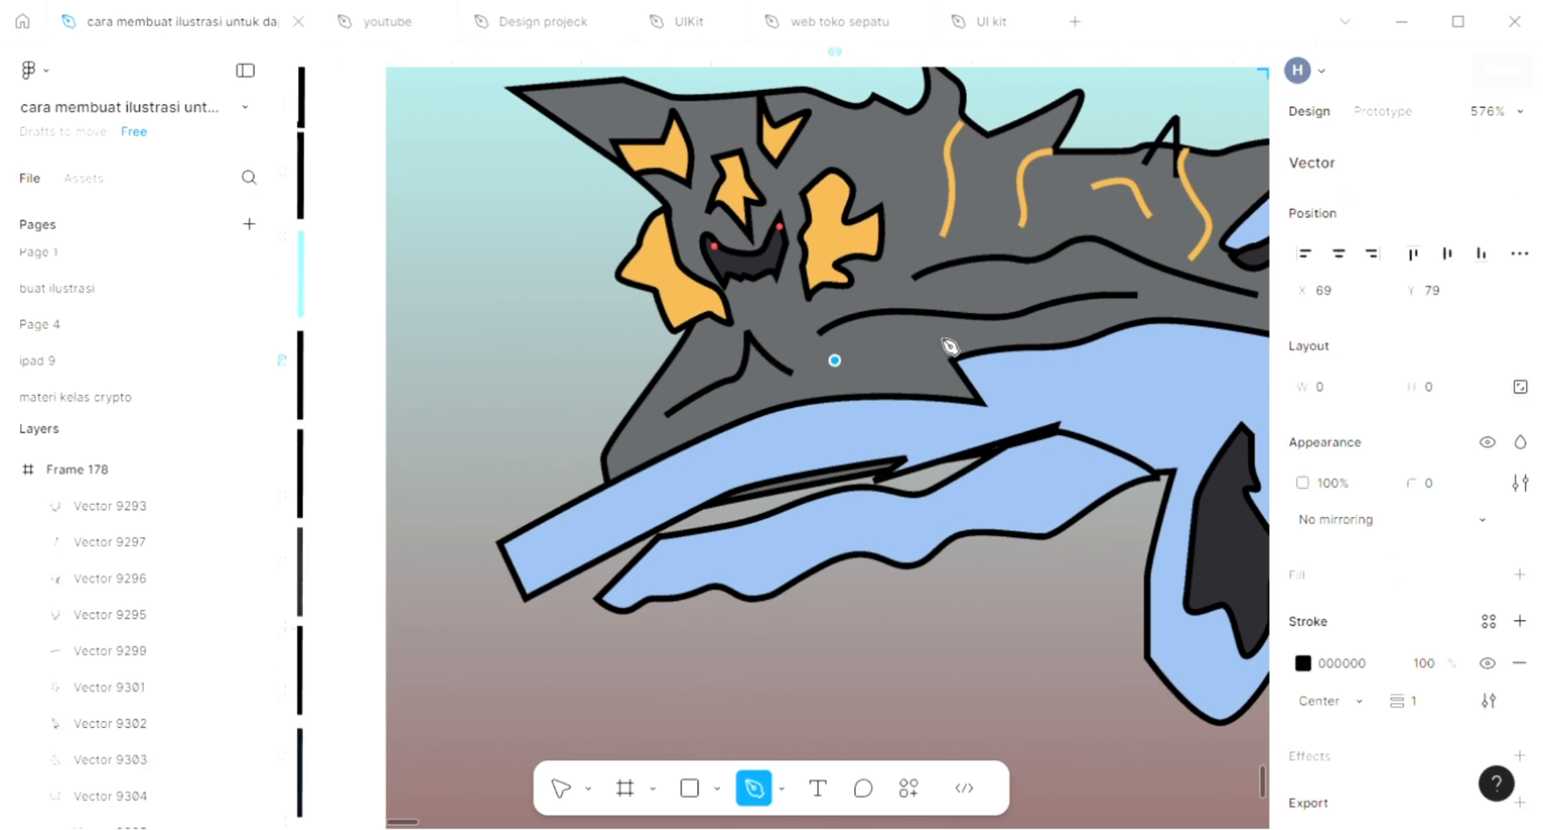
{"action": "key", "text": "Escape"}
{"action": "key", "text": "Escape"}
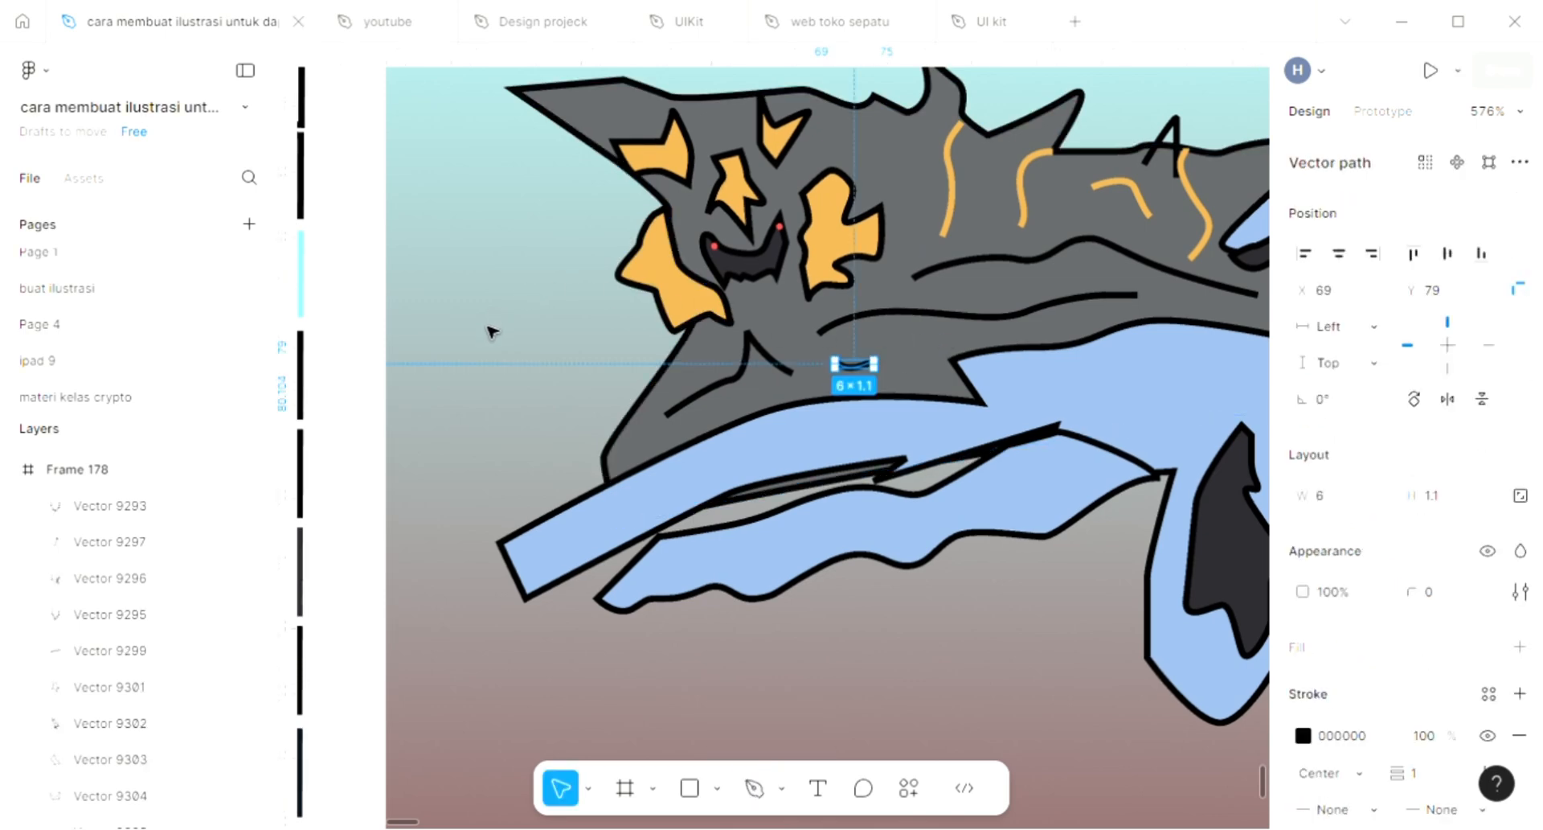
Narrow Frame 178 from its left edge to a width of 217, up to the artwork.
{"action": "key", "text": "Escape"}
{"action": "scroll", "coordinate": [492, 331], "scroll_direction": "down", "scroll_amount": 4}
{"action": "scroll", "coordinate": [492, 331], "scroll_direction": "down", "scroll_amount": 2}
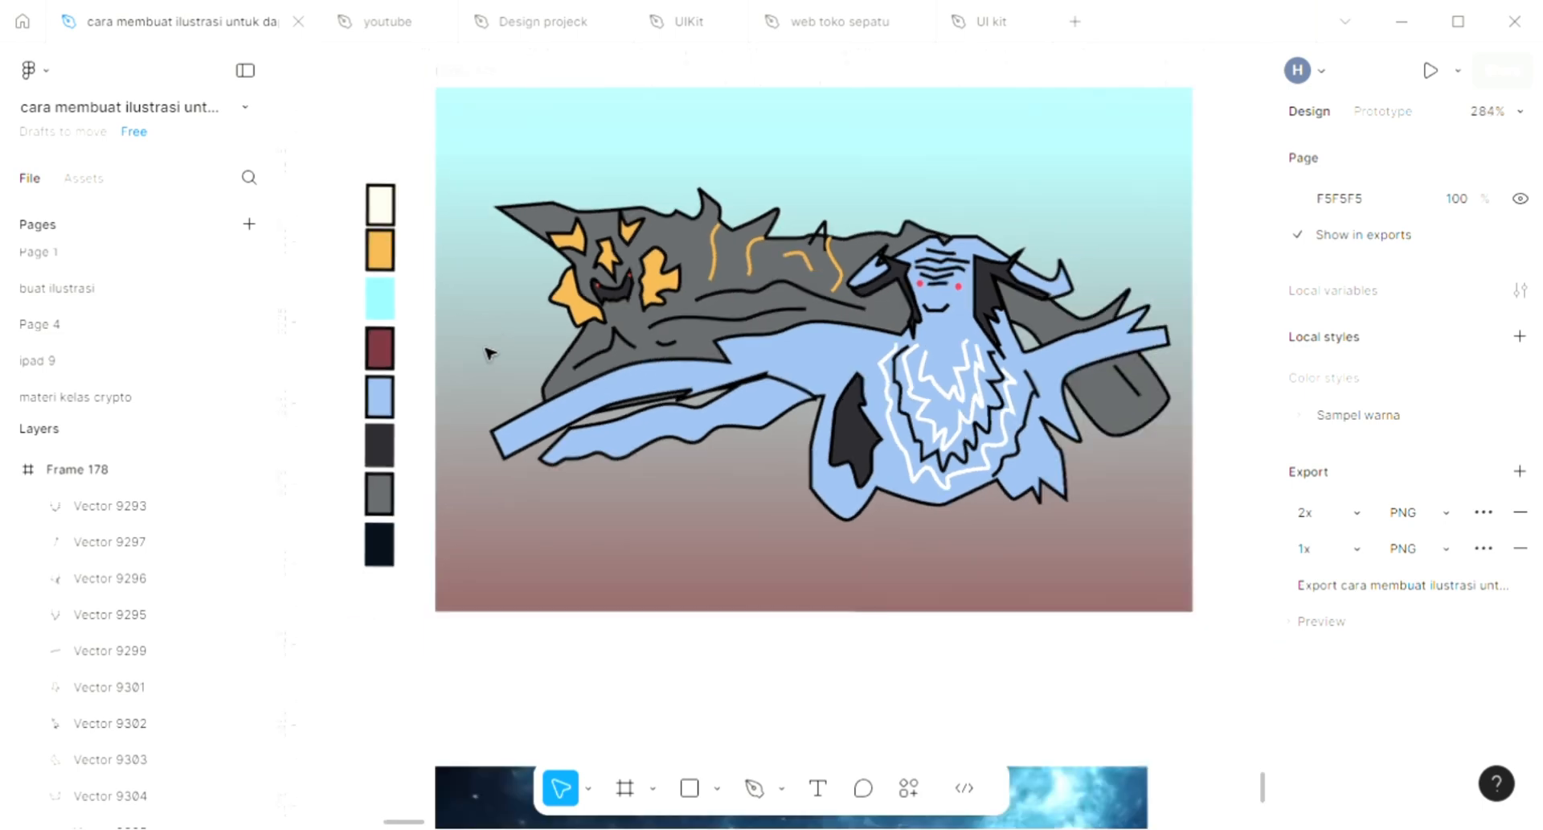
{"action": "left_click", "coordinate": [442, 307]}
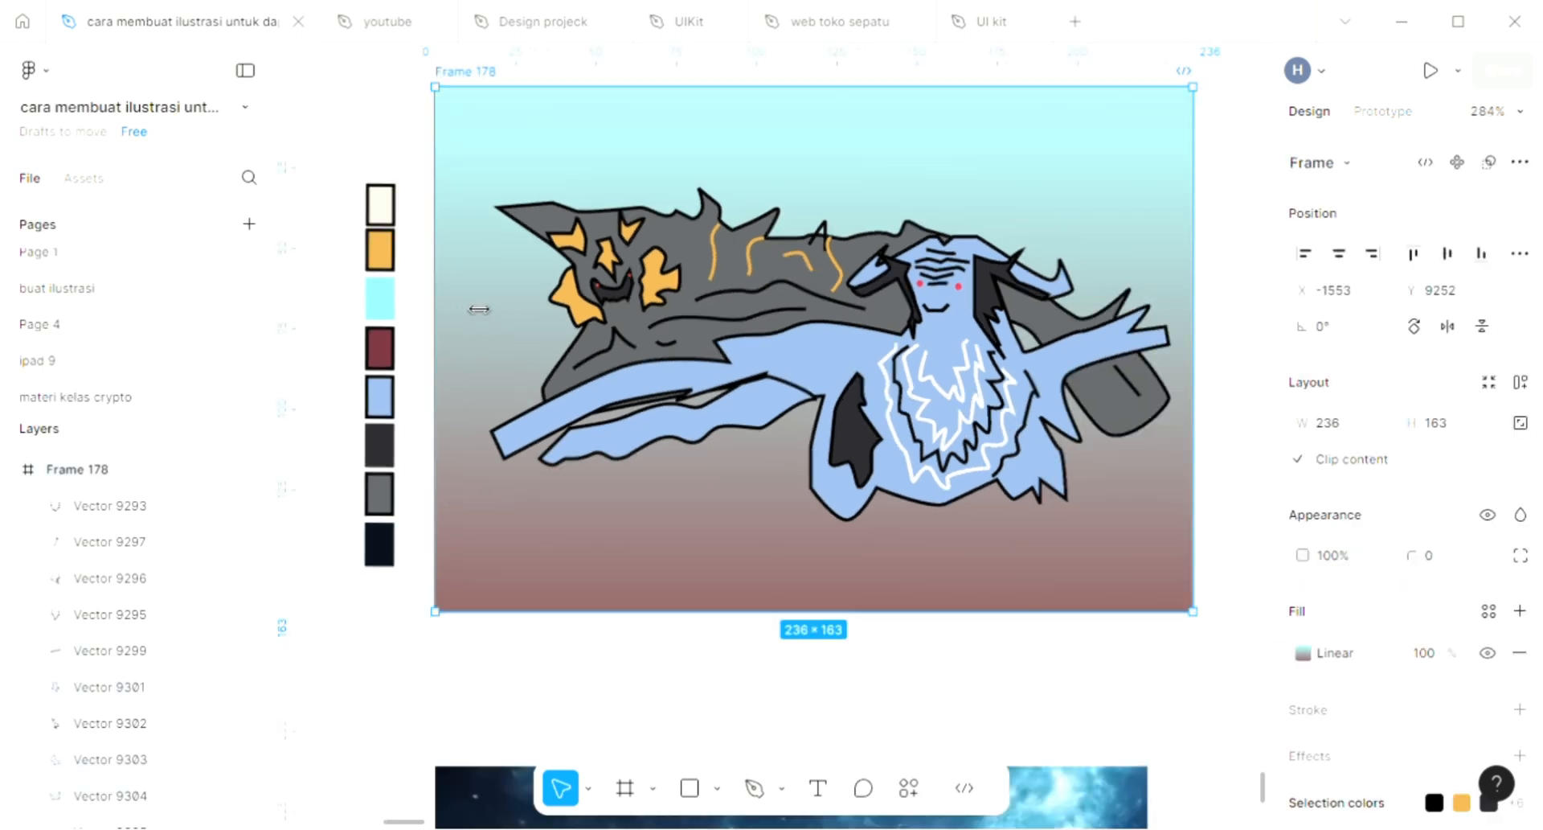
{"action": "left_click_drag", "start_coordinate": [479, 309], "coordinate": [512, 320]}
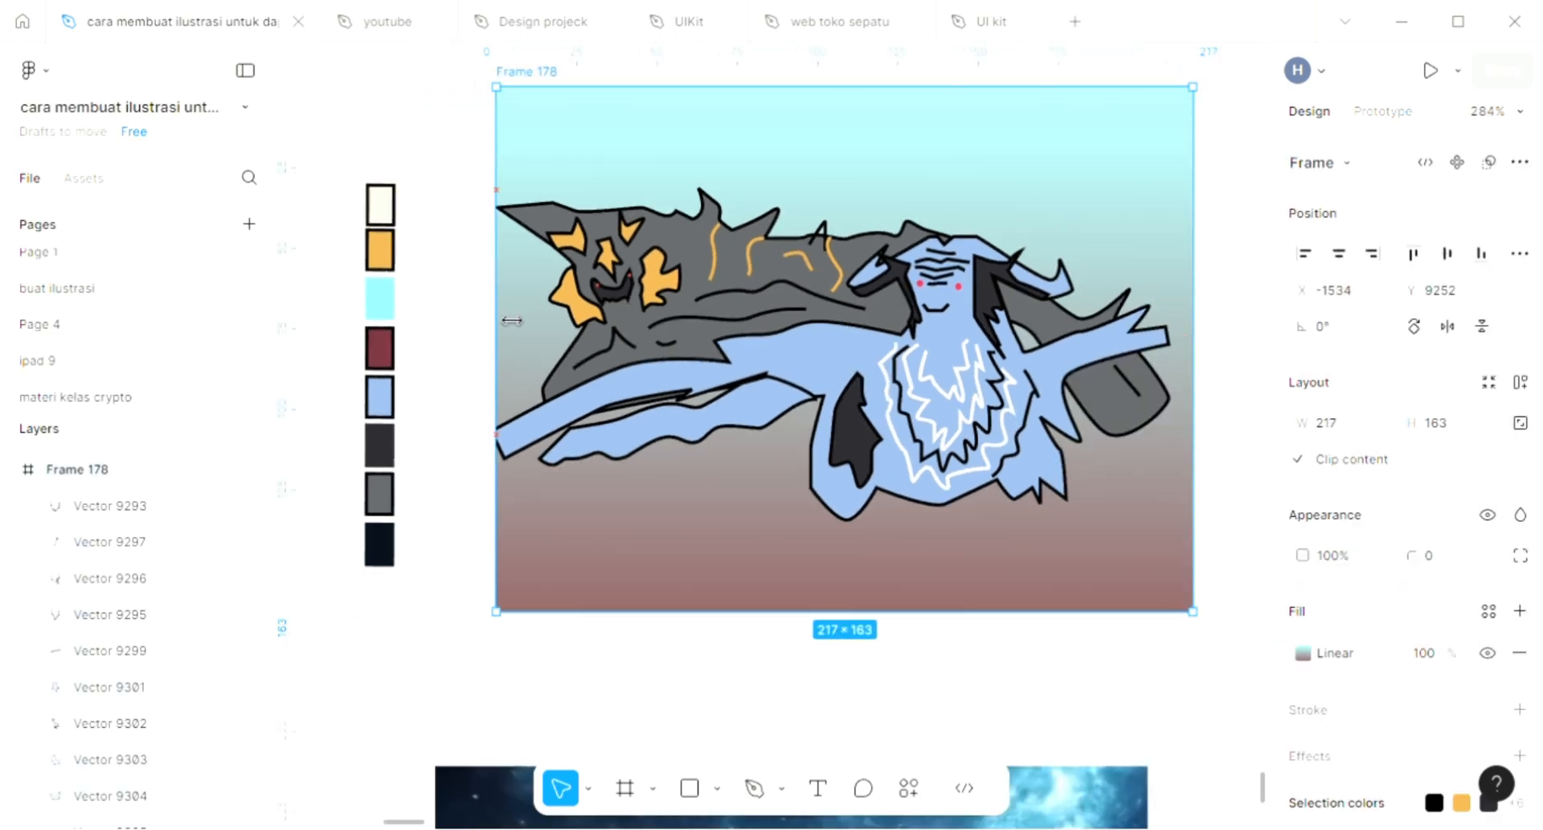
Move the lower corner point of the blue outstretched arm's end to X 0.5, Y 119 at the frame's edge.
{"action": "left_click", "coordinate": [528, 456]}
{"action": "double_click", "coordinate": [515, 470]}
{"action": "left_click", "coordinate": [505, 474]}
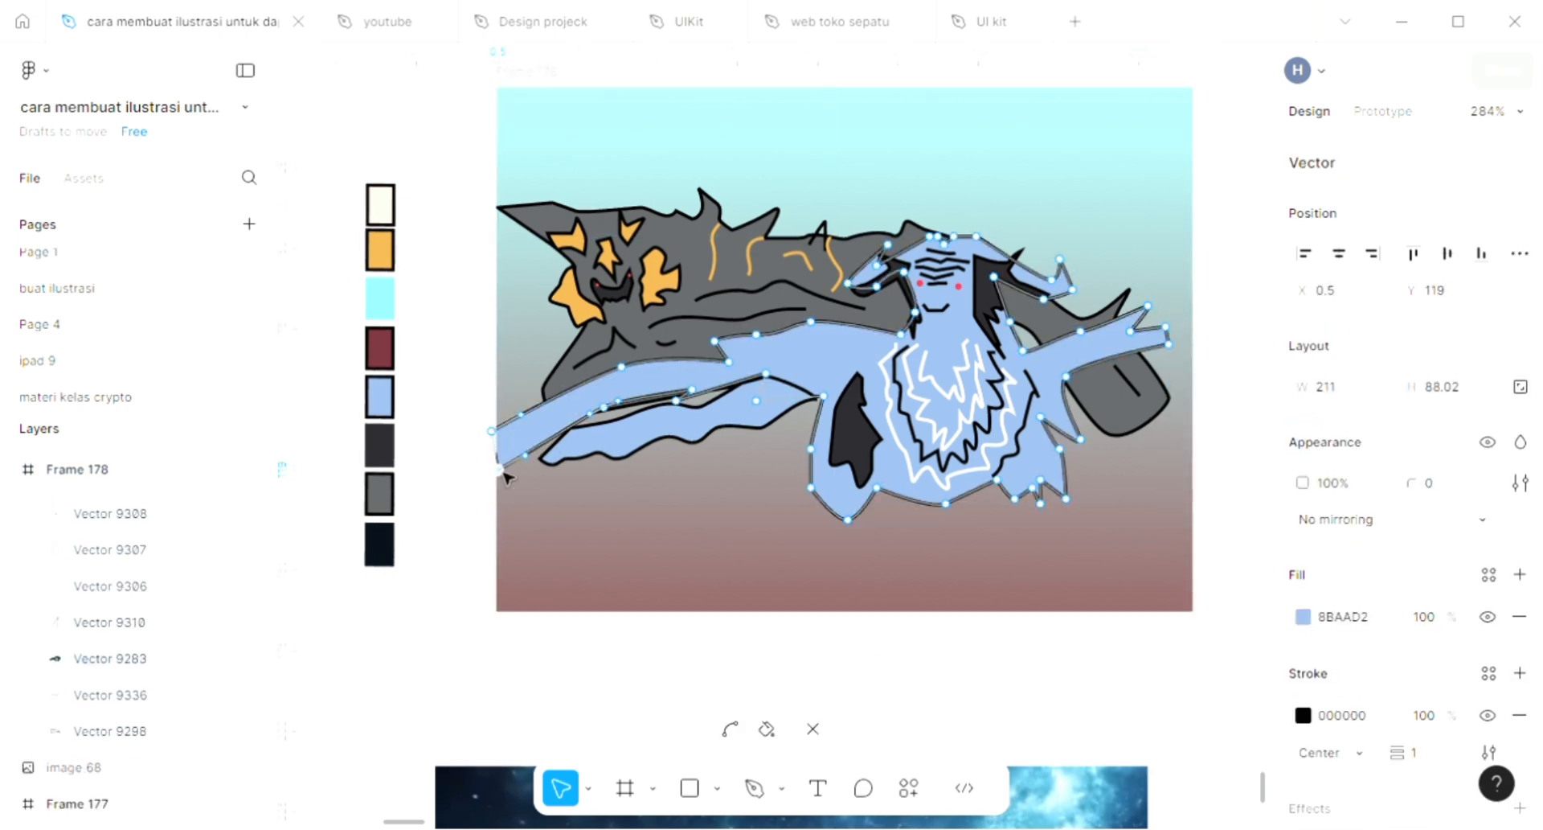
{"action": "key", "text": "Escape"}
{"action": "left_click", "coordinate": [453, 462]}
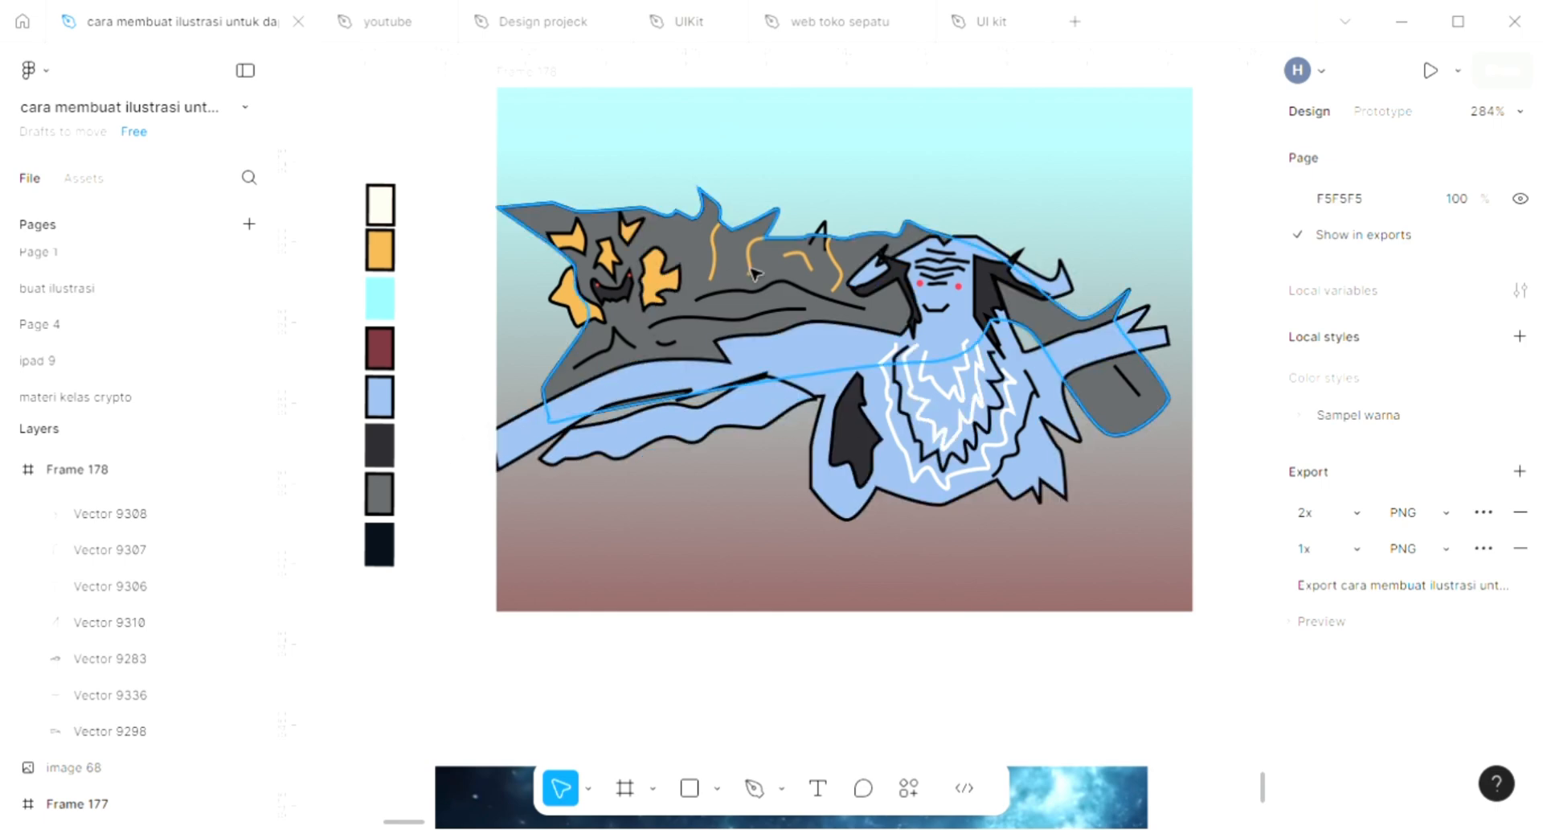
Close the base of the small spike outline on the creature's back with the Pen tool and add a D9D9D9 fill.
{"action": "scroll", "coordinate": [754, 274], "scroll_direction": "up", "scroll_amount": 5}
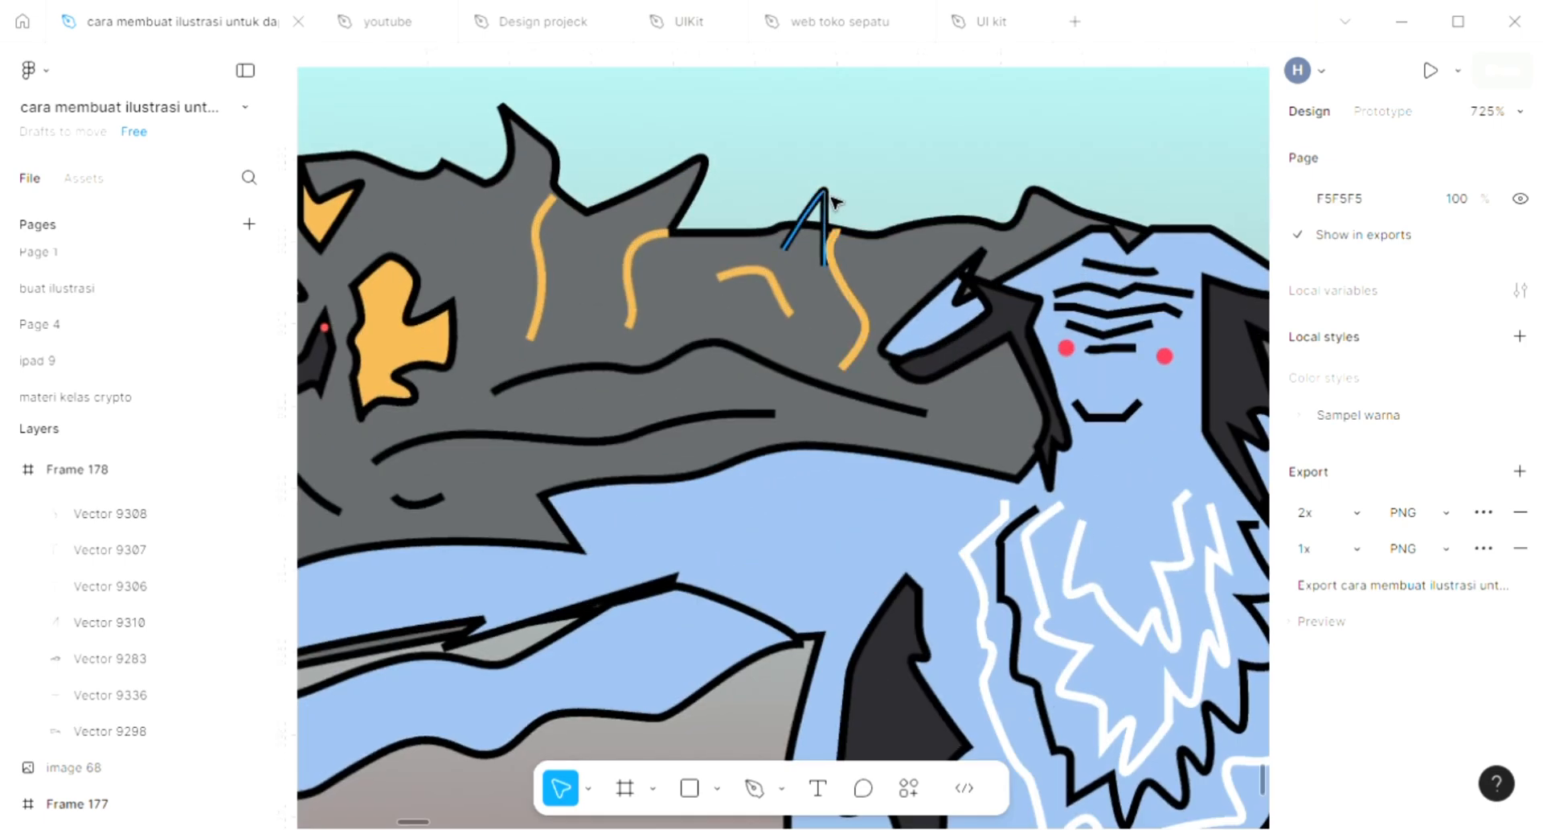
{"action": "double_click", "coordinate": [783, 250]}
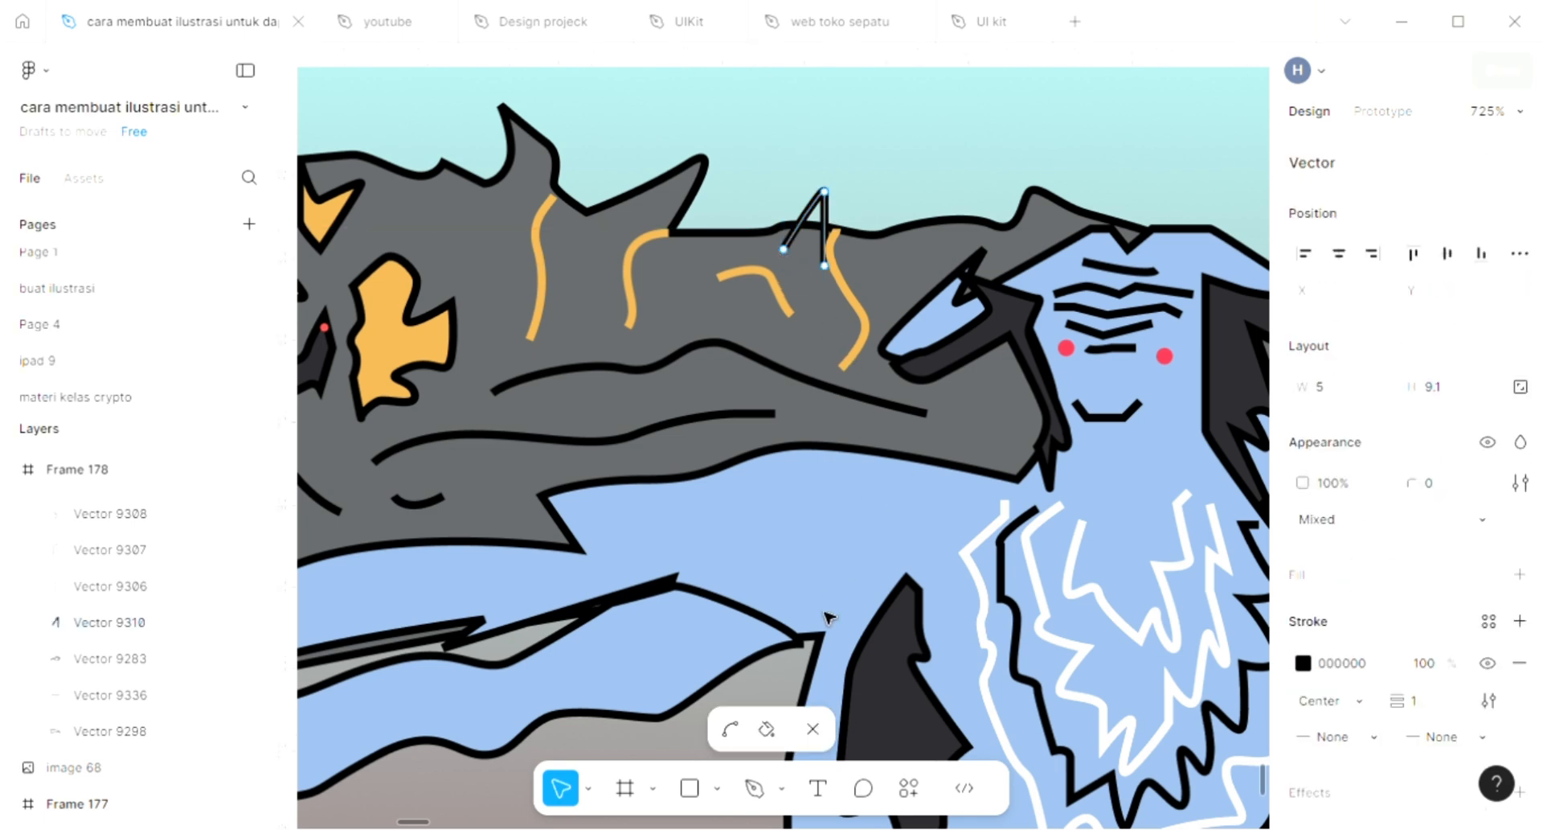
{"action": "left_click", "coordinate": [756, 787]}
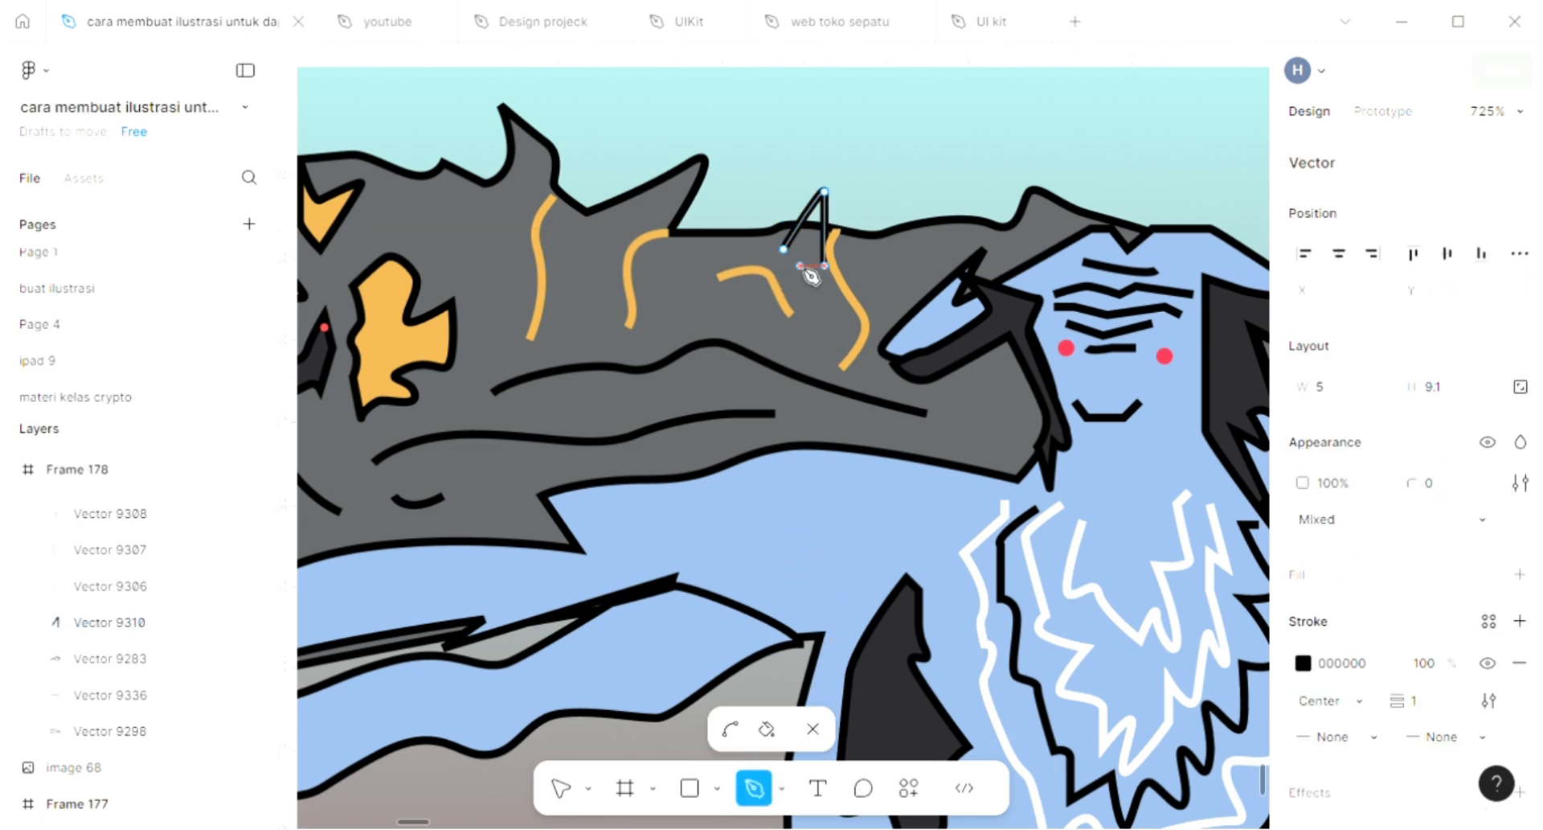
{"action": "scroll", "coordinate": [812, 276], "scroll_direction": "up", "scroll_amount": 3}
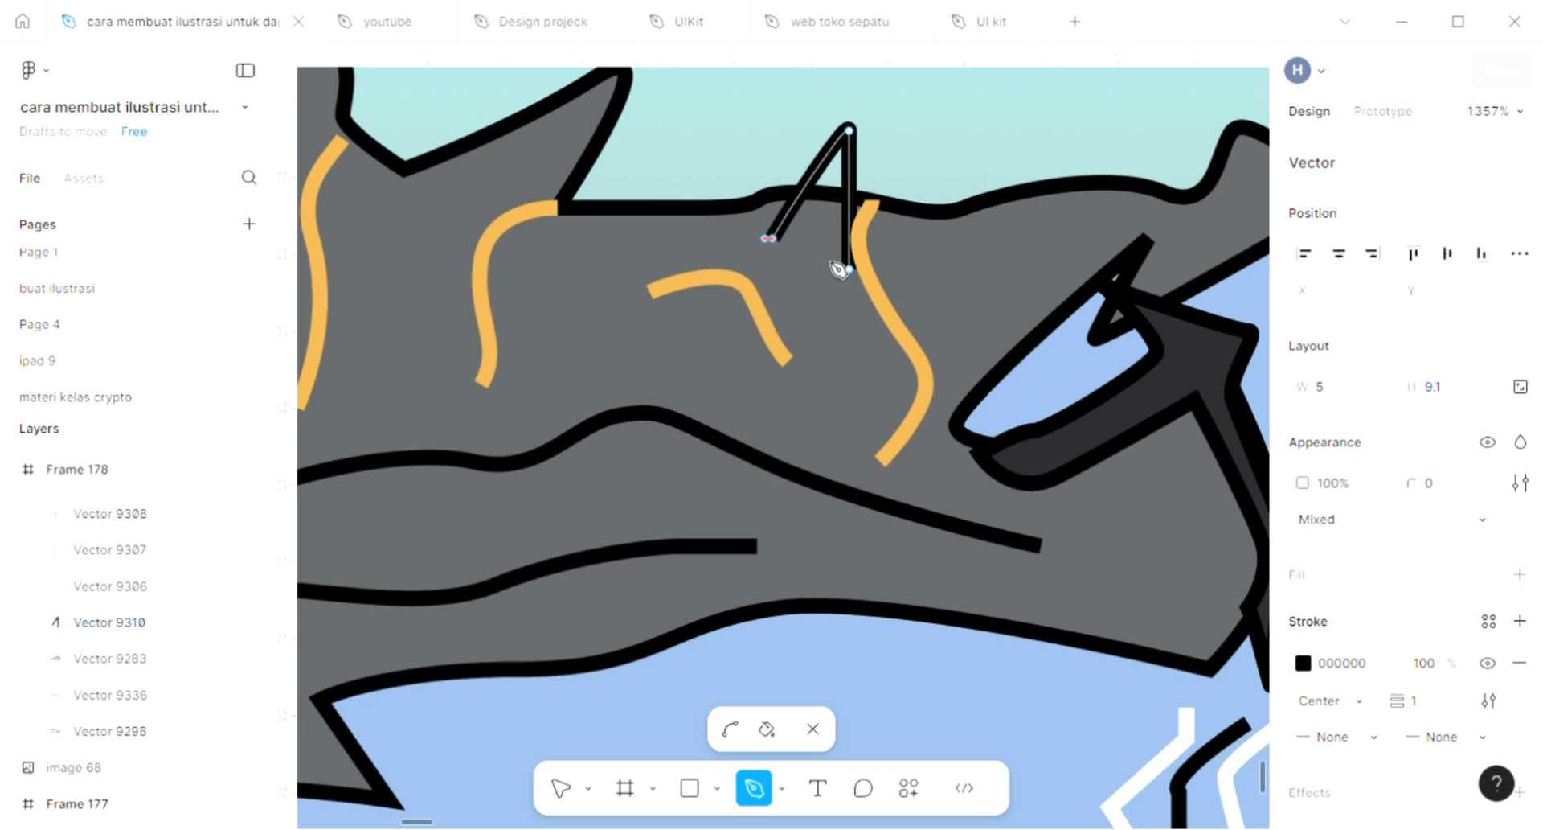
{"action": "left_click", "coordinate": [768, 238]}
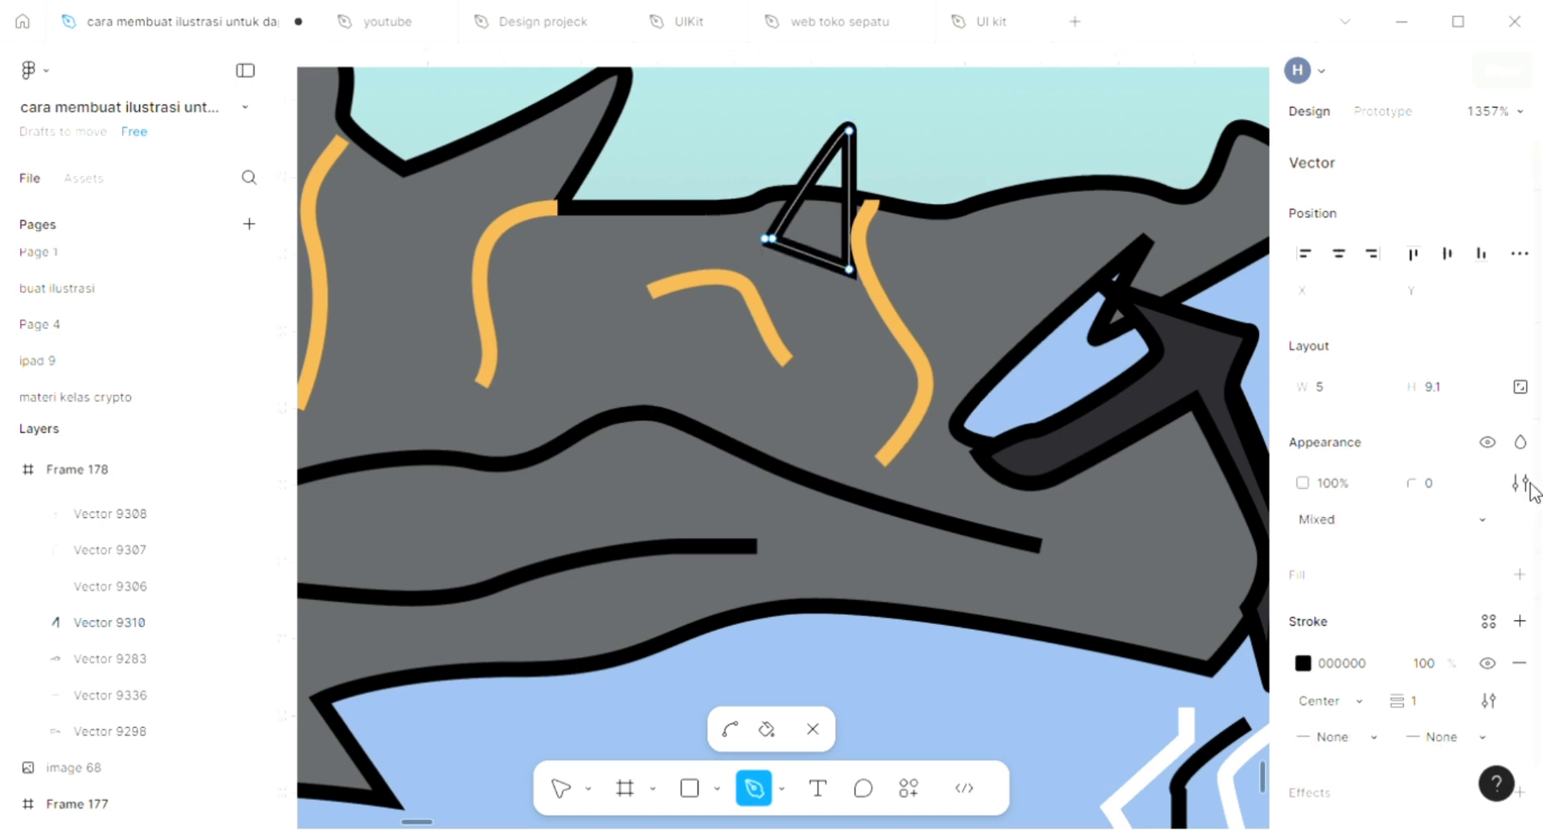
{"action": "left_click", "coordinate": [1522, 575]}
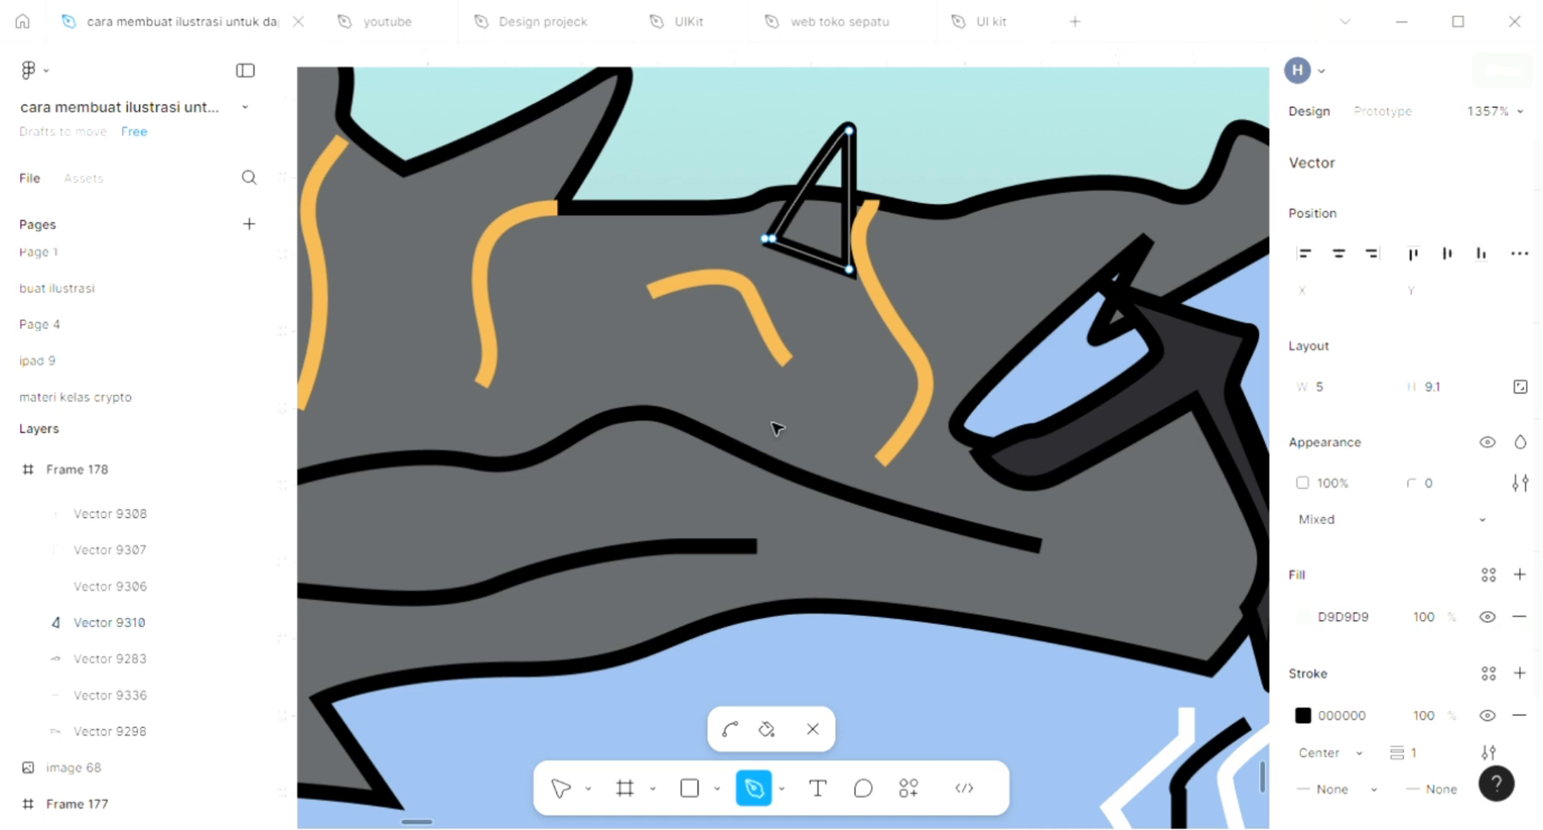
Merge the two neighbouring points at the spike's base corner into one at X 97.5, Y 49 so the shape closes.
{"action": "scroll", "coordinate": [804, 313], "scroll_direction": "up", "scroll_amount": 6}
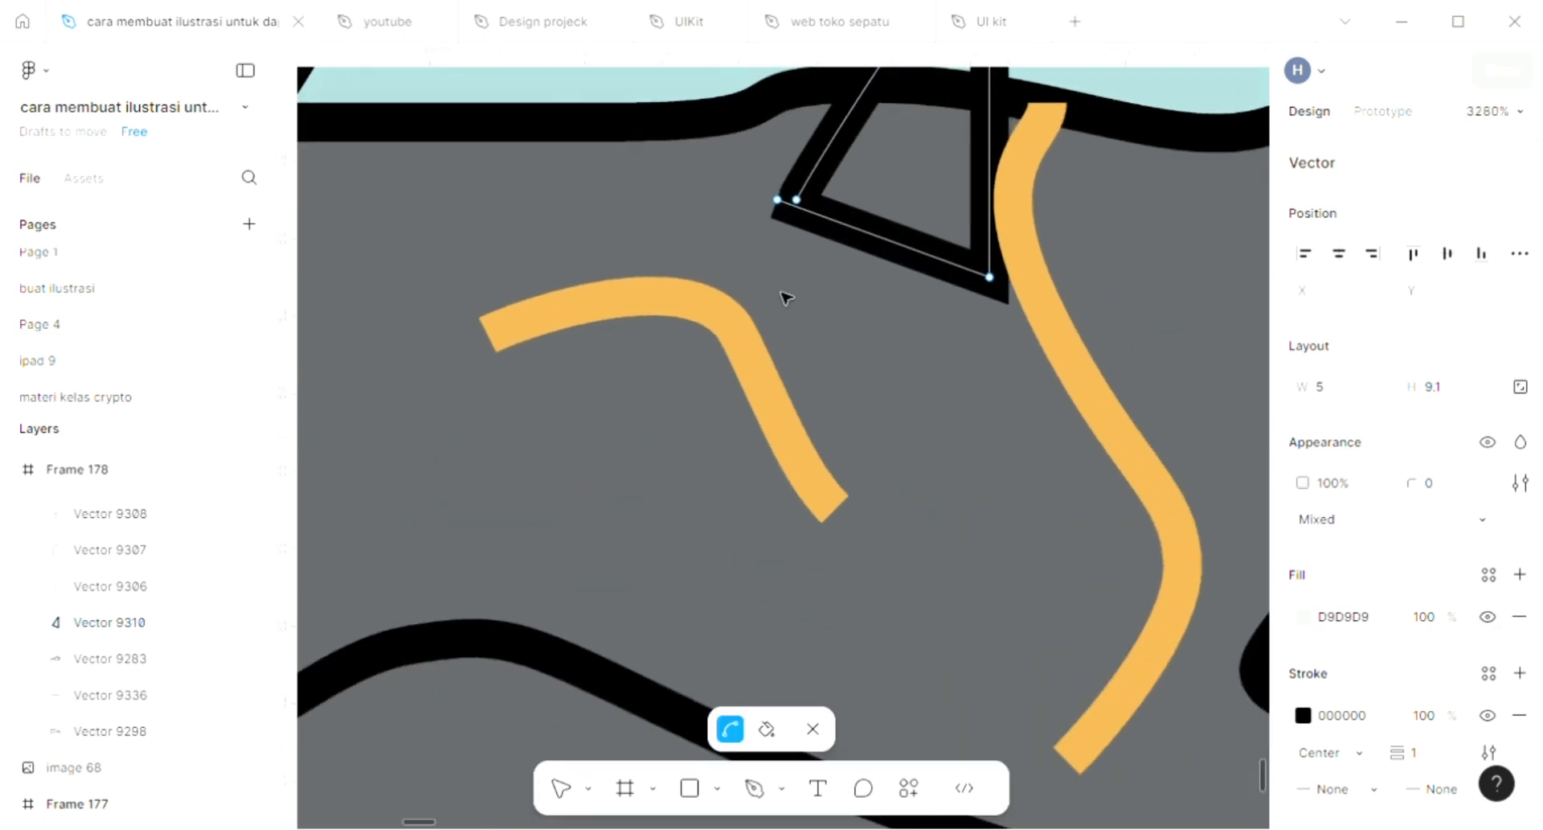
{"action": "left_click", "coordinate": [563, 788]}
{"action": "scroll", "coordinate": [795, 273], "scroll_direction": "up", "scroll_amount": 3}
{"action": "left_click", "coordinate": [808, 250]}
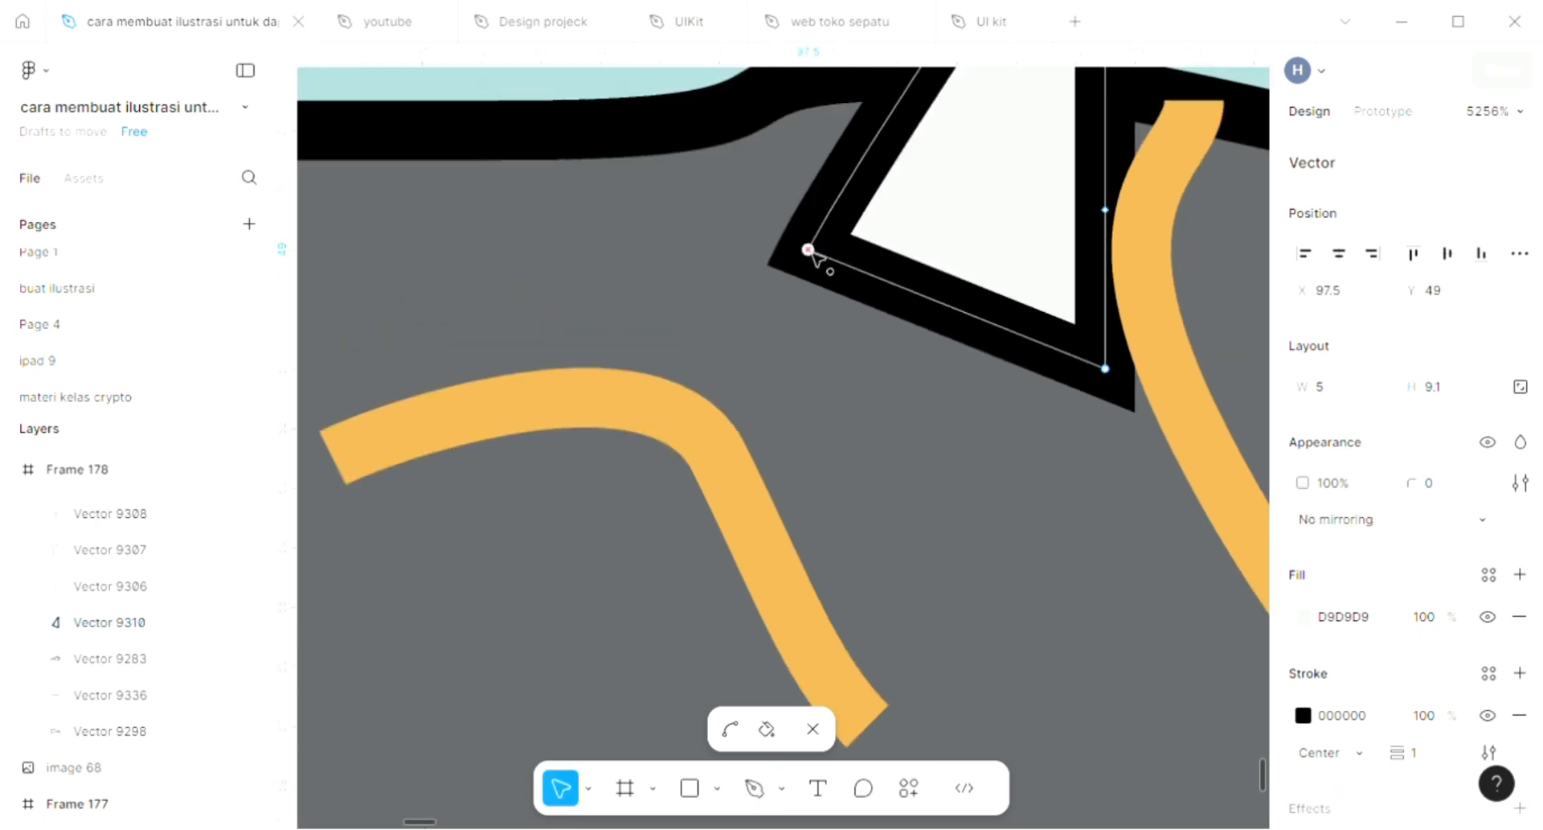
{"action": "scroll", "coordinate": [808, 250], "scroll_direction": "down", "scroll_amount": 8}
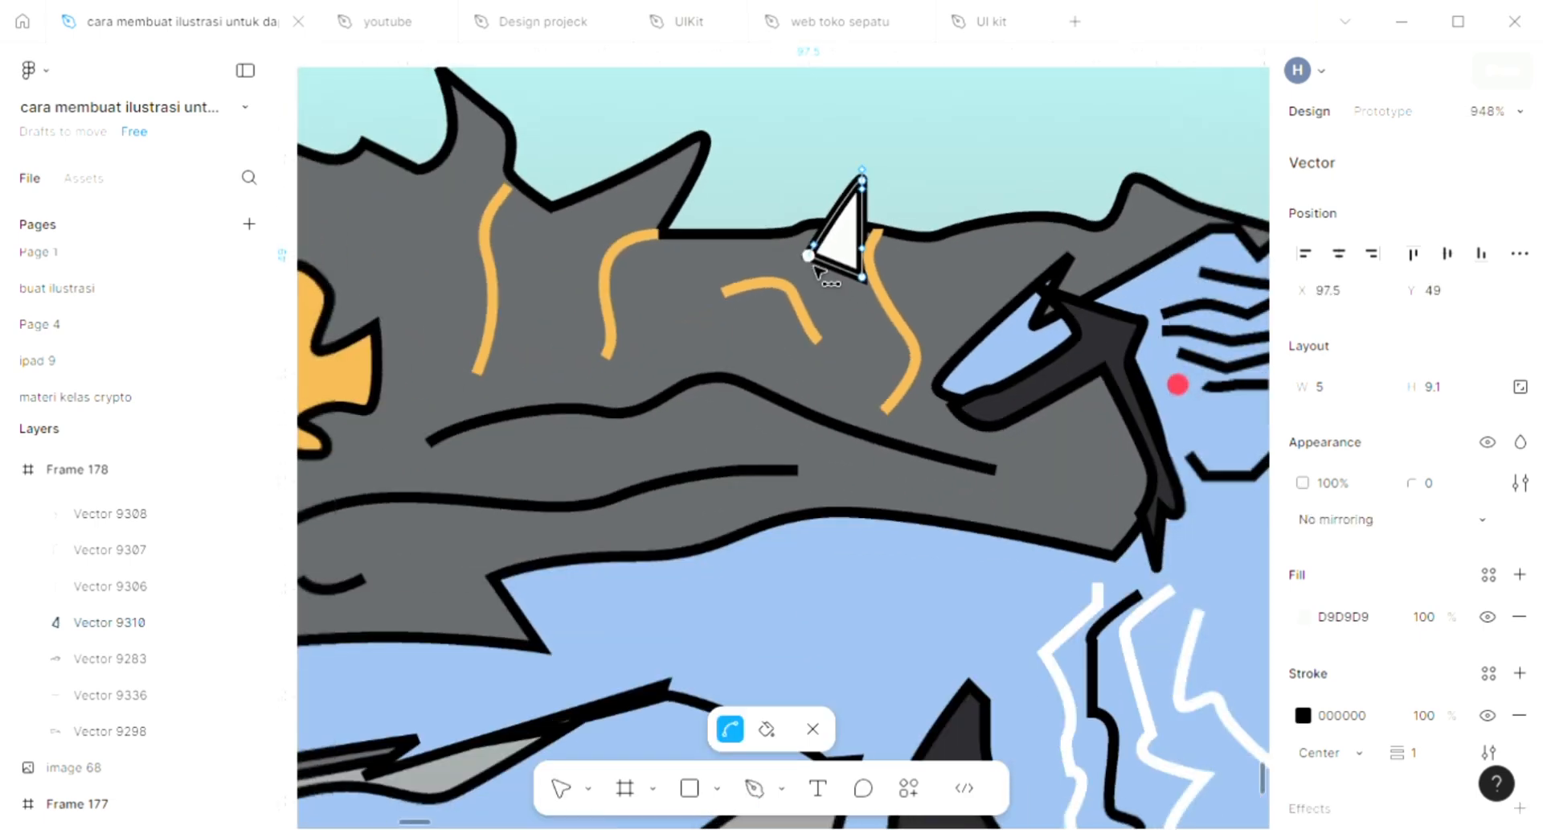
{"action": "key", "text": "Escape"}
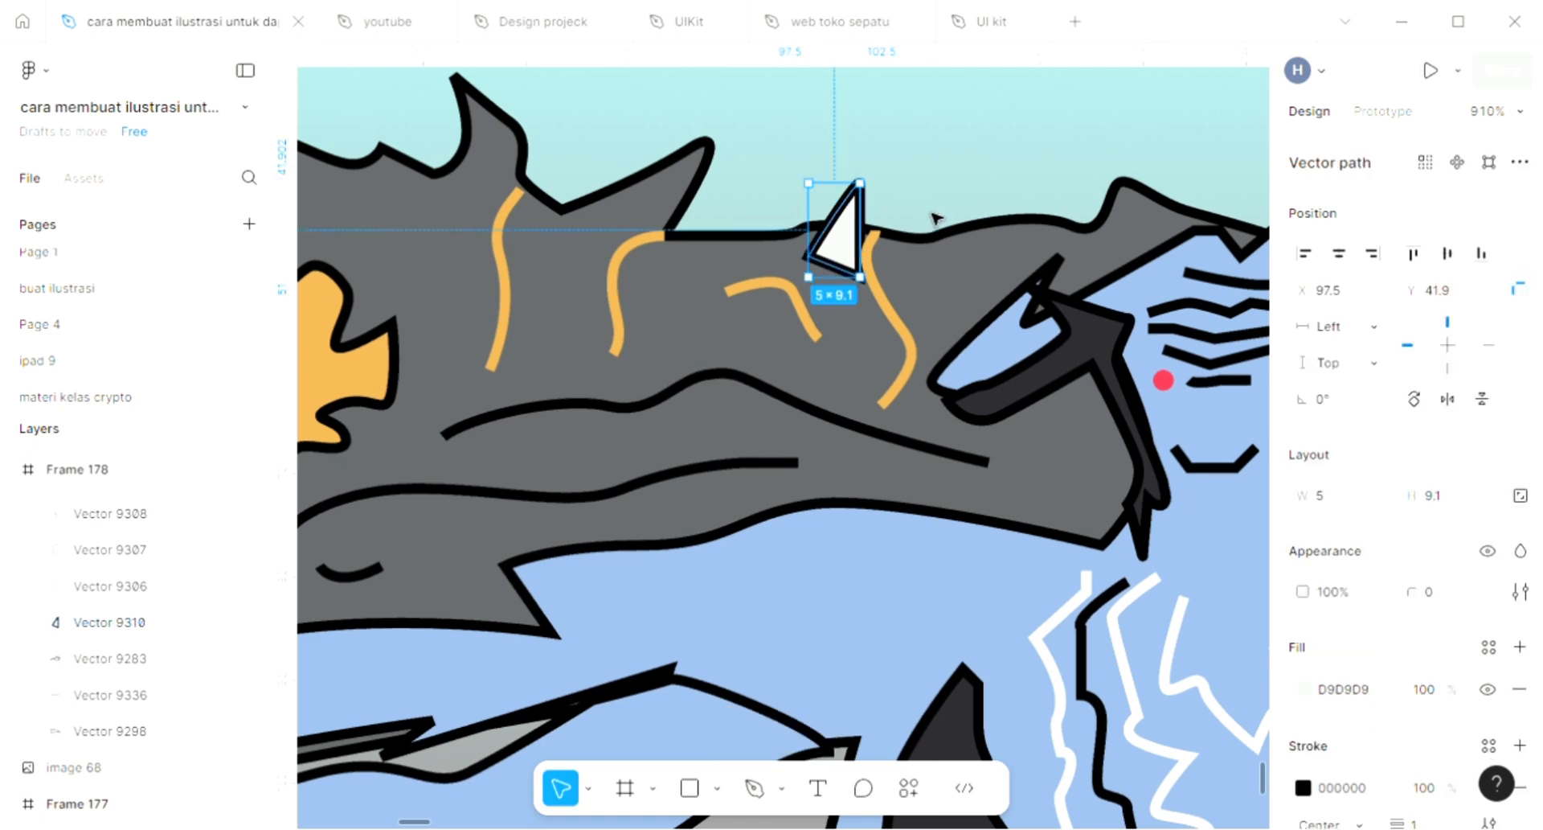
Fill the small back spike with the grey 5C5E60 sampled from the creature's body.
{"action": "left_click", "coordinate": [918, 278]}
{"action": "key", "text": "Escape"}
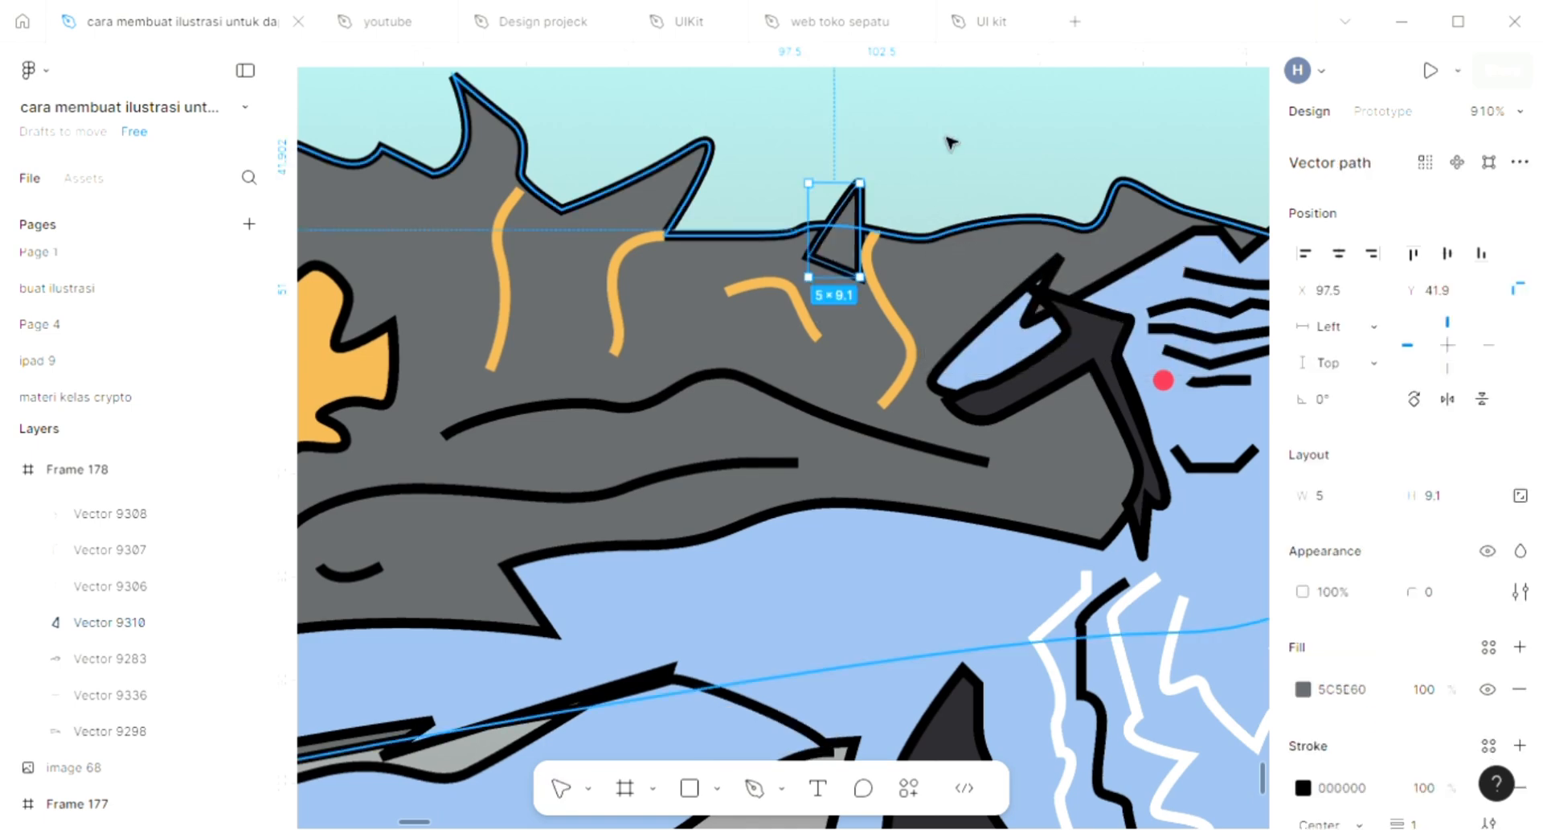
{"action": "key", "text": "Escape"}
Recolour the stroke of the creature's grey body with the orange D6A24B sampled from its face patch.
{"action": "scroll", "coordinate": [949, 143], "scroll_direction": "down", "scroll_amount": 5}
{"action": "scroll", "coordinate": [949, 142], "scroll_direction": "down", "scroll_amount": 5}
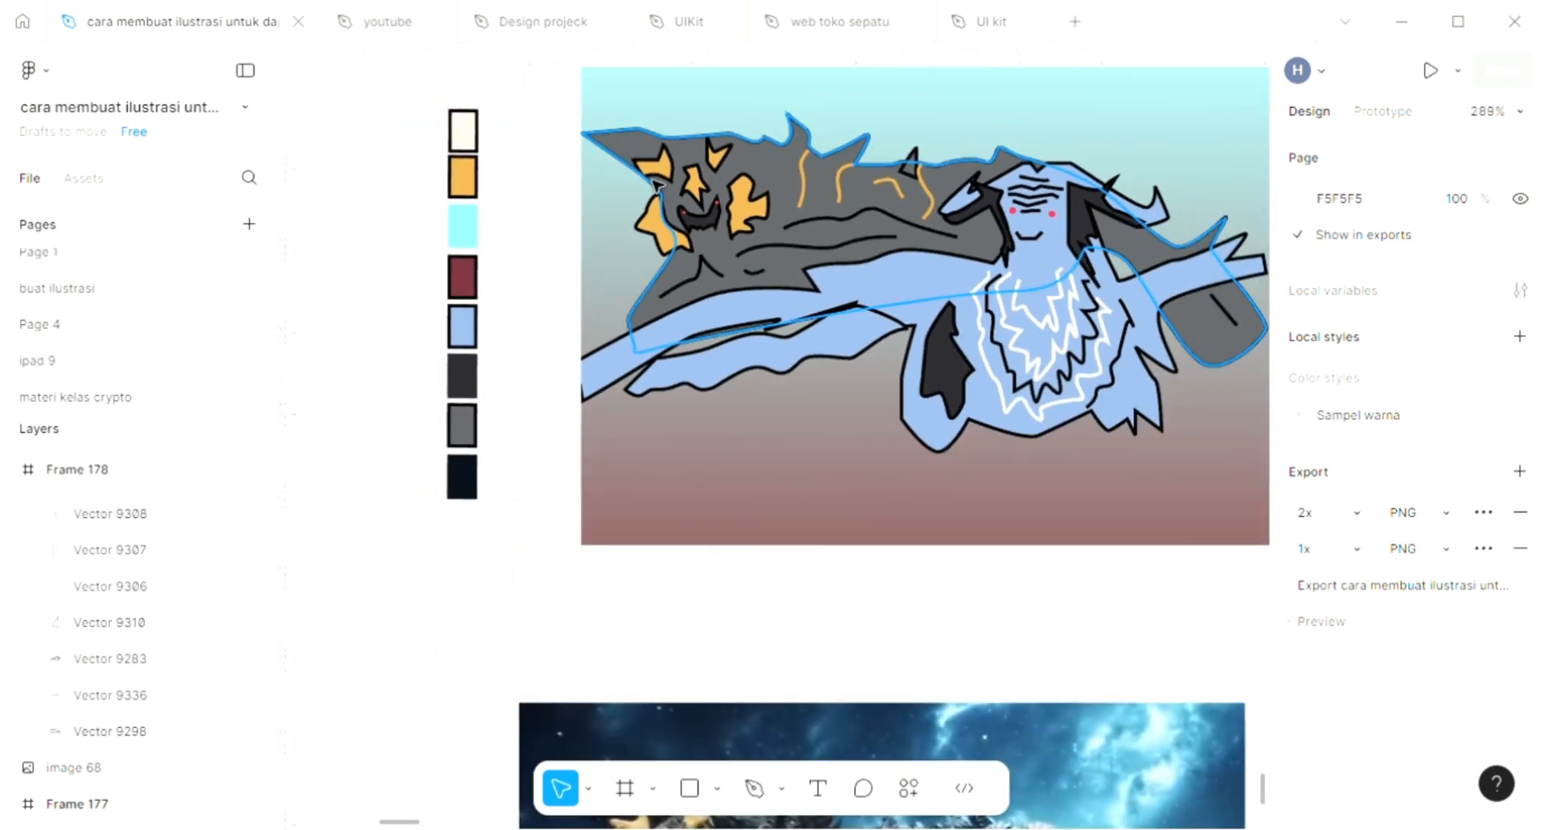
{"action": "left_click", "coordinate": [658, 185]}
{"action": "scroll", "coordinate": [657, 185], "scroll_direction": "up", "scroll_amount": 3}
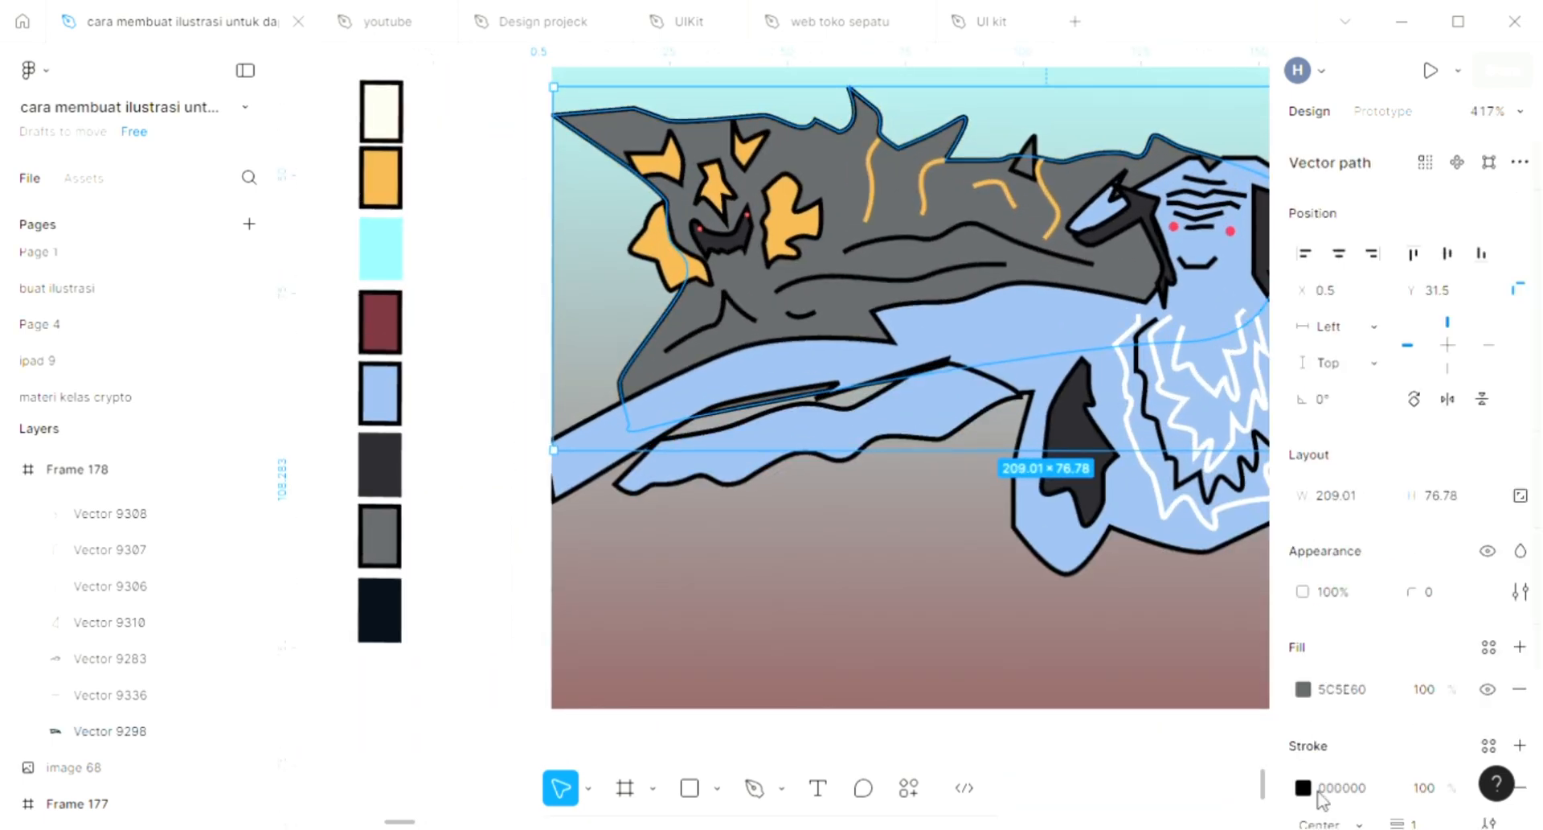
{"action": "left_click", "coordinate": [1303, 787]}
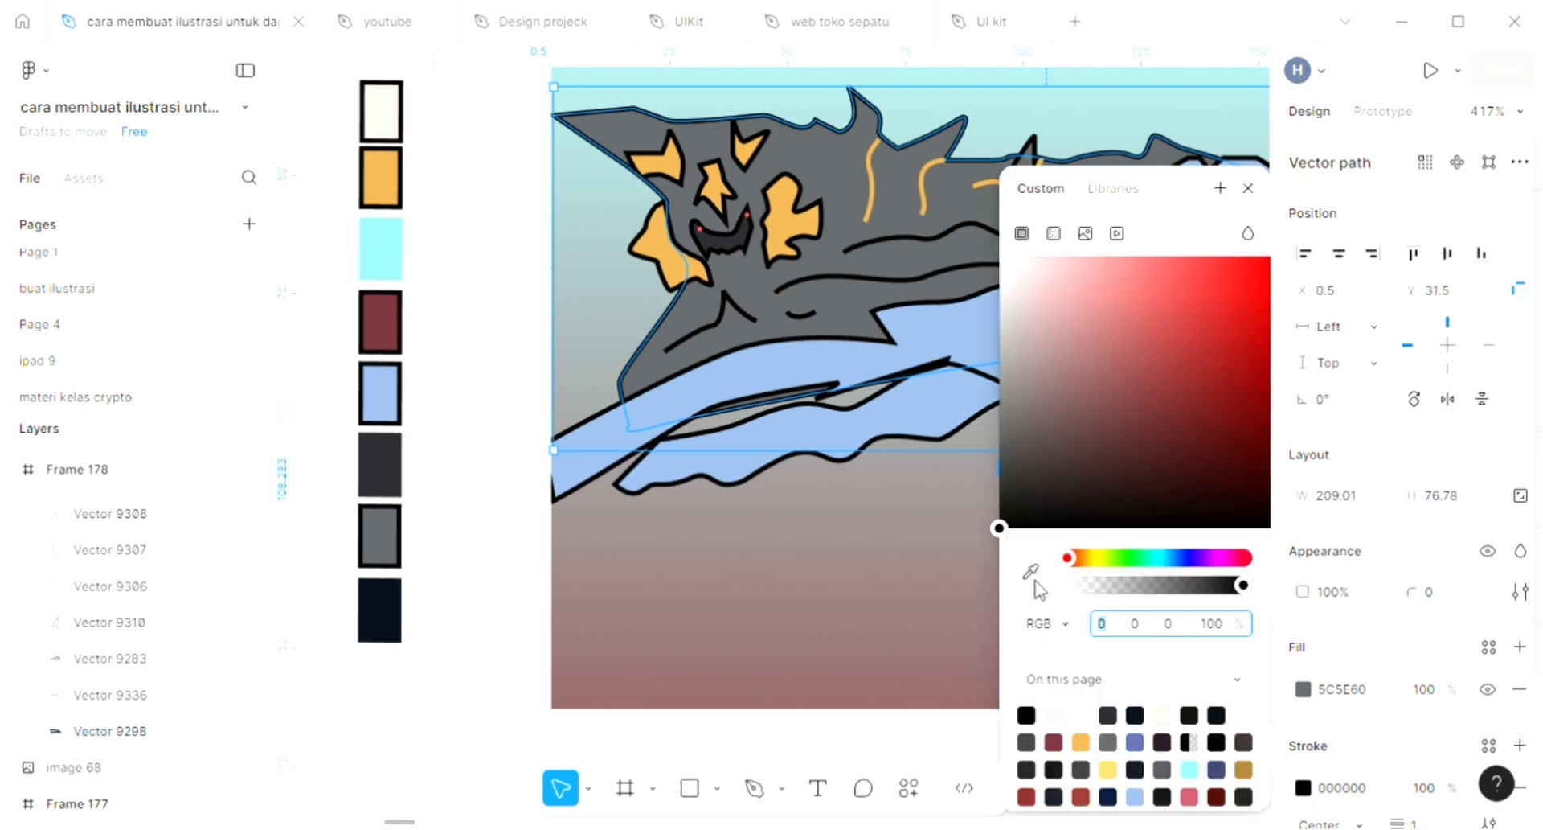
{"action": "left_click", "coordinate": [1031, 572]}
{"action": "left_click", "coordinate": [880, 340]}
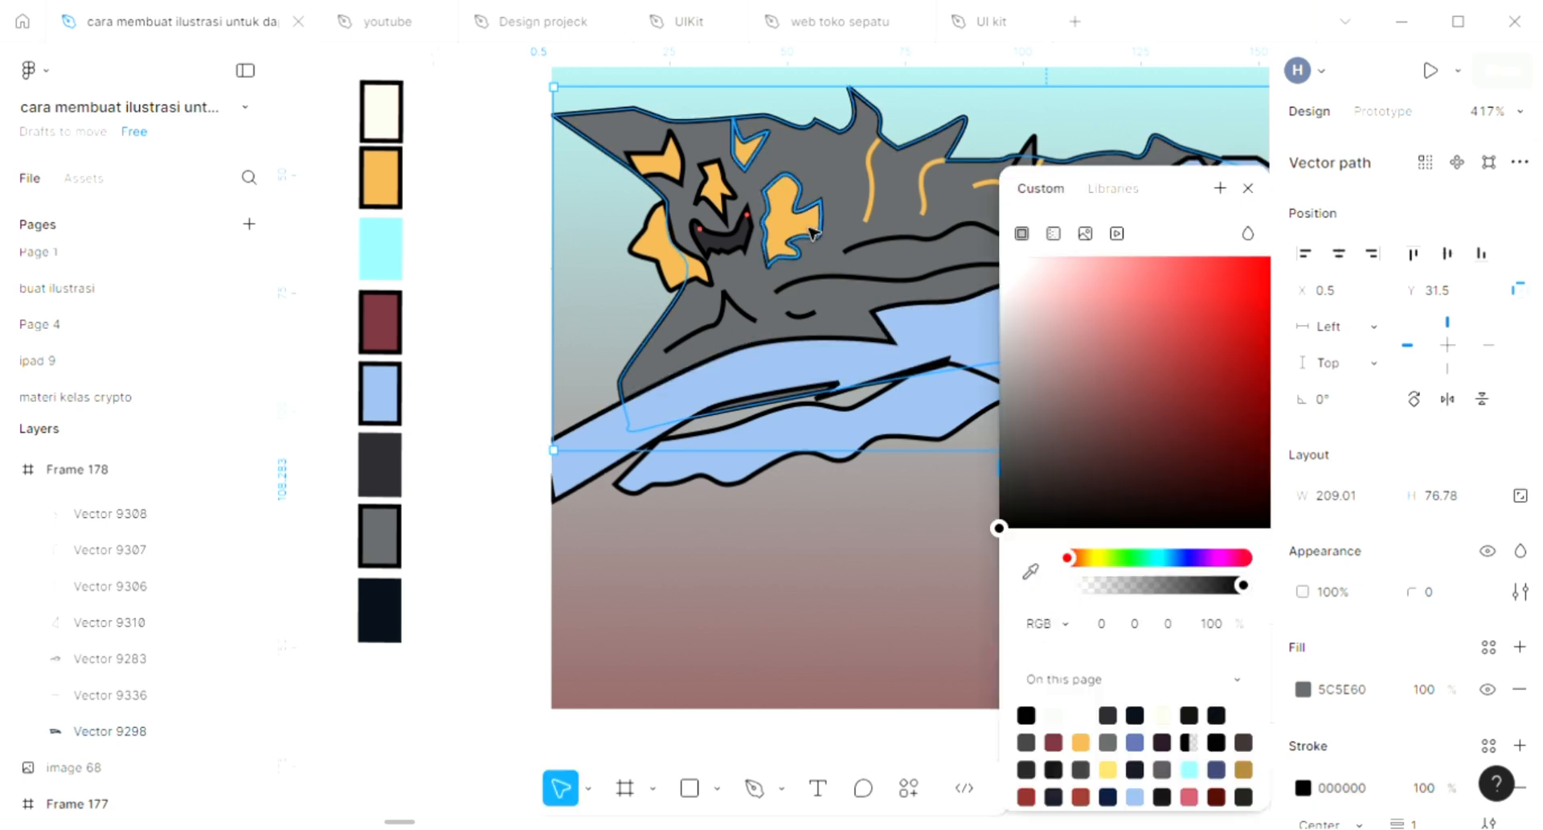
{"action": "left_click", "coordinate": [1032, 574]}
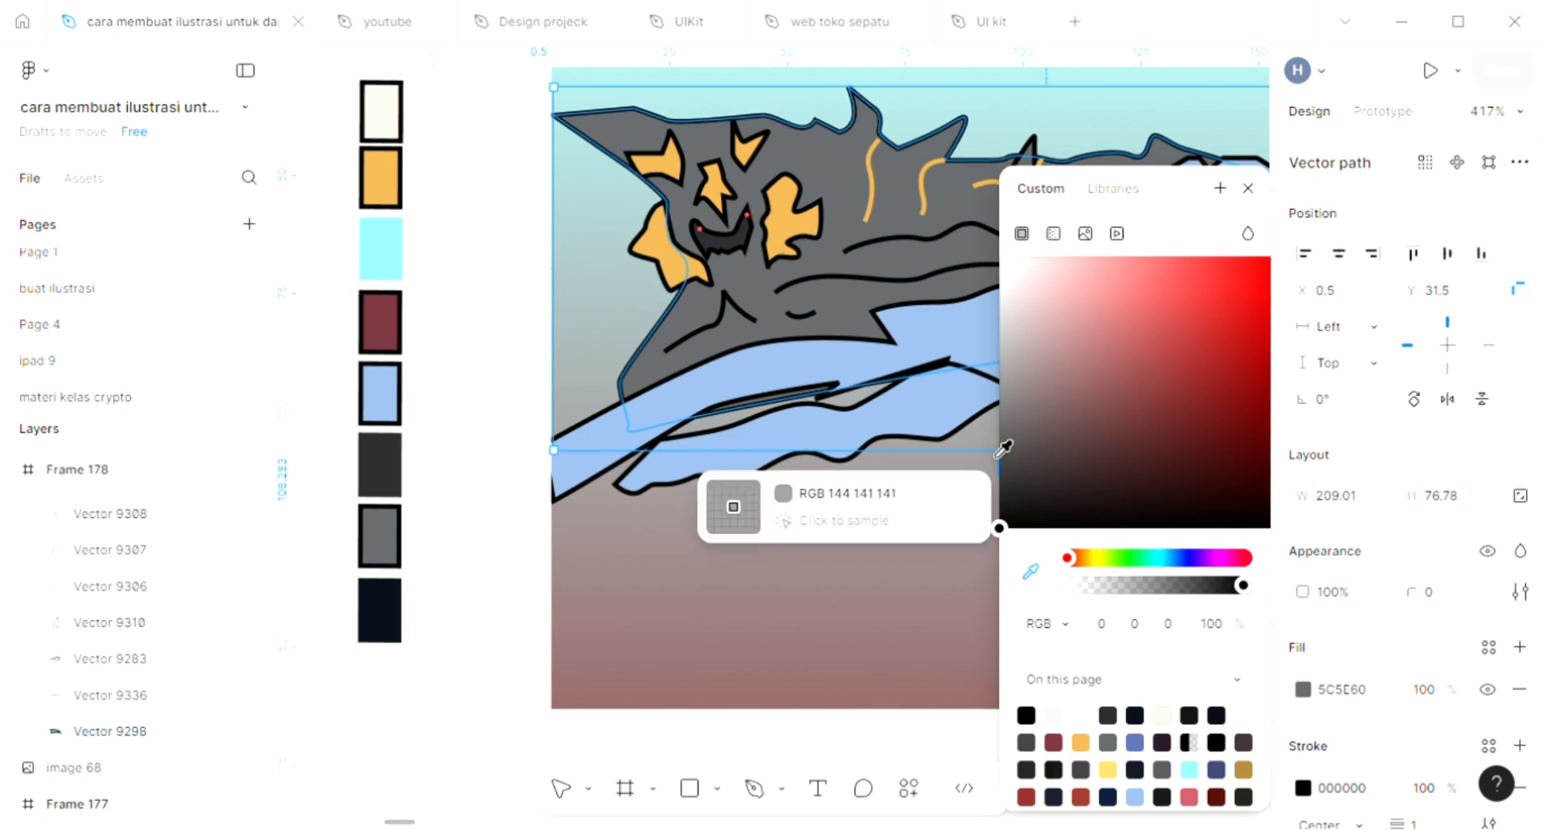
{"action": "left_click", "coordinate": [781, 219]}
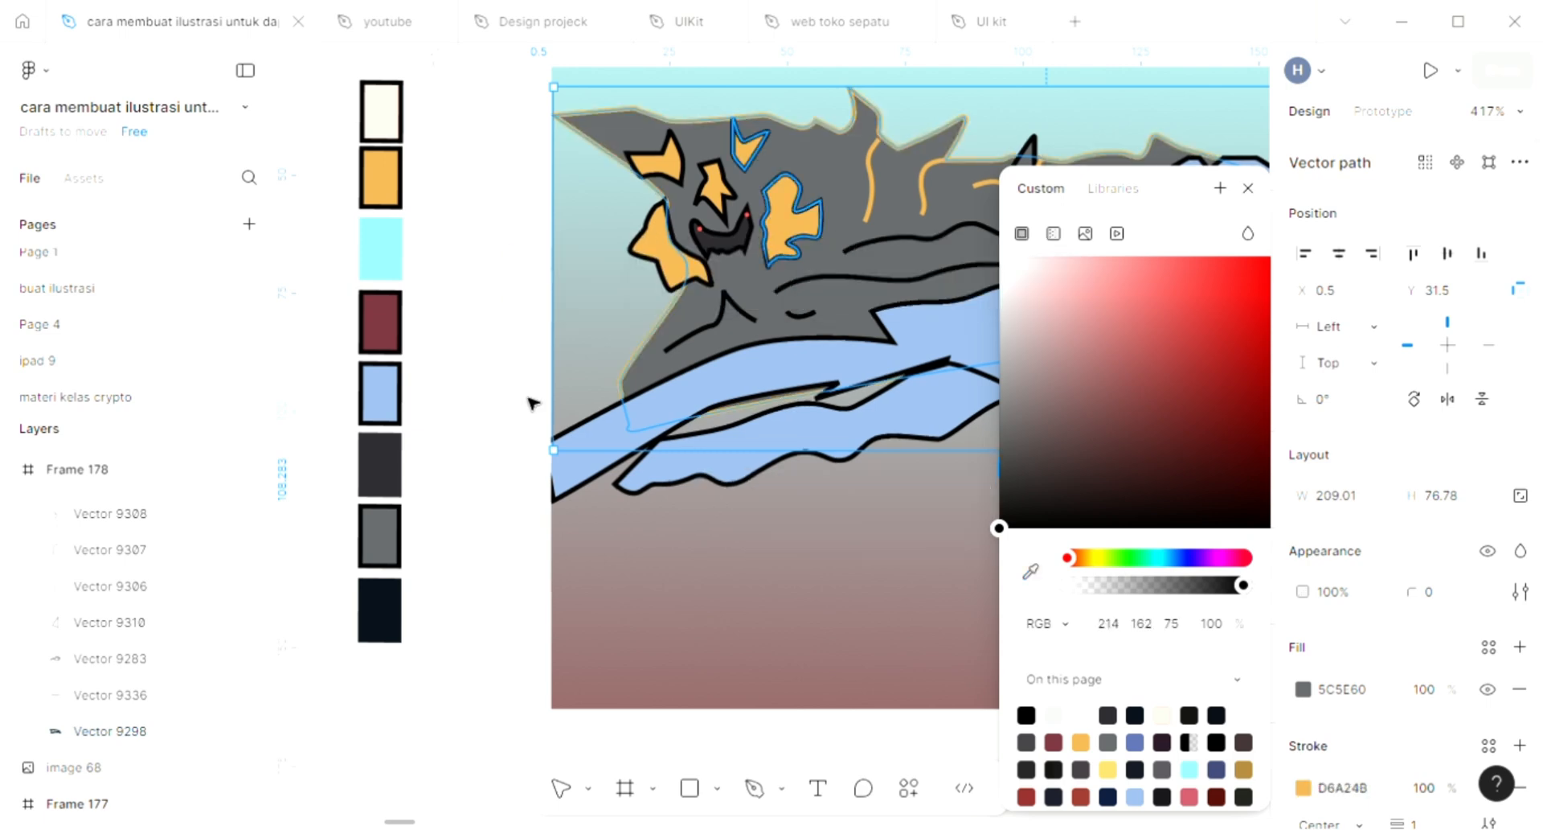
{"action": "left_click", "coordinate": [462, 434]}
Draw a closed tusk shape about 7 × 12 with the Pen tool between the bearded figure's mouth and dark hair.
{"action": "scroll", "coordinate": [464, 426], "scroll_direction": "right", "scroll_amount": 5}
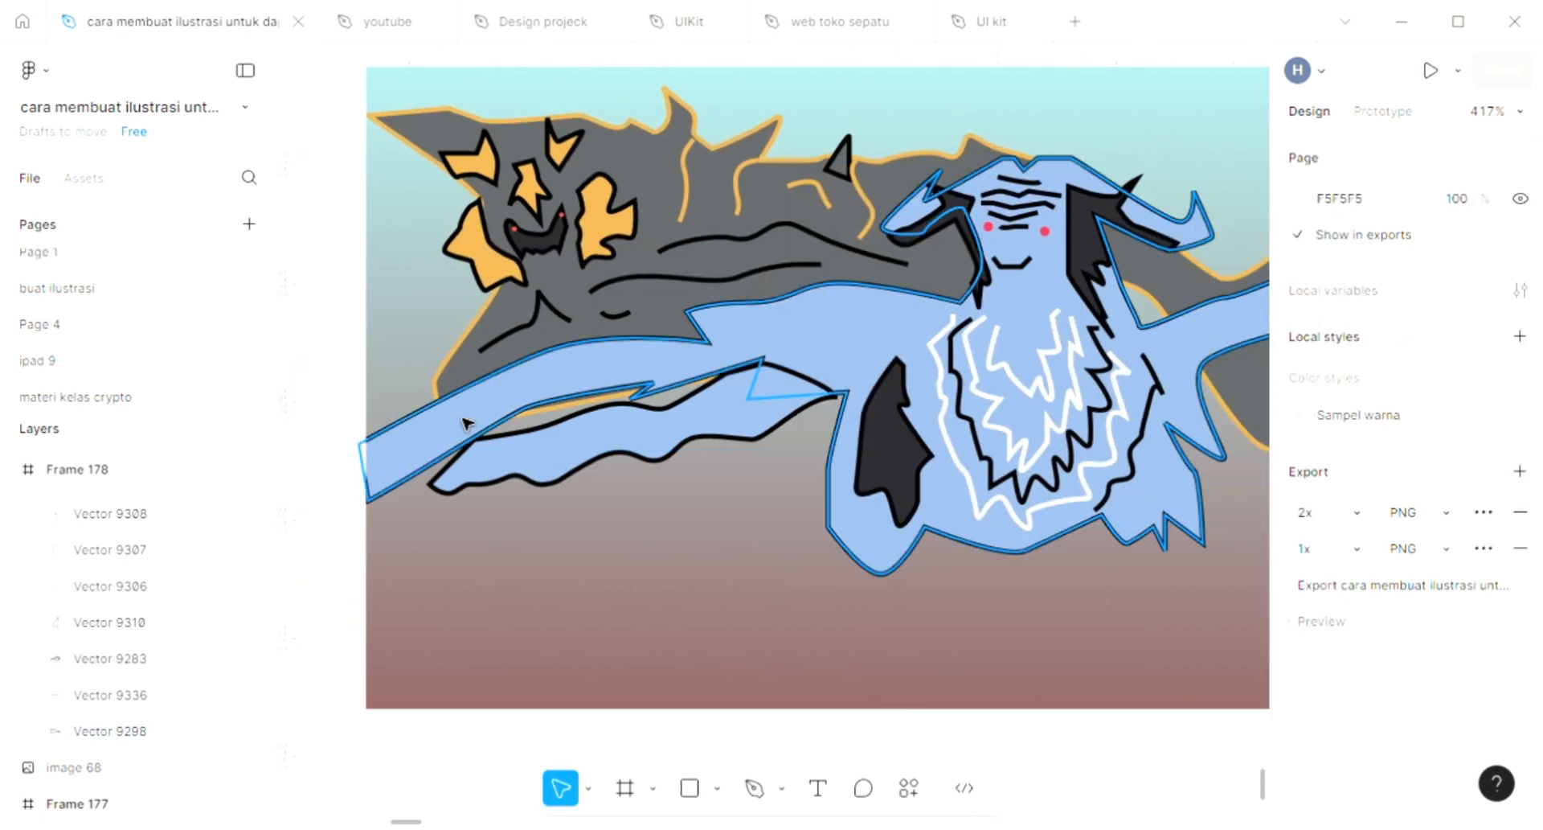
{"action": "scroll", "coordinate": [466, 419], "scroll_direction": "right", "scroll_amount": 3}
{"action": "scroll", "coordinate": [470, 418], "scroll_direction": "down", "scroll_amount": 1}
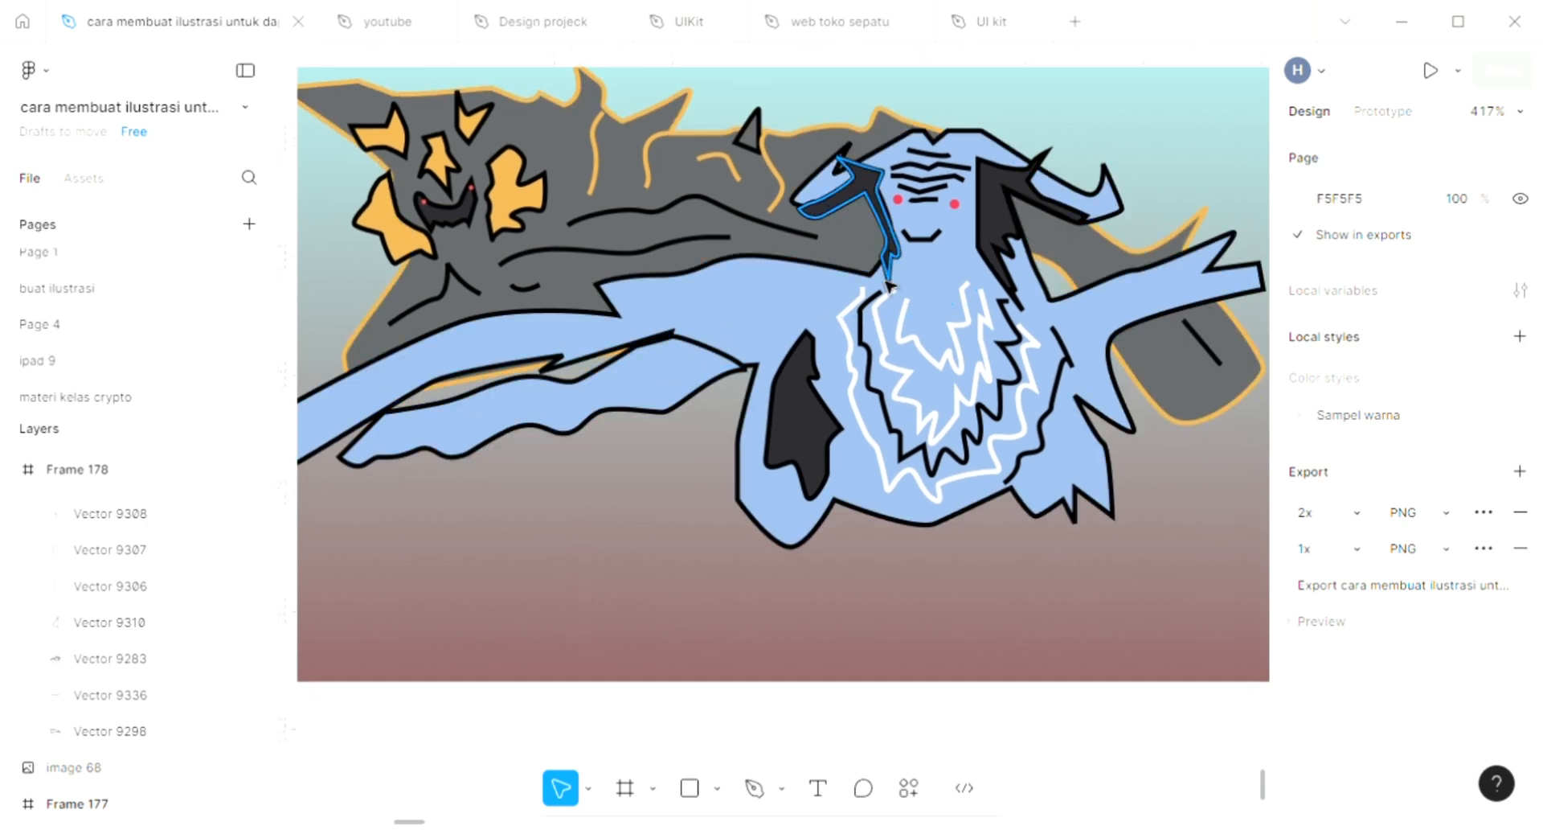
{"action": "scroll", "coordinate": [888, 286], "scroll_direction": "up", "scroll_amount": 2}
{"action": "scroll", "coordinate": [888, 285], "scroll_direction": "up", "scroll_amount": 3}
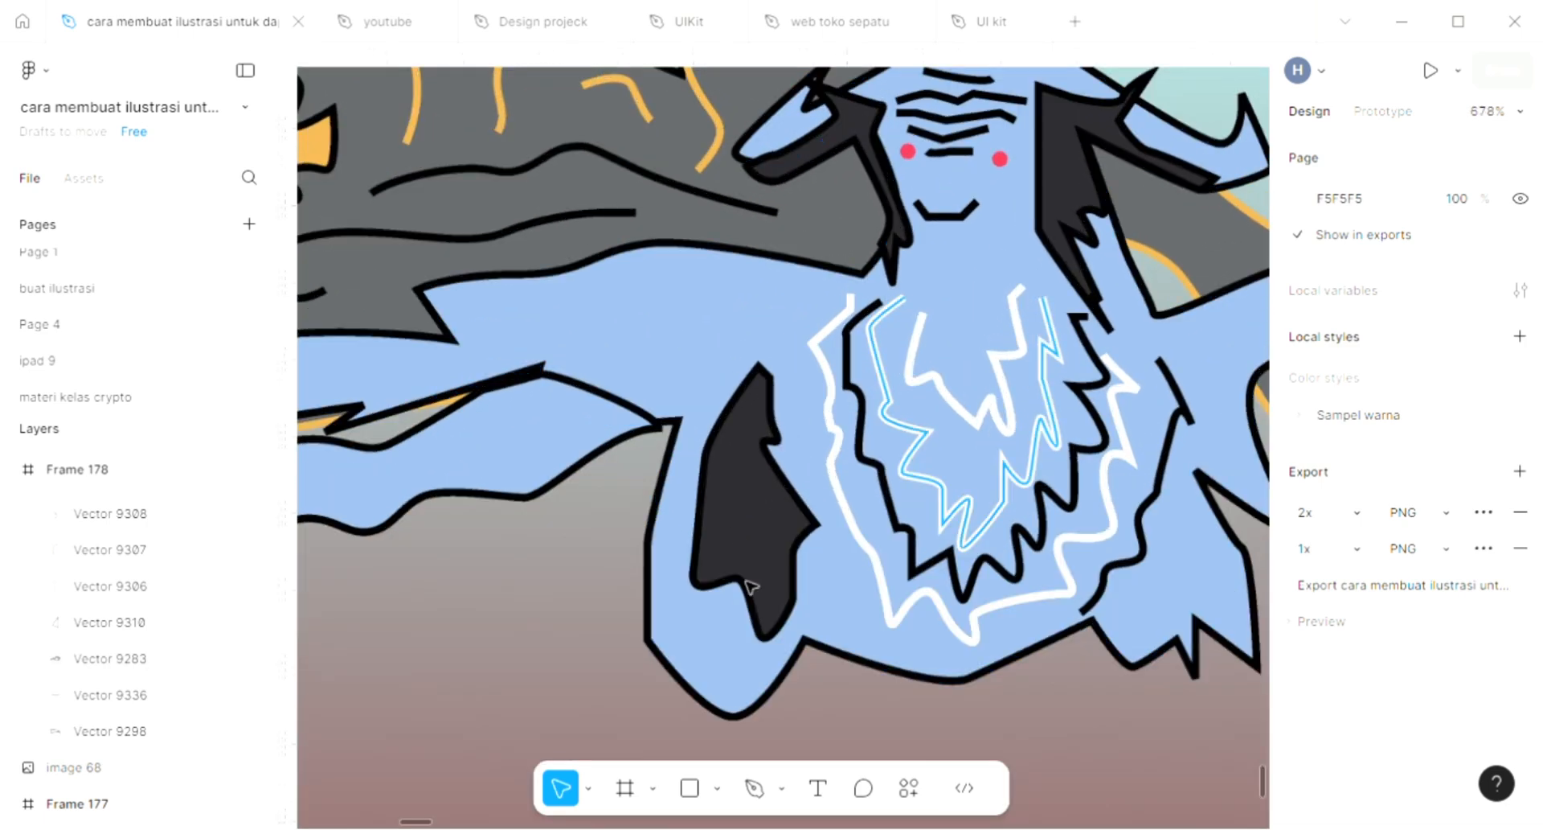
{"action": "left_click", "coordinate": [756, 791]}
{"action": "scroll", "coordinate": [1005, 322], "scroll_direction": "up", "scroll_amount": 2}
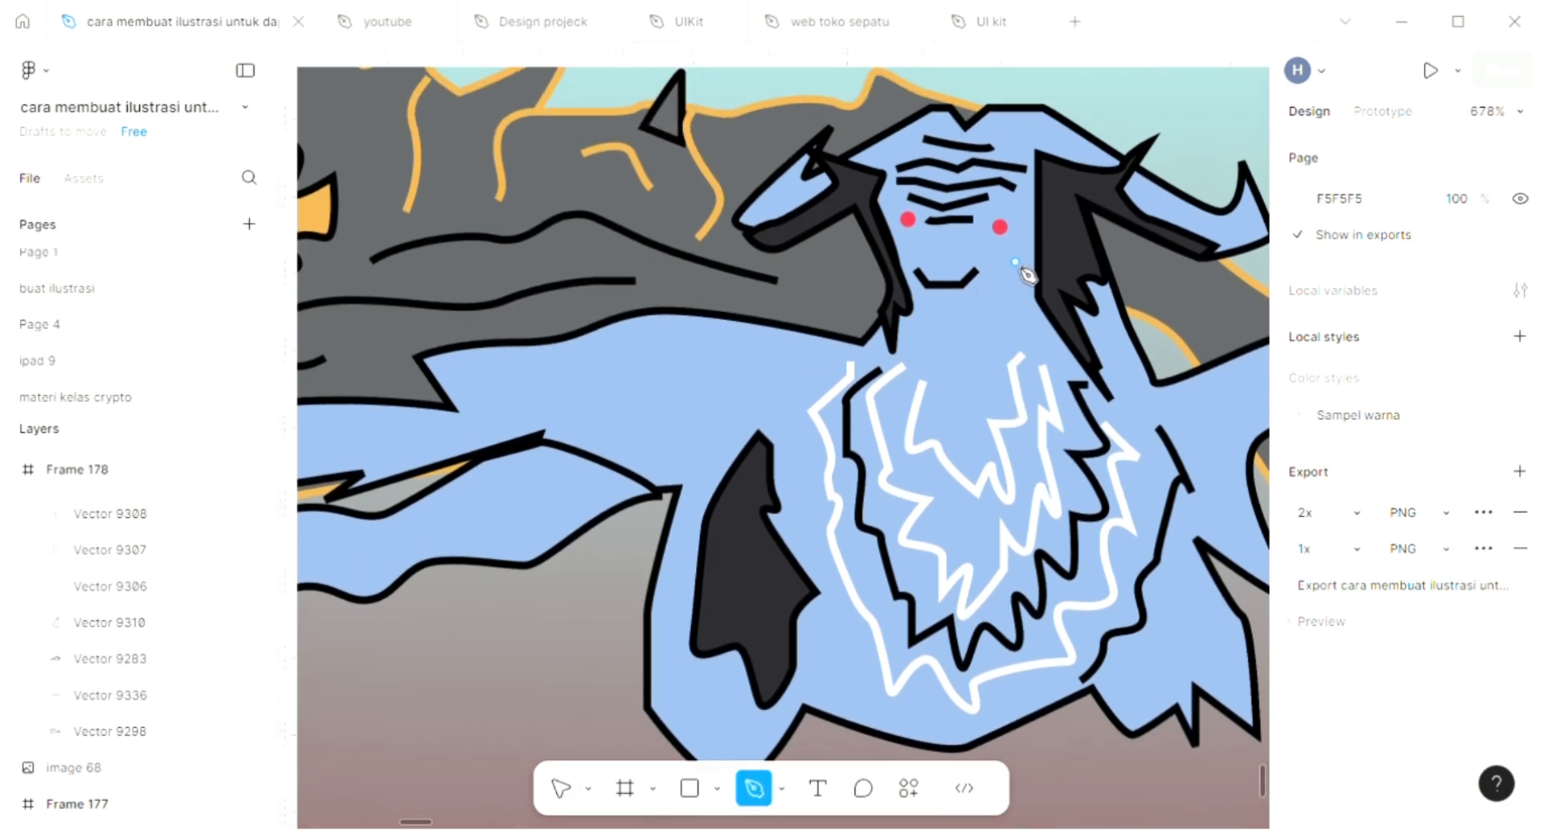
{"action": "left_click", "coordinate": [1015, 262]}
{"action": "left_click", "coordinate": [1004, 323]}
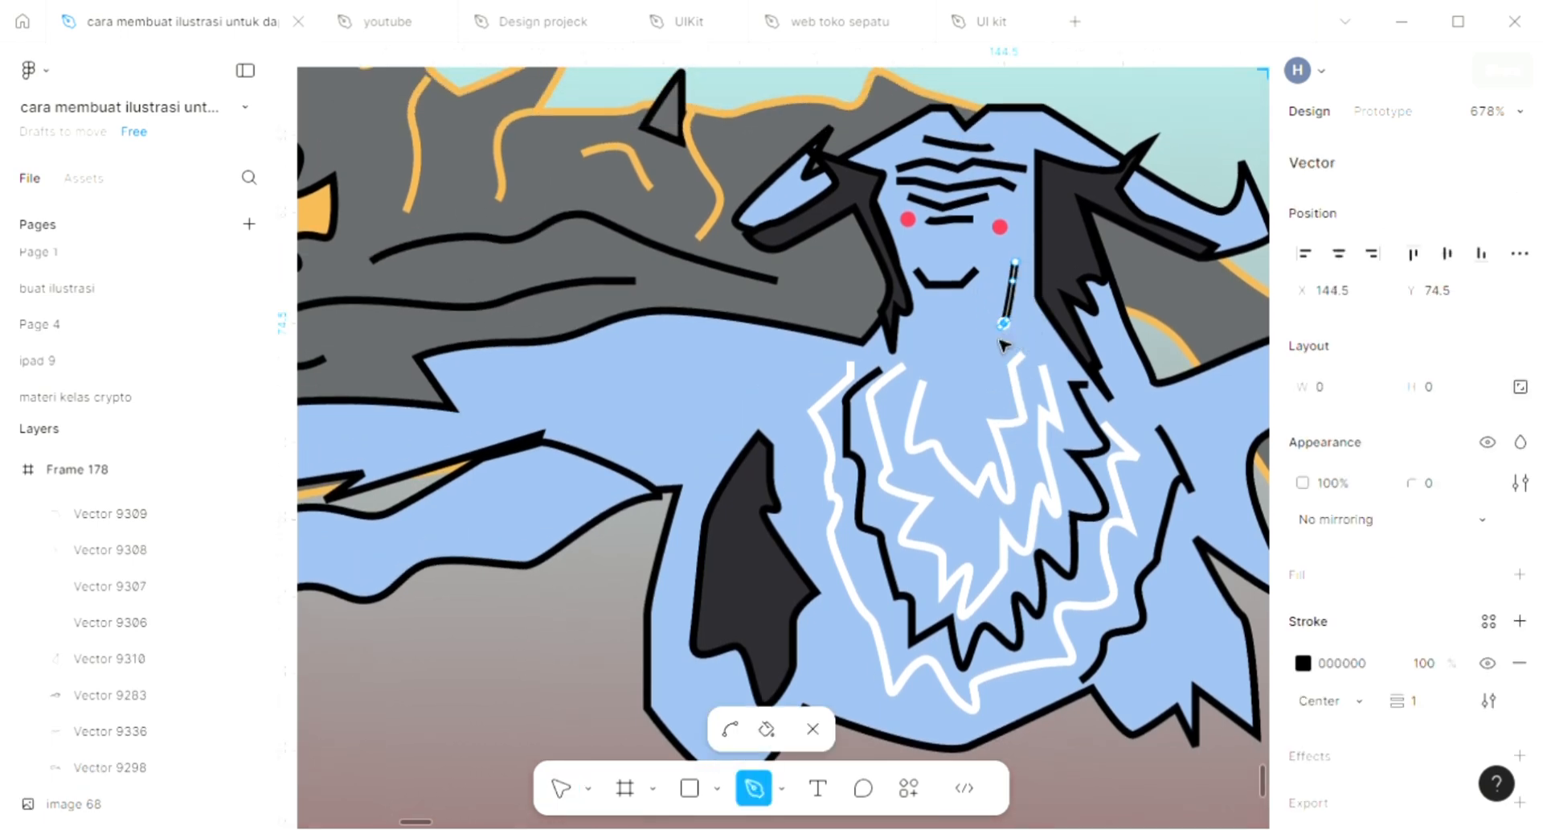
{"action": "left_click", "coordinate": [993, 342]}
{"action": "left_click", "coordinate": [1039, 291]}
{"action": "left_click", "coordinate": [1045, 250]}
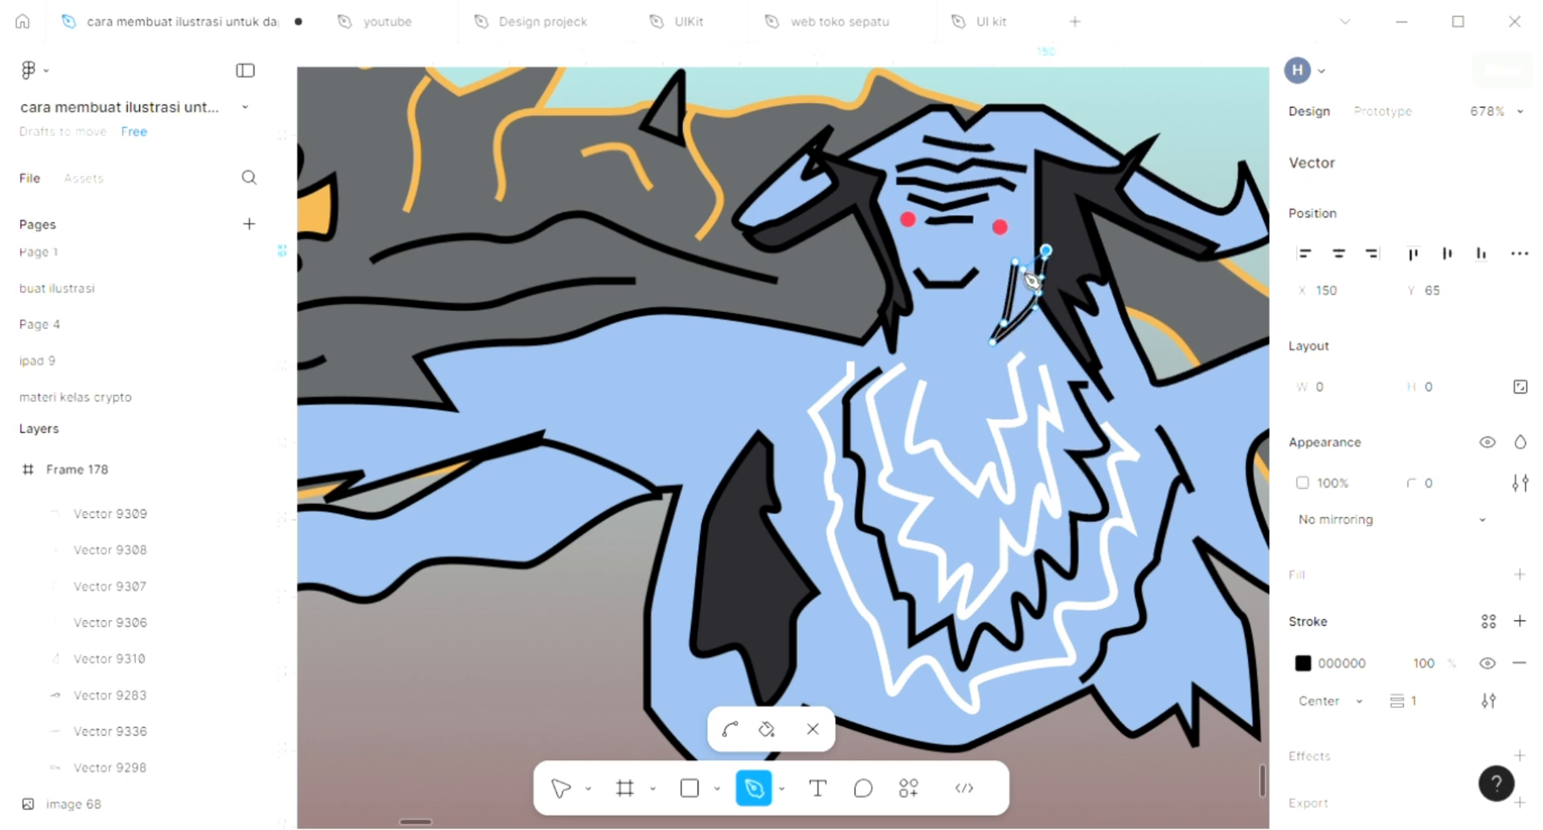
{"action": "left_click", "coordinate": [1016, 262]}
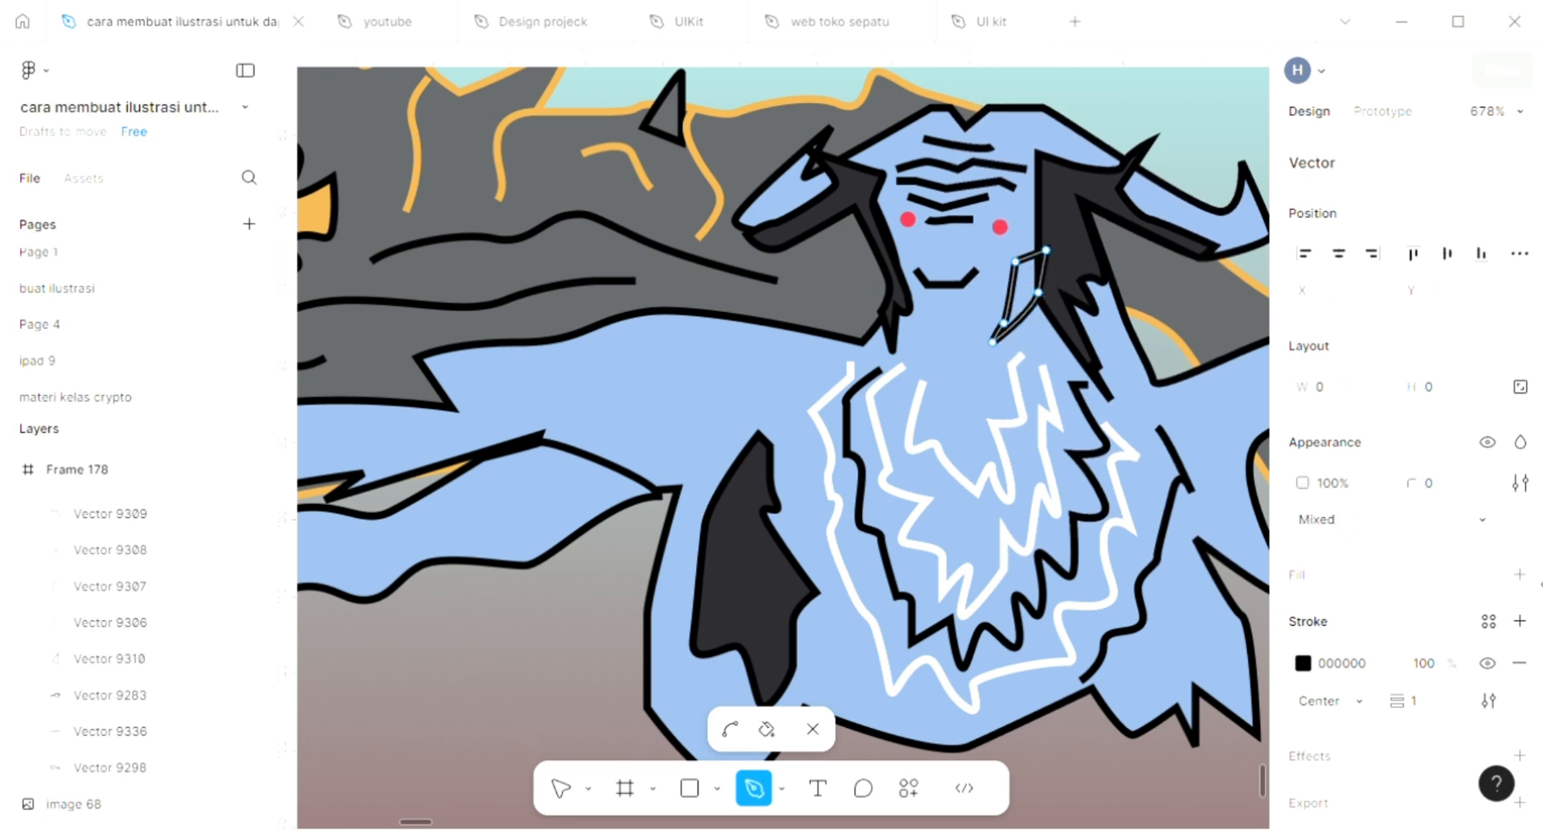
Add a D9D9D9 fill to the tusk shape and finish editing its path.
{"action": "left_click", "coordinate": [1519, 575]}
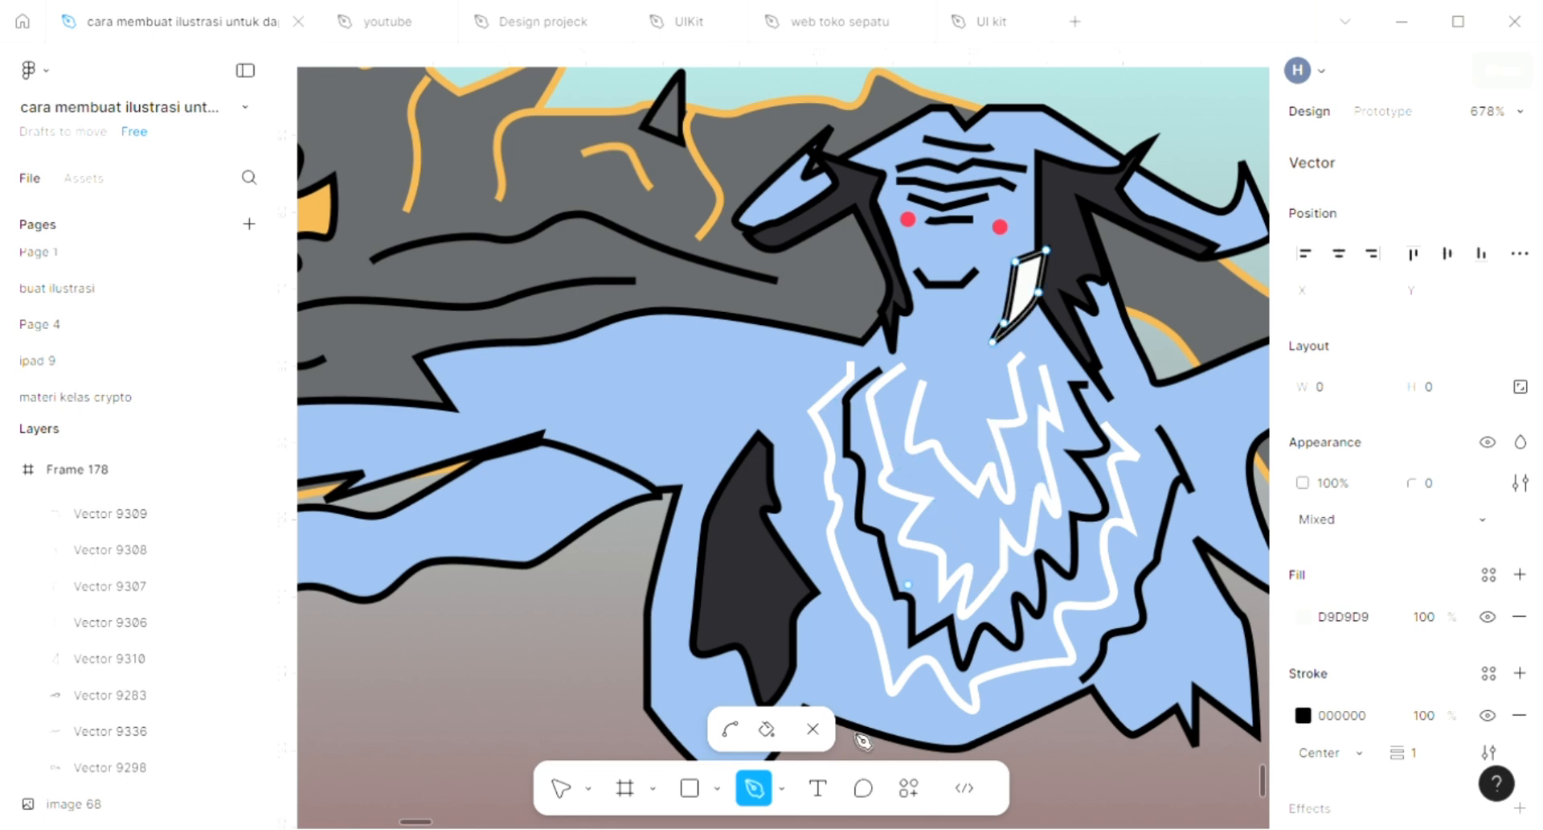
{"action": "left_click", "coordinate": [562, 789]}
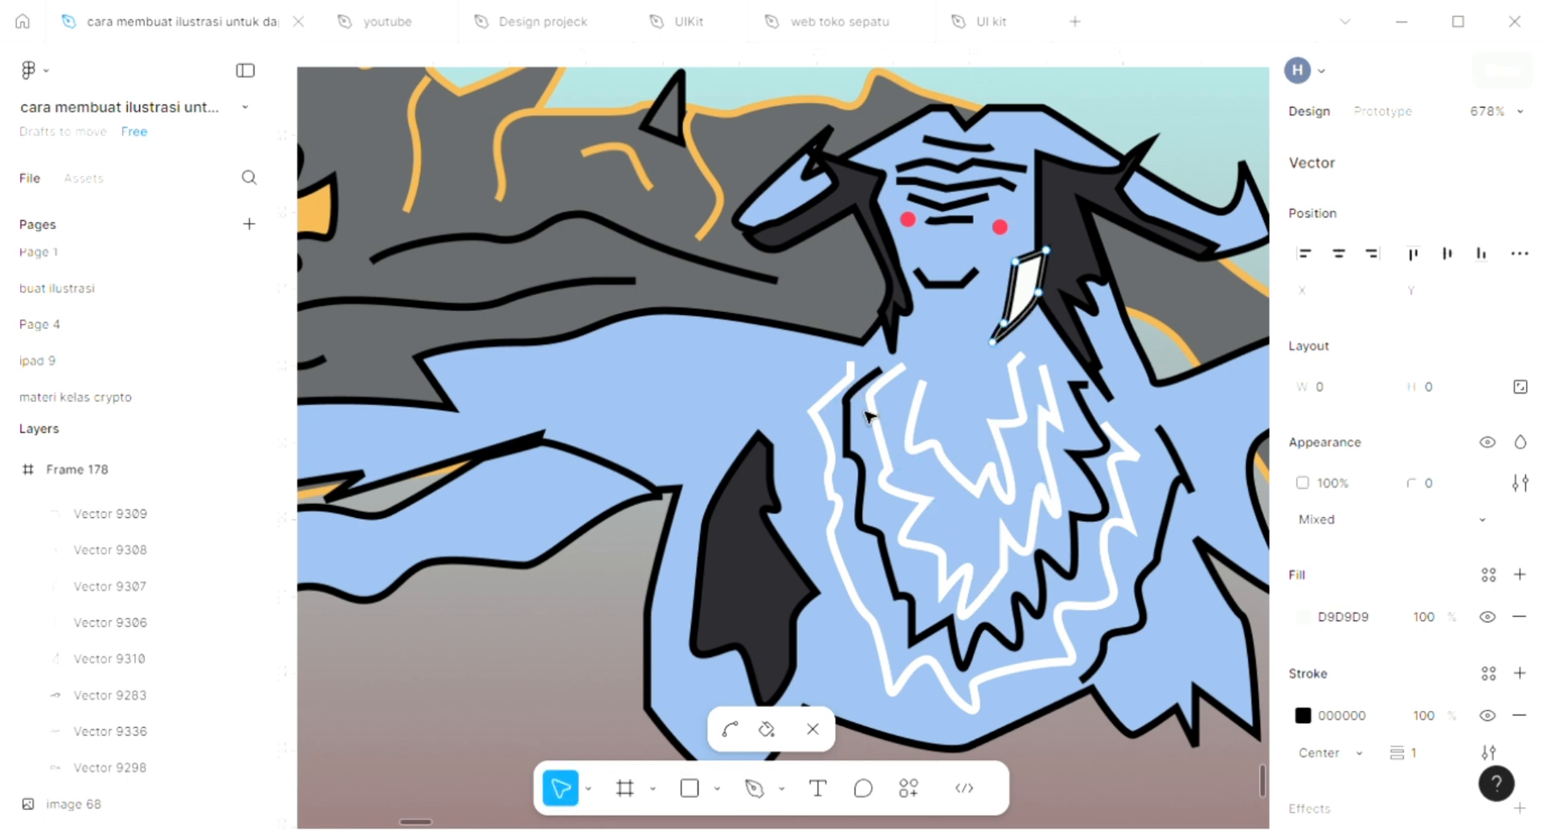
{"action": "double_click", "coordinate": [950, 352]}
{"action": "scroll", "coordinate": [970, 325], "scroll_direction": "right", "scroll_amount": 1}
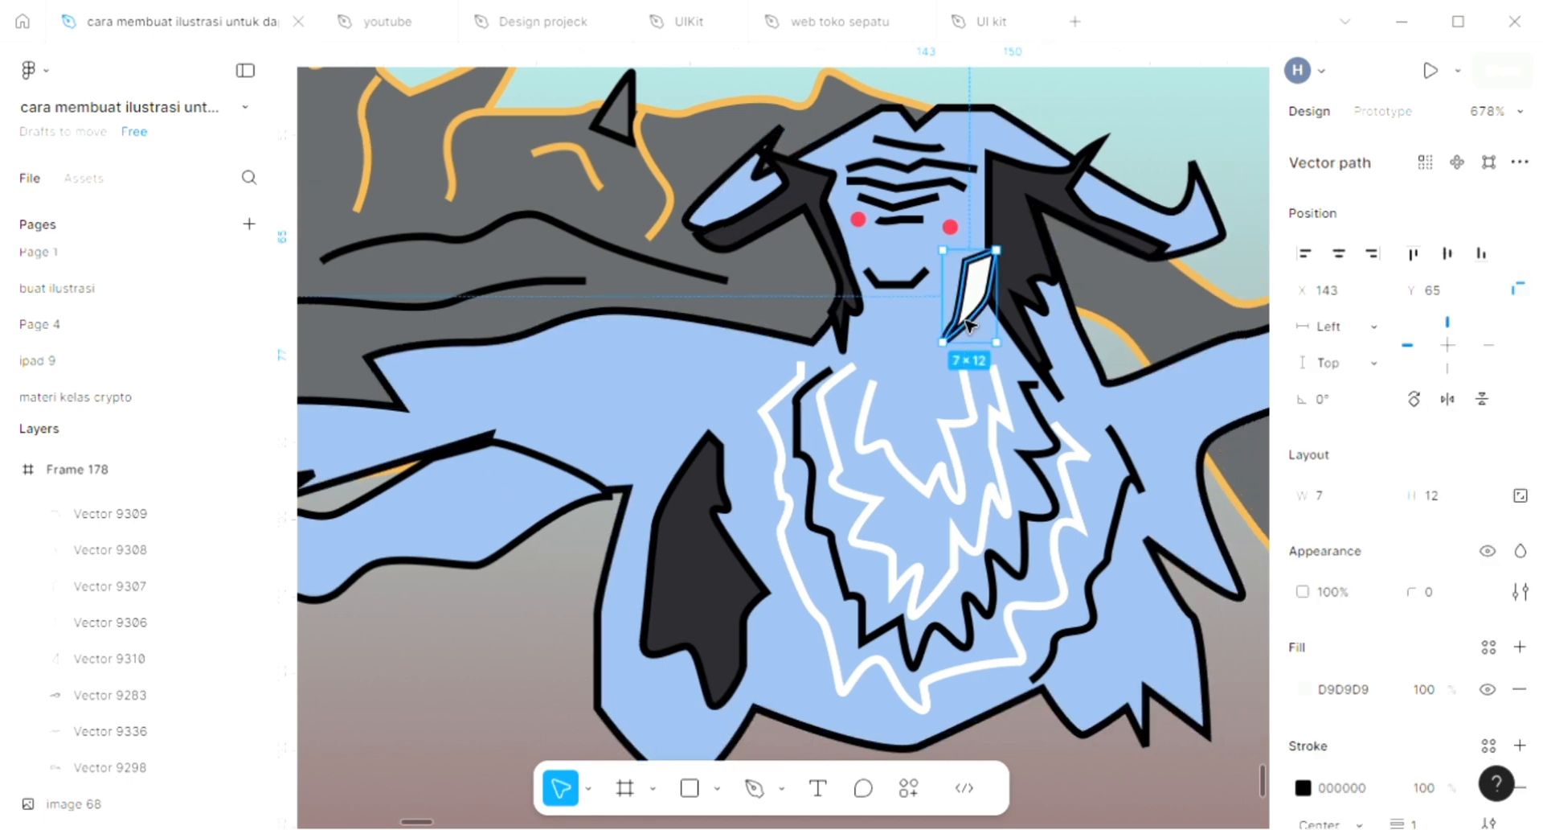
Duplicate the tusk to the other side of the bearded figure's mouth and flip the copy horizontally.
{"action": "left_click_drag", "start_coordinate": [975, 308], "coordinate": [873, 307]}
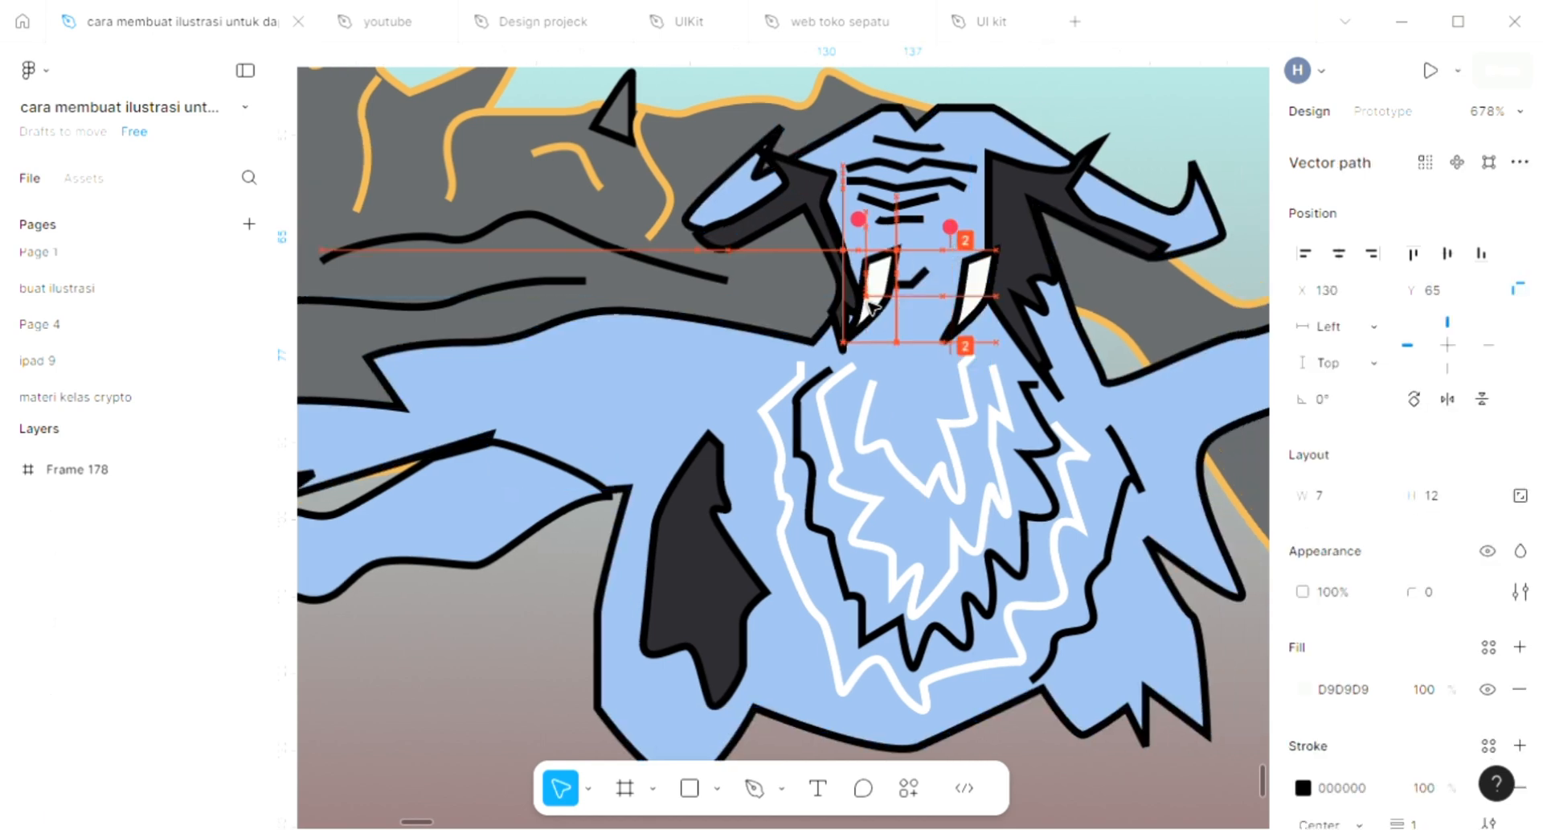
{"action": "right_click", "coordinate": [873, 379]}
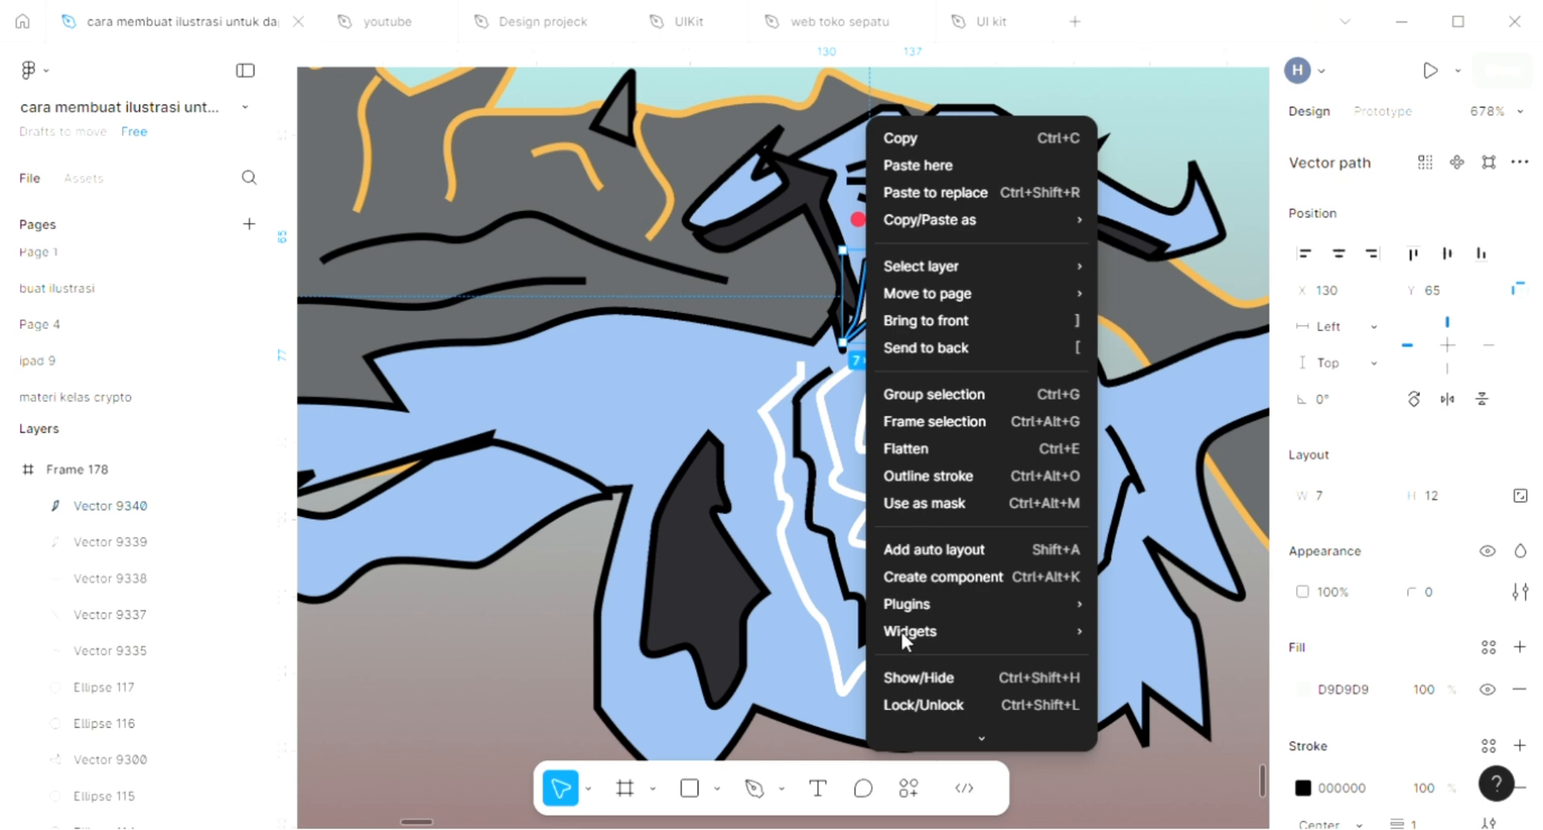
{"action": "scroll", "coordinate": [923, 693], "scroll_direction": "down", "scroll_amount": 1}
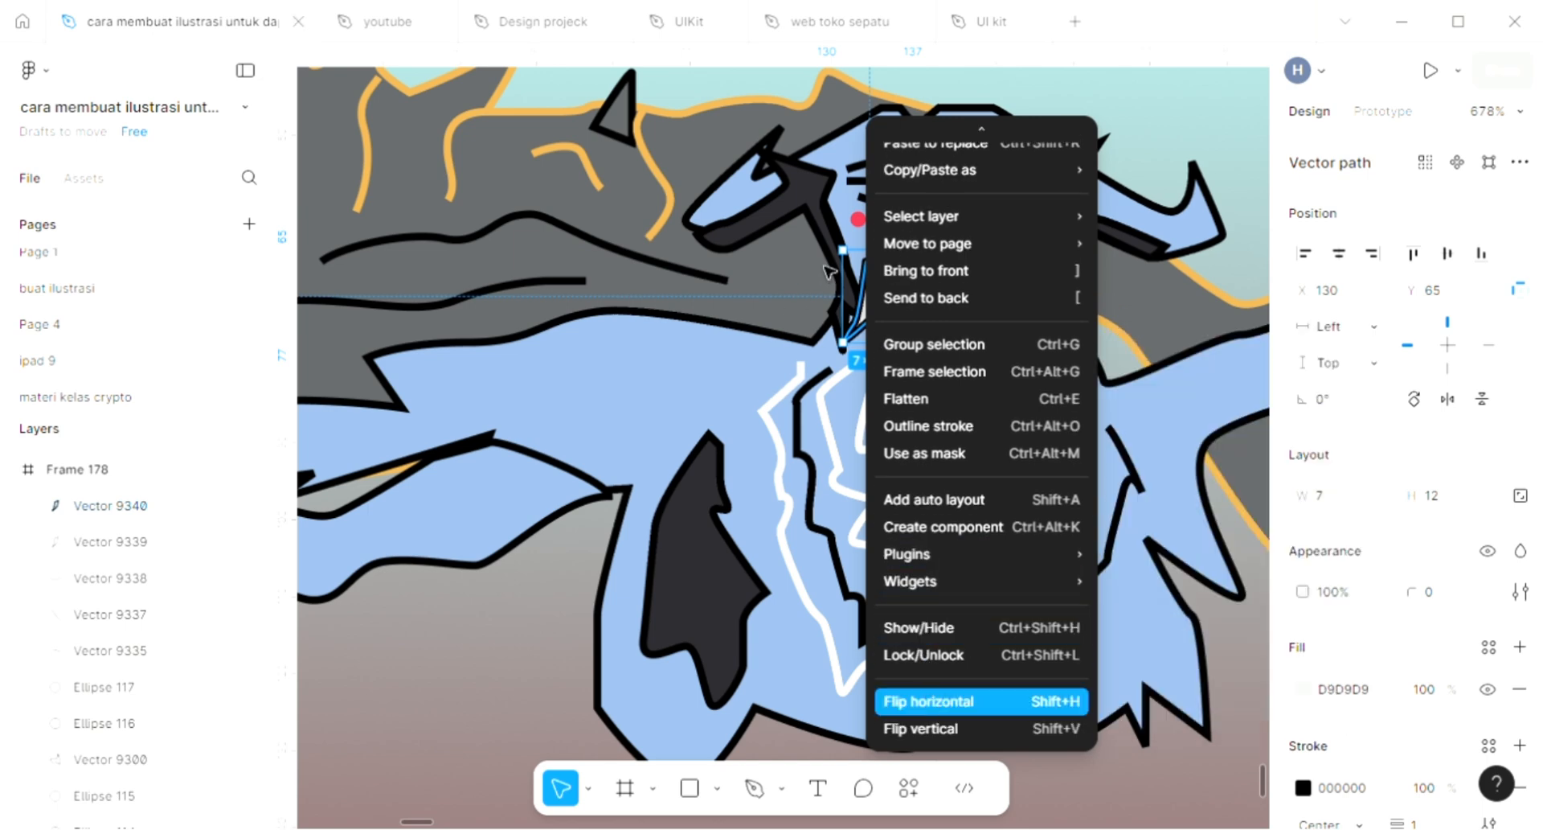
{"action": "key", "text": "shift+h"}
Reposition the flipped tusk copy to X 134, Y 67, over the edge of the dark hair.
{"action": "scroll", "coordinate": [866, 273], "scroll_direction": "up", "scroll_amount": 3}
{"action": "key", "text": "Left"}
{"action": "key", "text": "Down"}
{"action": "key", "text": "Down"}
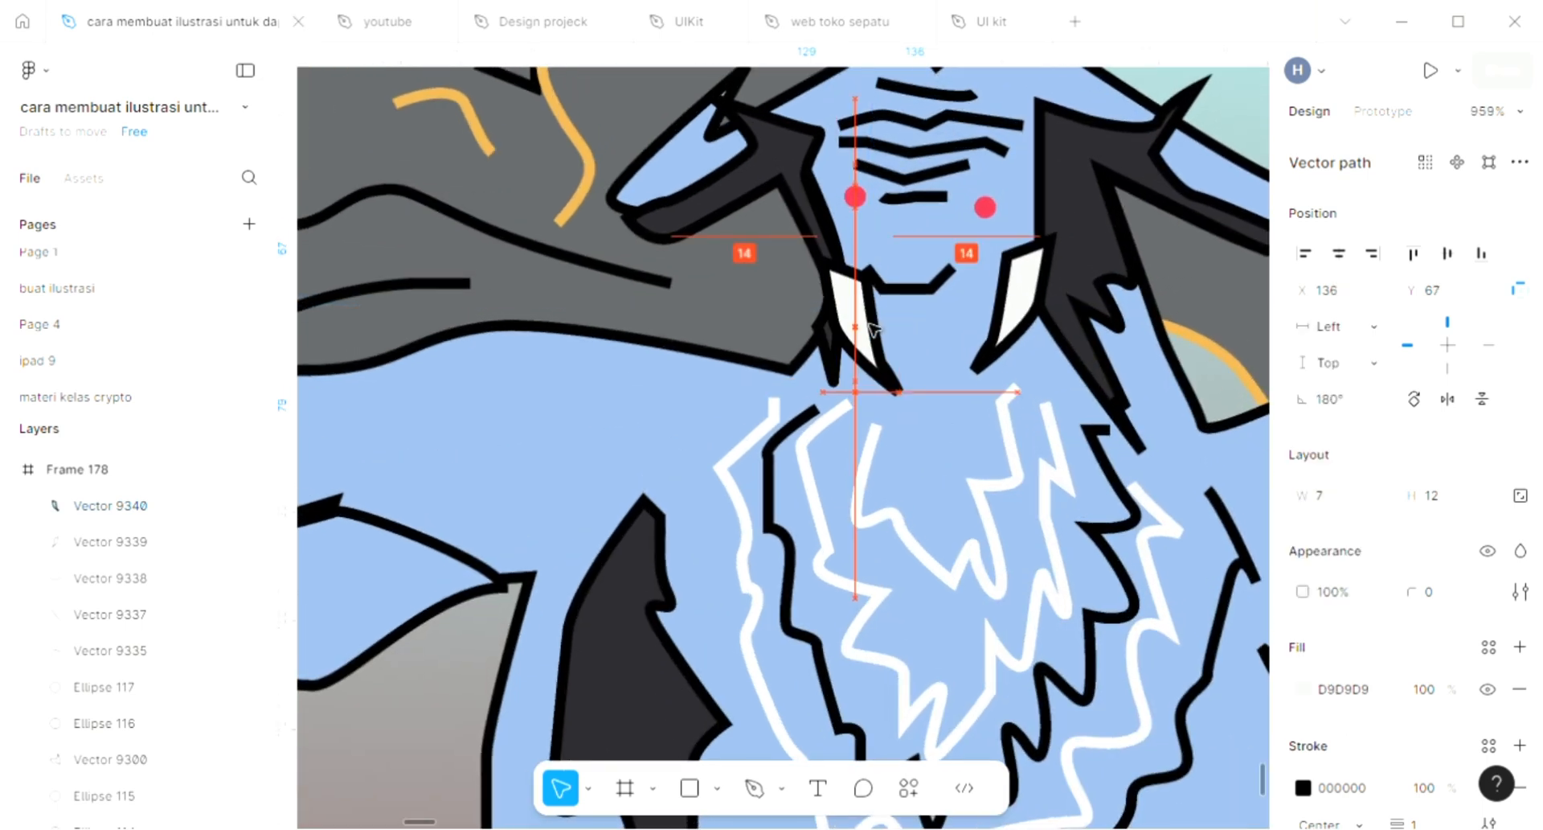
{"action": "scroll", "coordinate": [942, 354], "scroll_direction": "down", "scroll_amount": 2}
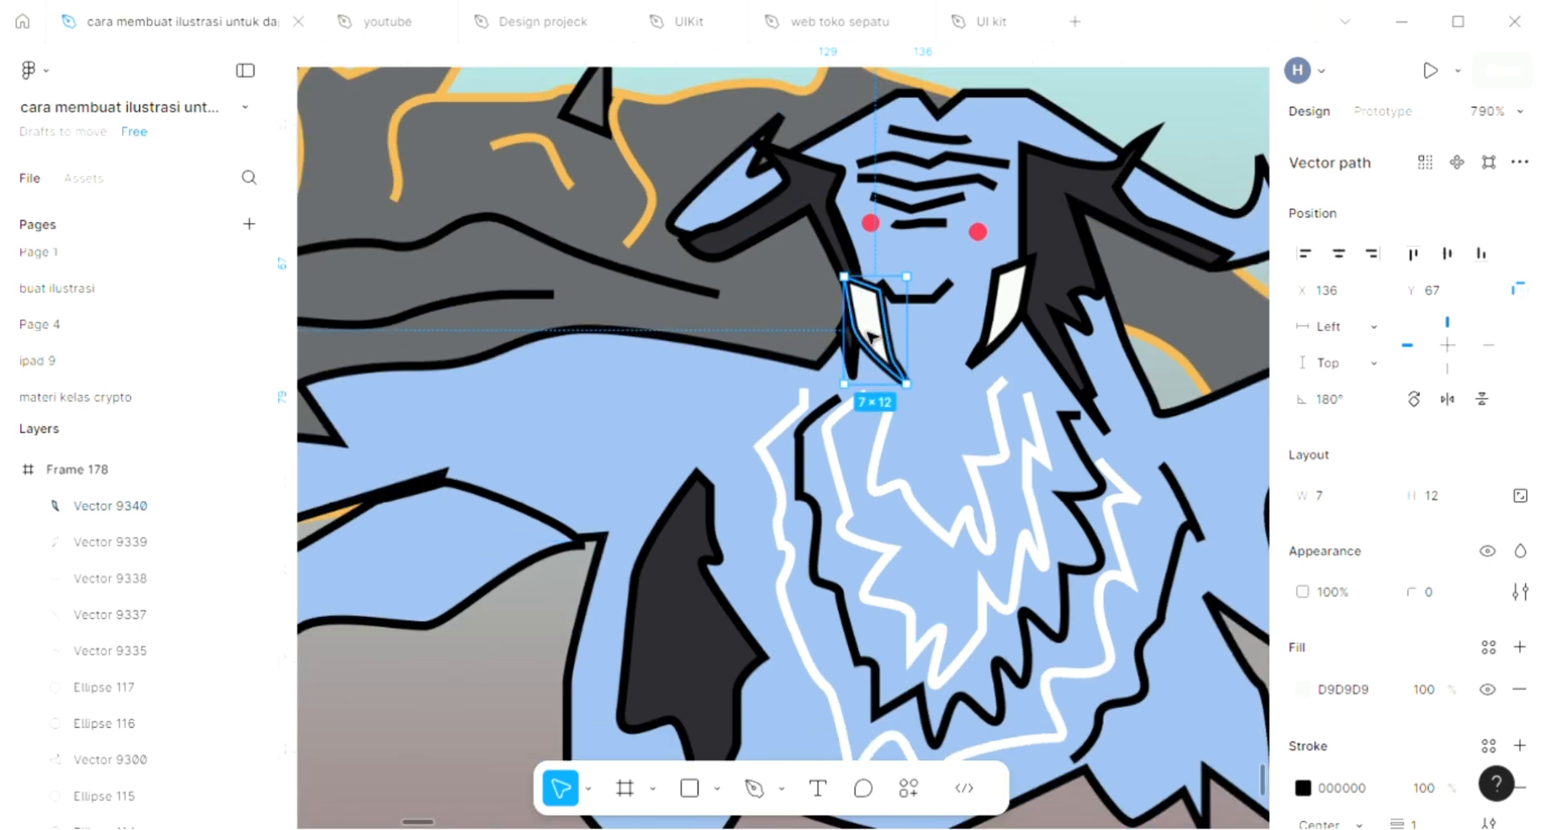
{"action": "left_click_drag", "start_coordinate": [885, 337], "coordinate": [870, 333]}
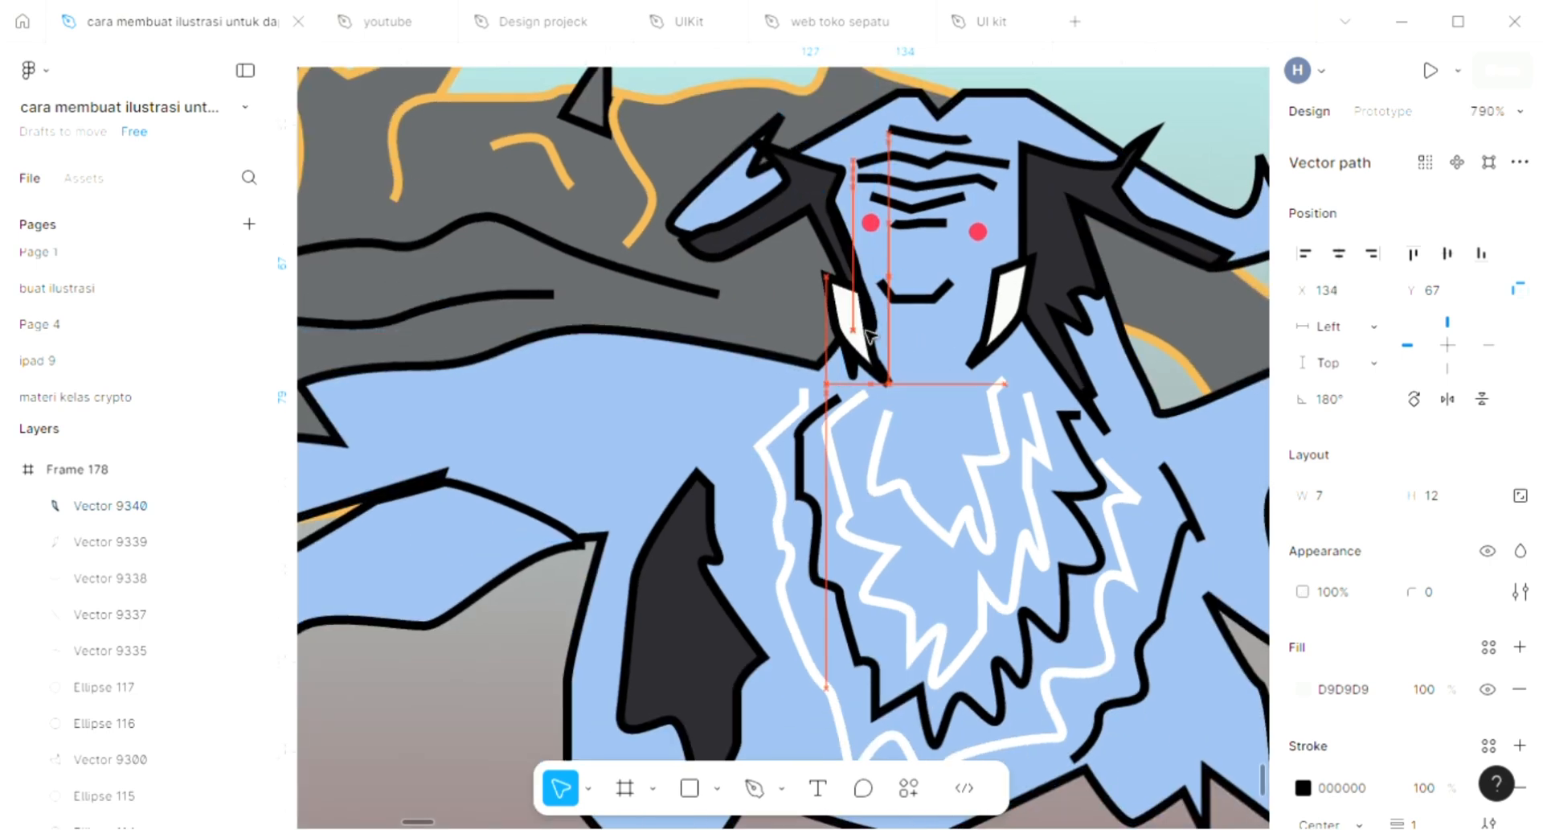
Shift the original tusk slightly to X 142, Y 66 and clear the selection.
{"action": "left_click", "coordinate": [1018, 313]}
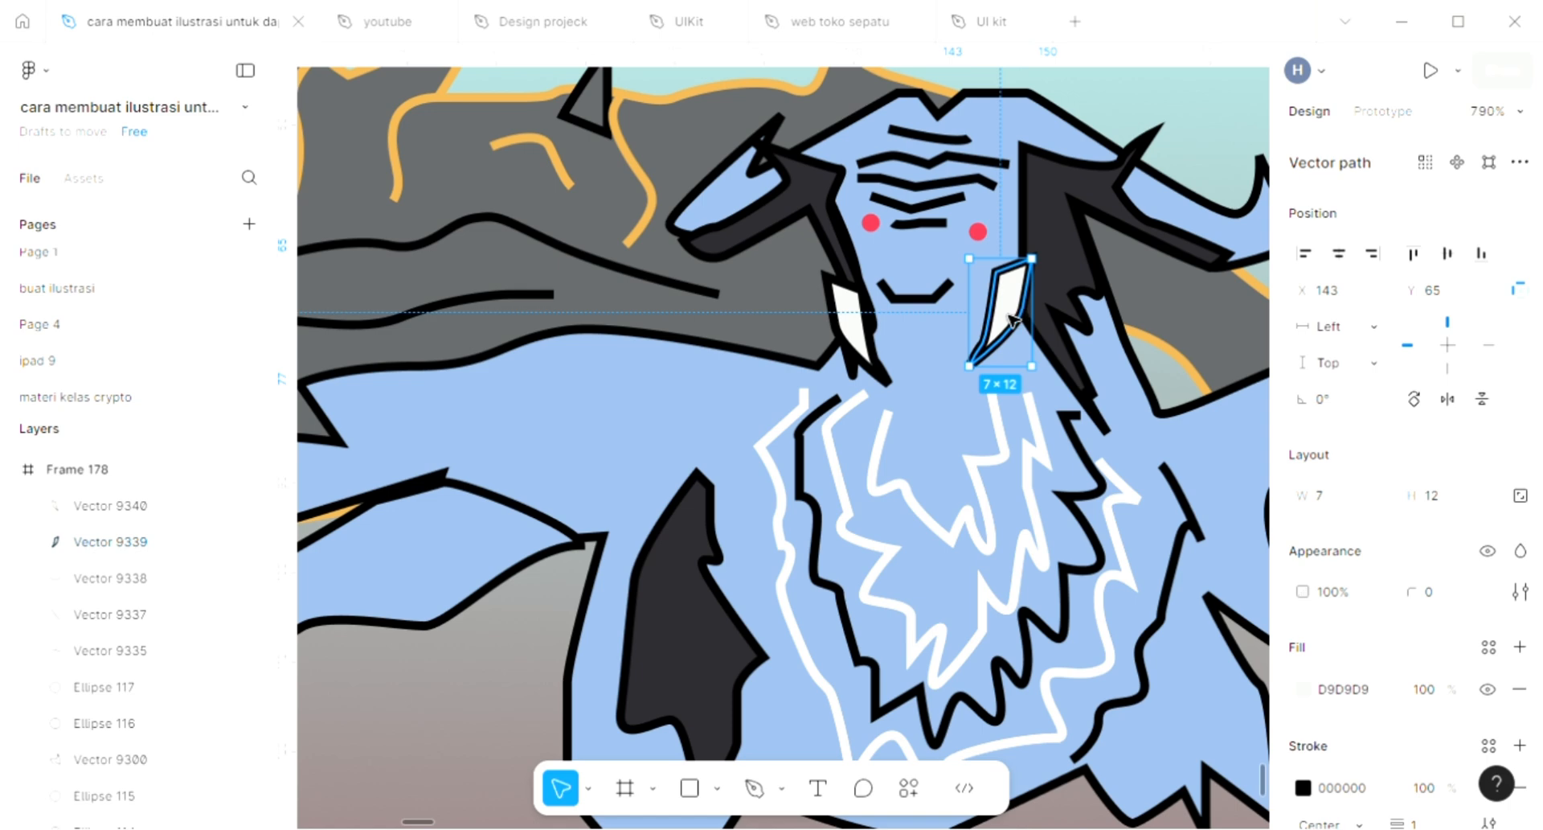
{"action": "left_click_drag", "start_coordinate": [1014, 319], "coordinate": [1014, 324]}
{"action": "scroll", "coordinate": [884, 345], "scroll_direction": "down", "scroll_amount": 5}
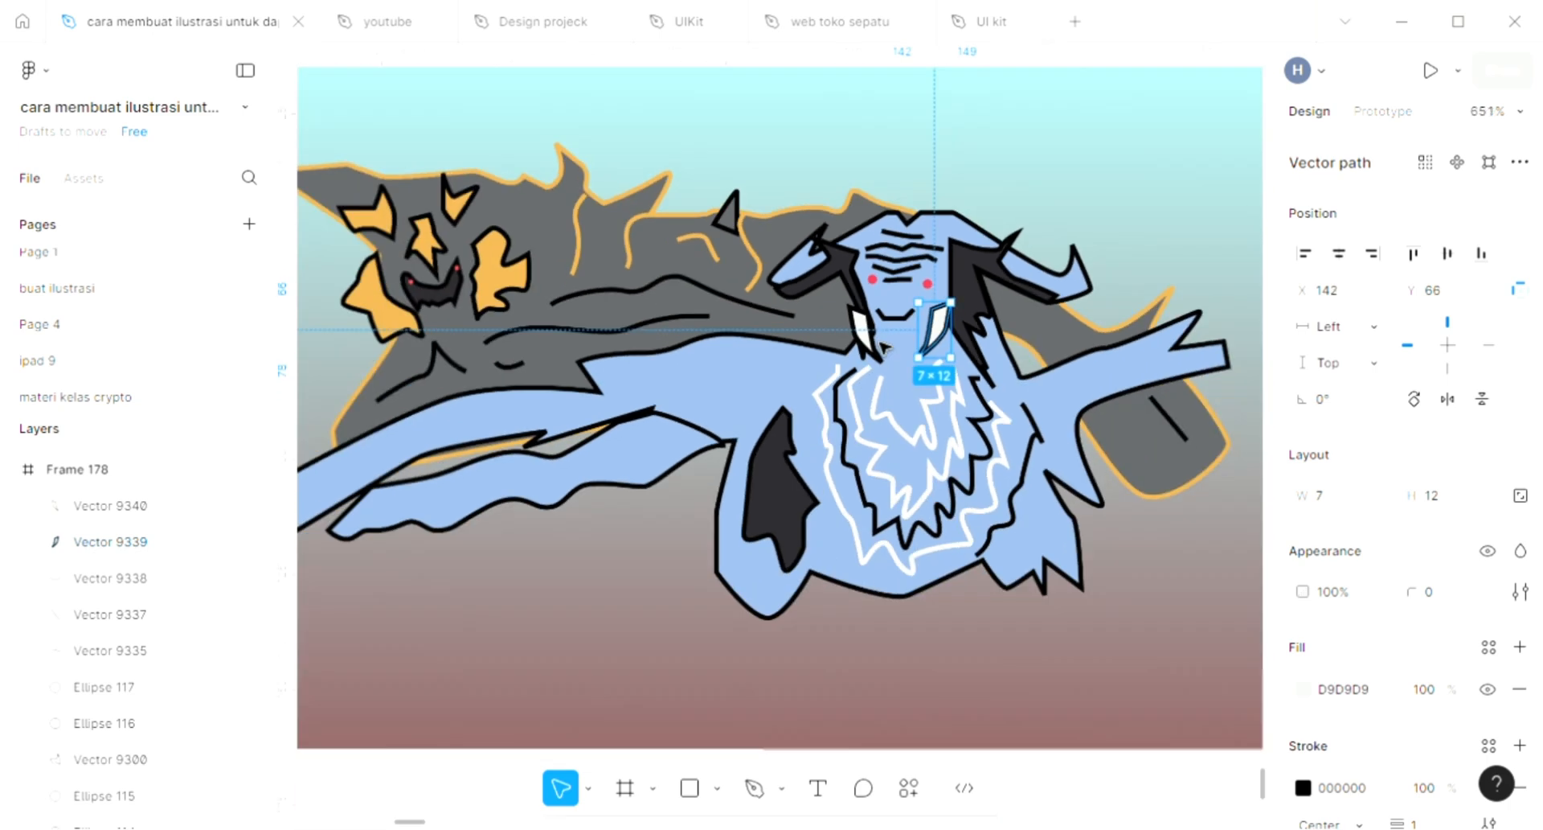
{"action": "left_click", "coordinate": [1158, 353]}
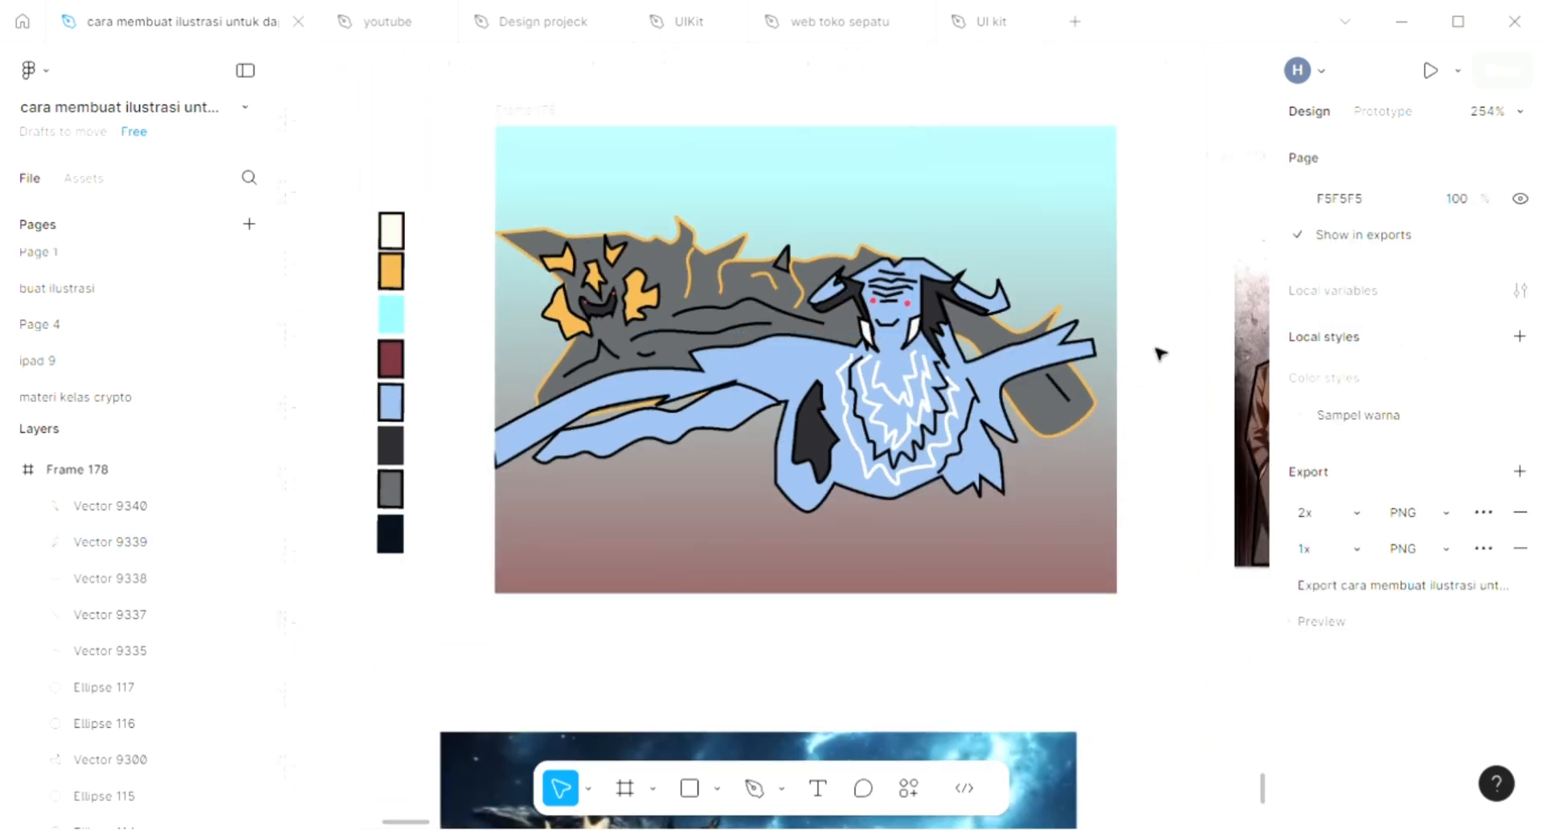
Examine the coloured illustration from the creature's face across to the bearded figure's short outstretched arm.
{"action": "scroll", "coordinate": [802, 303], "scroll_direction": "up", "scroll_amount": 3}
{"action": "scroll", "coordinate": [802, 303], "scroll_direction": "up", "scroll_amount": 1}
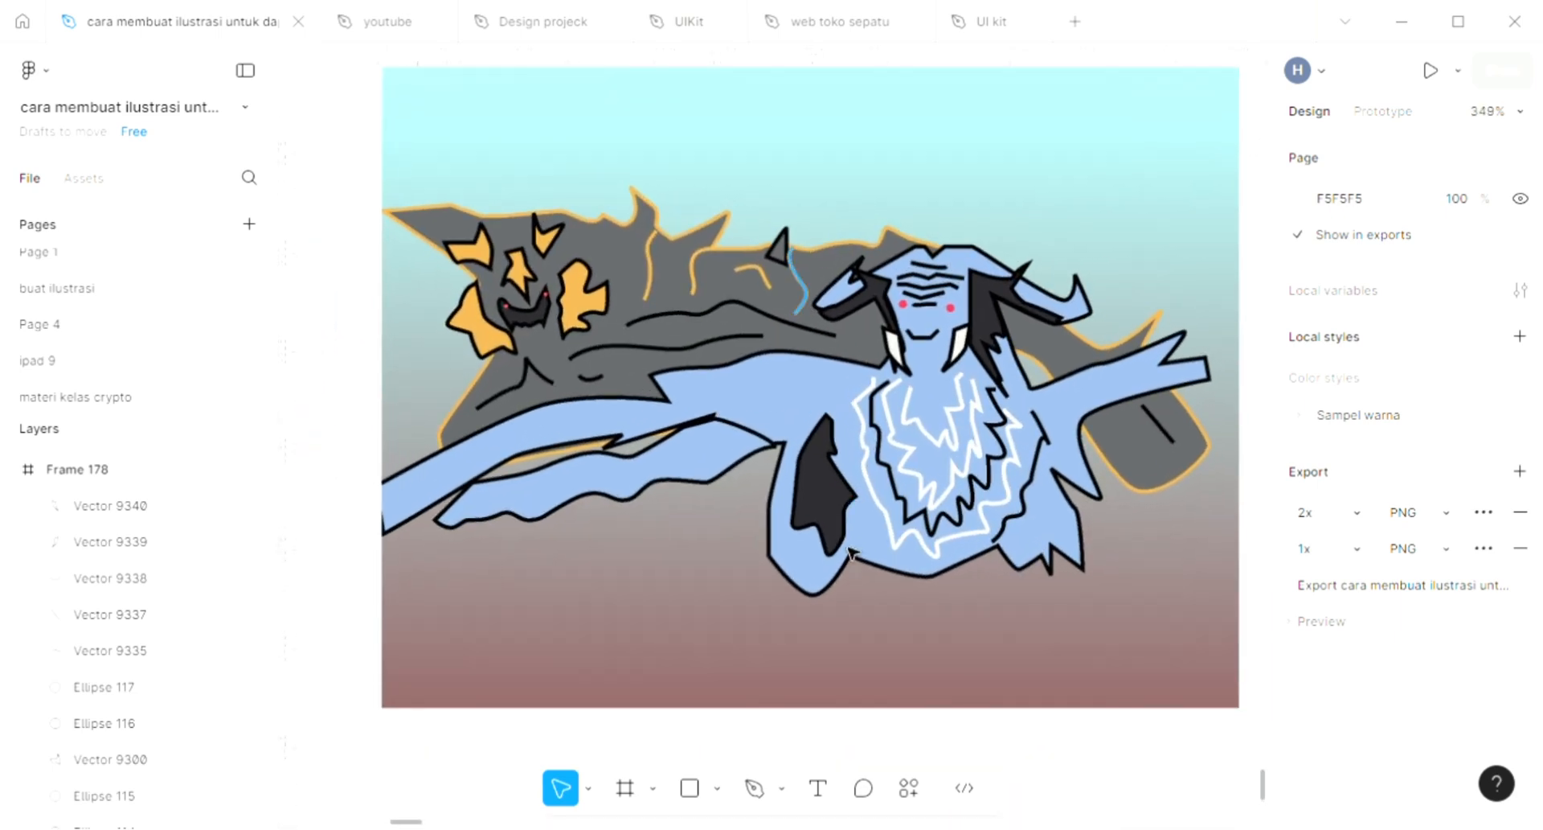
{"action": "scroll", "coordinate": [523, 425], "scroll_direction": "up", "scroll_amount": 2}
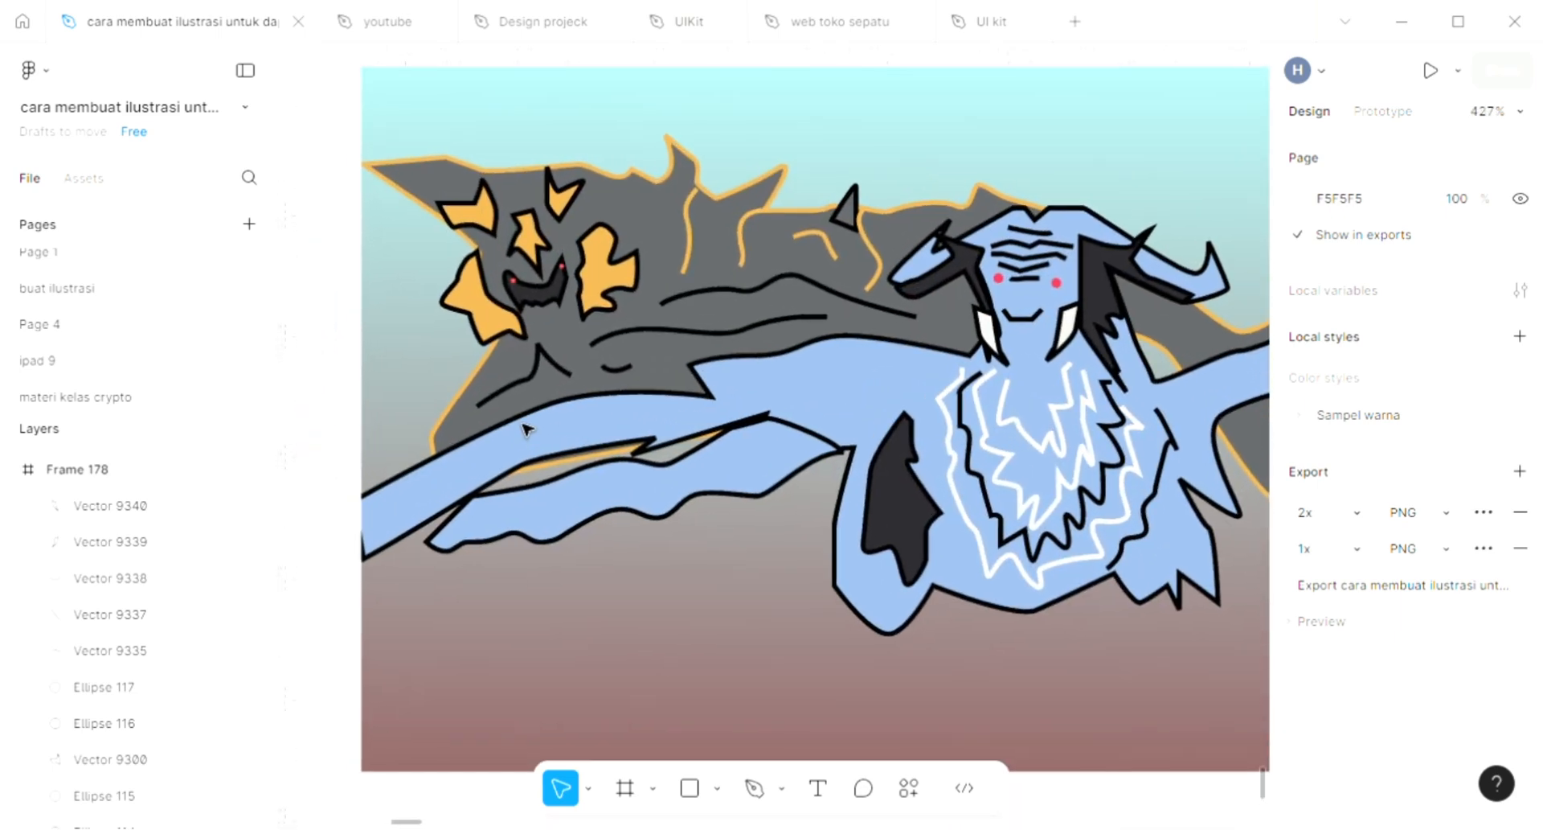
{"action": "scroll", "coordinate": [523, 418], "scroll_direction": "left", "scroll_amount": 2}
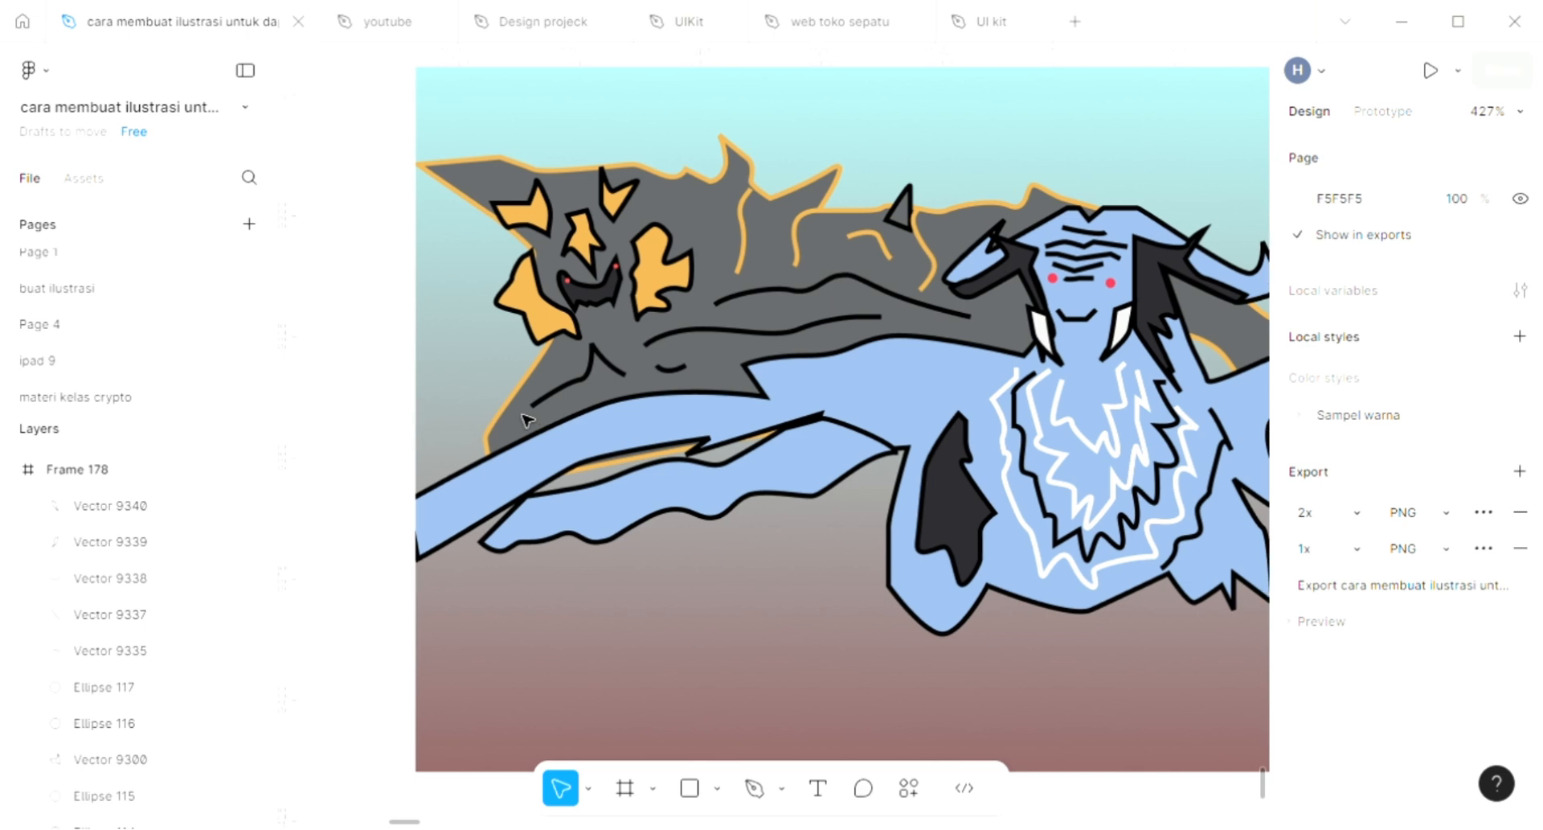
{"action": "scroll", "coordinate": [590, 342], "scroll_direction": "up", "scroll_amount": 2}
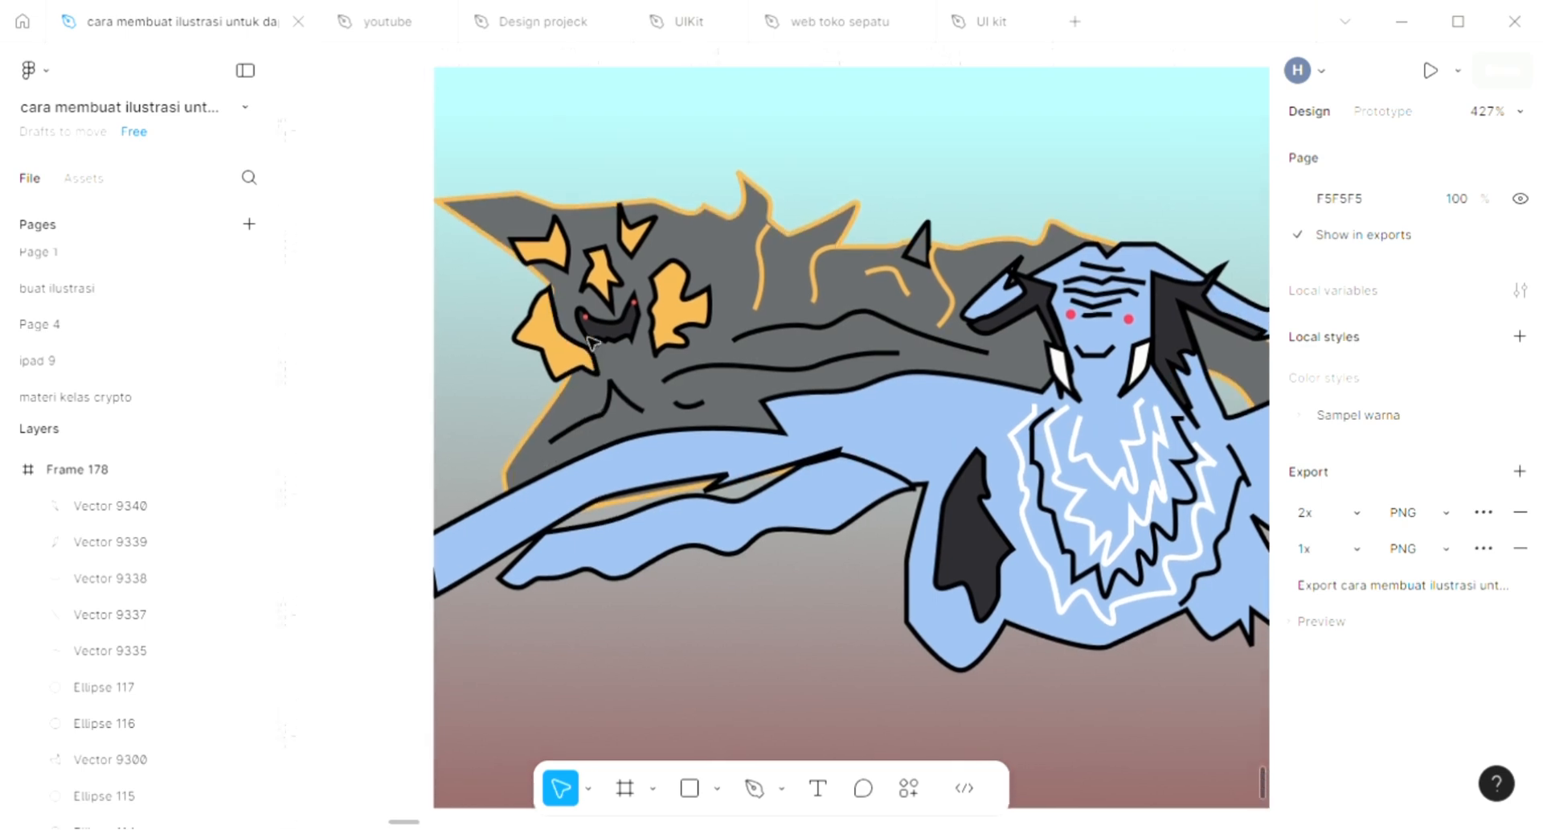
{"action": "scroll", "coordinate": [593, 341], "scroll_direction": "right", "scroll_amount": 5}
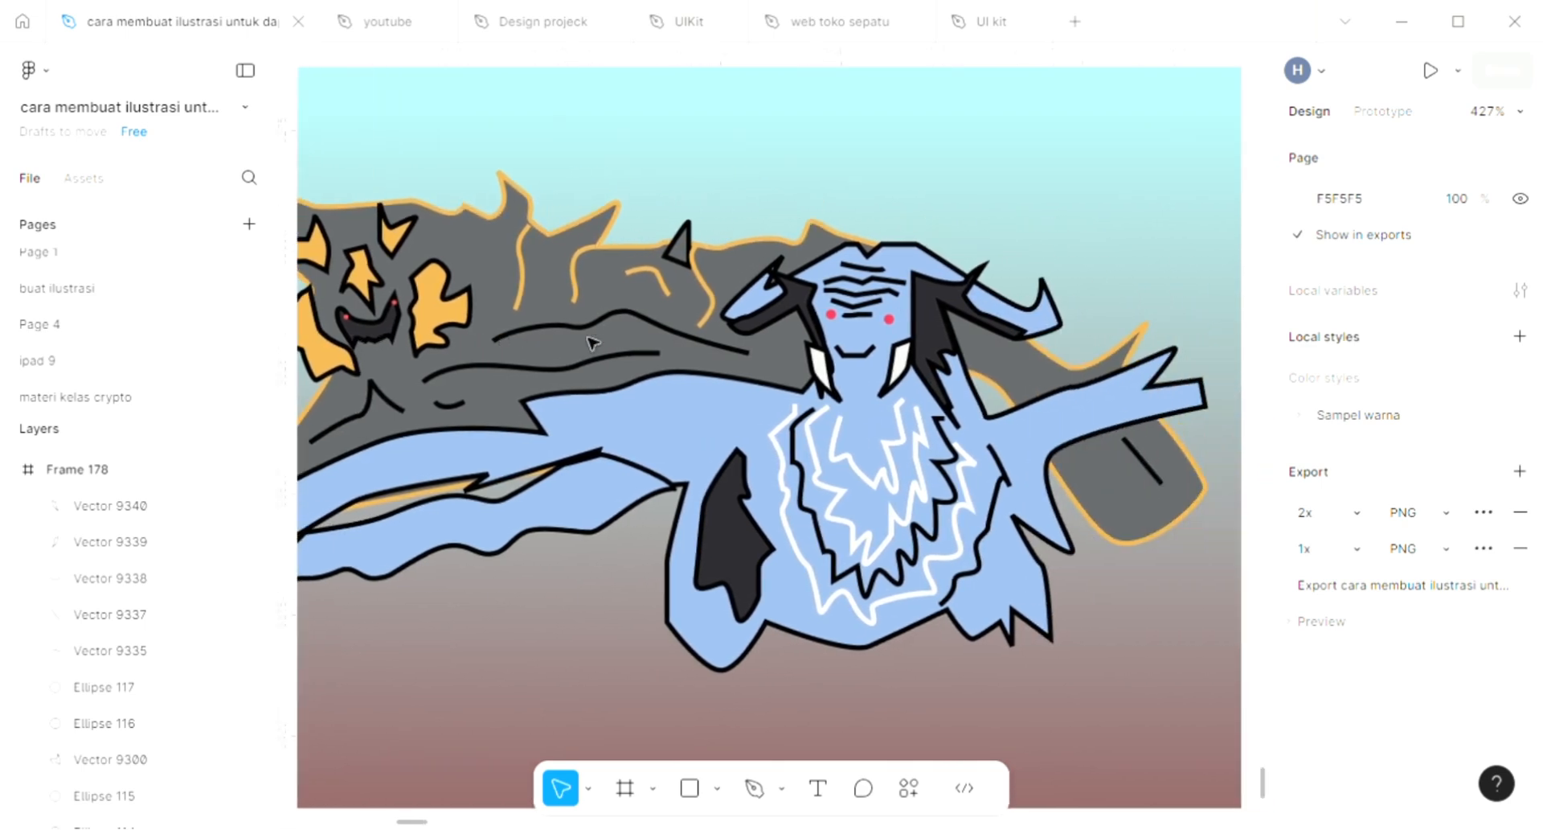
{"action": "scroll", "coordinate": [599, 348], "scroll_direction": "right", "scroll_amount": 1}
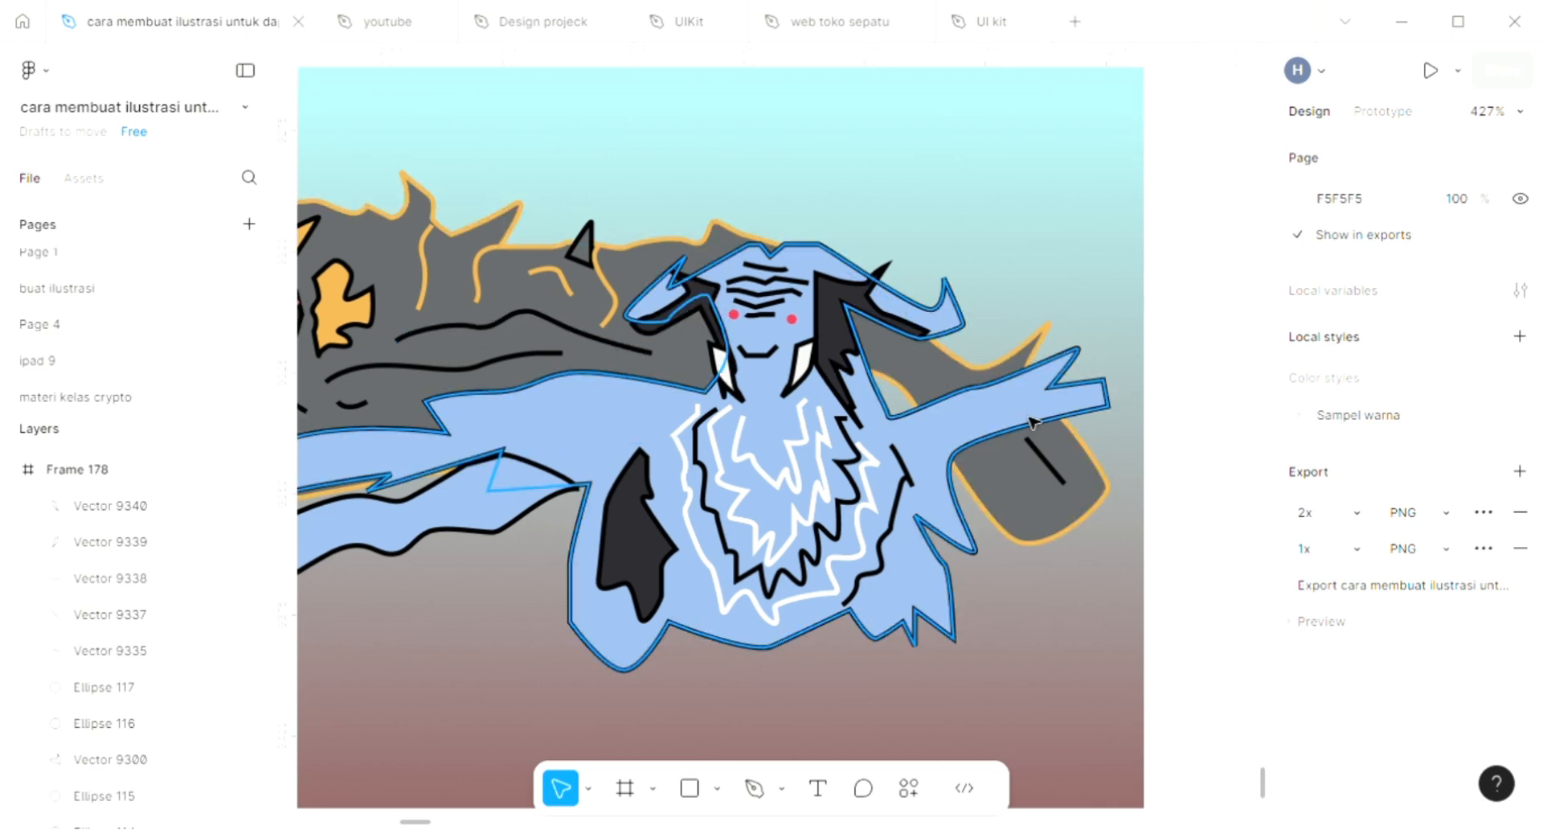
{"action": "scroll", "coordinate": [1033, 421], "scroll_direction": "right", "scroll_amount": 1}
{"action": "scroll", "coordinate": [1033, 421], "scroll_direction": "right", "scroll_amount": 2}
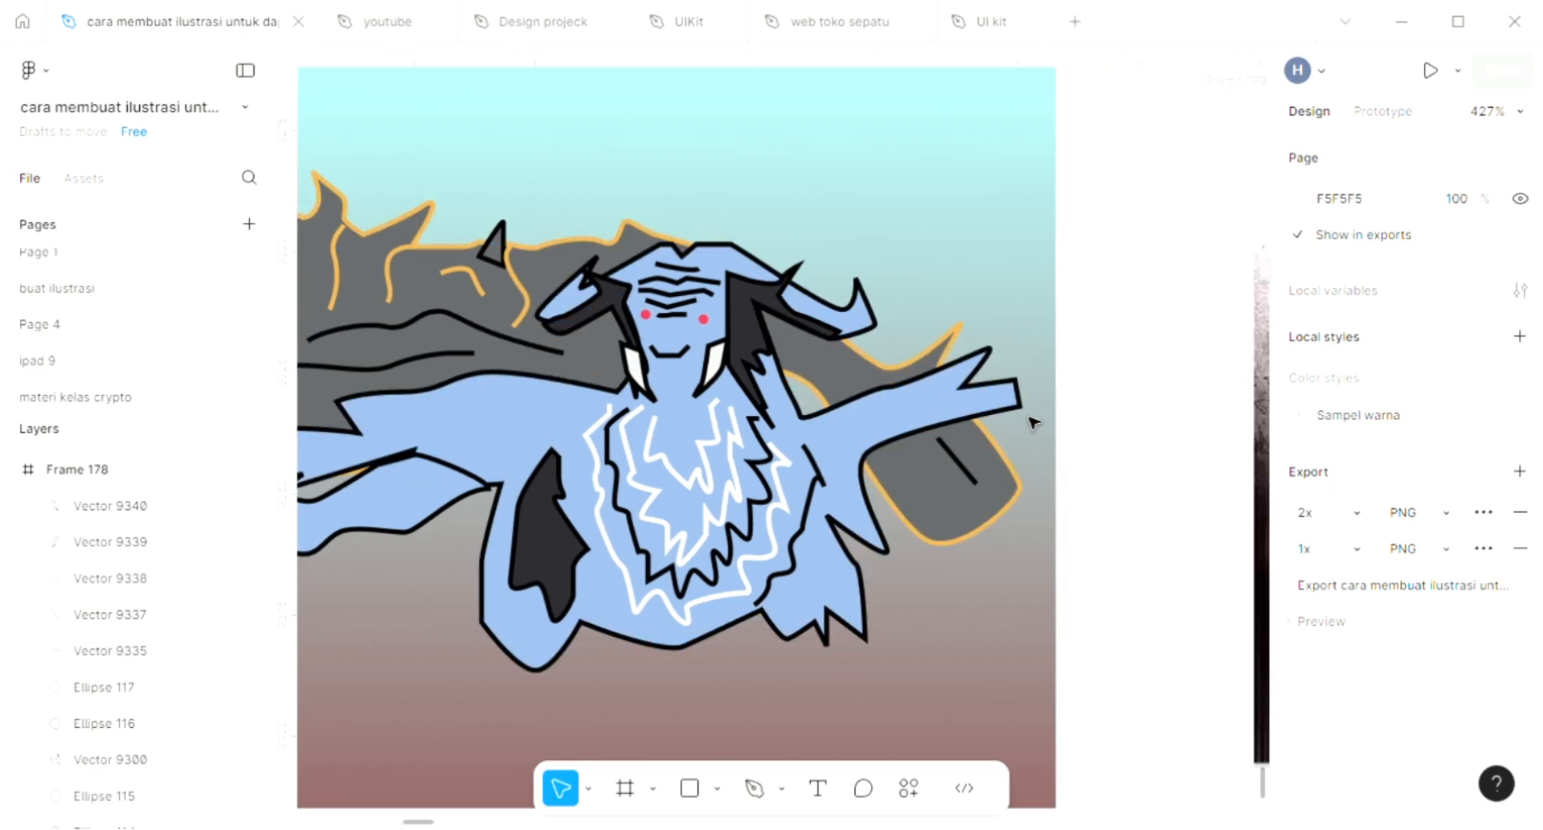
Pull the corner point of the short arm's lower finger outward to X 214, Y 77, forming a pointed tip, and finish editing the path.
{"action": "double_click", "coordinate": [983, 395]}
{"action": "left_click_drag", "start_coordinate": [1016, 381], "coordinate": [1058, 408]}
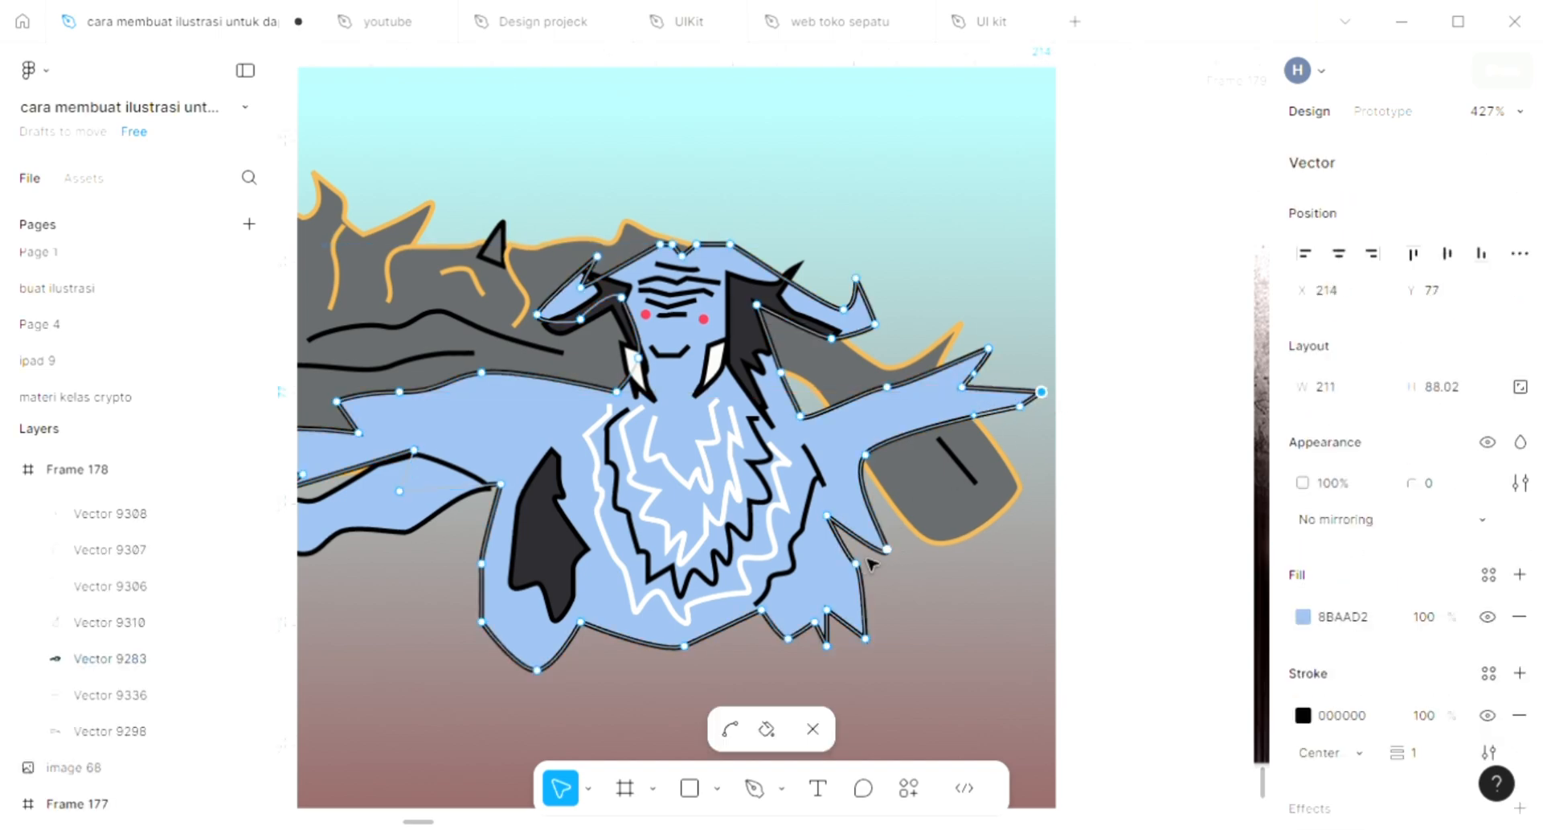
{"action": "scroll", "coordinate": [870, 563], "scroll_direction": "left", "scroll_amount": 5}
{"action": "scroll", "coordinate": [870, 563], "scroll_direction": "down", "scroll_amount": 2}
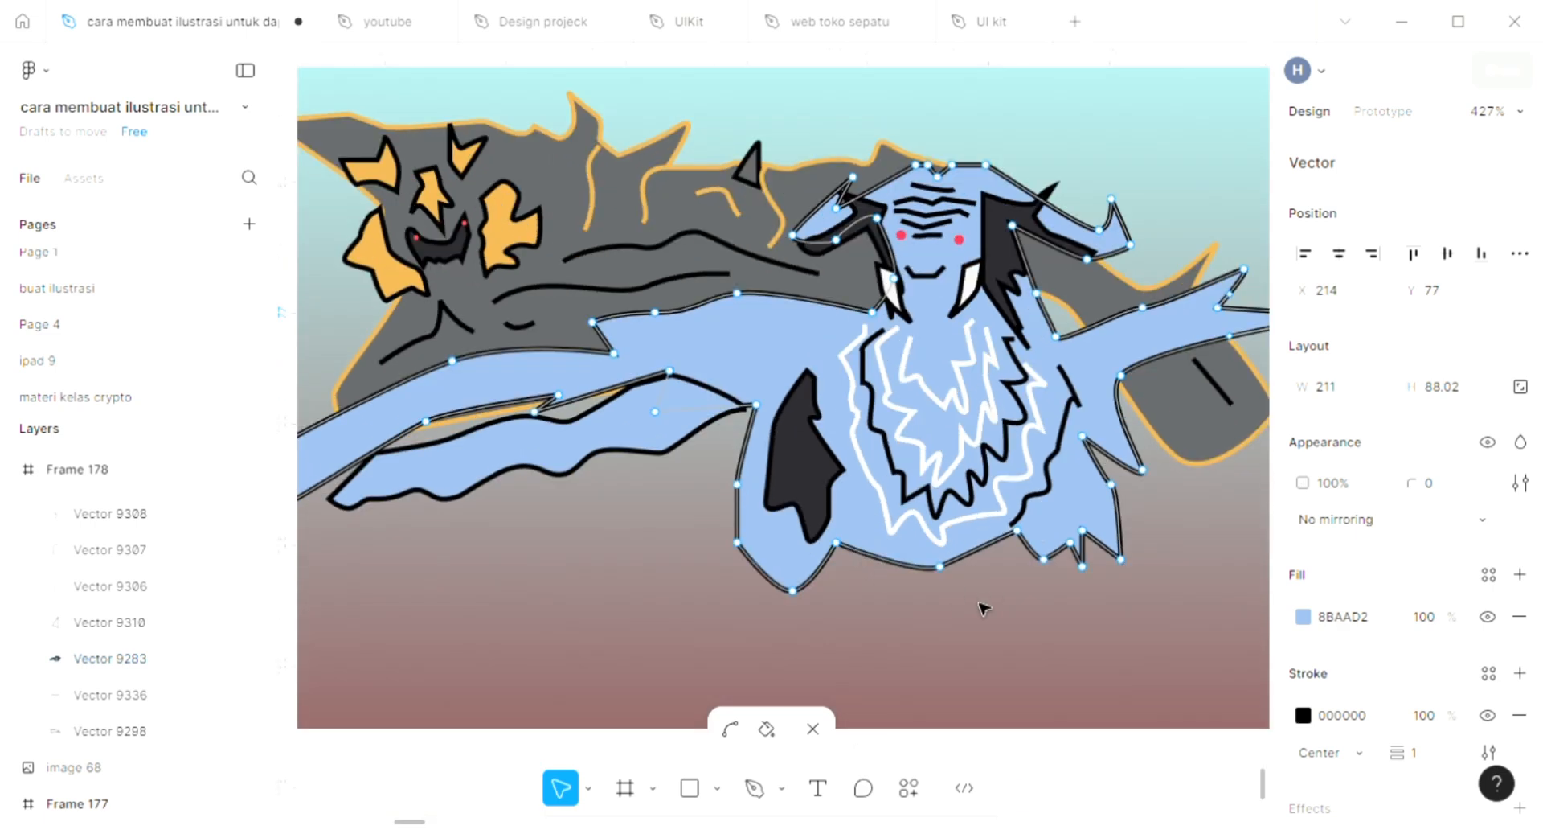
{"action": "key", "text": "Escape"}
{"action": "key", "text": "Escape"}
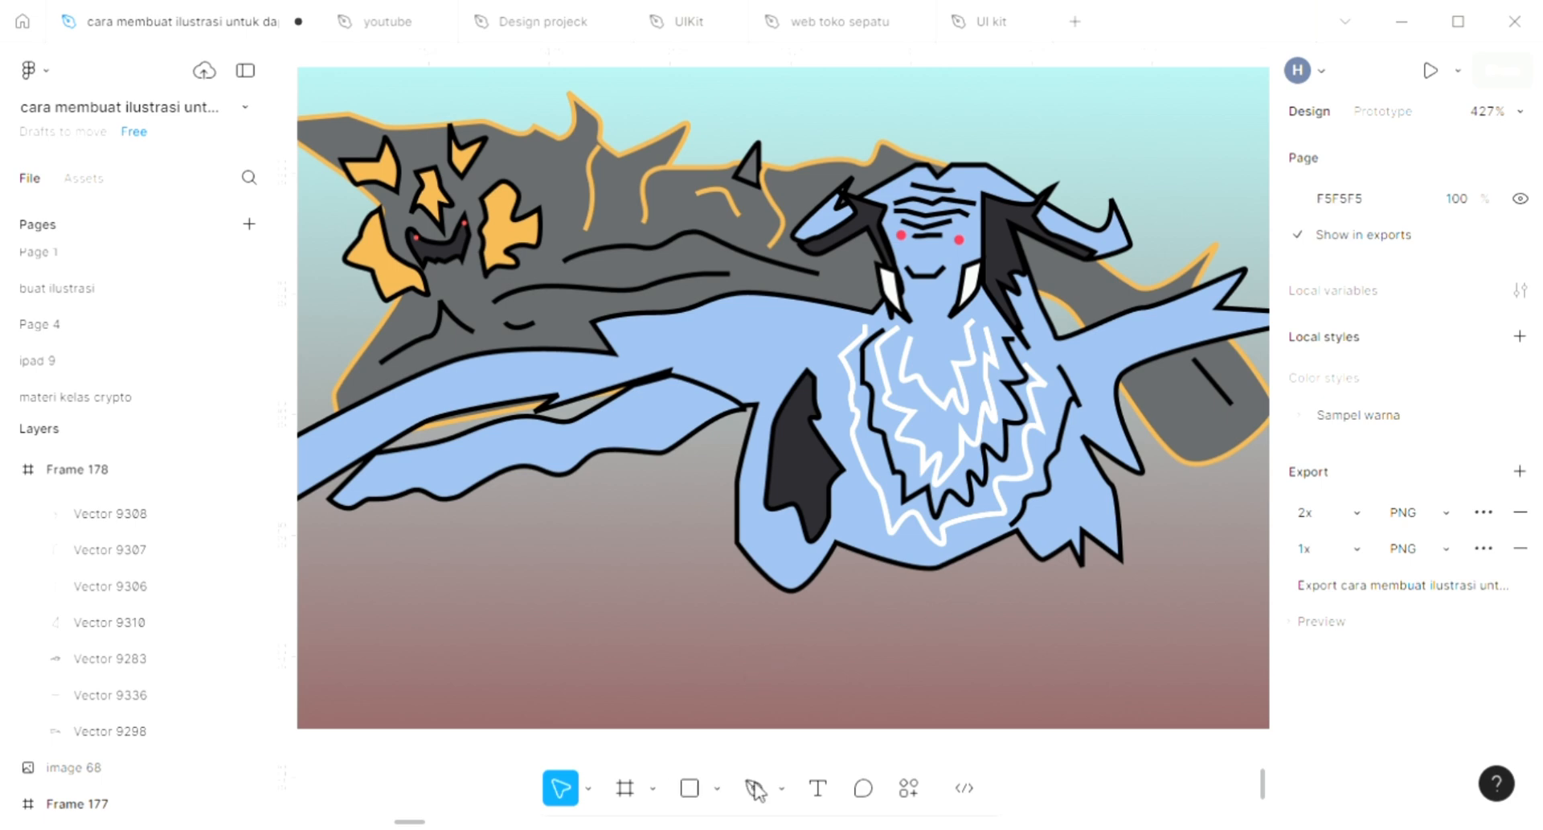
Draw a wavy black line about 38 × 7.25 with the Pen tool along the long arm from the shoulder beside the beard.
{"action": "scroll", "coordinate": [942, 465], "scroll_direction": "up", "scroll_amount": 2}
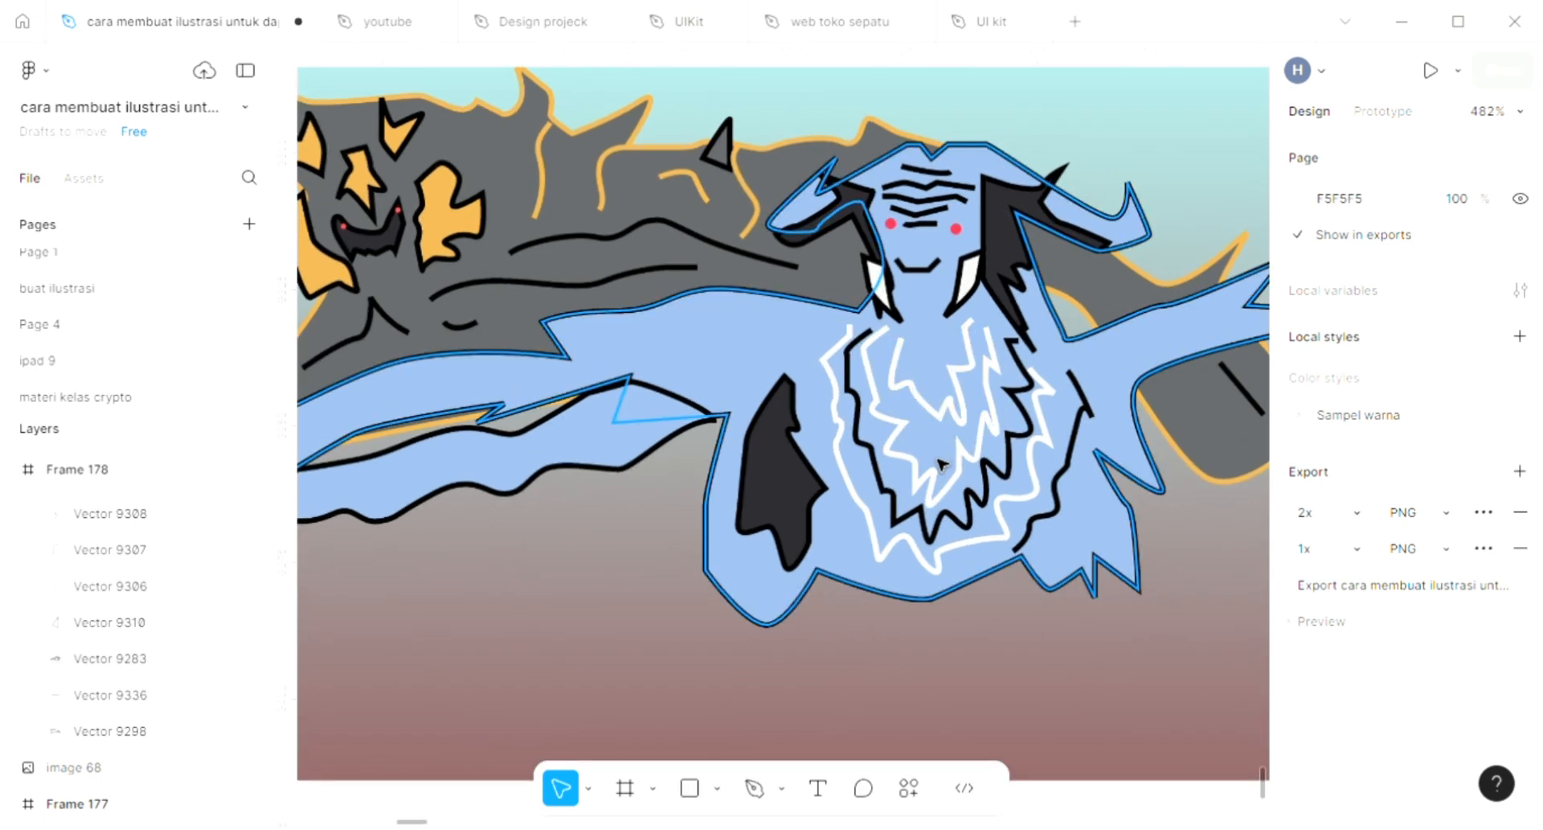
{"action": "scroll", "coordinate": [942, 464], "scroll_direction": "up", "scroll_amount": 1}
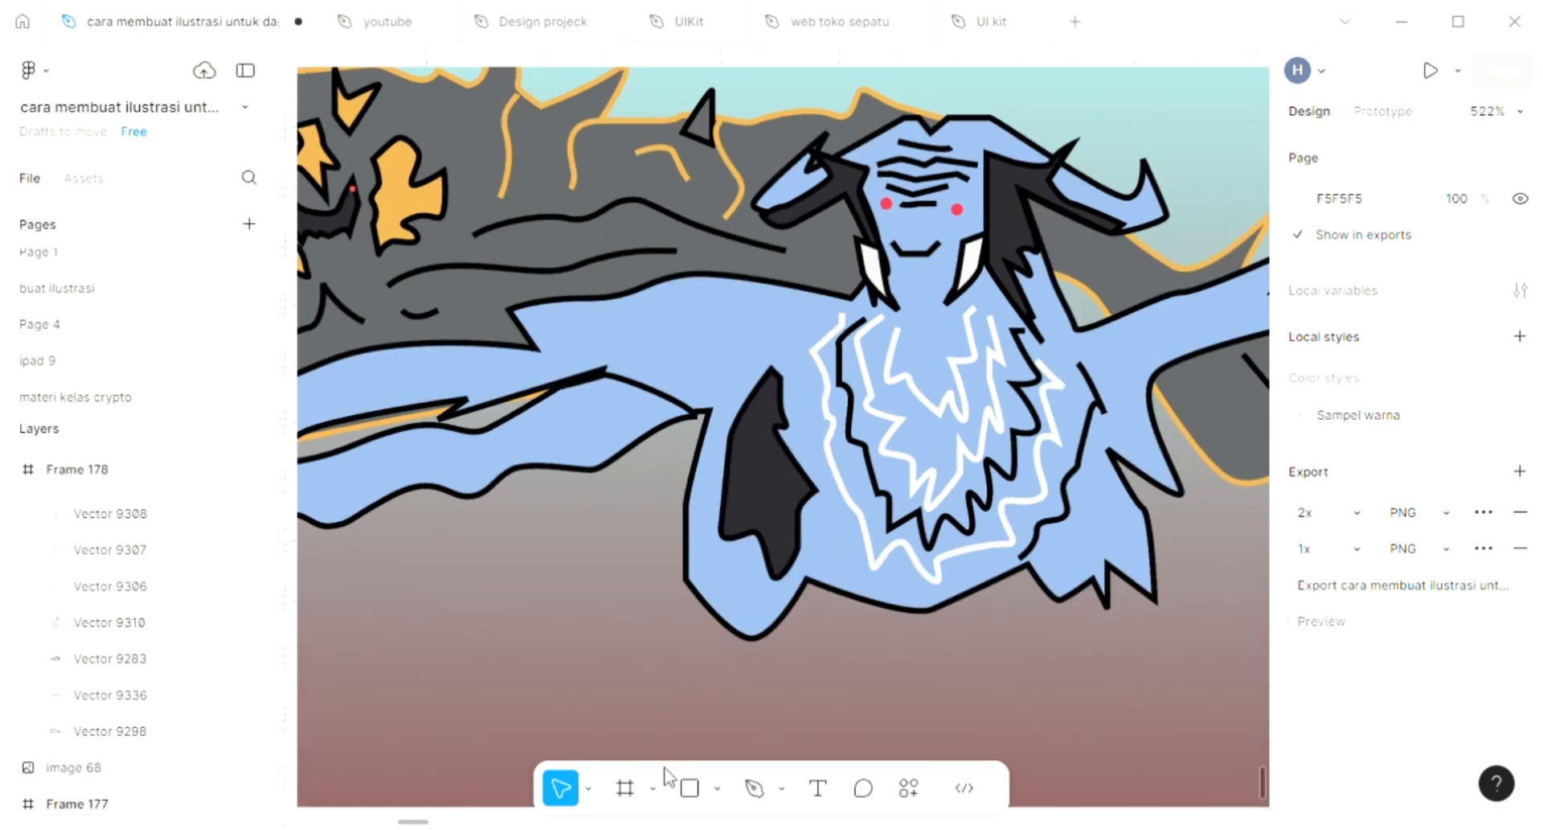
{"action": "left_click", "coordinate": [752, 790]}
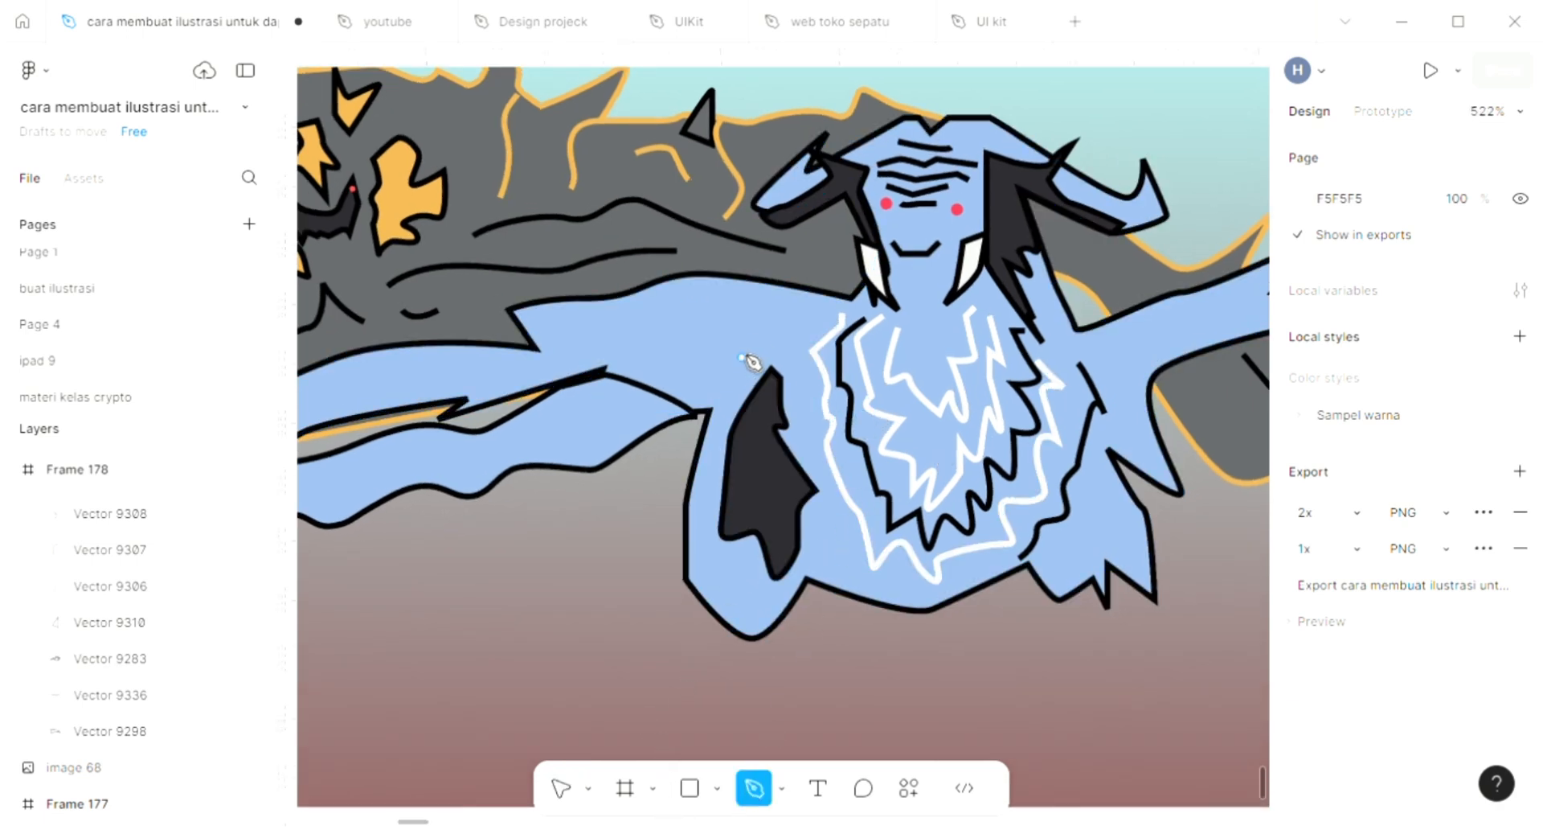
{"action": "left_click", "coordinate": [788, 312]}
{"action": "left_click_drag", "start_coordinate": [730, 298], "coordinate": [706, 313]}
{"action": "left_click_drag", "start_coordinate": [664, 327], "coordinate": [633, 331]}
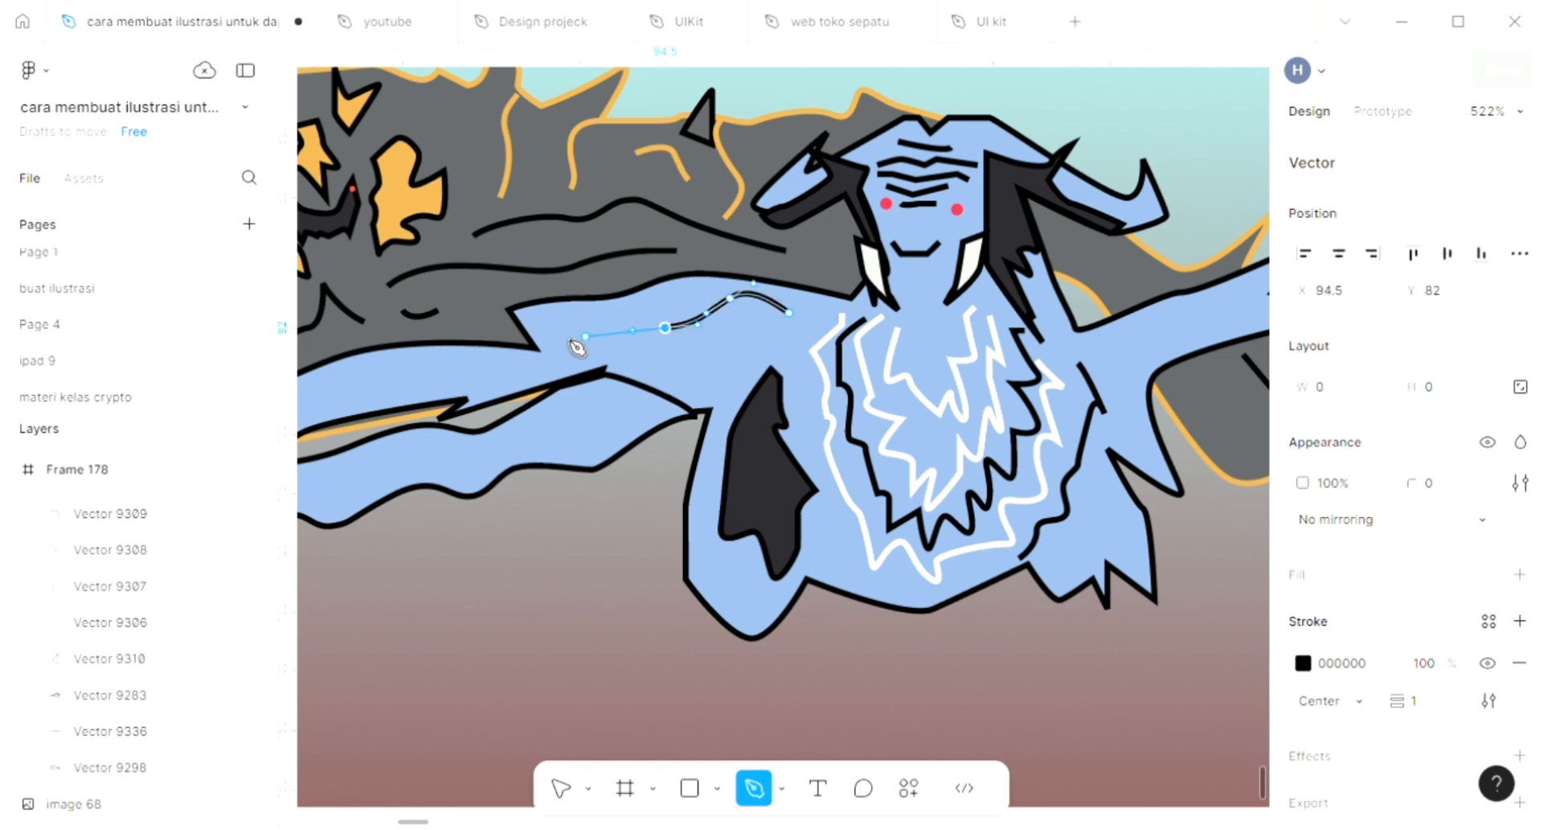
{"action": "key", "text": "Escape"}
{"action": "key", "text": "Escape"}
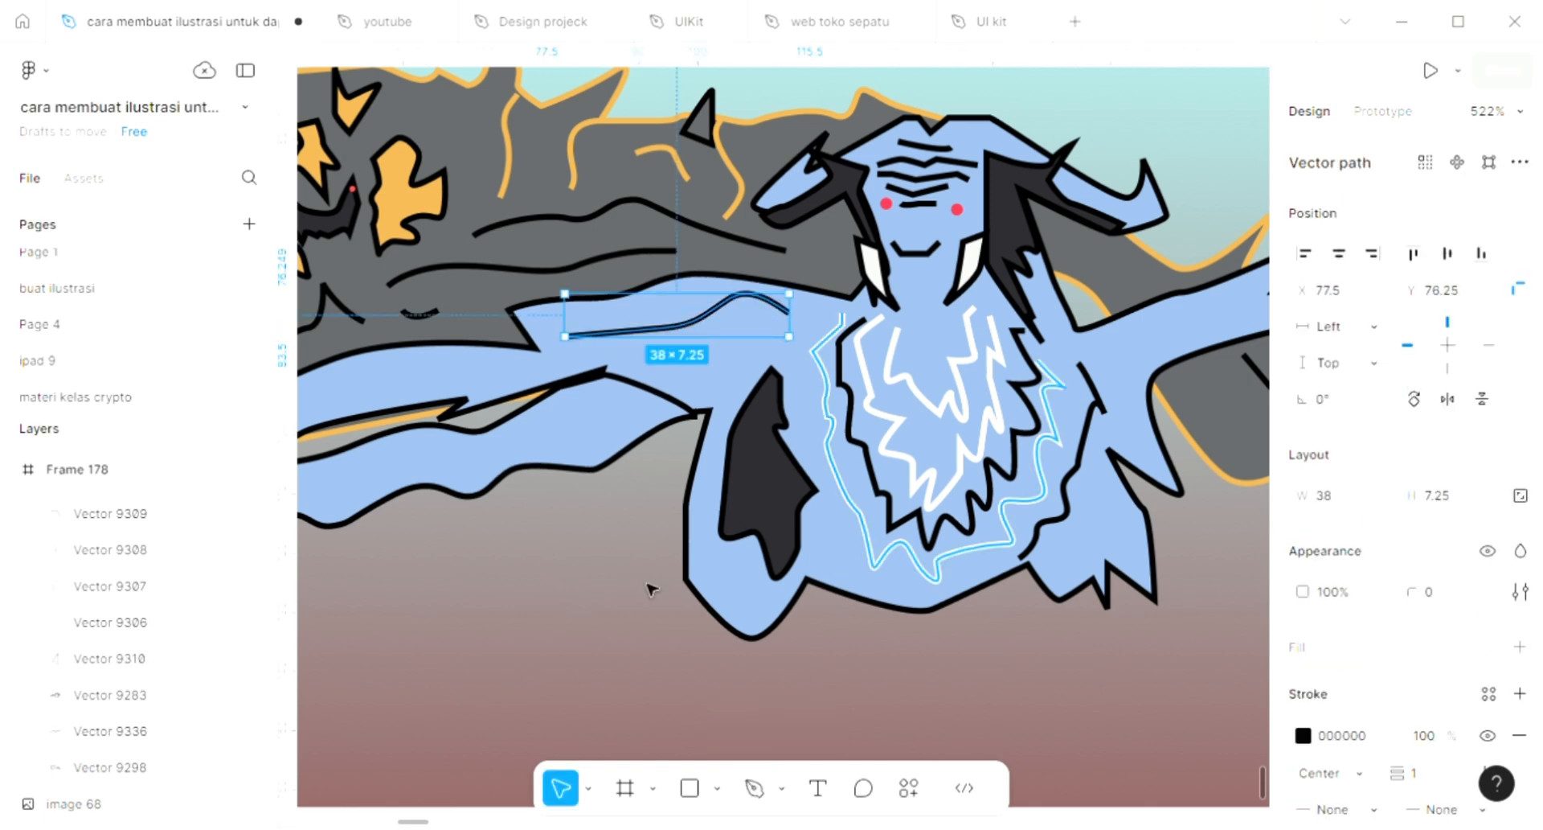
{"action": "key", "text": "Escape"}
Draw a curved black line about 23.5 × 7.5 with the Pen tool along the short outstretched arm.
{"action": "scroll", "coordinate": [803, 422], "scroll_direction": "right", "scroll_amount": 4}
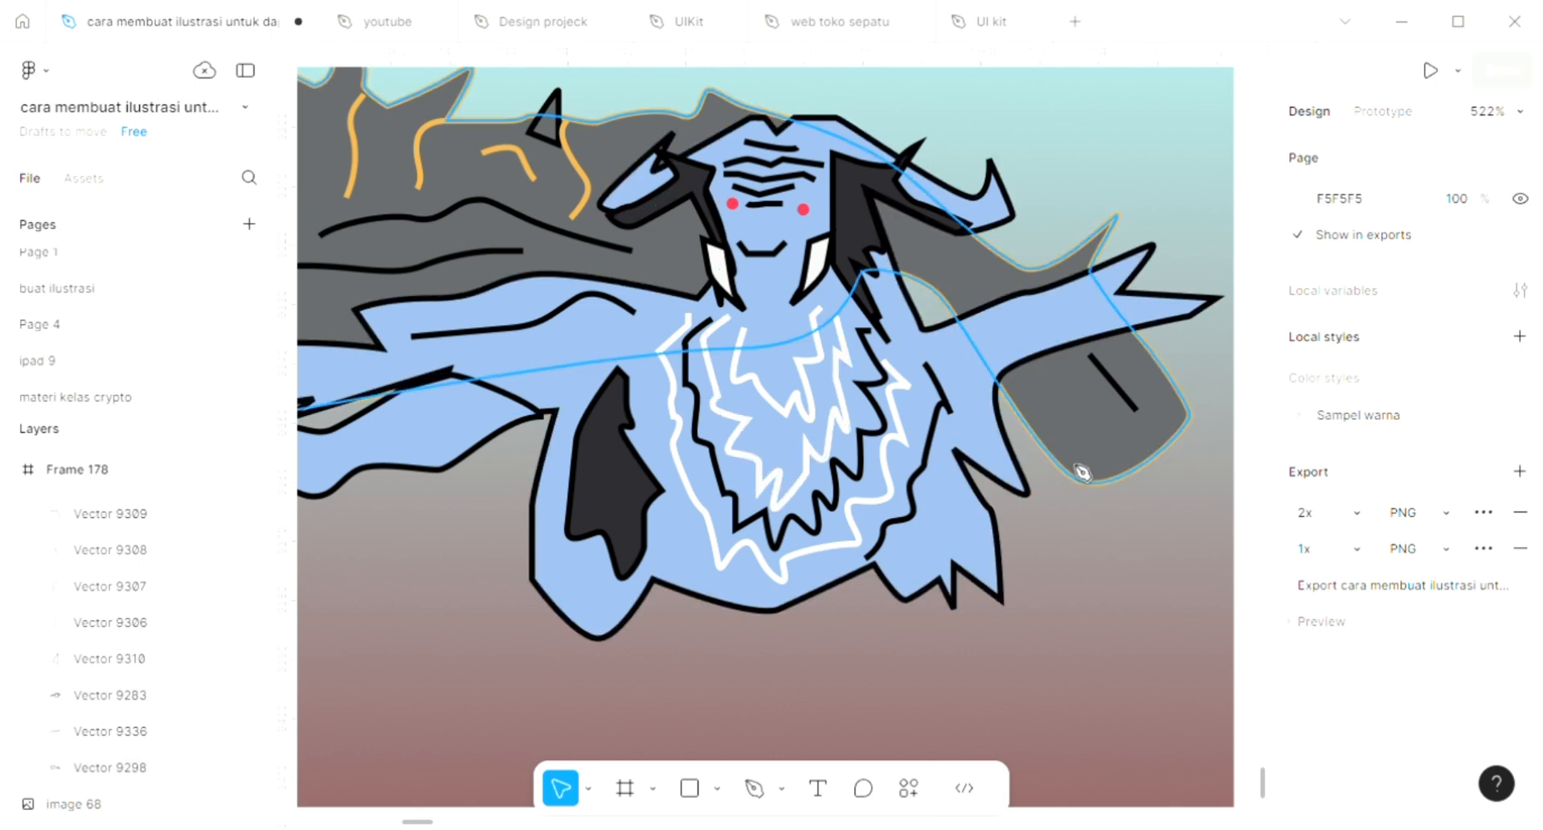
{"action": "key", "text": "p"}
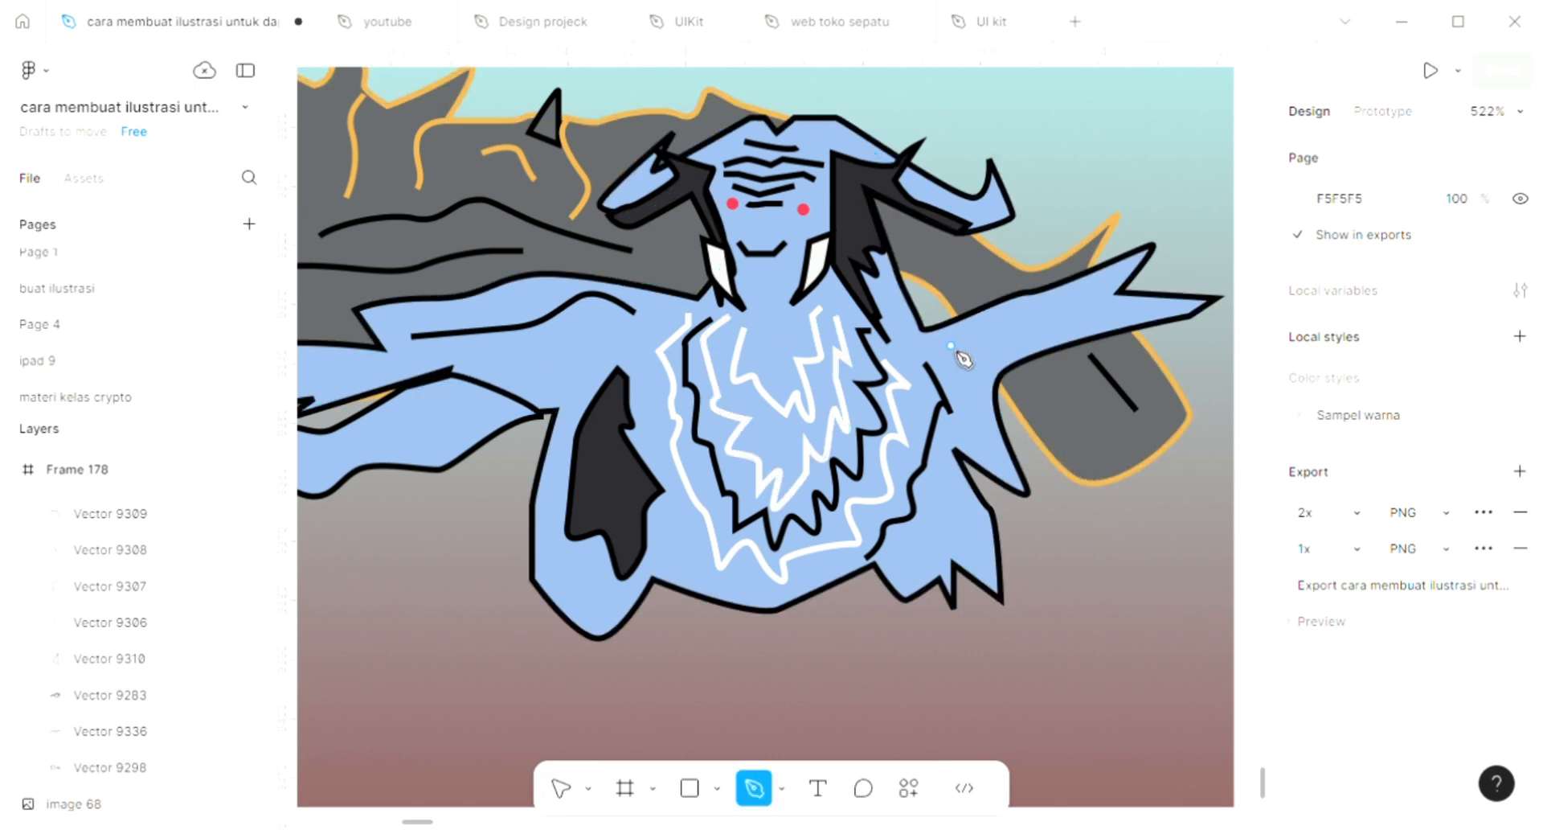
{"action": "left_click_drag", "start_coordinate": [1008, 330], "coordinate": [1037, 336]}
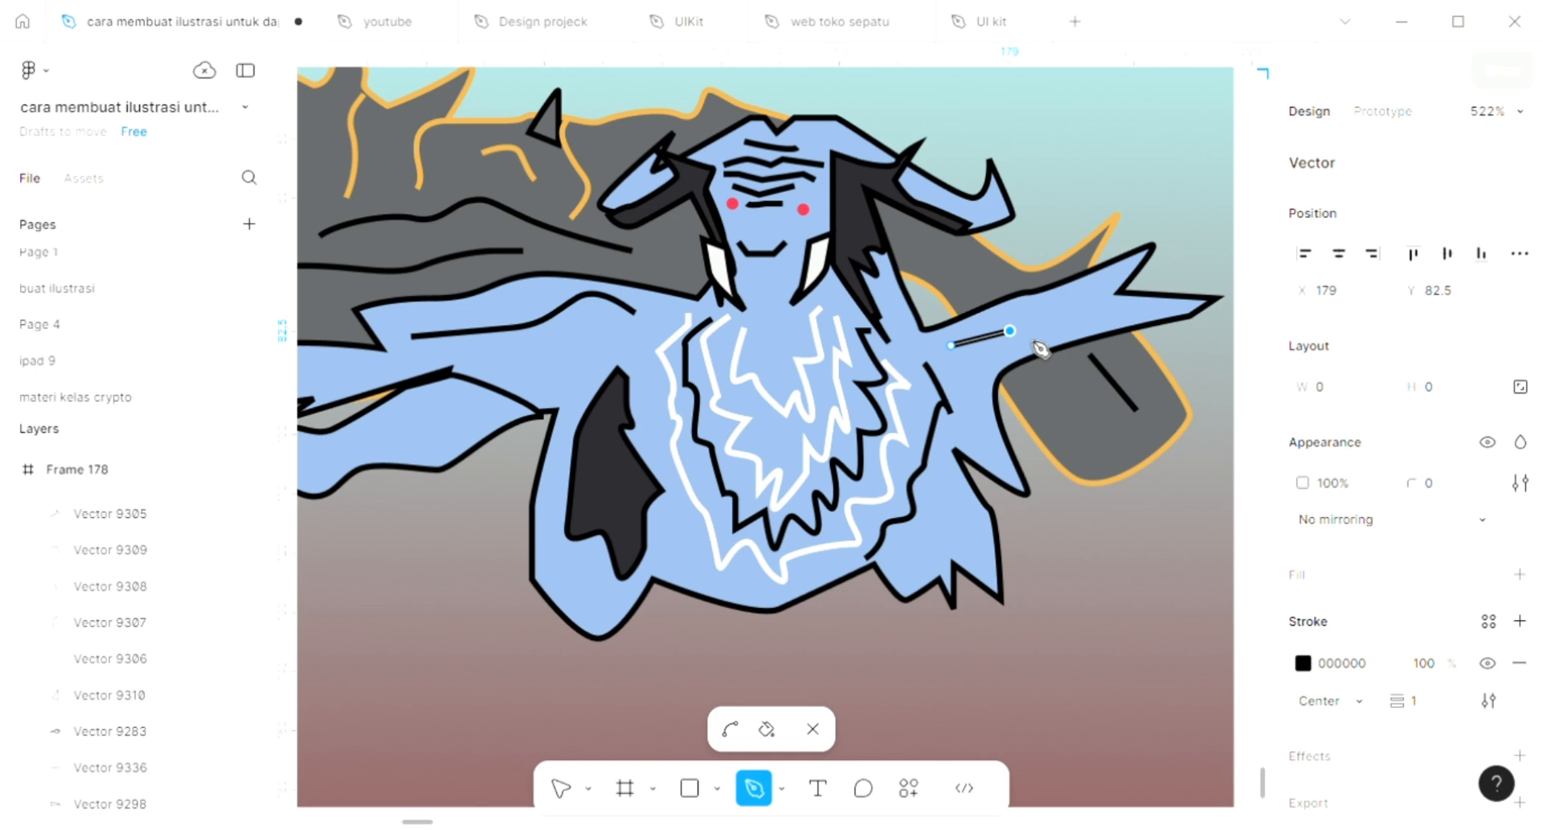
{"action": "left_click", "coordinate": [1089, 301]}
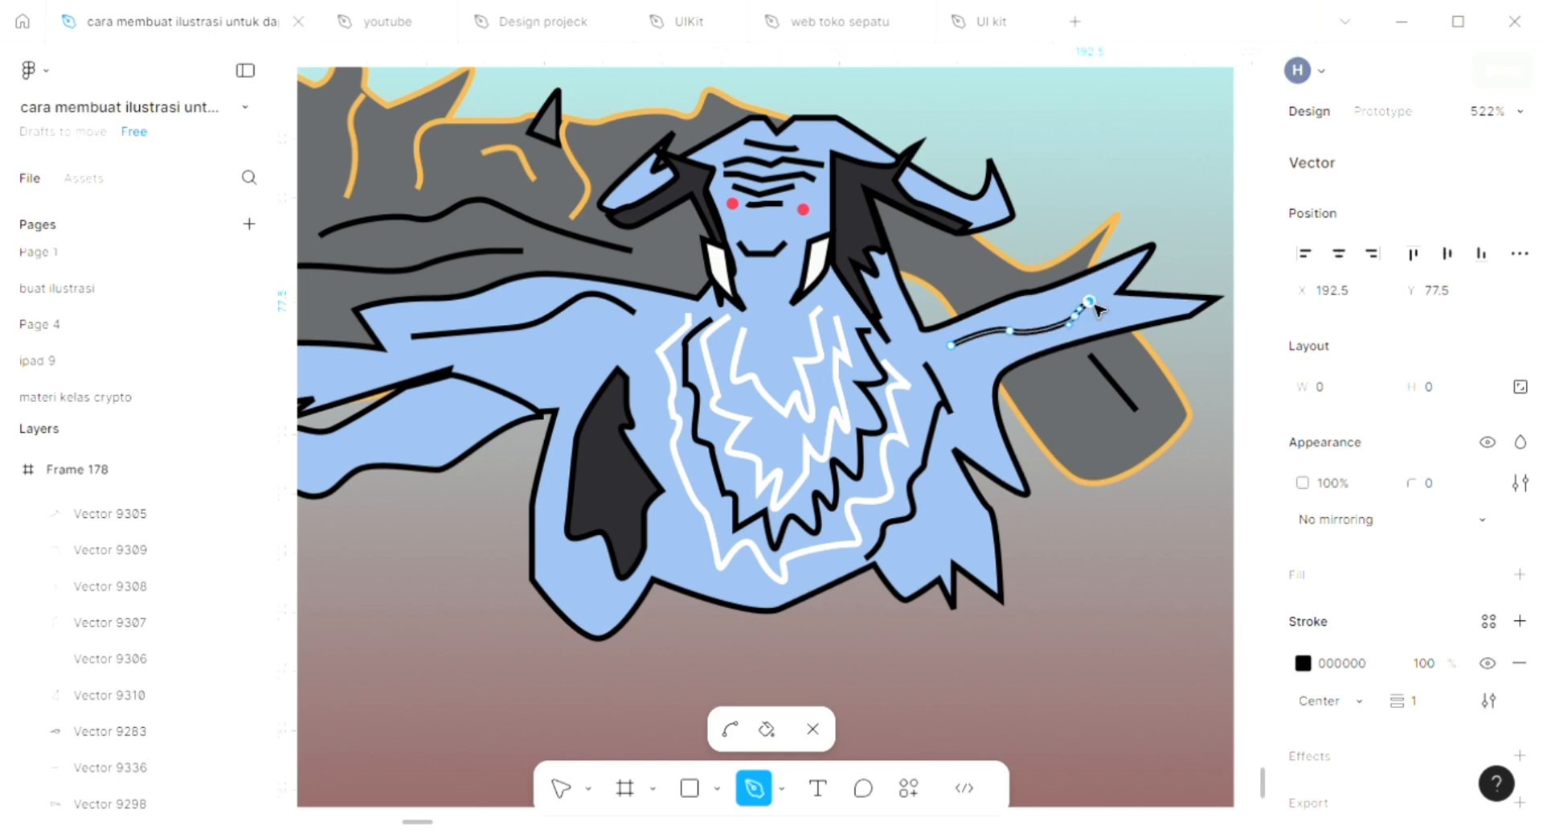
{"action": "key", "text": "Escape"}
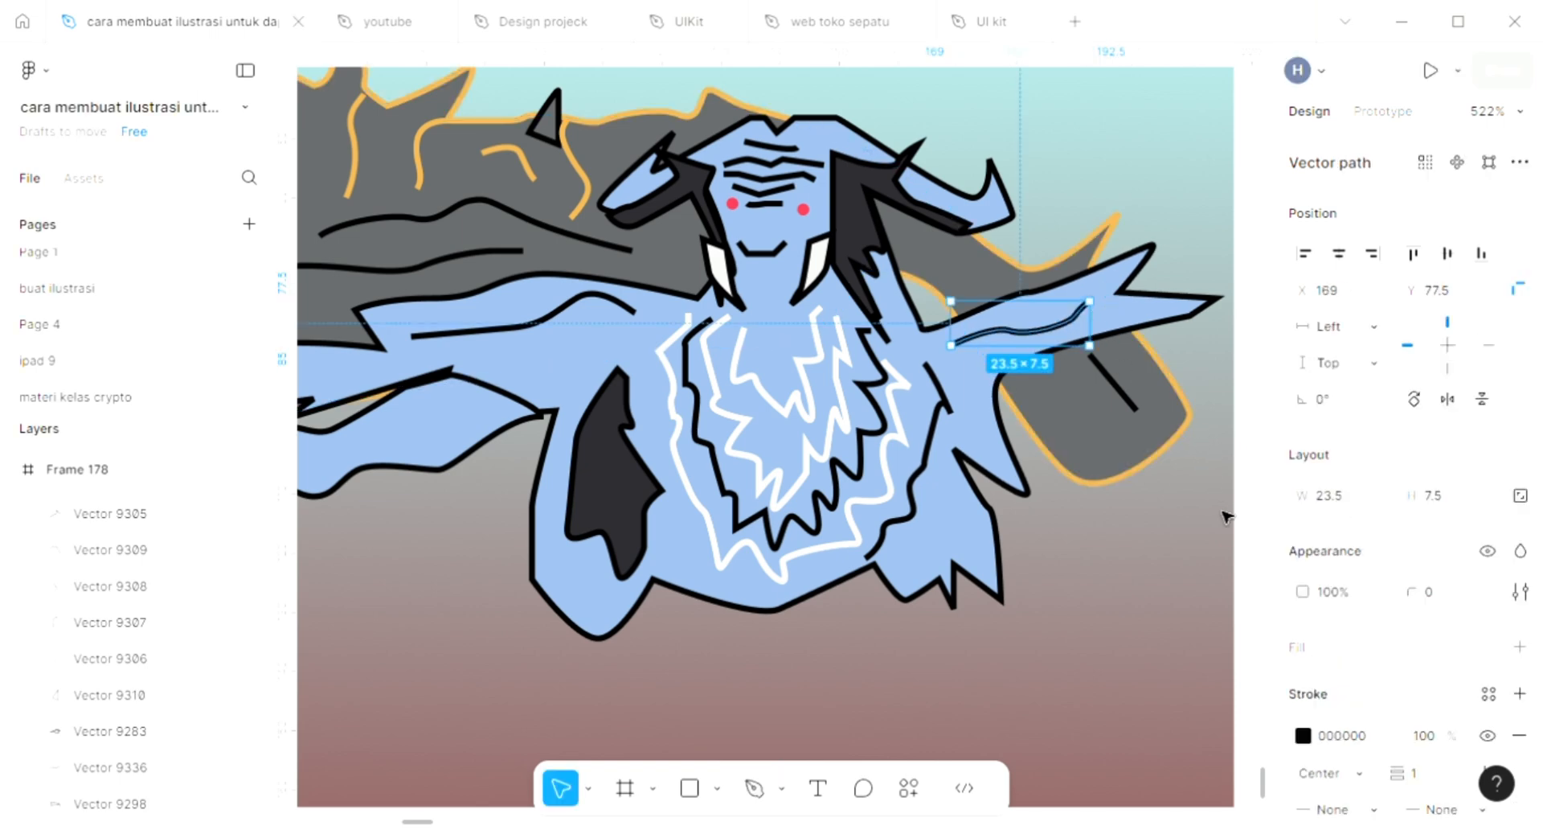
{"action": "key", "text": "Escape"}
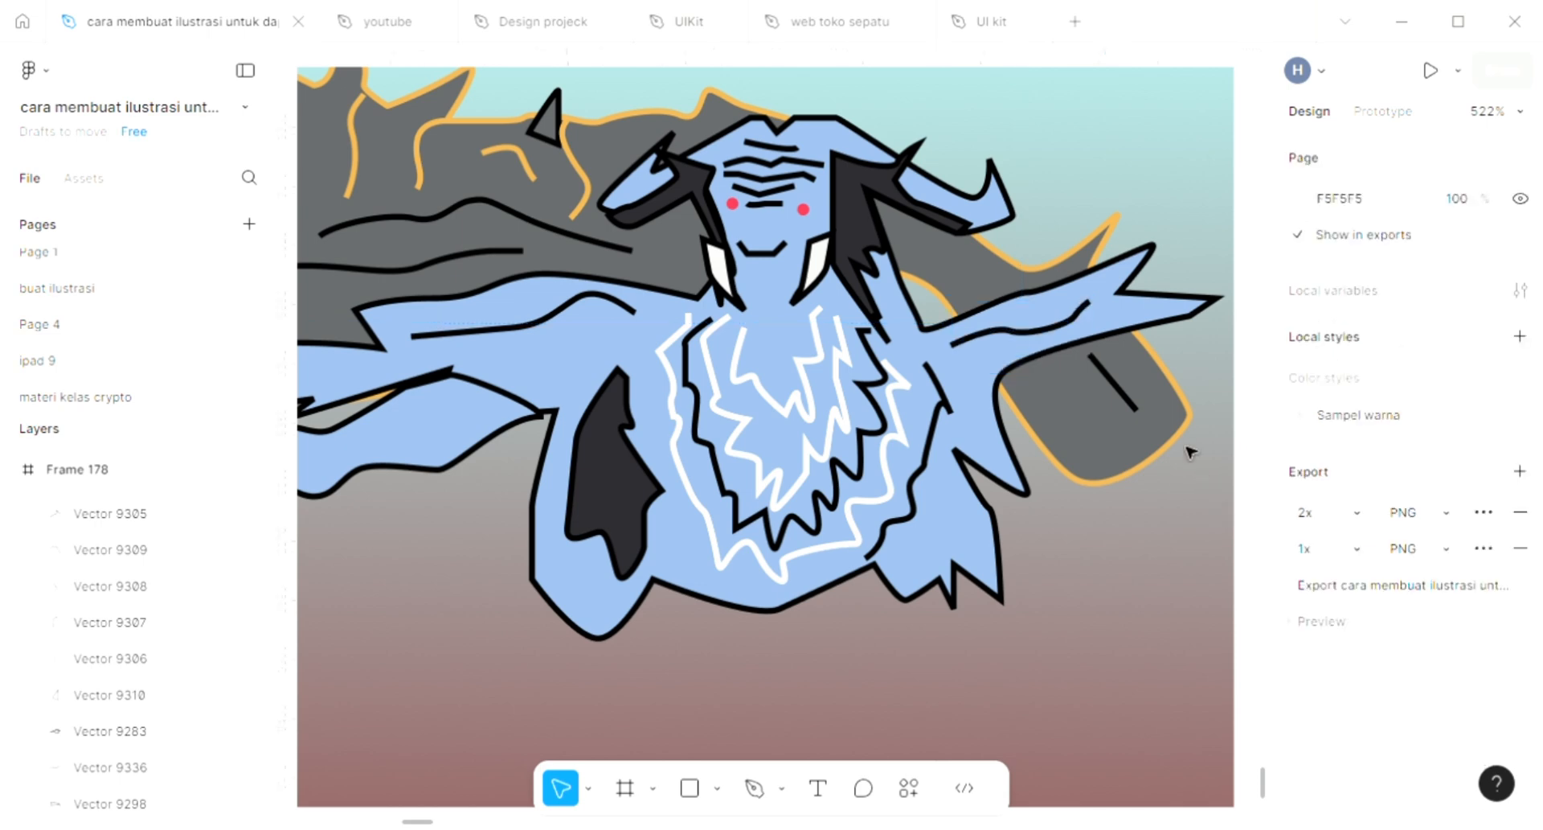
Examine the whole illustration, checking both figures and the added arm lines and tusks.
{"action": "scroll", "coordinate": [1191, 452], "scroll_direction": "down", "scroll_amount": 5}
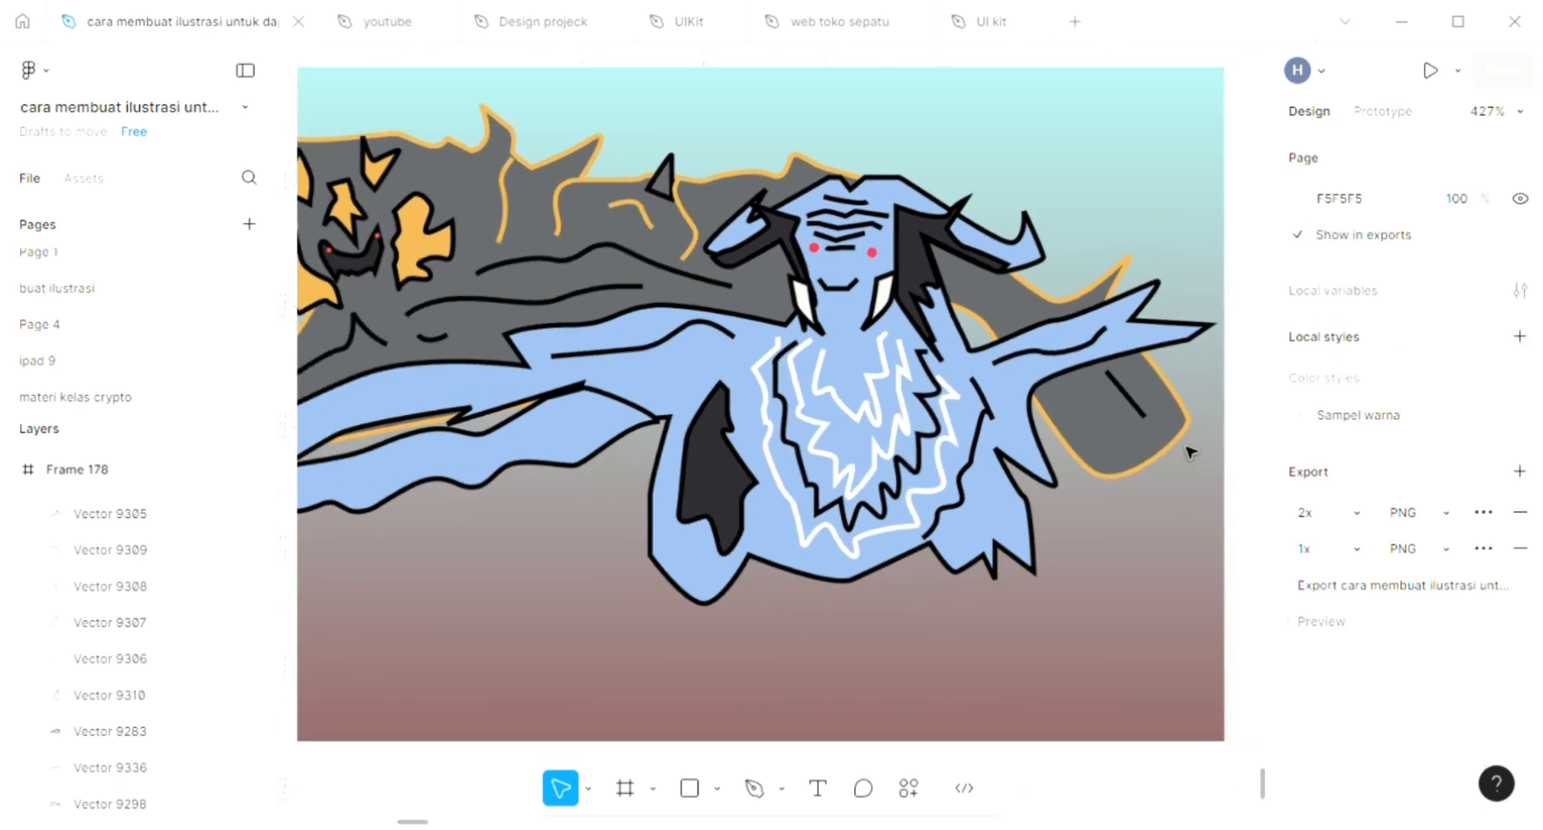
{"action": "scroll", "coordinate": [1190, 453], "scroll_direction": "down", "scroll_amount": 4}
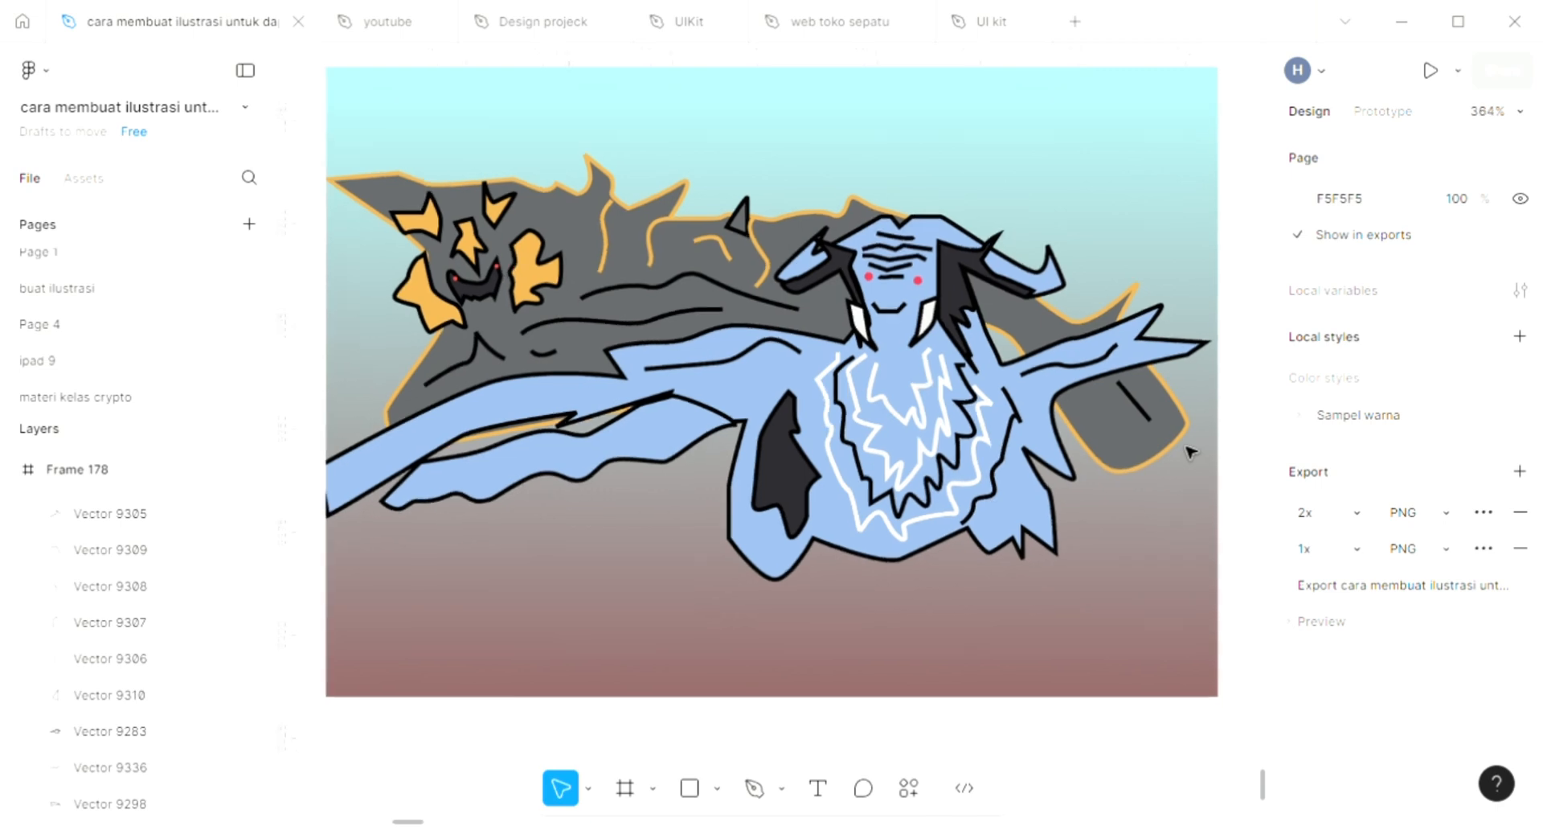
{"action": "scroll", "coordinate": [1191, 453], "scroll_direction": "down", "scroll_amount": 4}
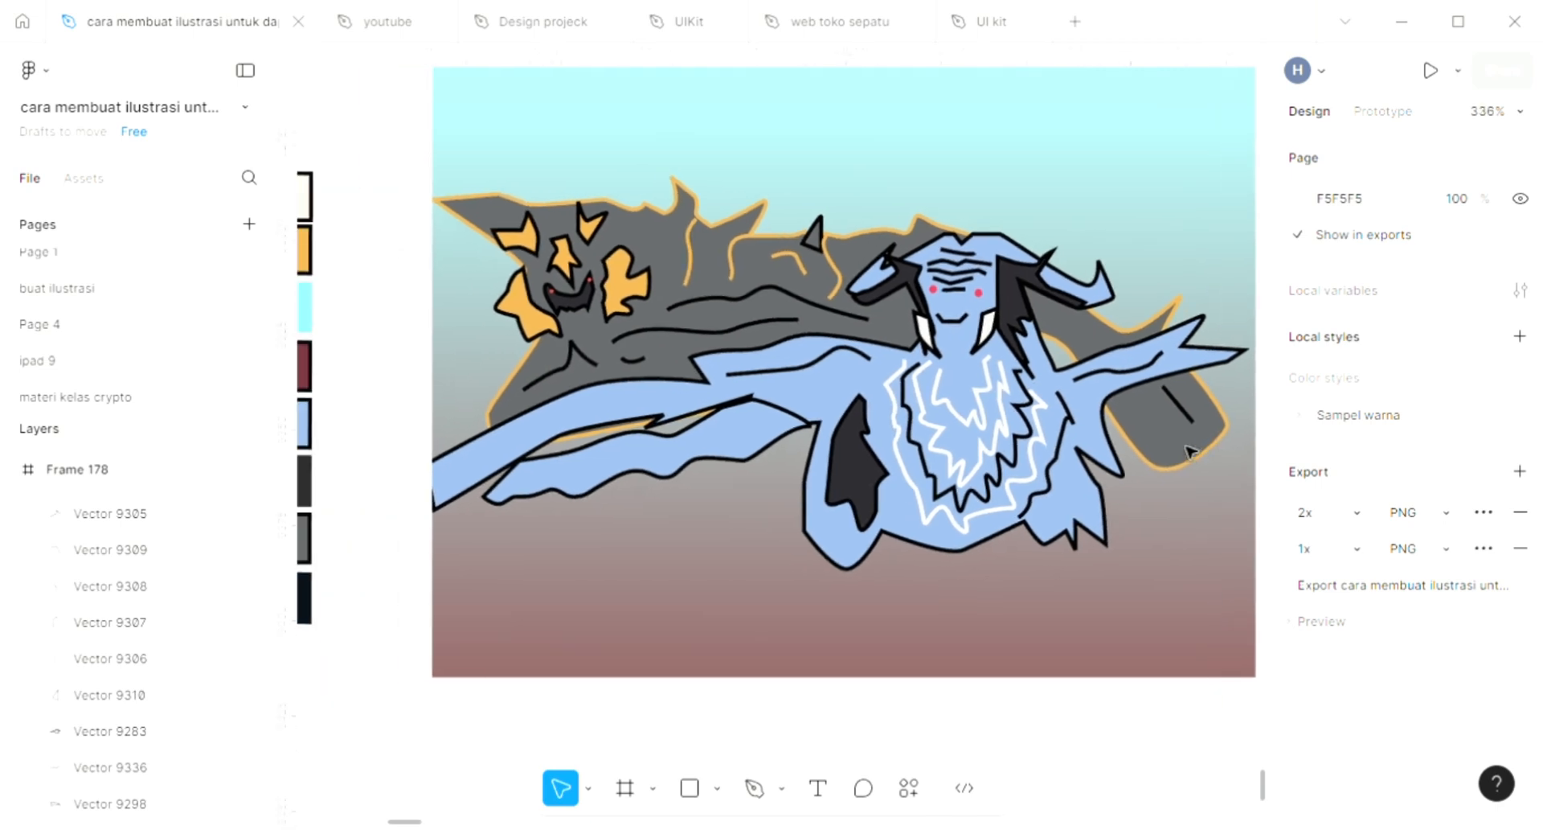
{"action": "scroll", "coordinate": [1191, 453], "scroll_direction": "up", "scroll_amount": 4}
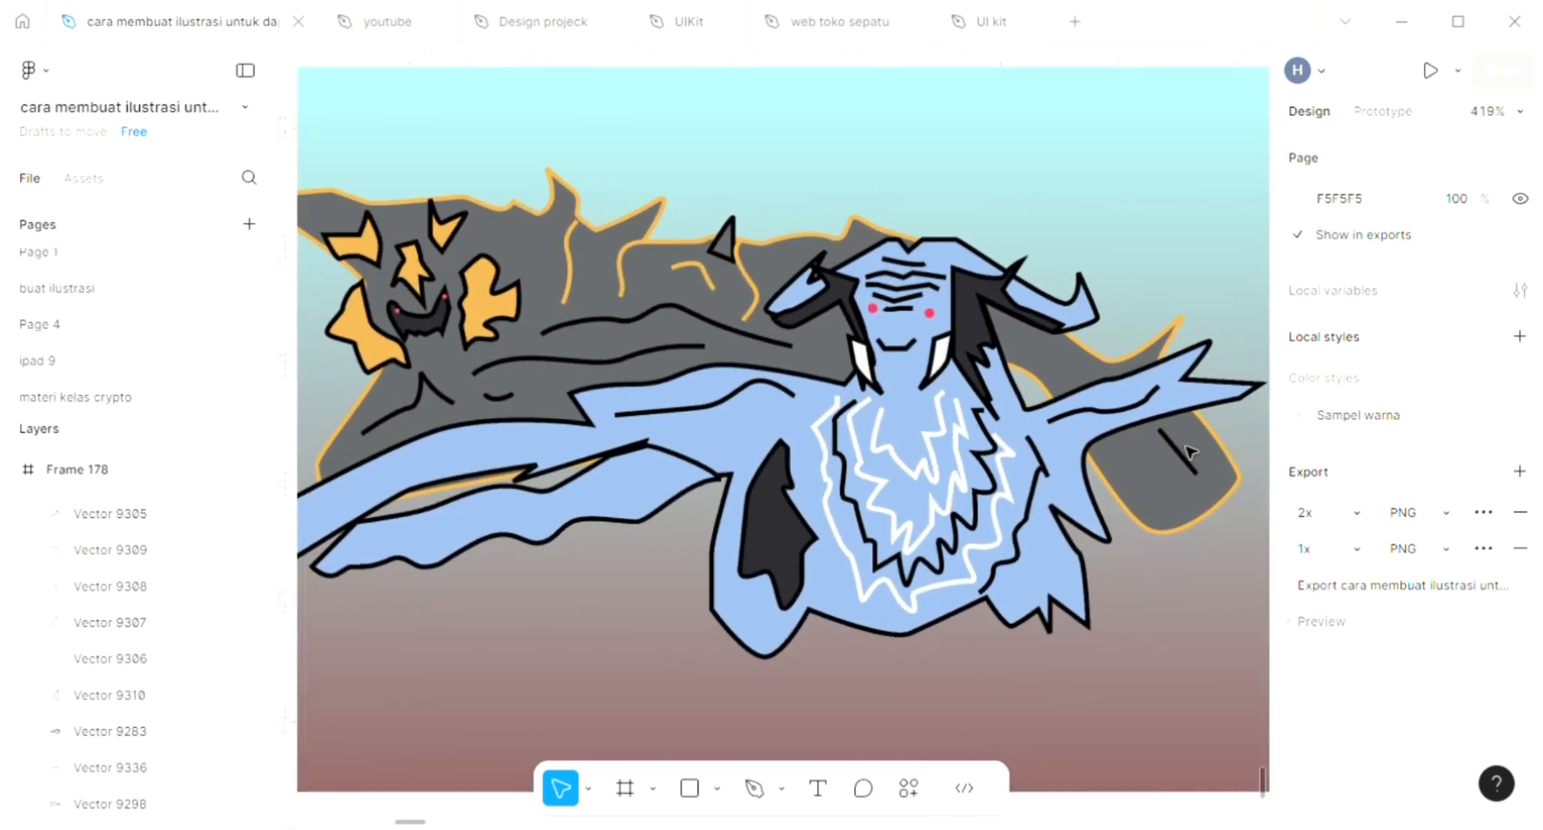
{"action": "scroll", "coordinate": [1190, 452], "scroll_direction": "left", "scroll_amount": 2}
{"action": "scroll", "coordinate": [1191, 453], "scroll_direction": "up", "scroll_amount": 1}
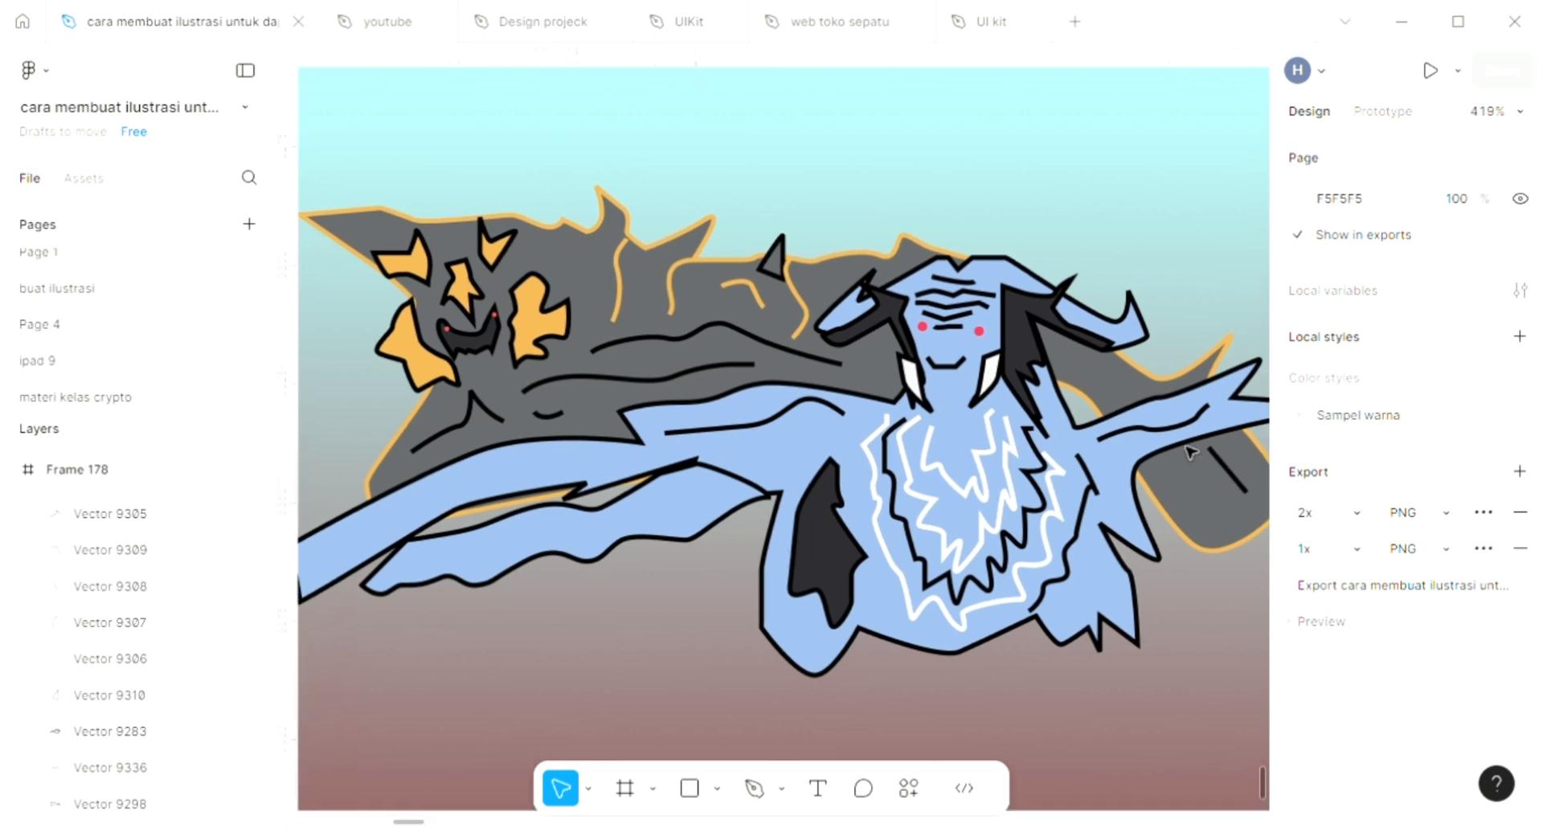
{"action": "scroll", "coordinate": [1191, 453], "scroll_direction": "up", "scroll_amount": 2}
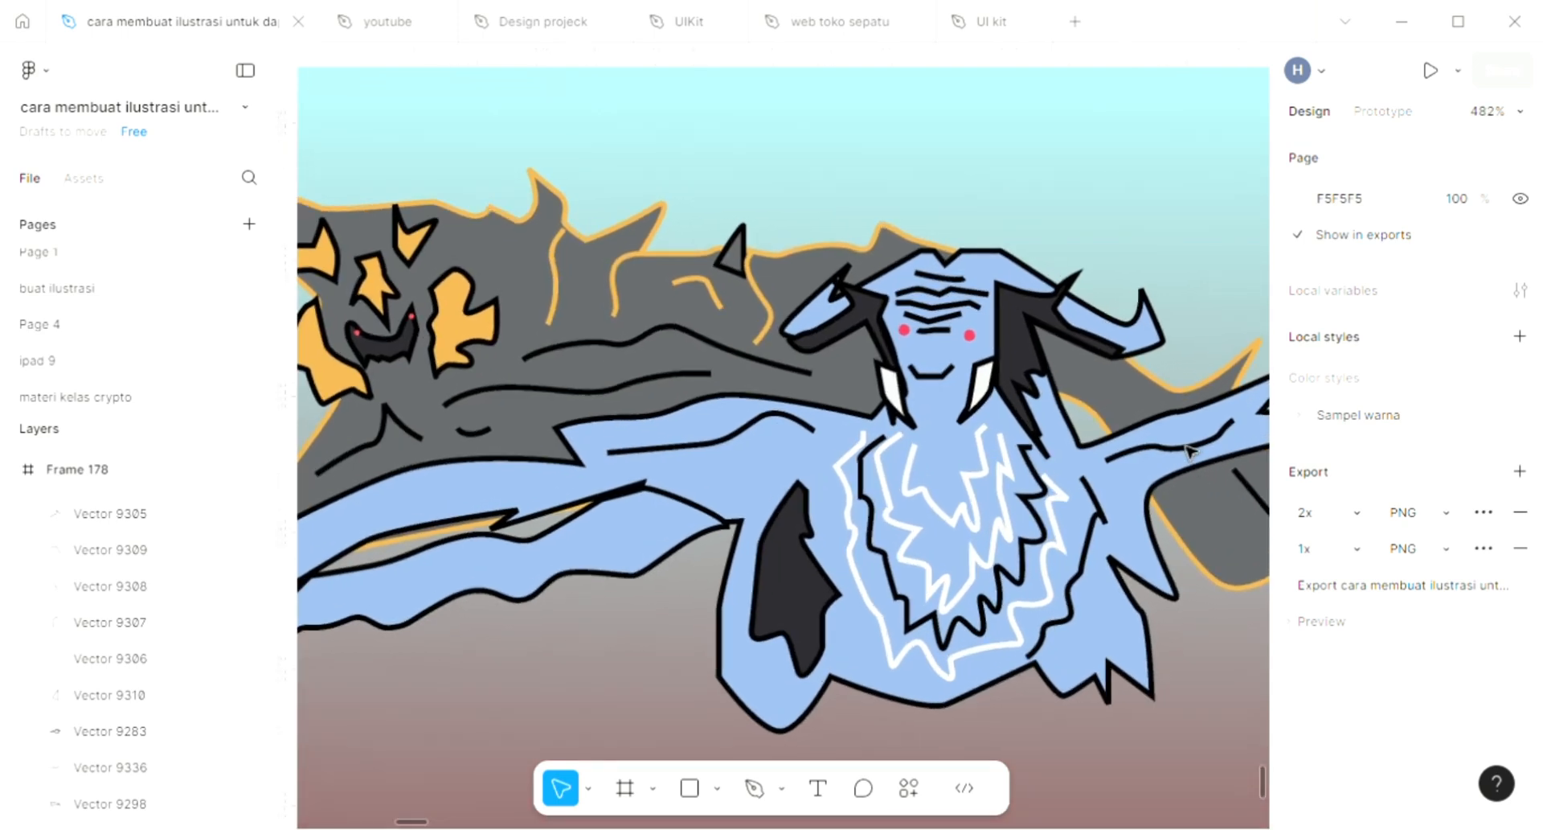
{"action": "scroll", "coordinate": [1190, 452], "scroll_direction": "down", "scroll_amount": 2}
{"action": "scroll", "coordinate": [1190, 452], "scroll_direction": "left", "scroll_amount": 1}
{"action": "scroll", "coordinate": [1191, 452], "scroll_direction": "up", "scroll_amount": 1}
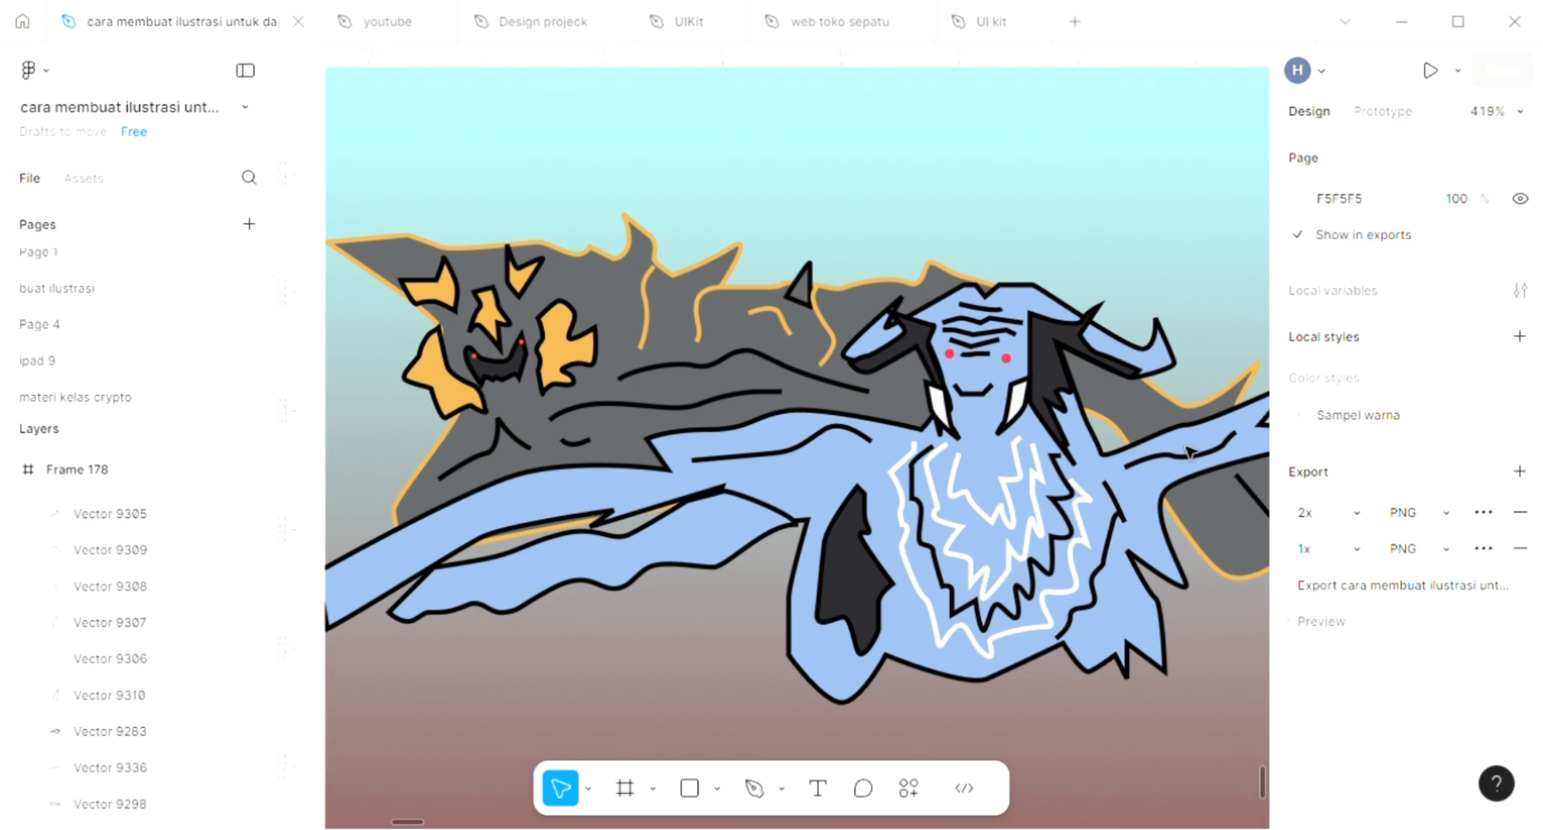
{"action": "scroll", "coordinate": [1190, 452], "scroll_direction": "up", "scroll_amount": 1}
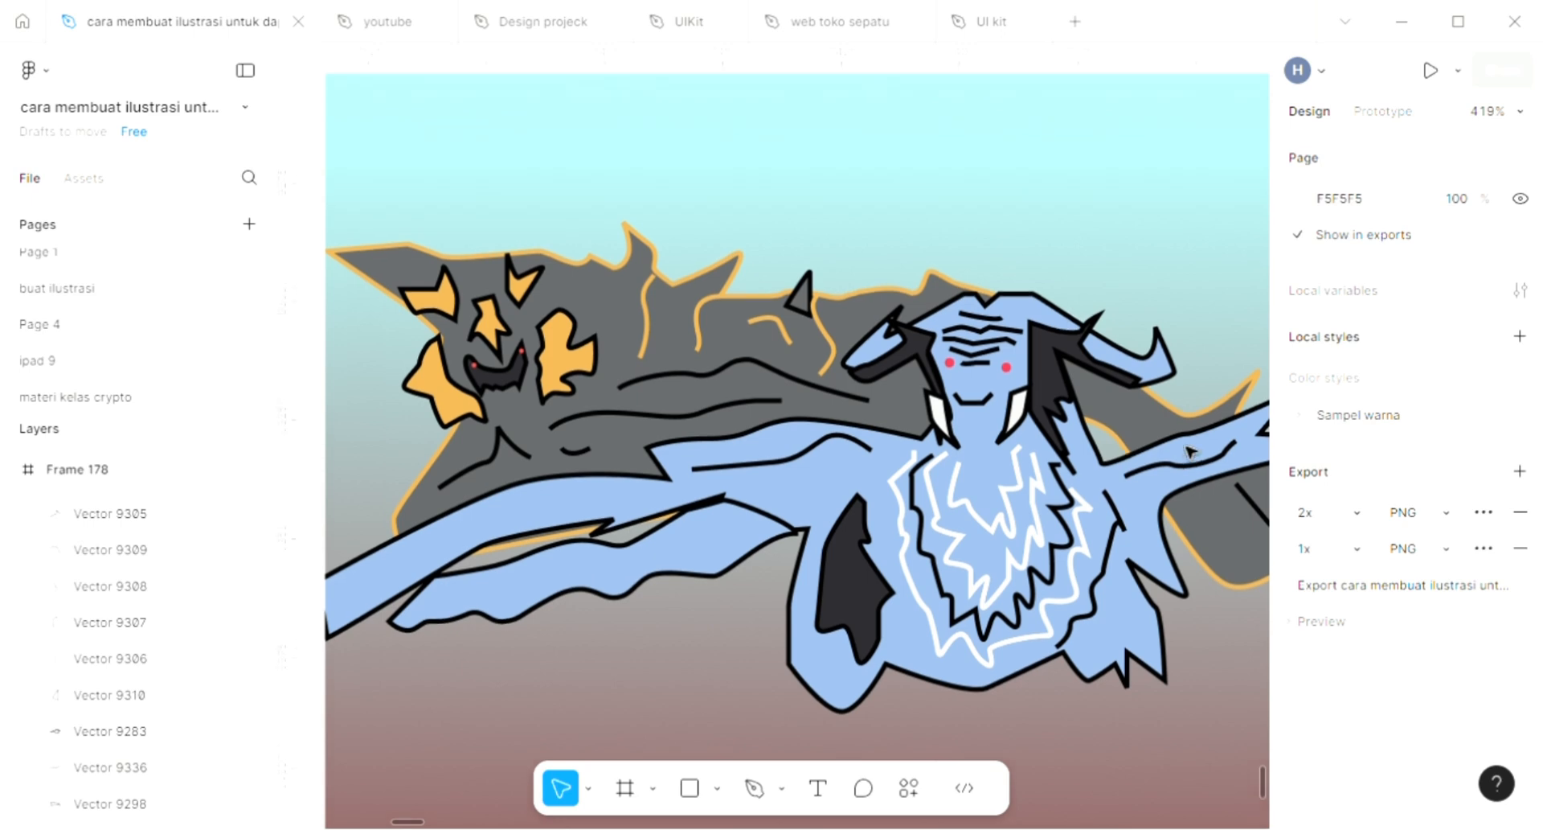
{"action": "scroll", "coordinate": [1190, 452], "scroll_direction": "down", "scroll_amount": 1}
{"action": "scroll", "coordinate": [1191, 453], "scroll_direction": "right", "scroll_amount": 1}
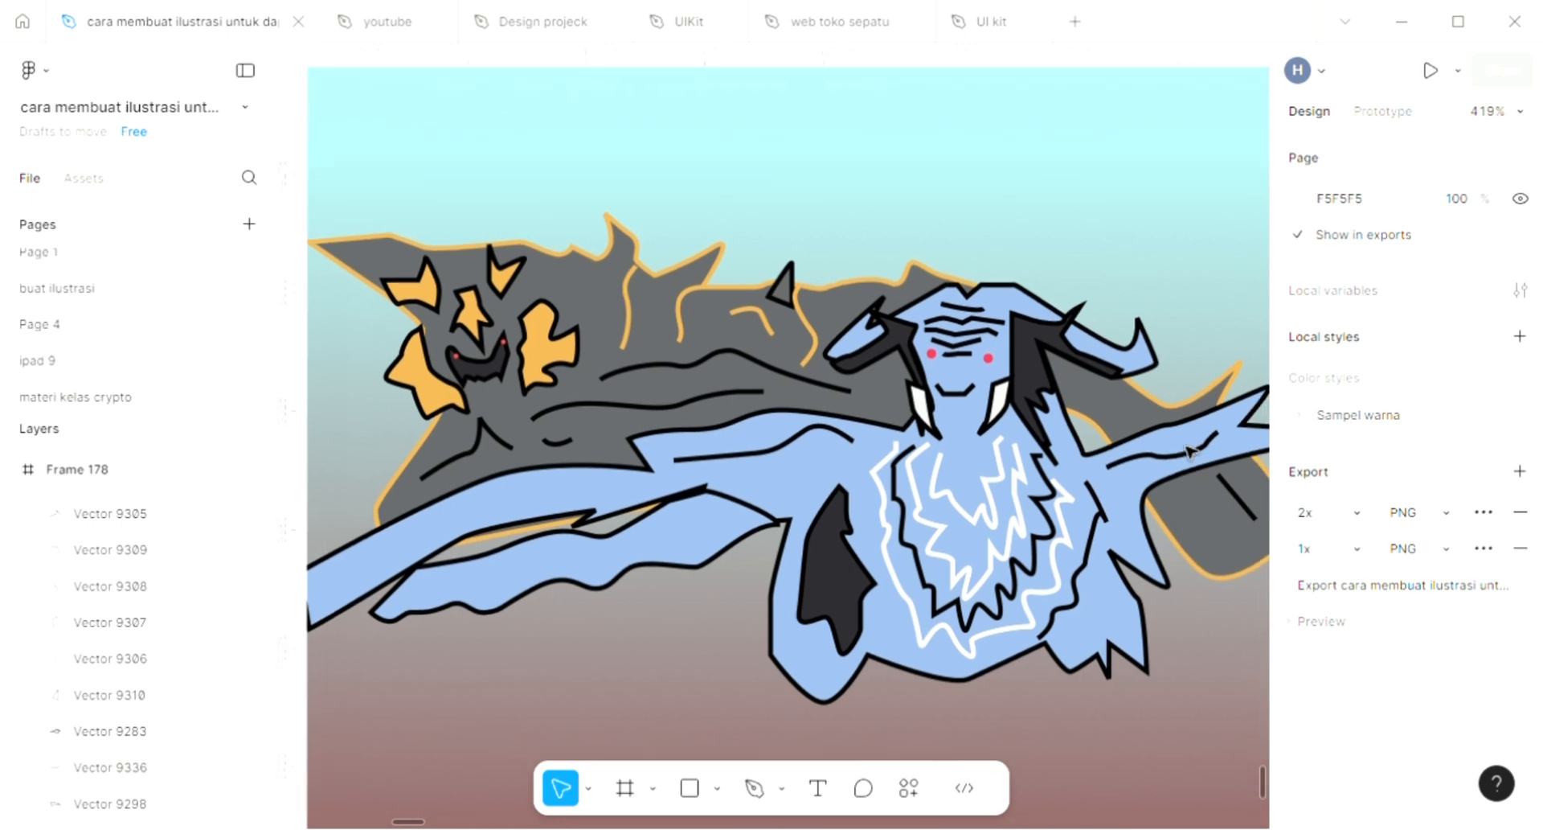